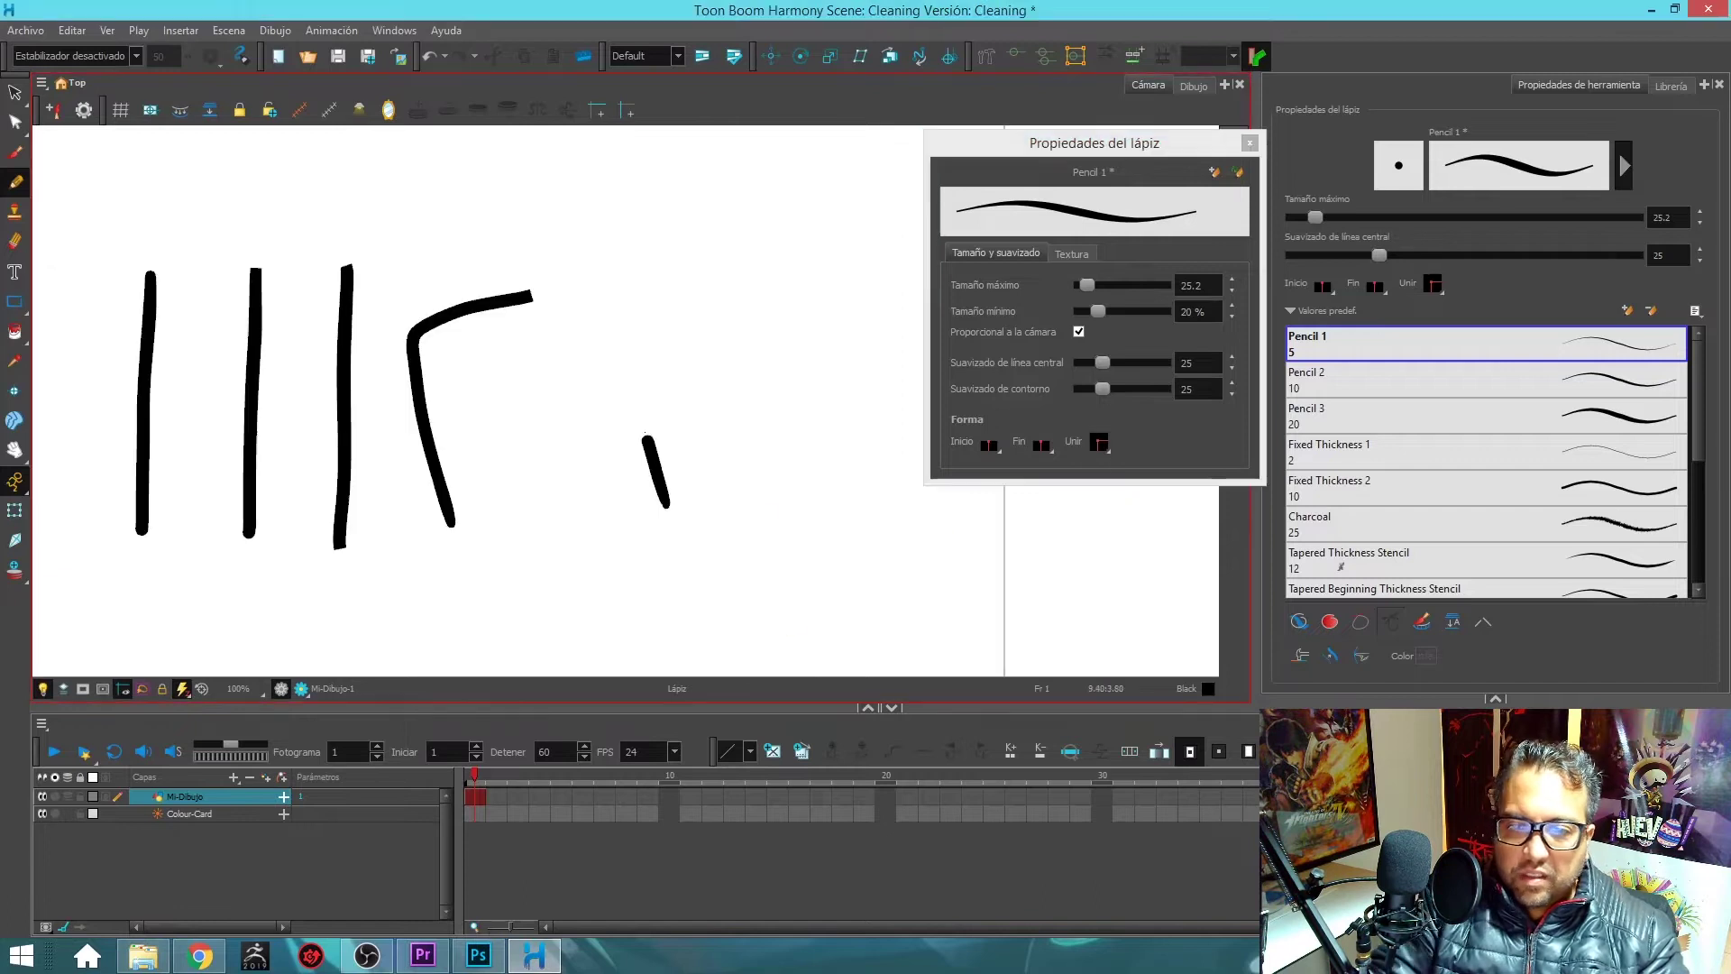
drag(654, 522, 737, 341)
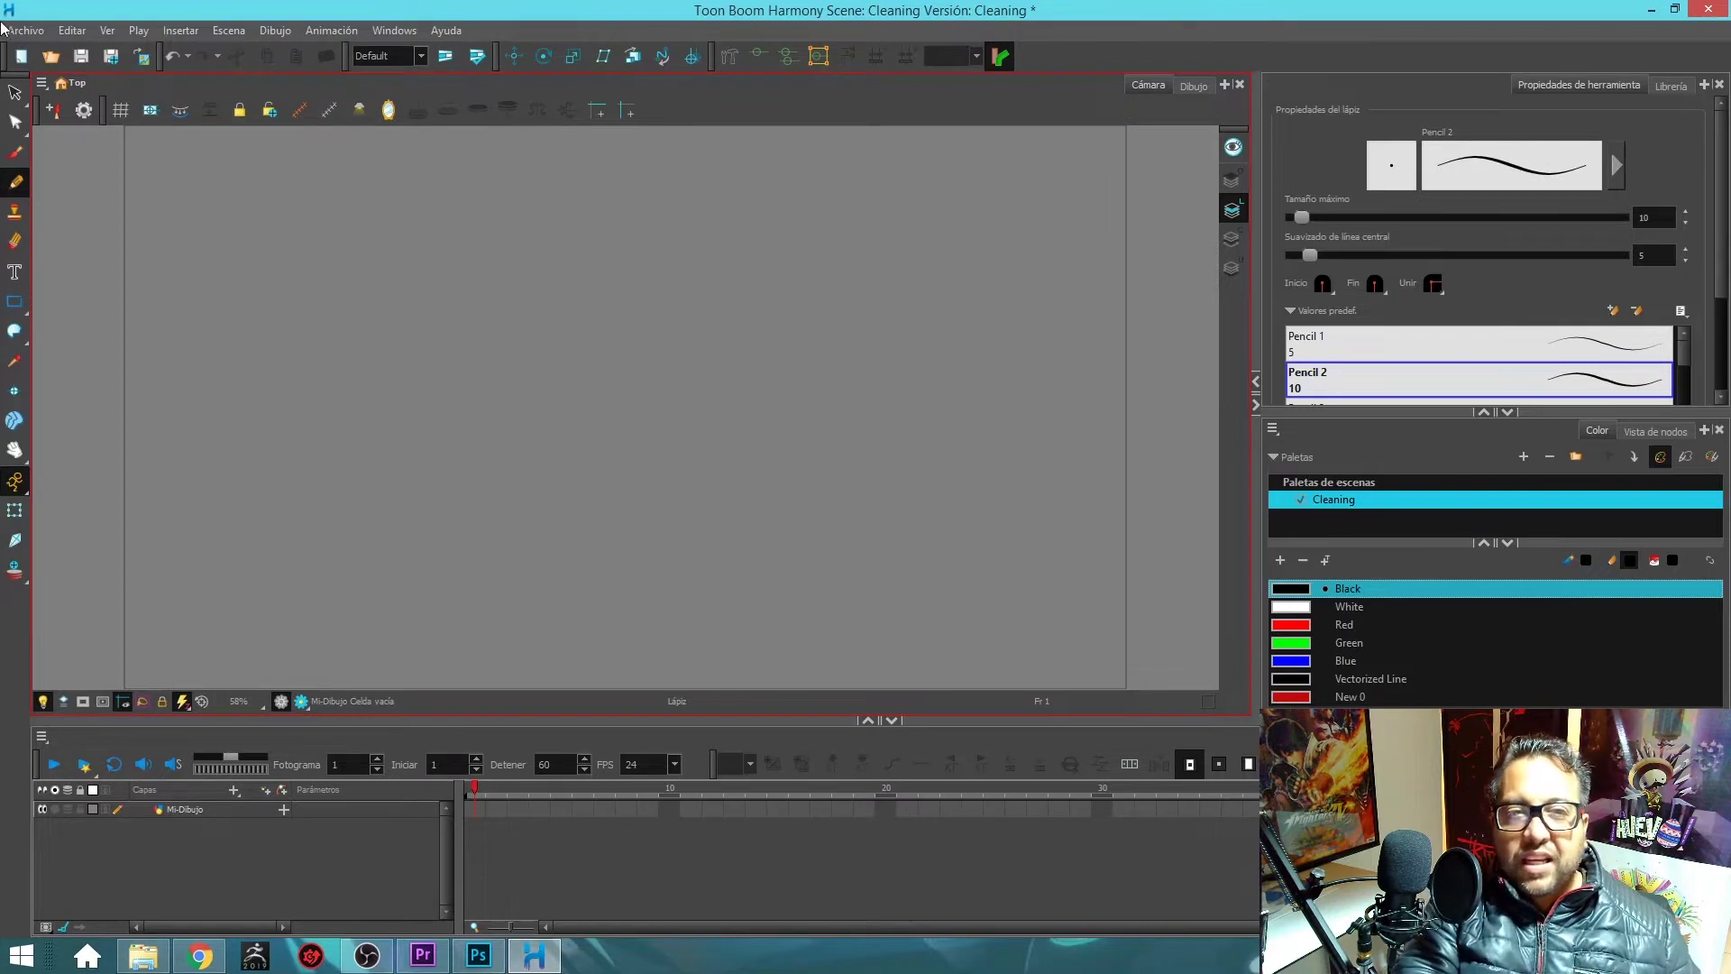
- Open the keyboard shortcuts settings
click(83, 32)
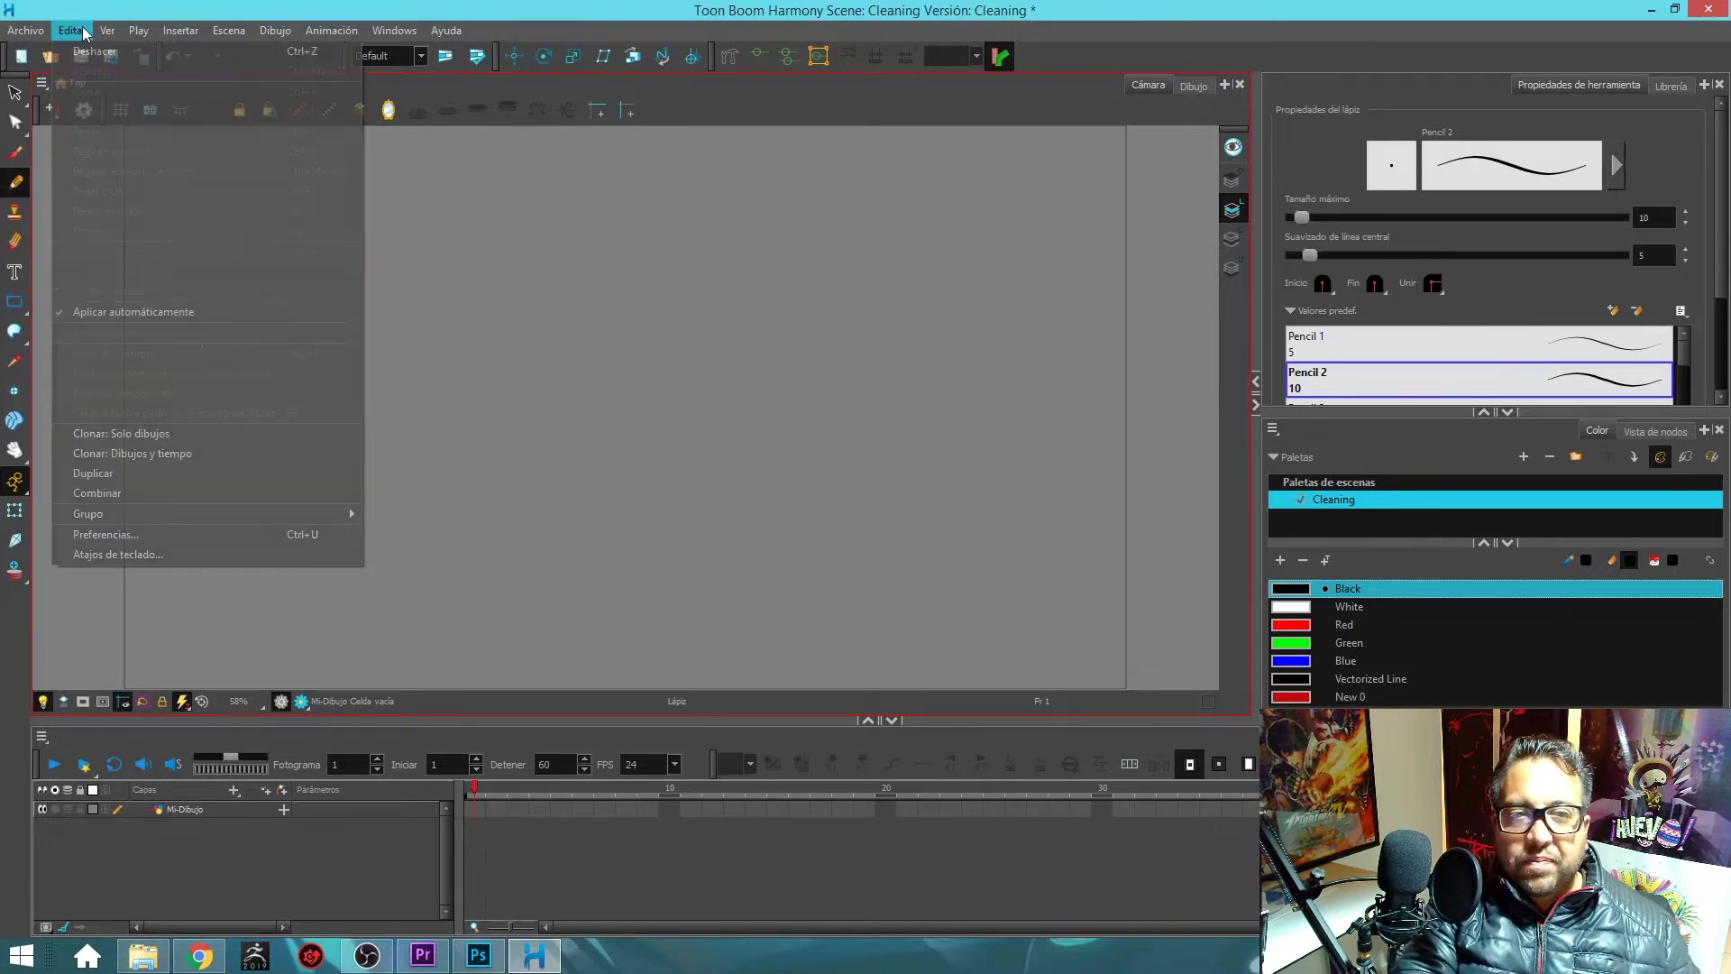
click(216, 557)
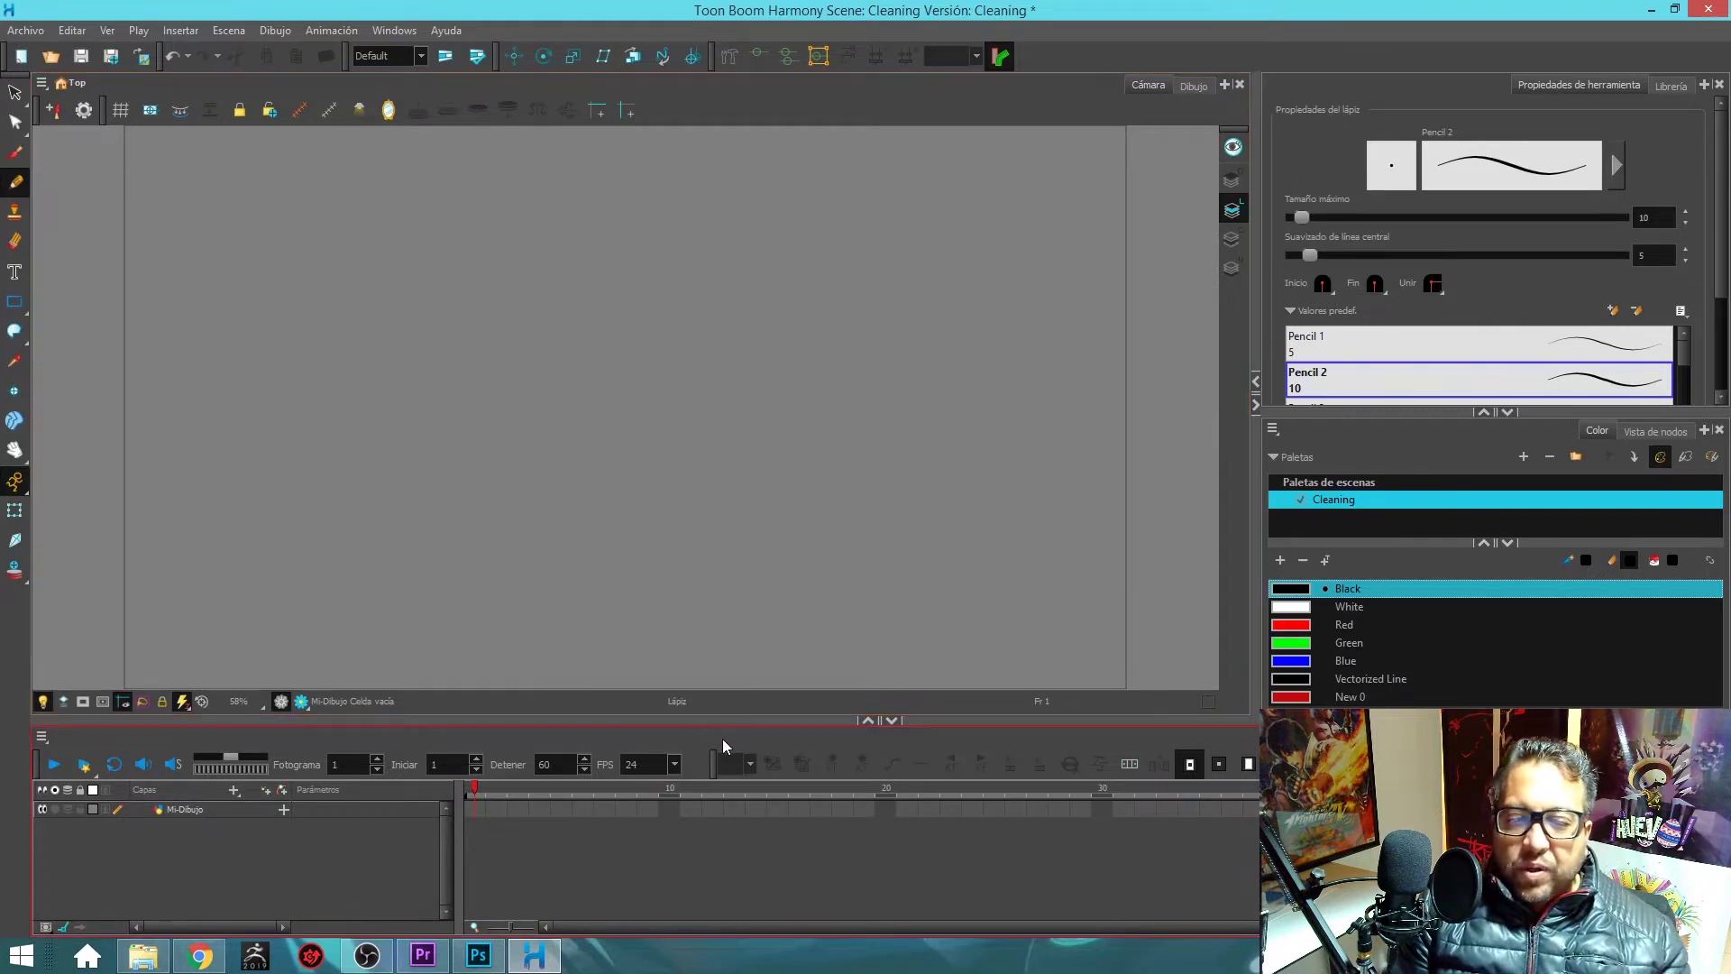
- Enlarge the timeline area slightly and preview the empty frame in render view before returning to the normal drawing view
drag(745, 722, 756, 704)
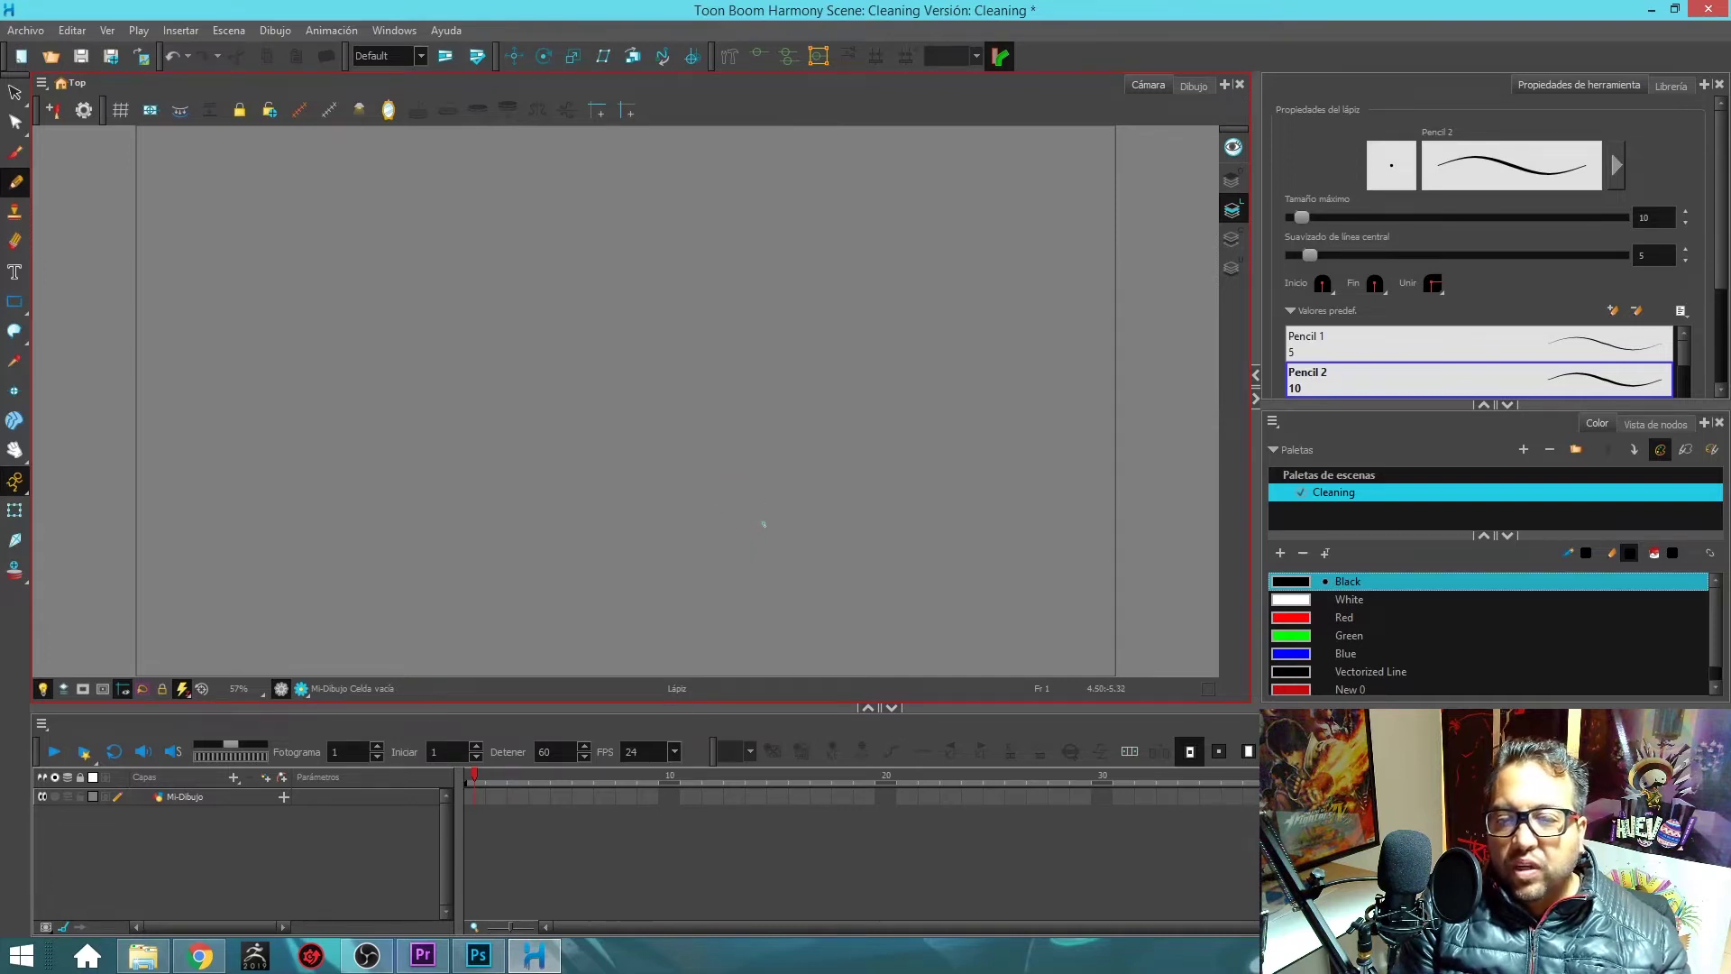
click(300, 690)
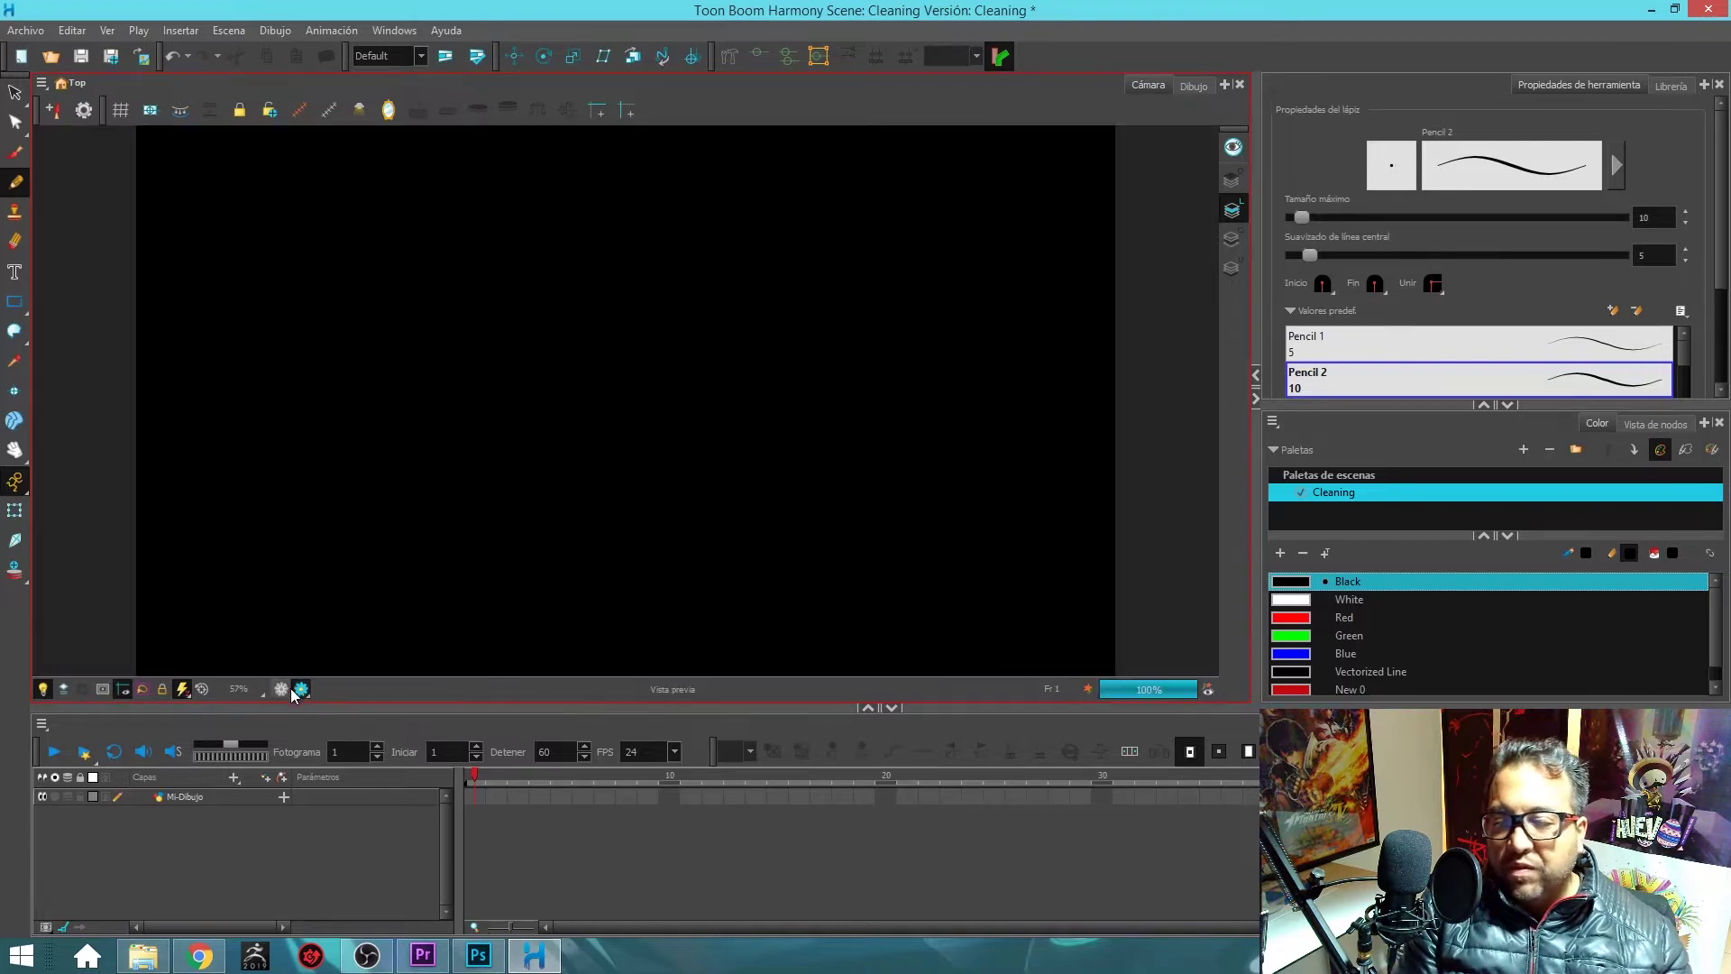
click(283, 690)
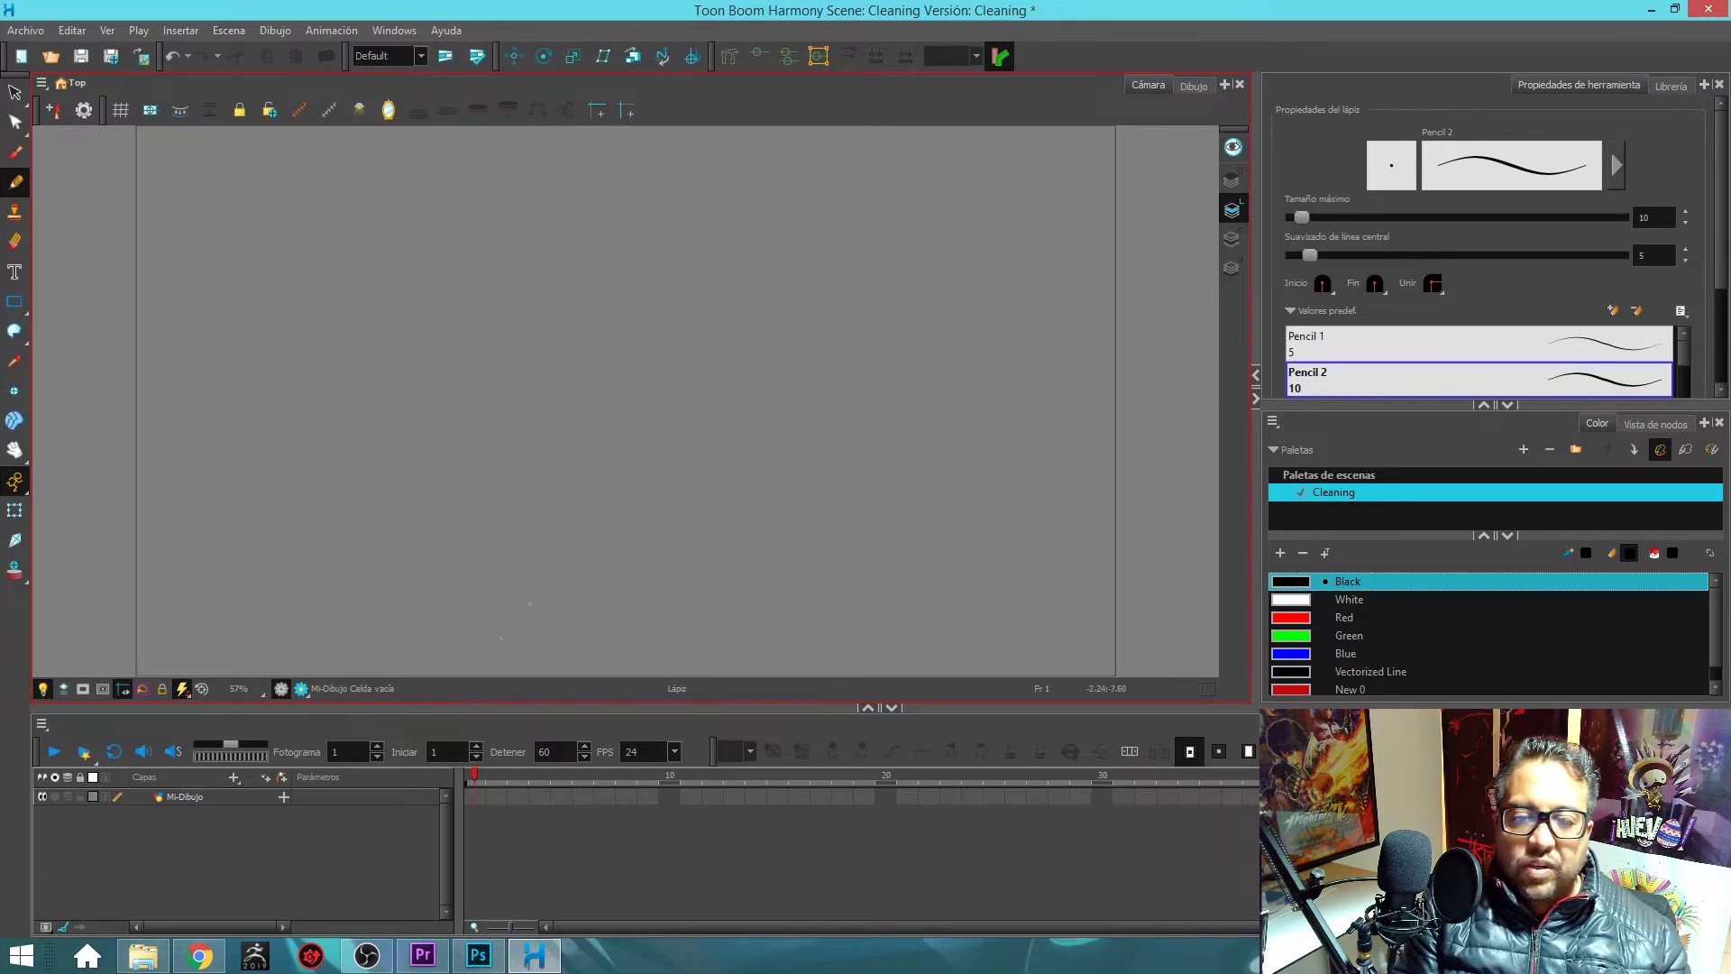
- Add a colour card layer as the scene background and make the Mi-Dibujo drawing layer active
click(234, 775)
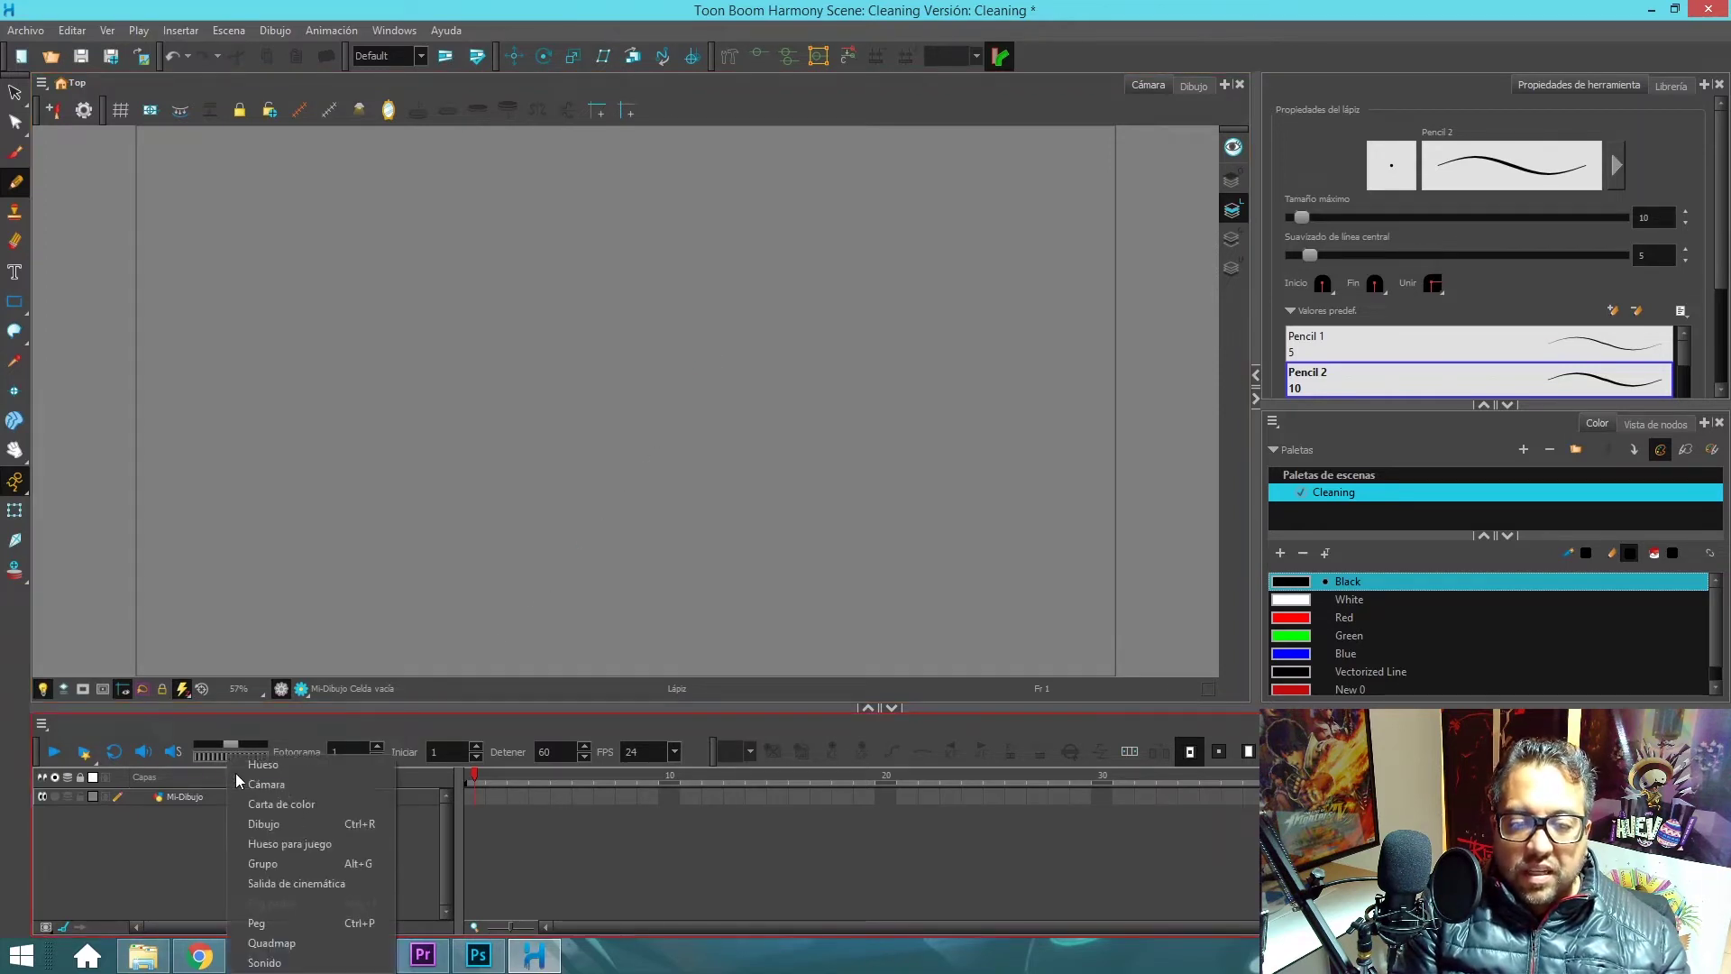
click(270, 805)
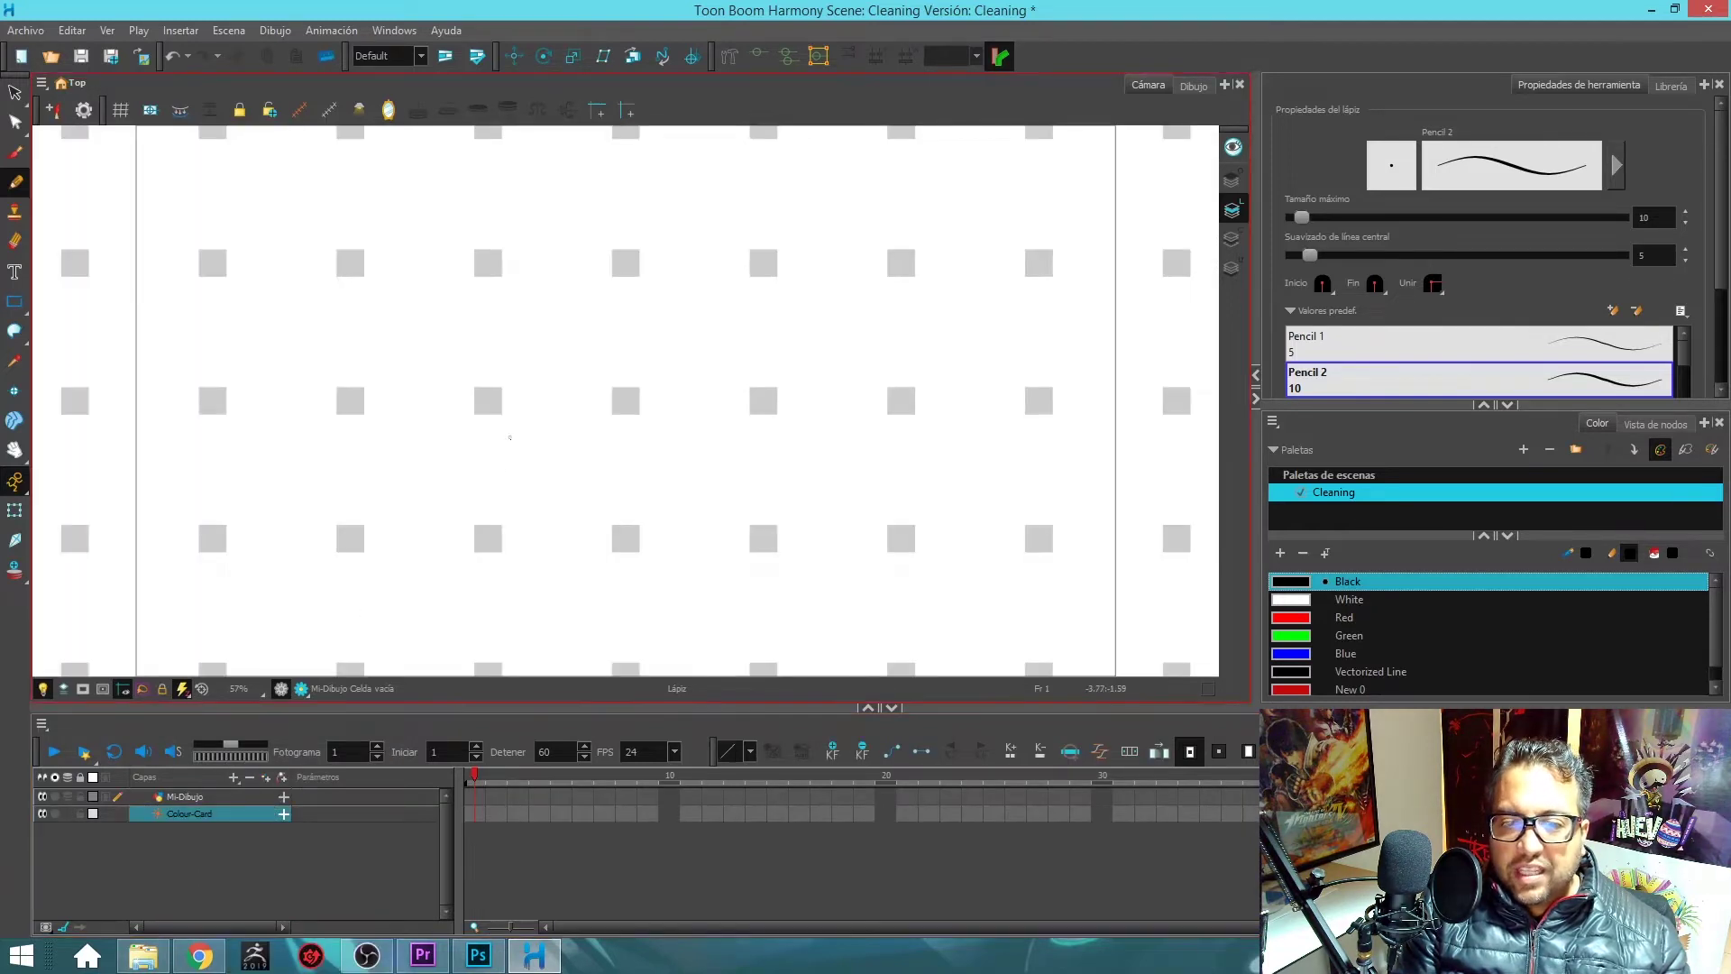
click(239, 795)
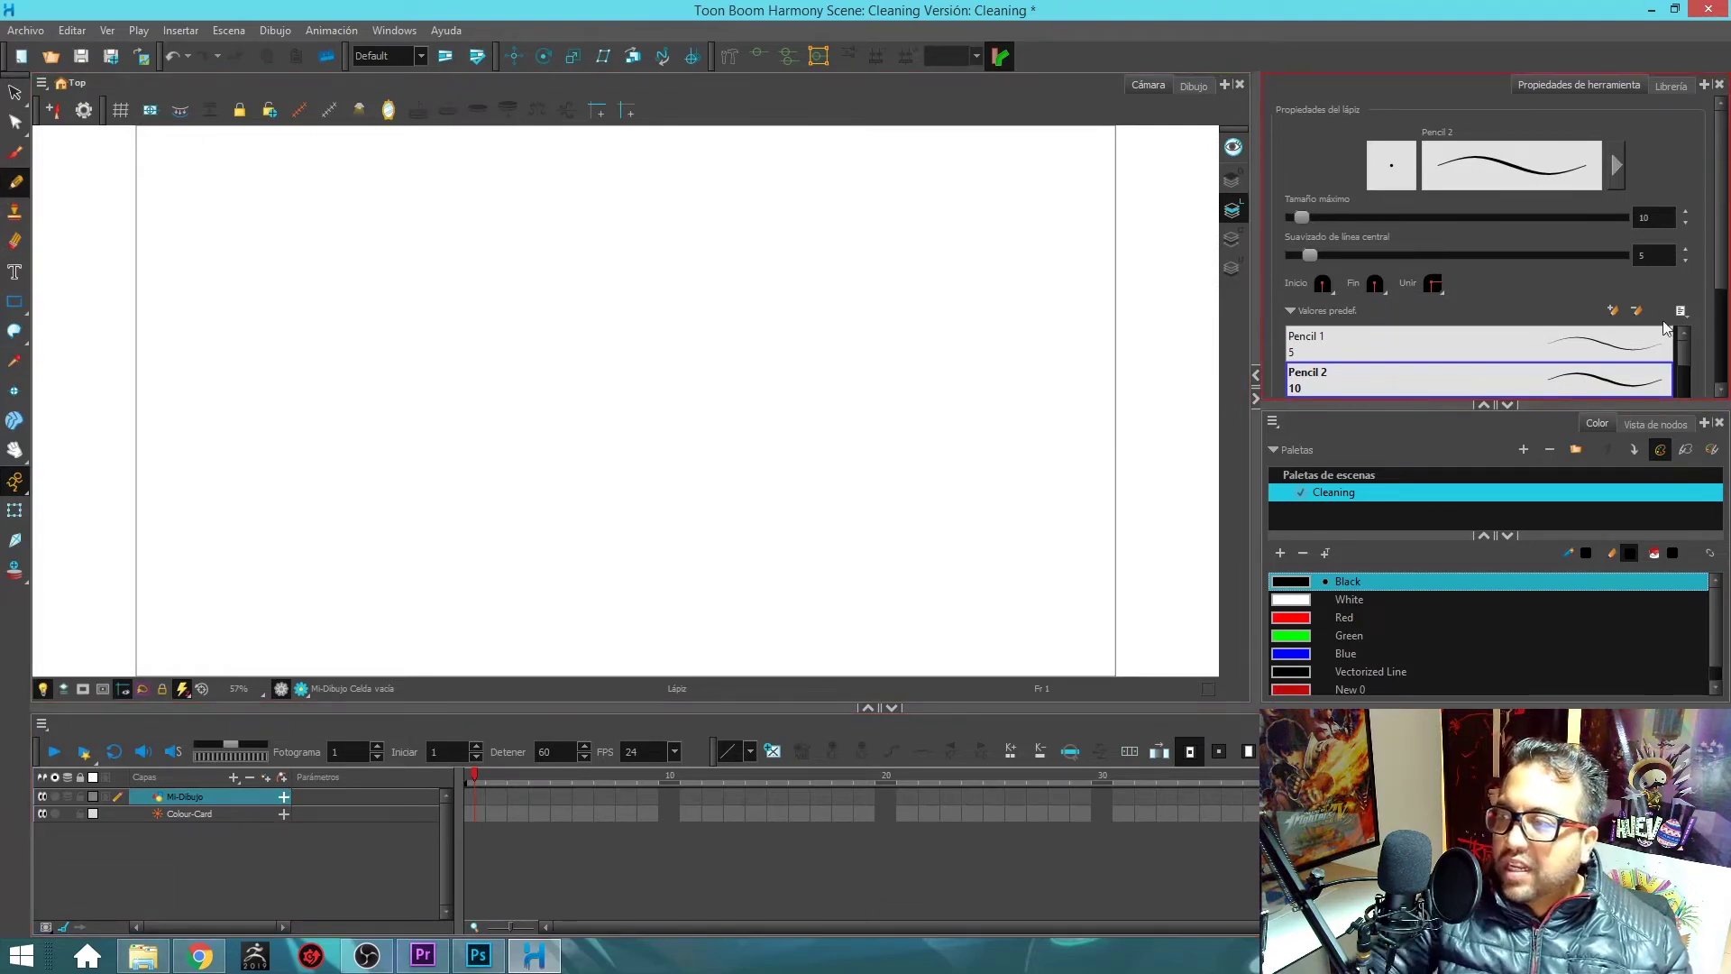
- Review the properties of the Select, Contour Editor and Paint tools, and return to the Pencil tool
scroll(1723, 260, down, 3)
scroll(1723, 259, up, 3)
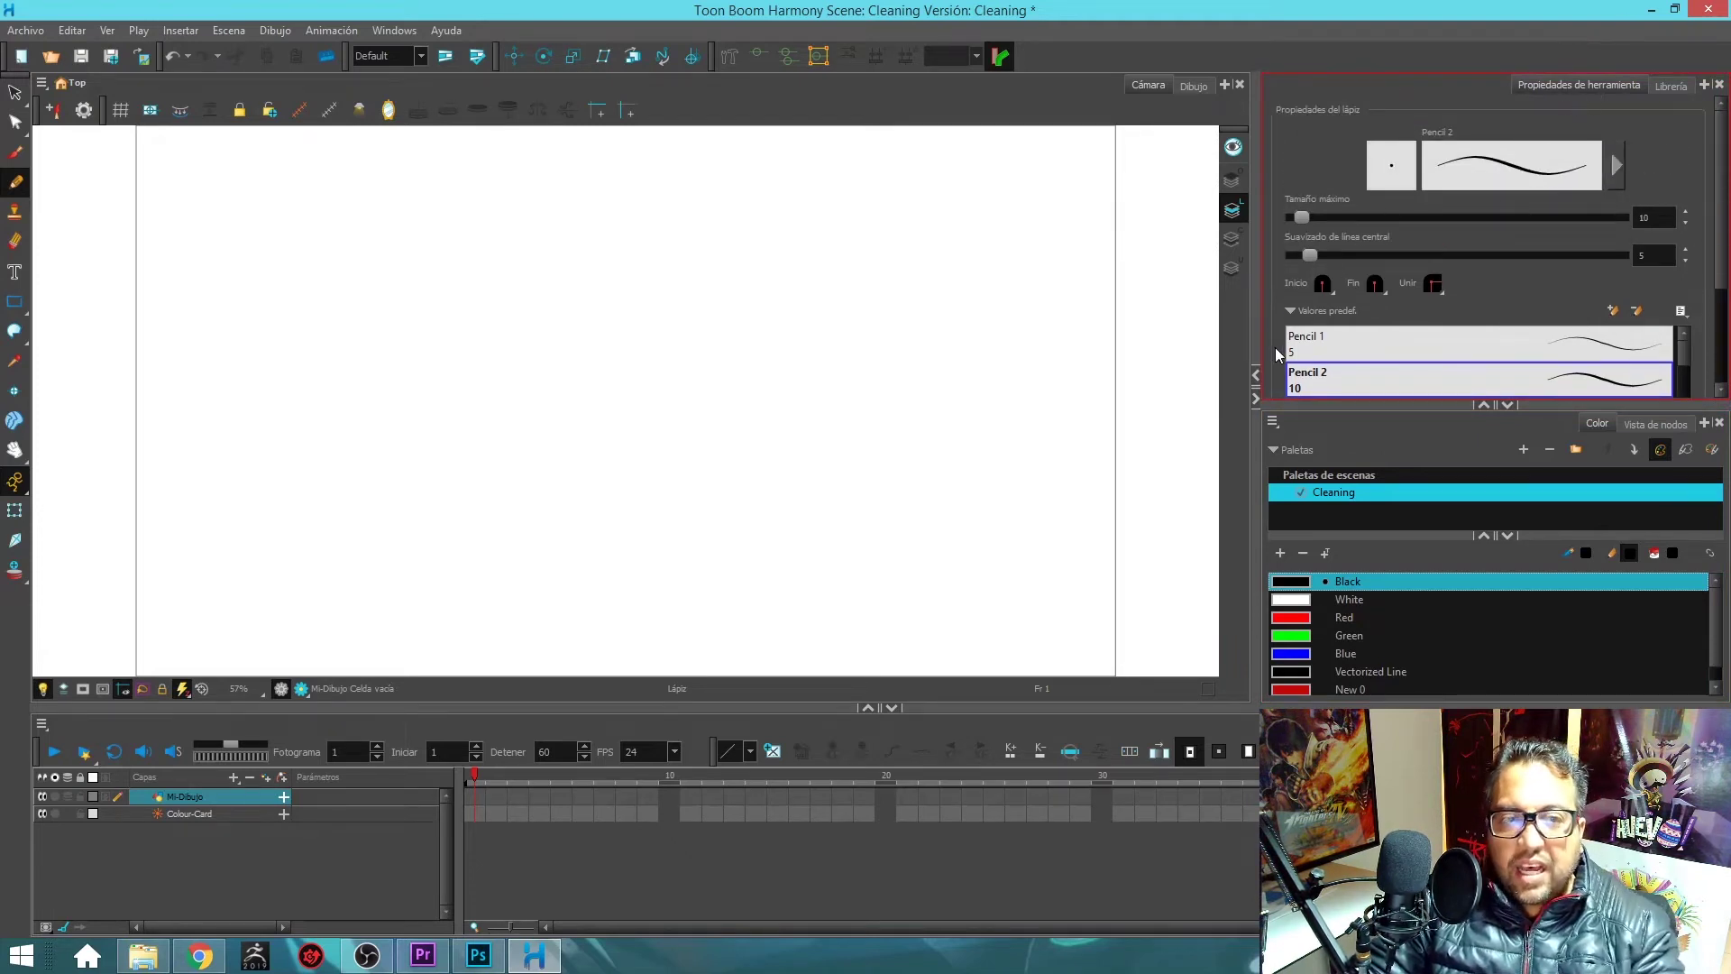
key(alt+s)
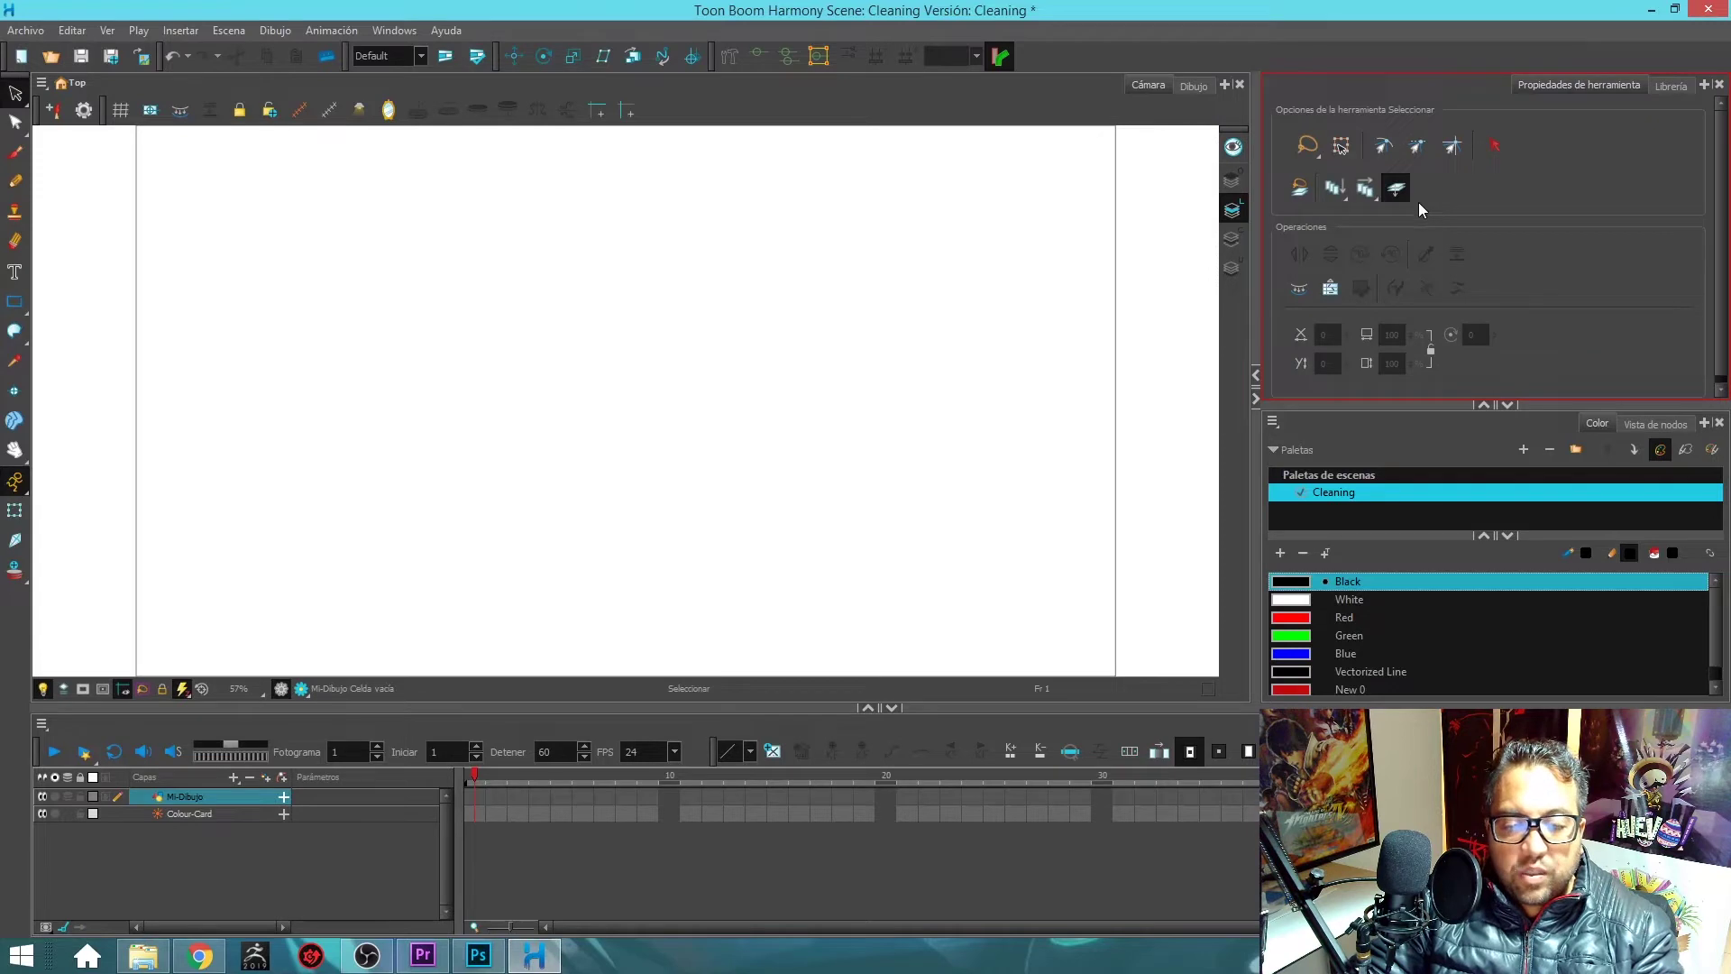
key(alt+q)
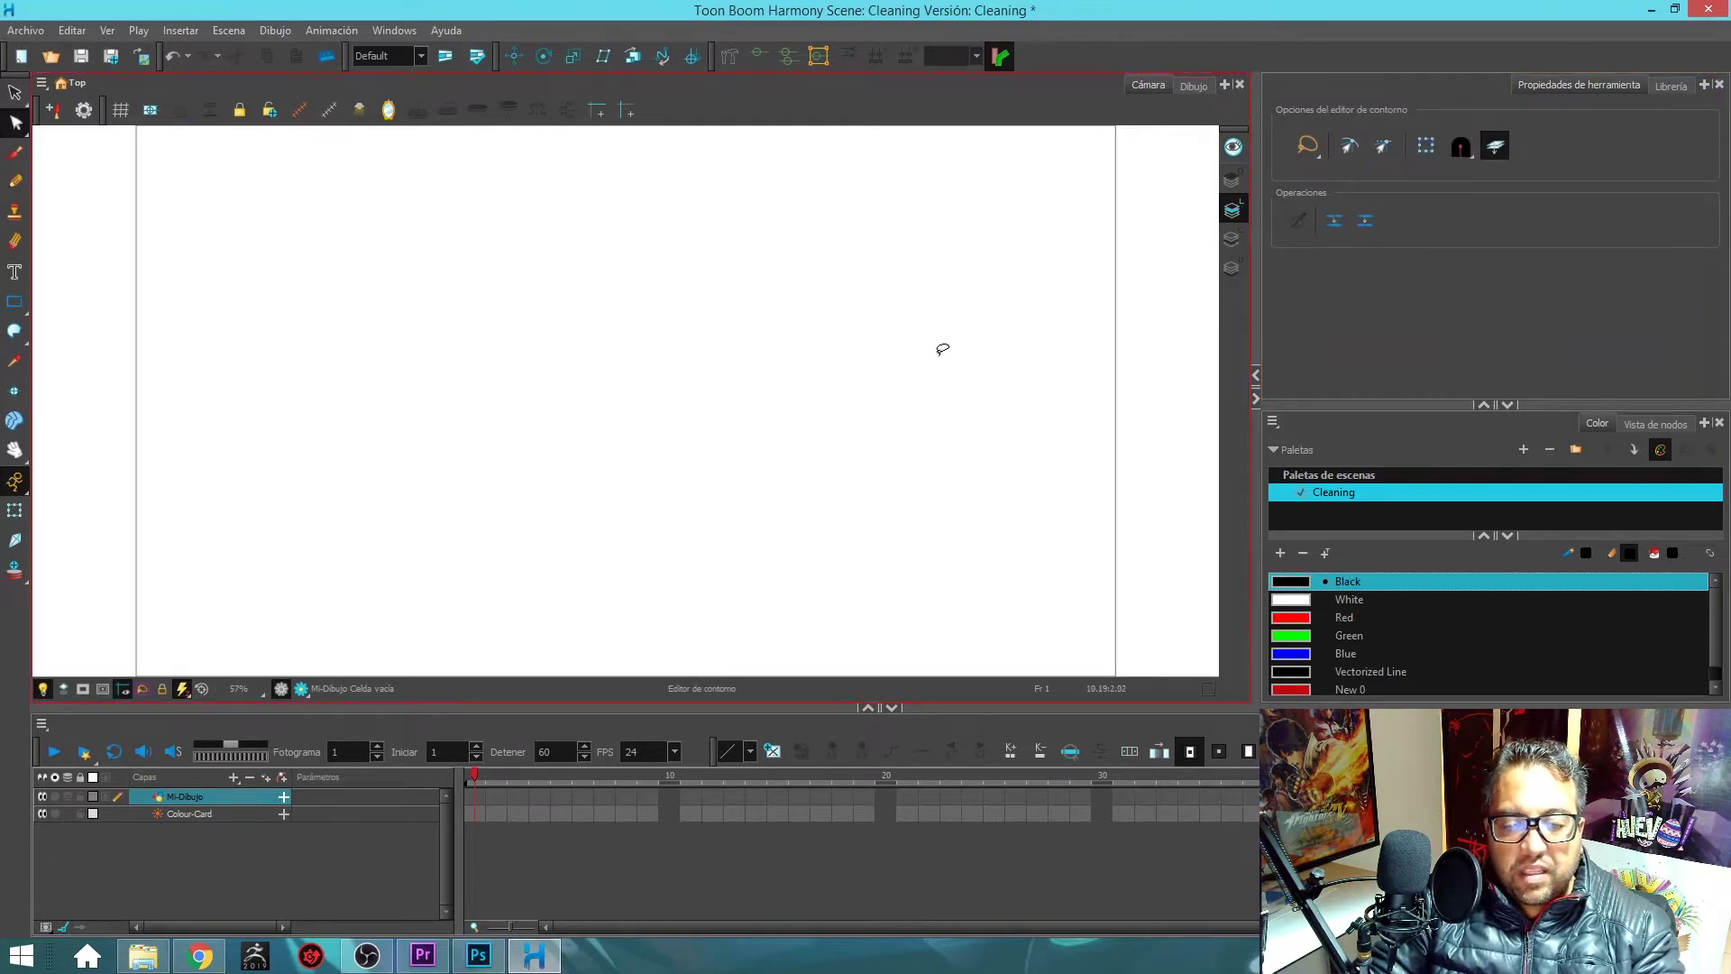
key(alt+s)
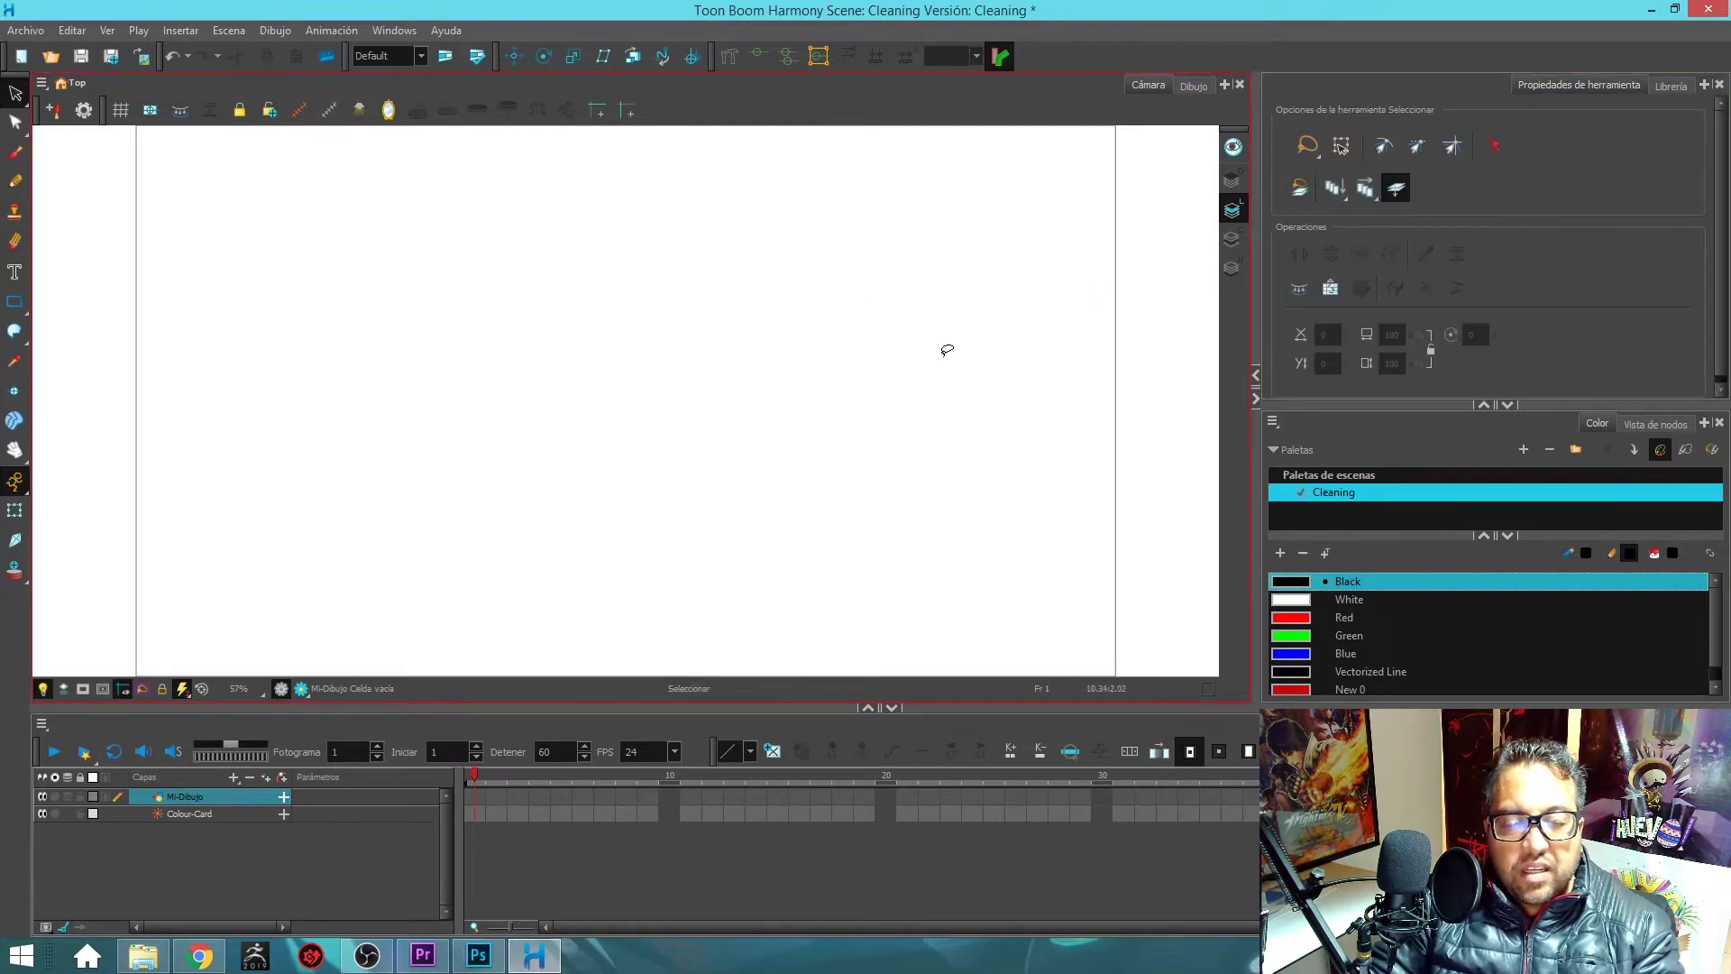
key(alt+q)
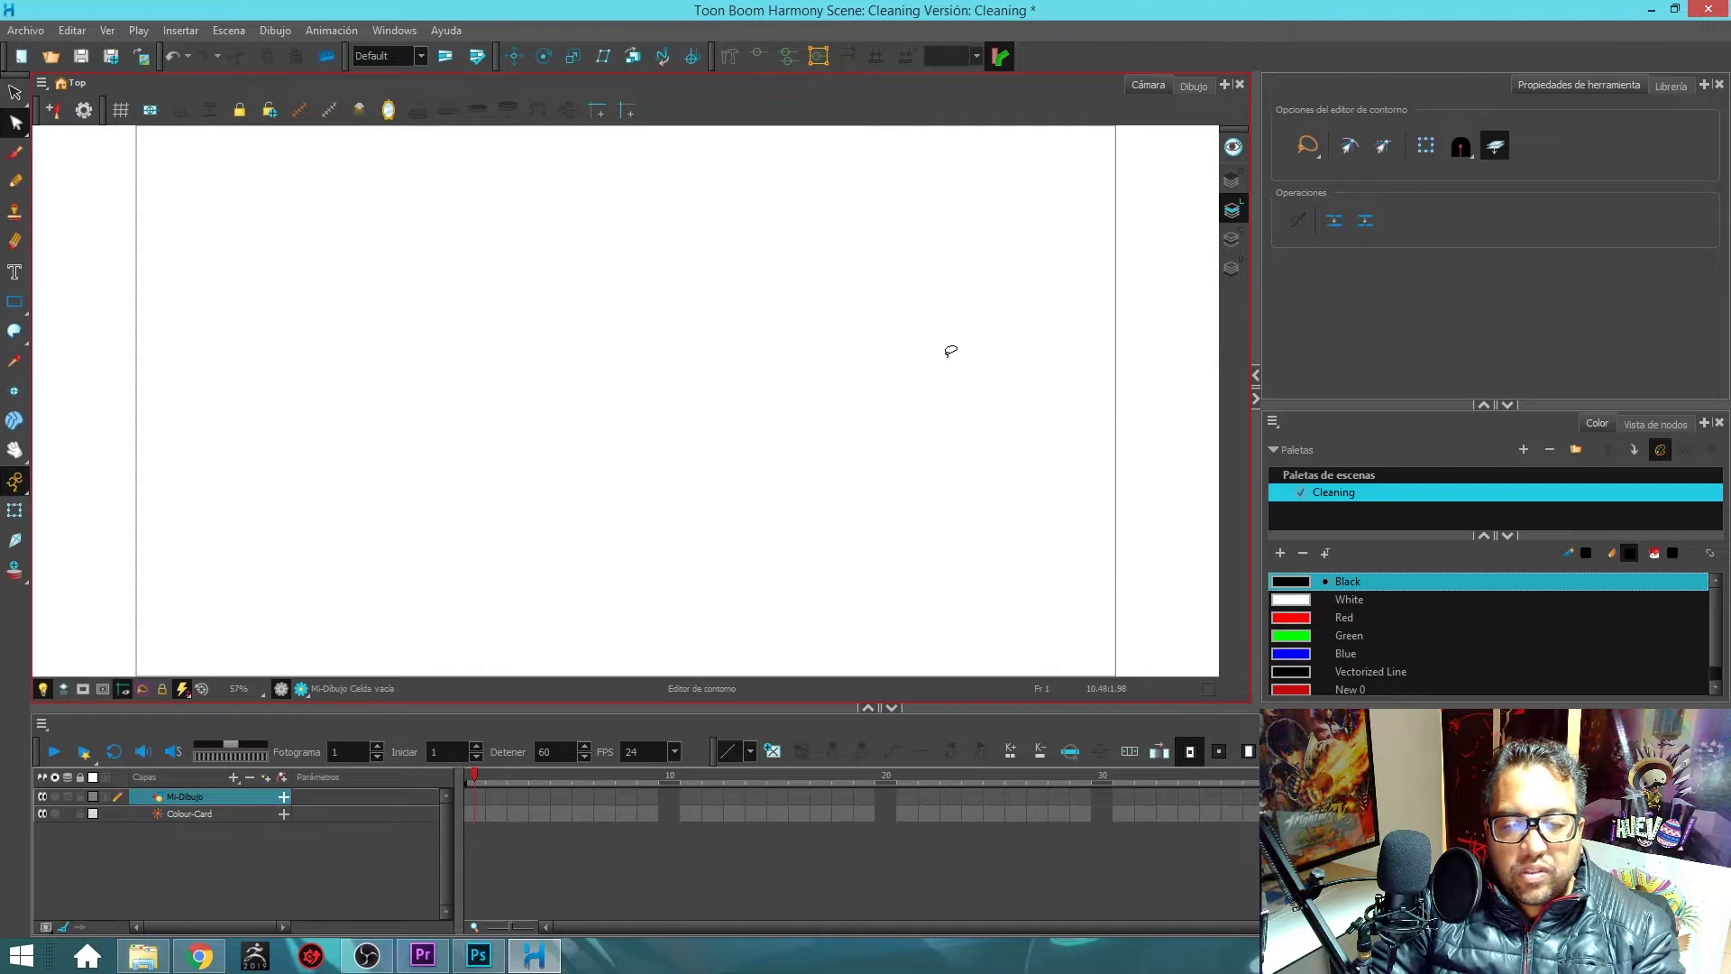
key(alt+i)
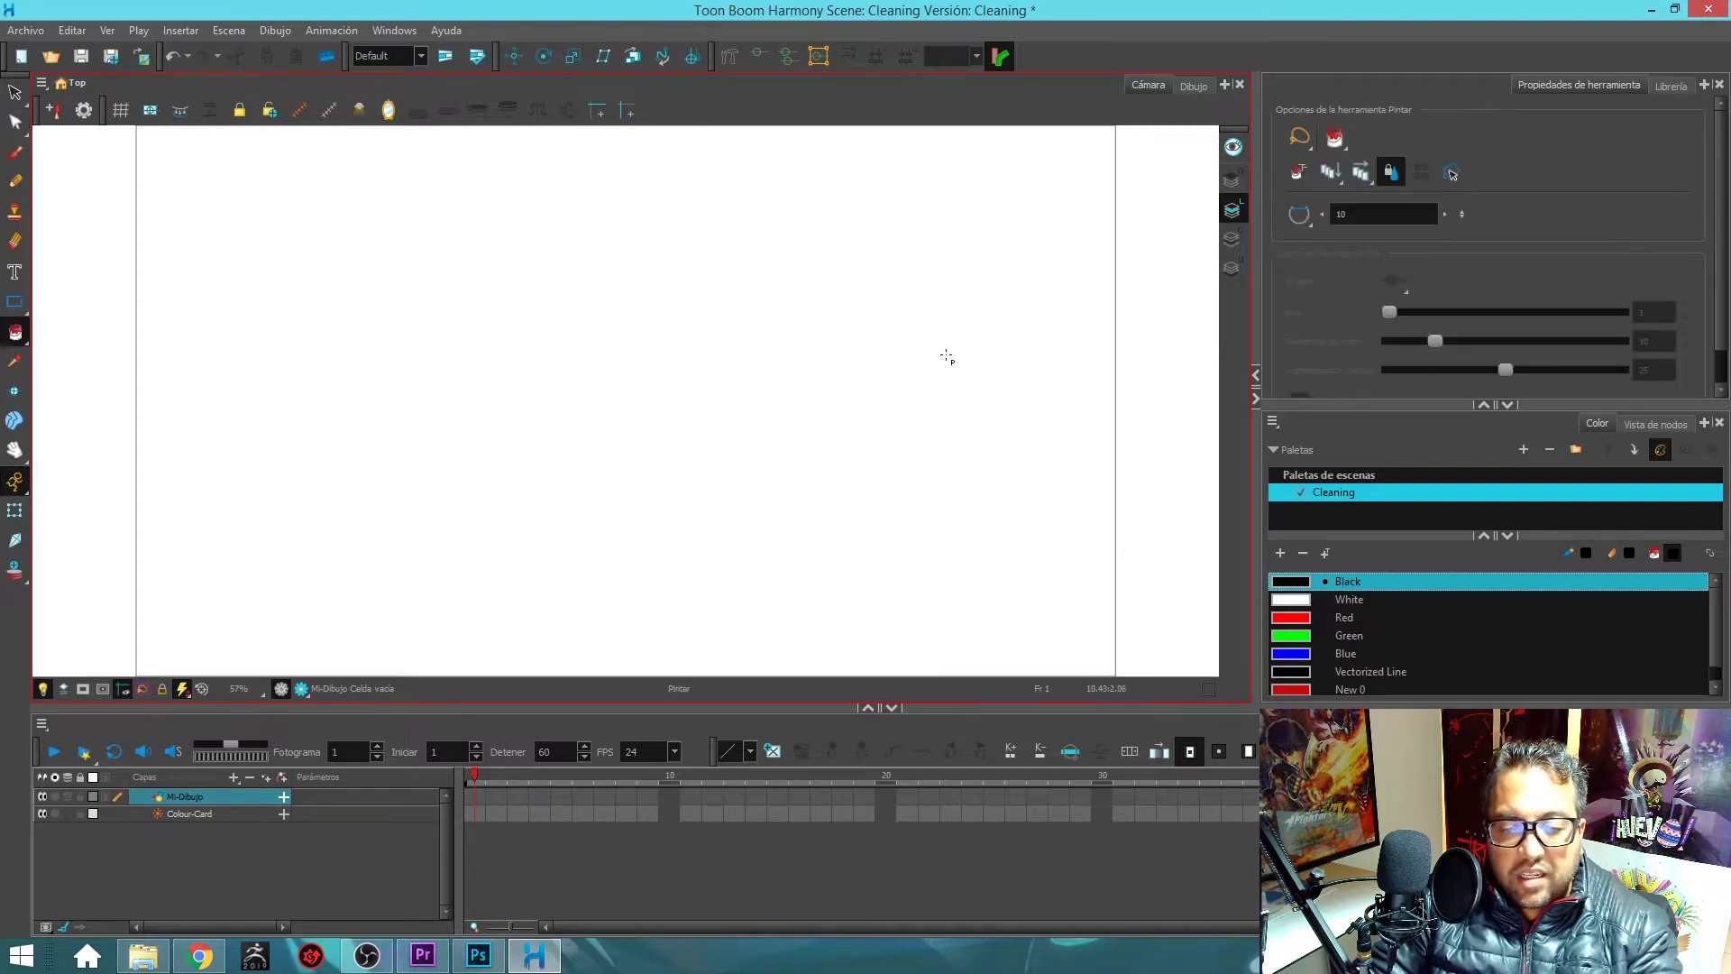
key(alt+slash)
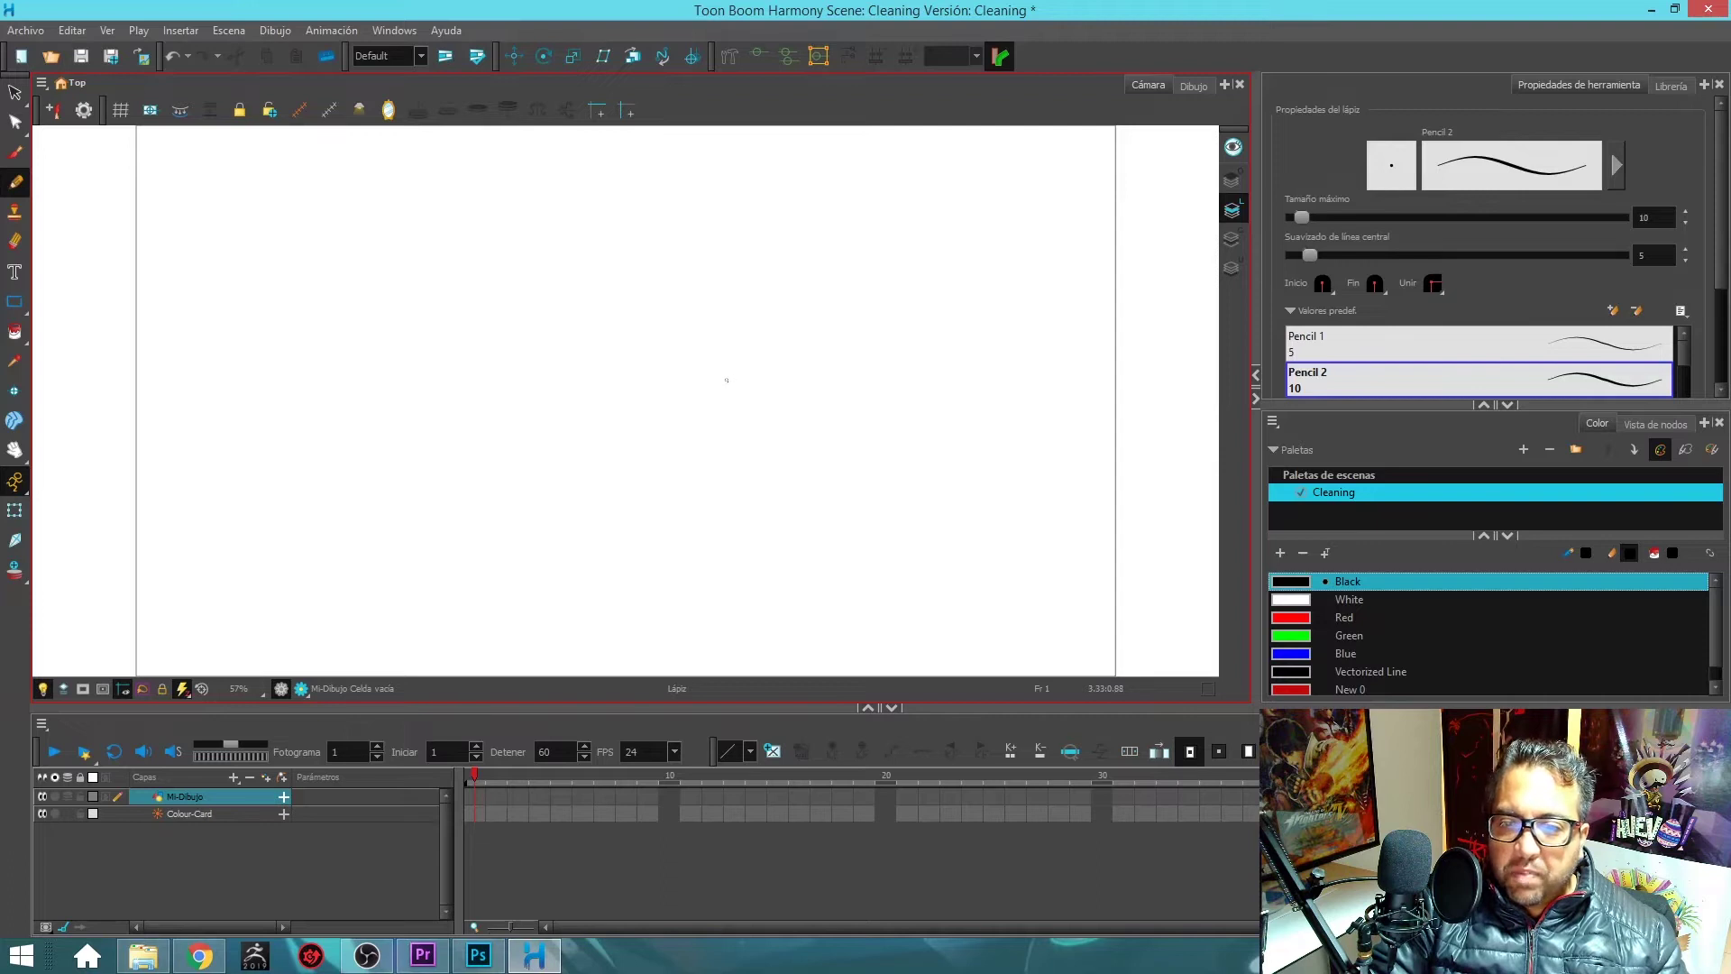
- Draw two curved test strokes on the Mi-Dibujo layer with the Pencil 2 preset
drag(760, 321, 851, 269)
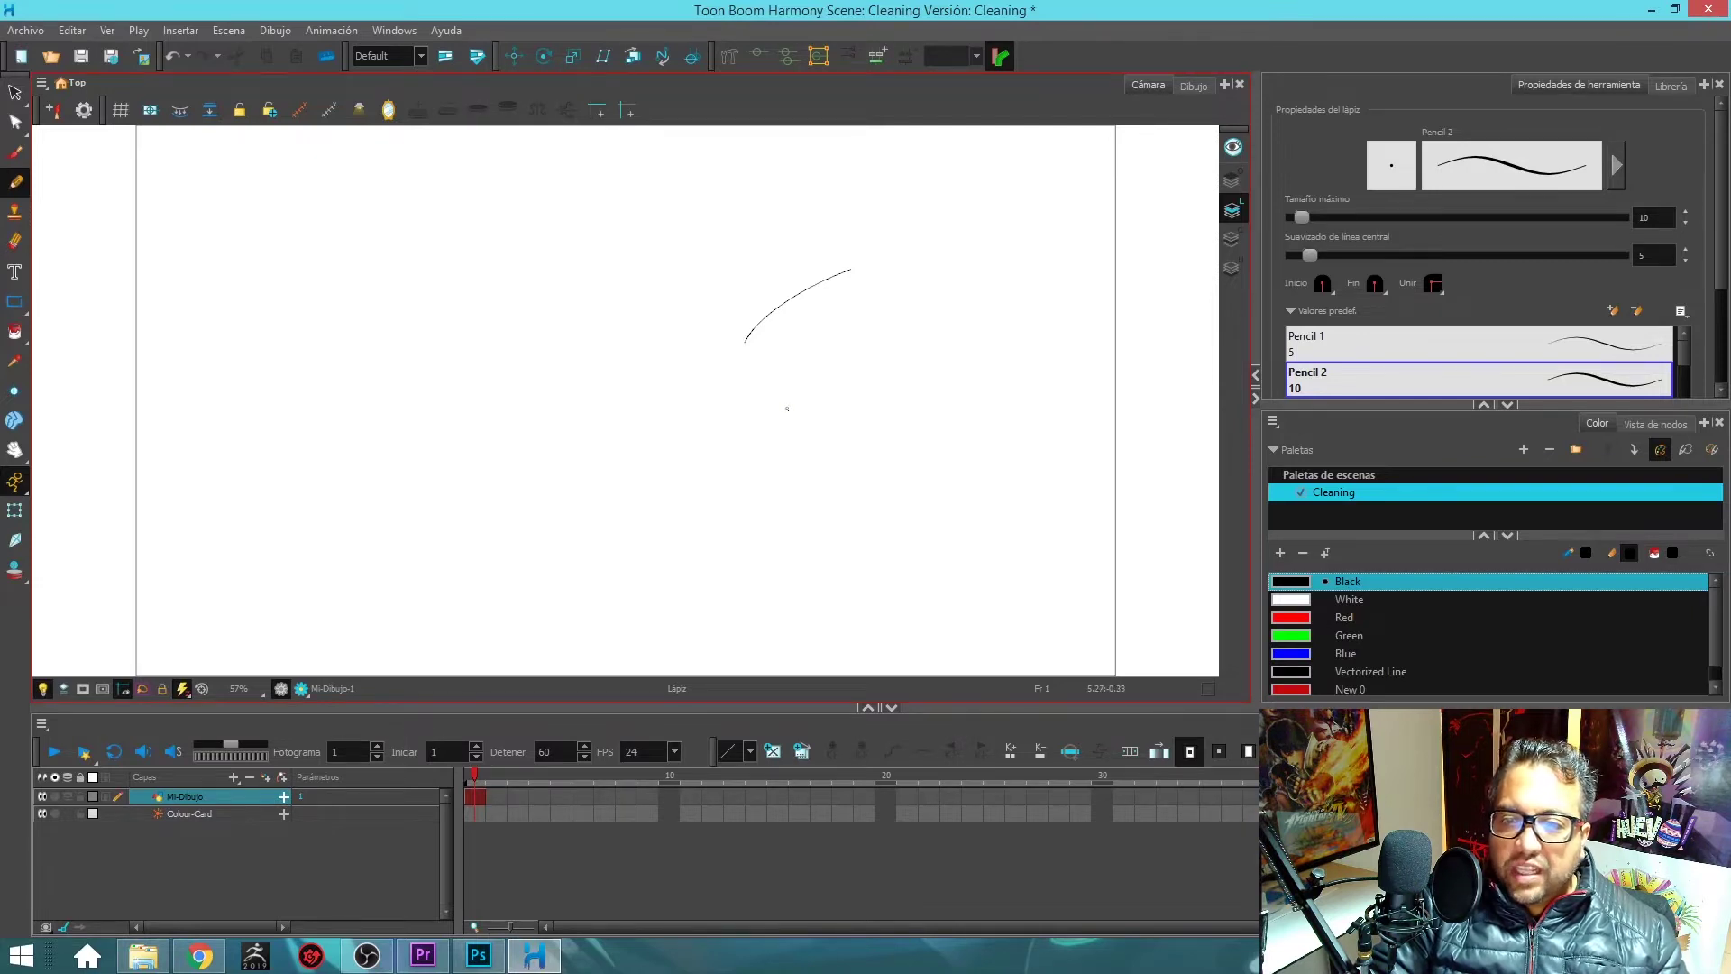
mouse_move(796, 384)
mouse_down()
mouse_move(933, 340)
mouse_move(973, 295)
mouse_move(949, 207)
mouse_move(907, 192)
mouse_up()
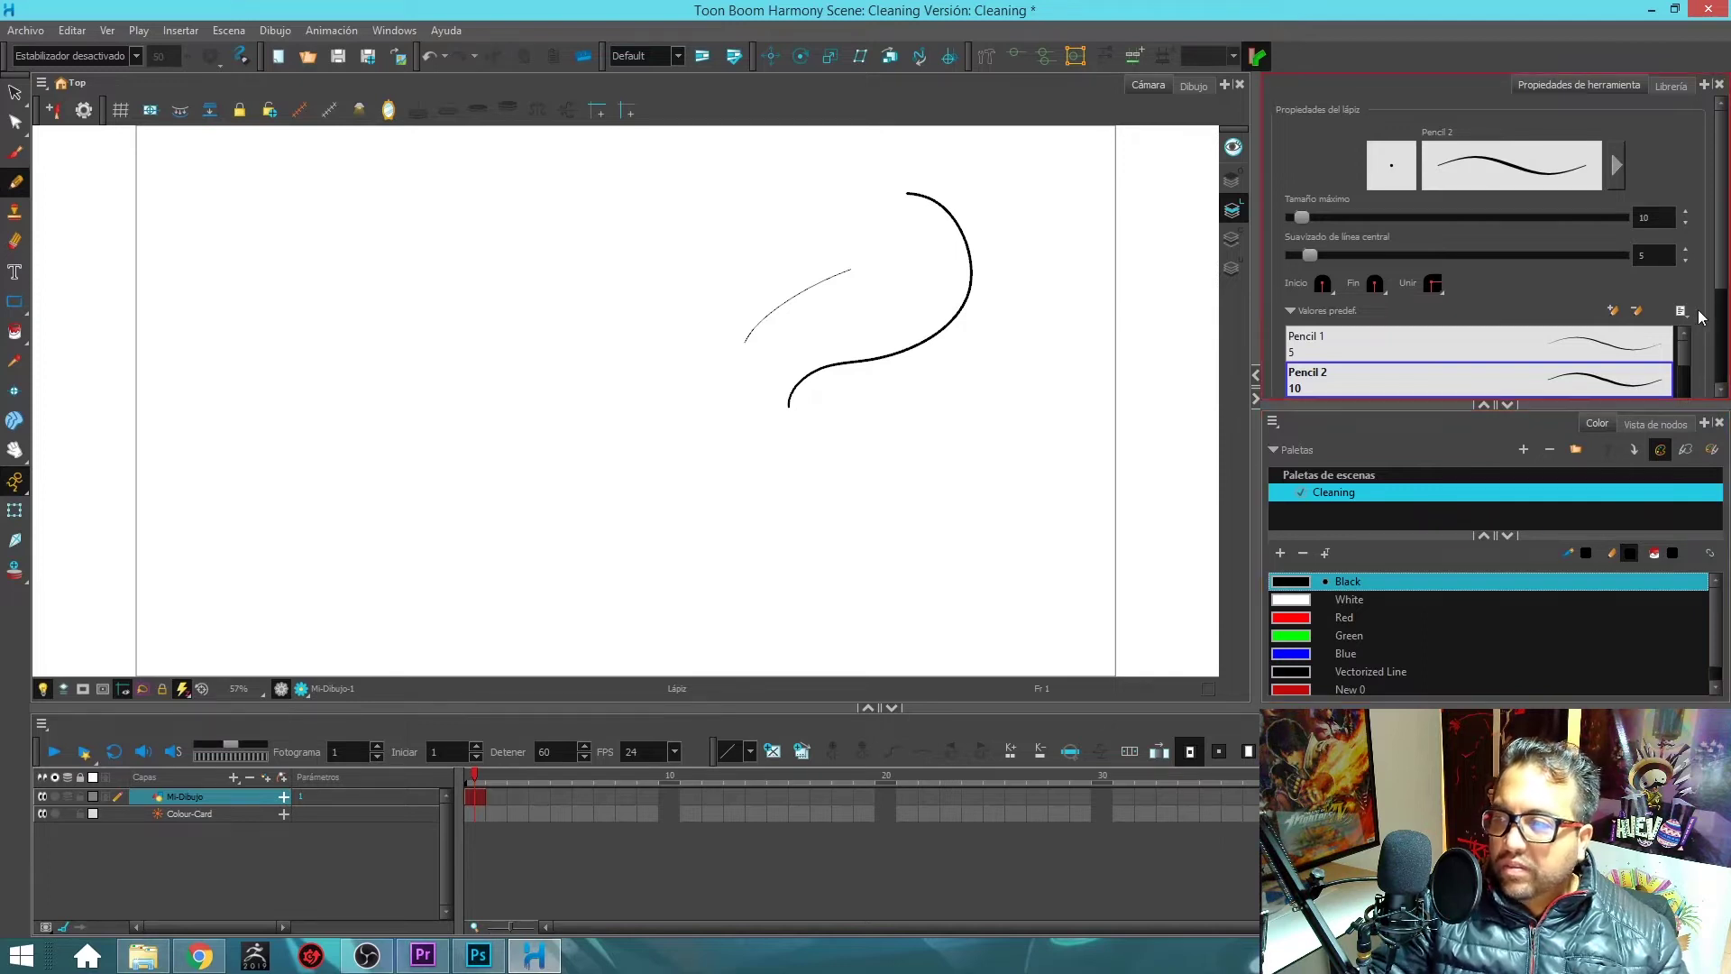
- Expand the pencil properties over the colour area, compare several pencil presets, and choose Pencil 1
click(1508, 406)
scroll(1690, 427, down, 2)
scroll(1691, 426, up, 2)
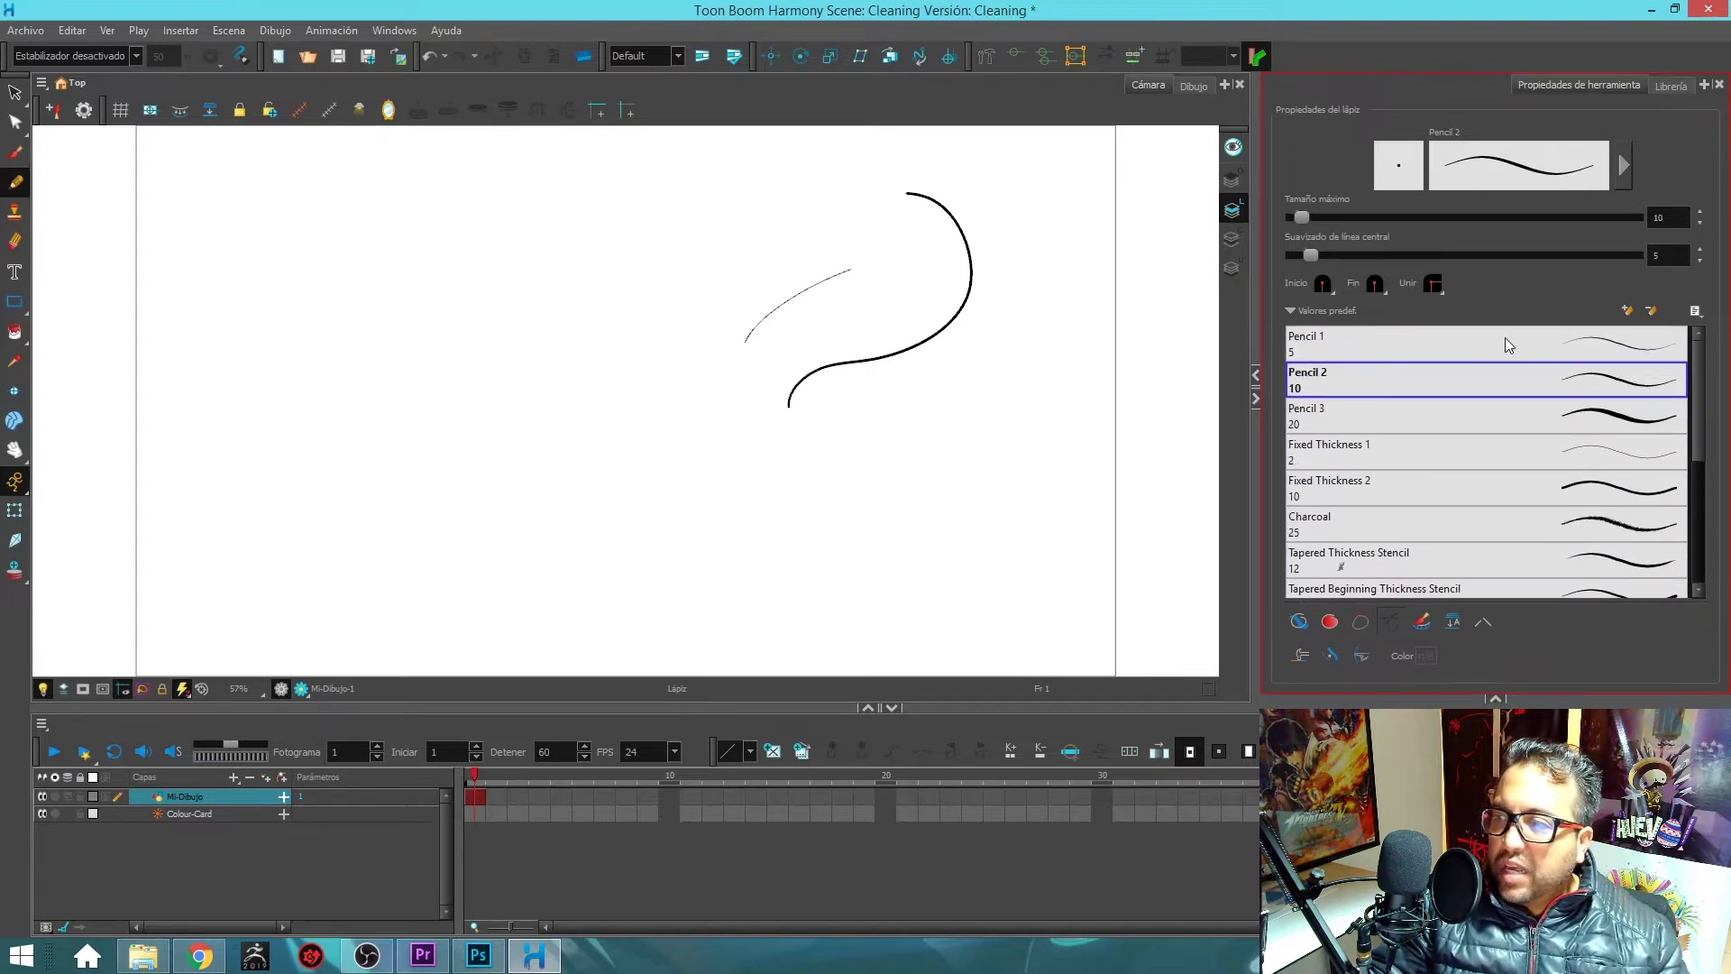
click(1349, 343)
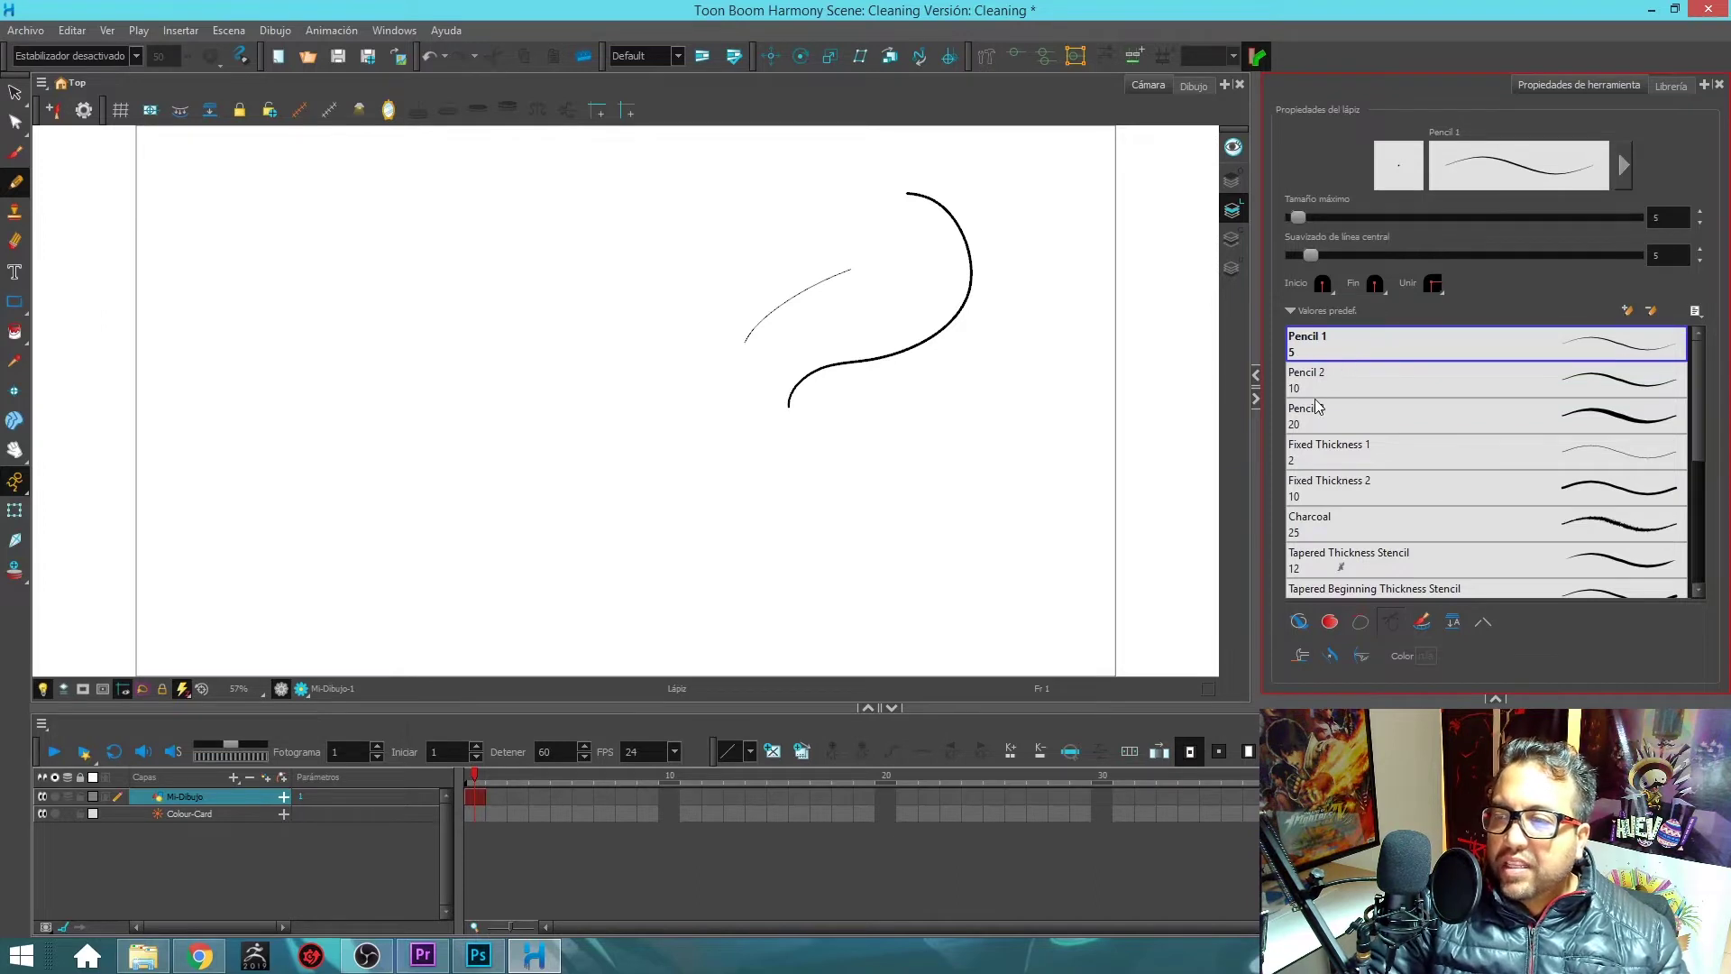
click(1329, 381)
click(1333, 355)
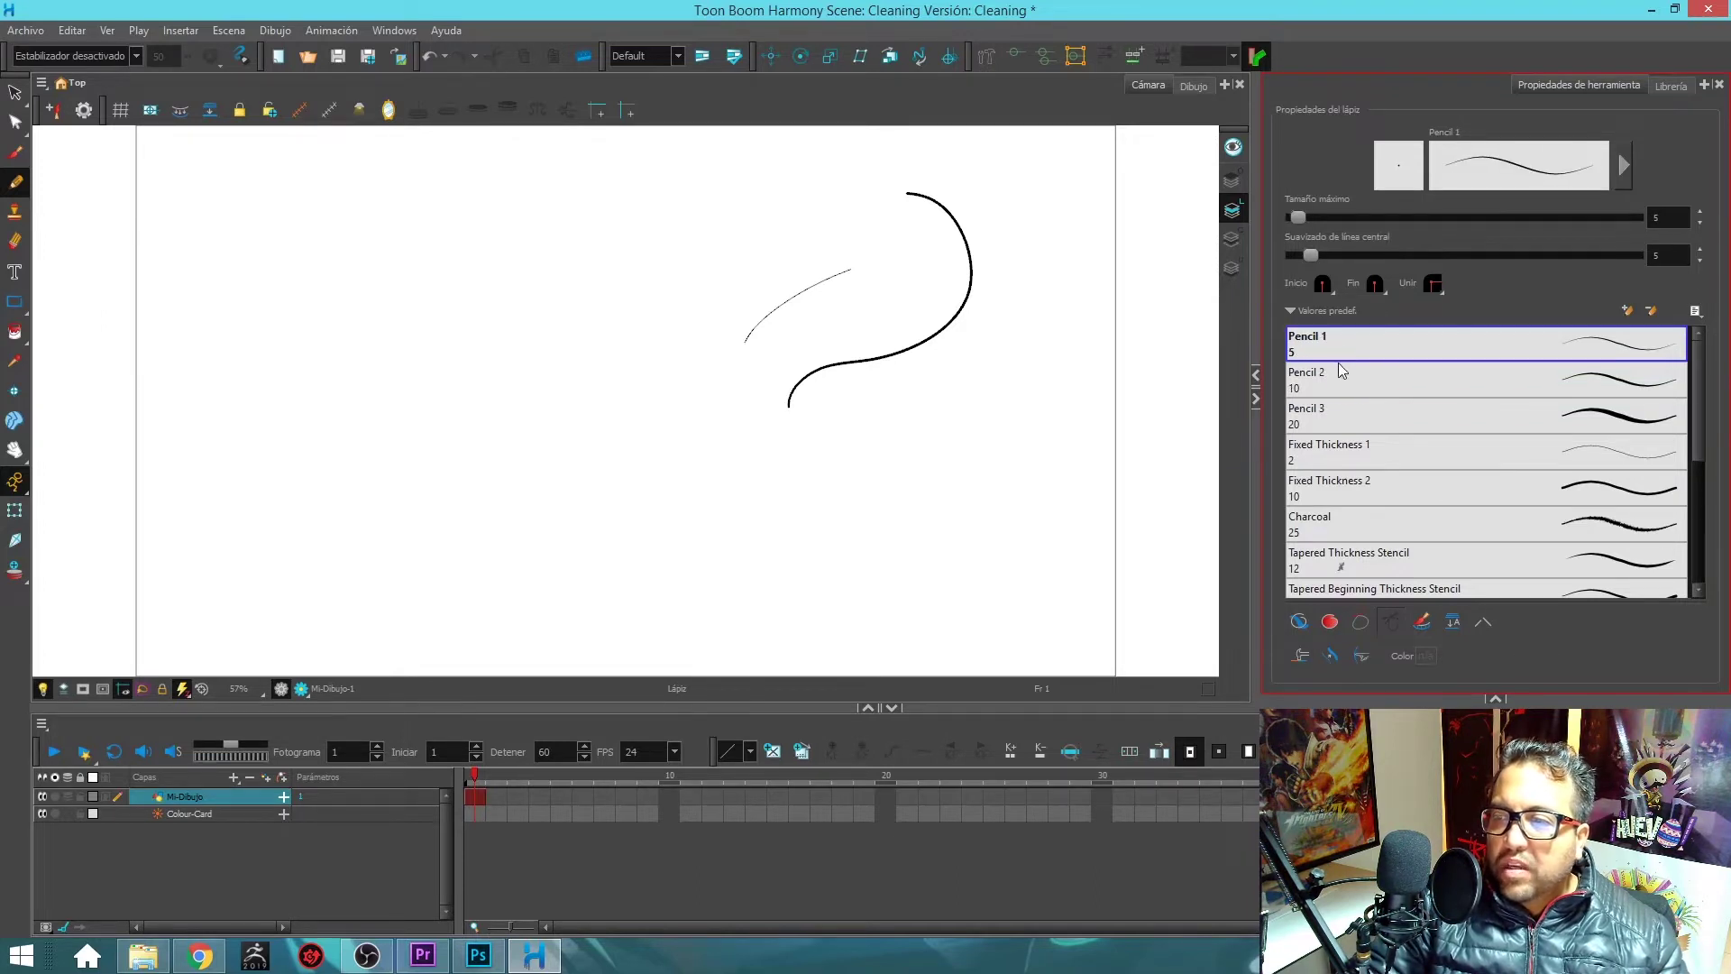
click(1345, 377)
click(1334, 413)
click(1341, 450)
click(1343, 358)
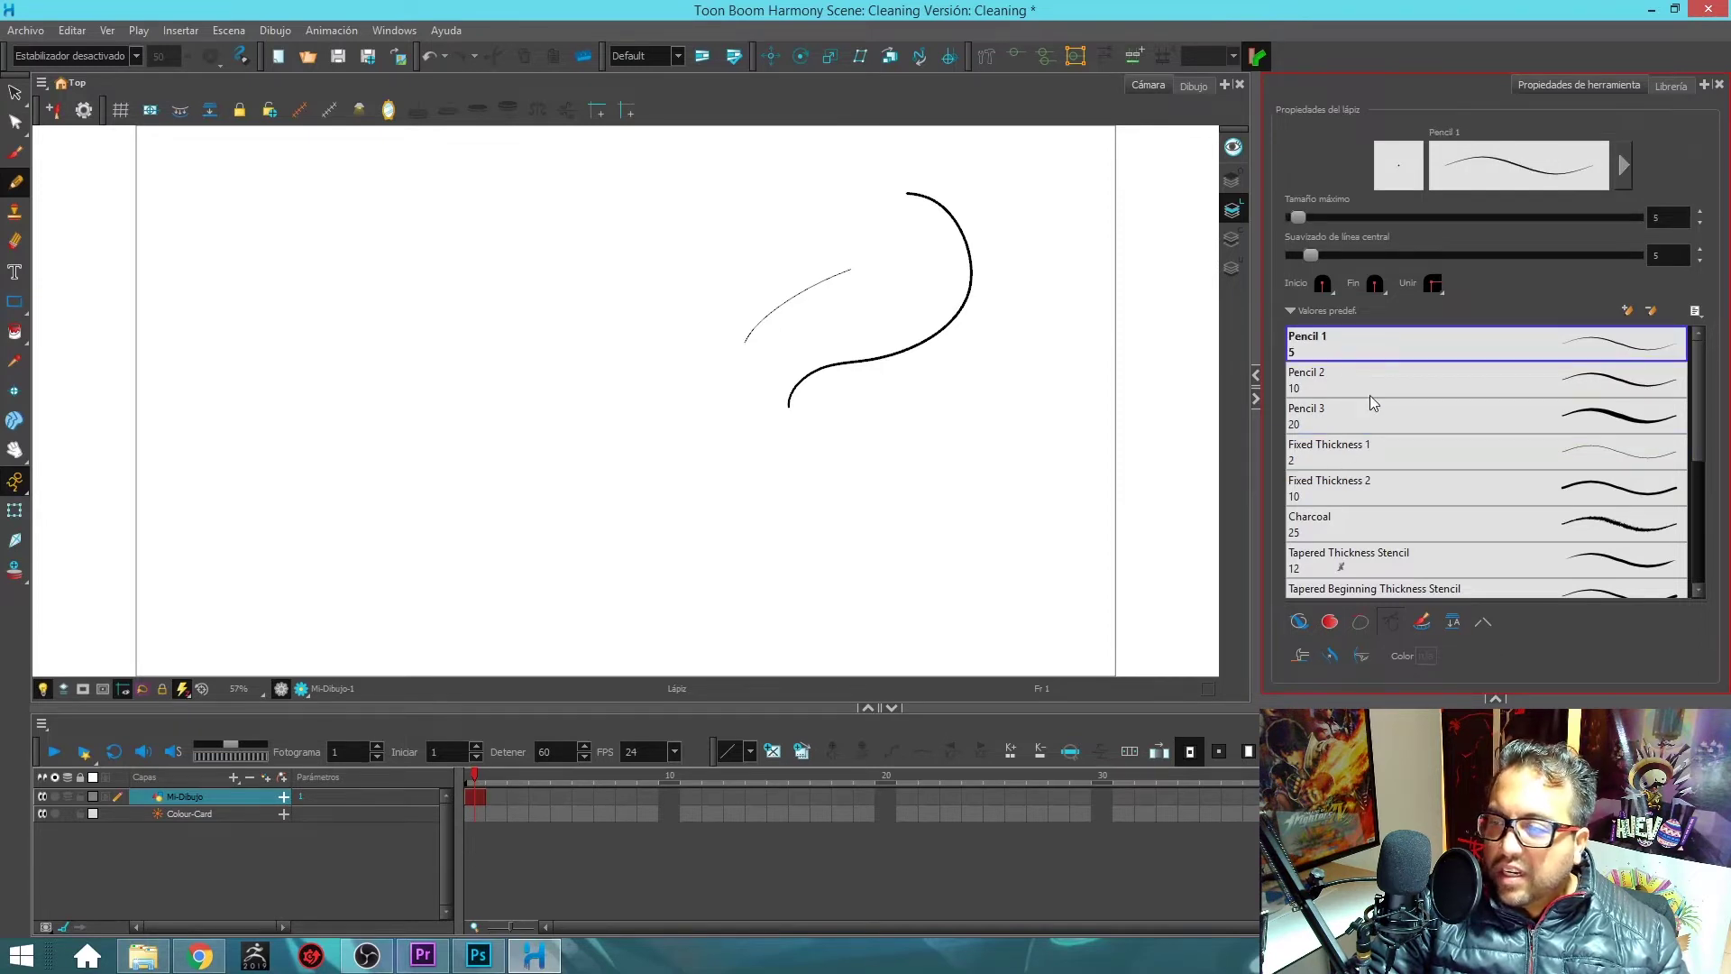
click(1349, 386)
click(1353, 352)
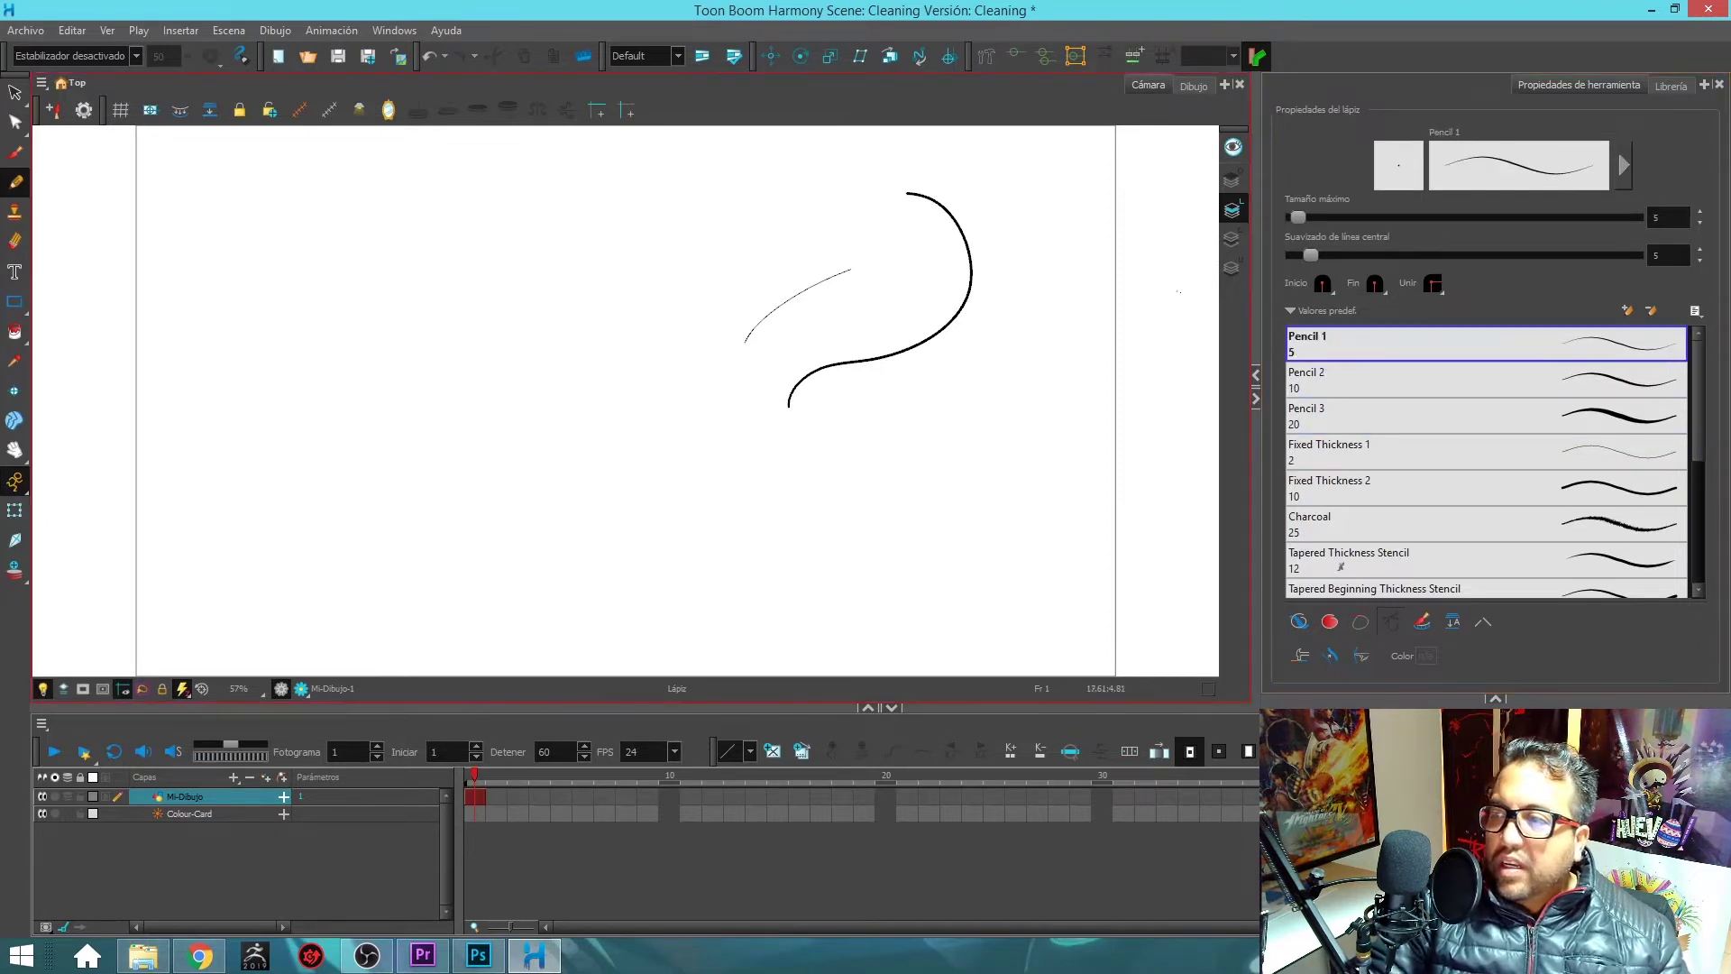
click(1396, 484)
click(1410, 349)
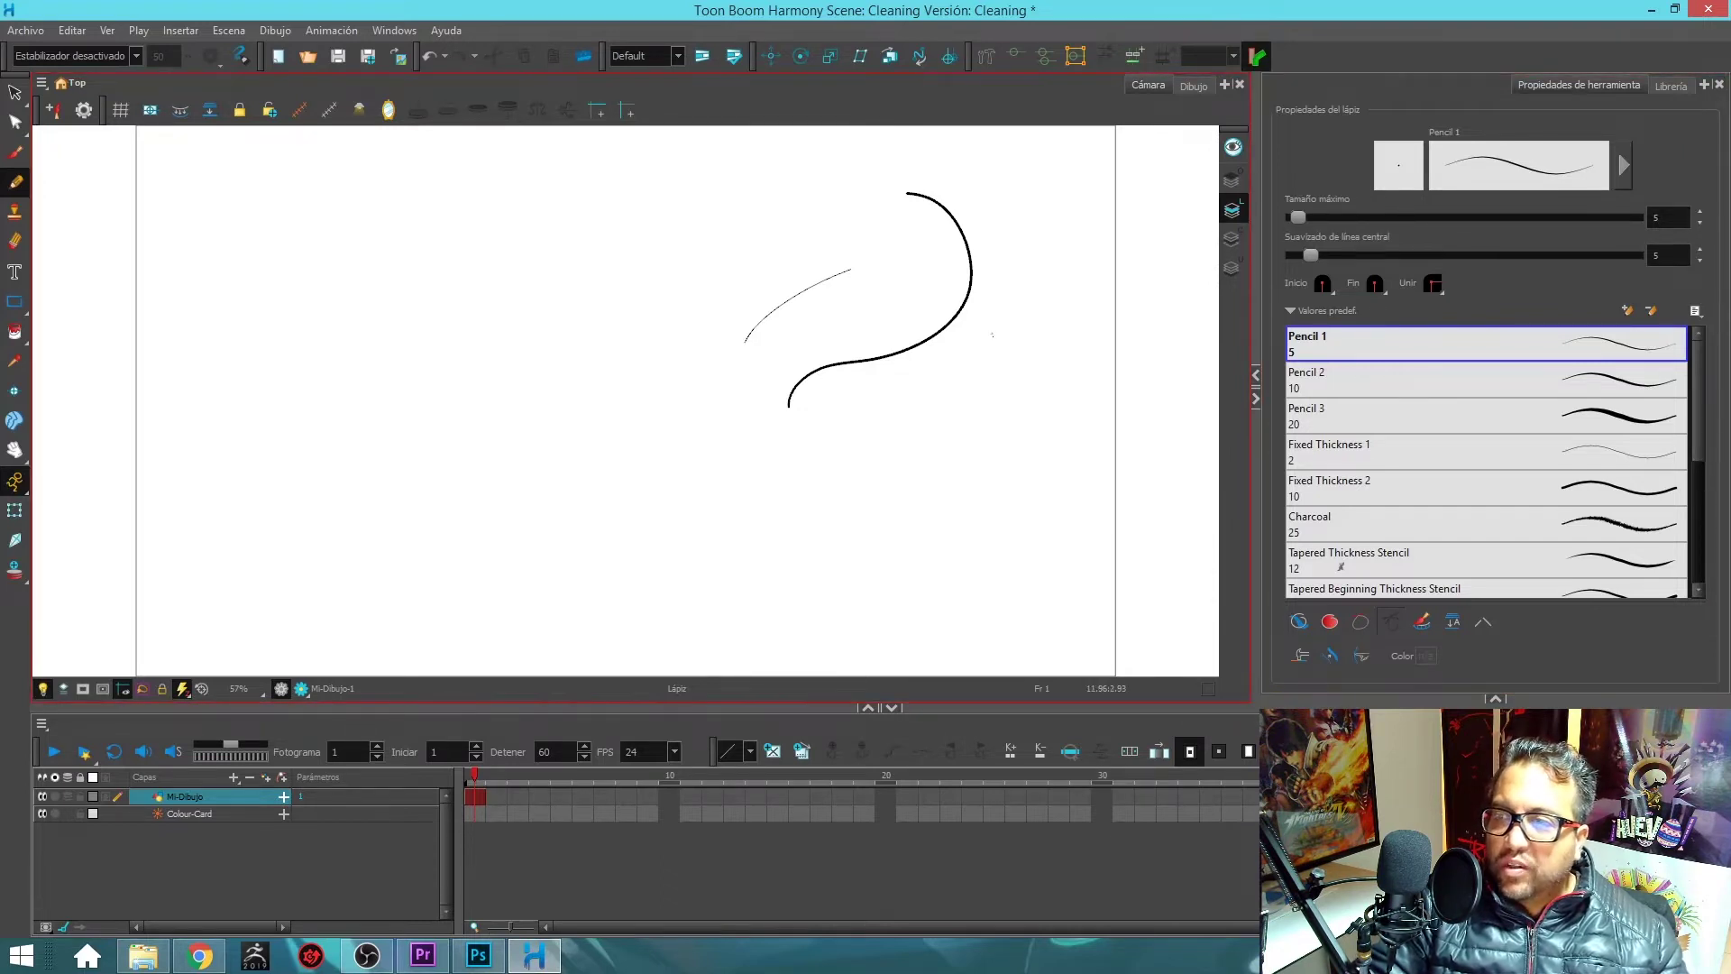
- Select both curved test strokes and delete them, returning to the Pencil tool
key(alt+s)
mouse_move(1017, 190)
mouse_down()
mouse_move(768, 291)
mouse_move(889, 259)
mouse_up()
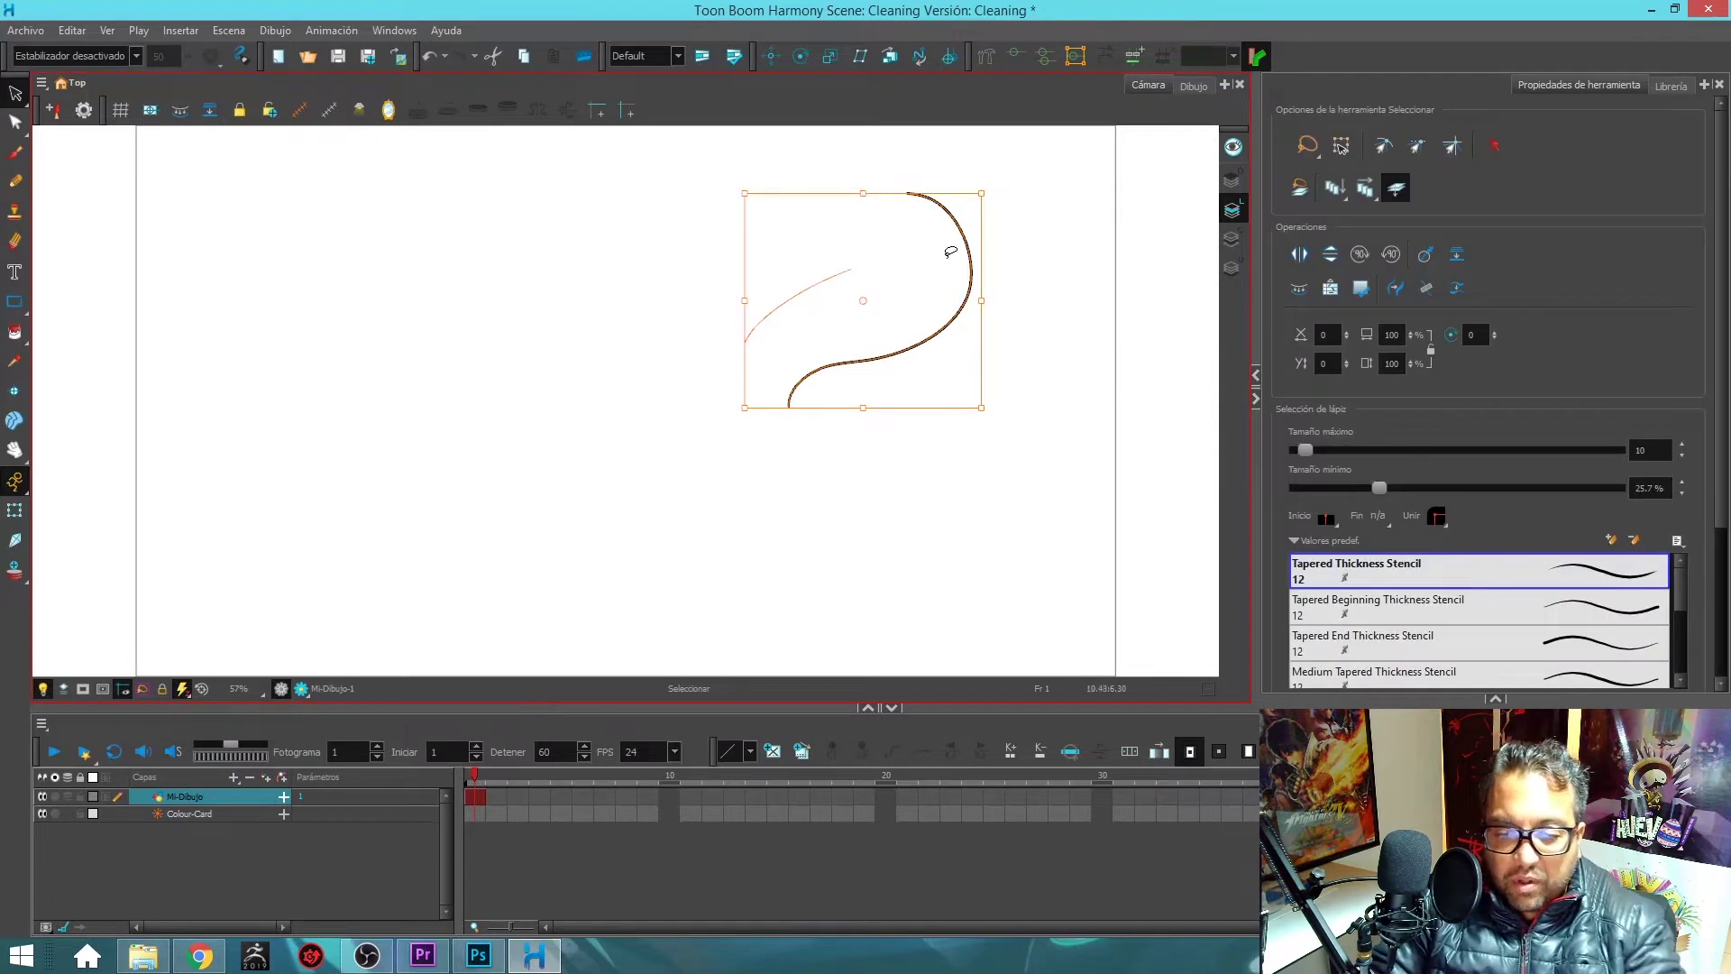
key(alt+/)
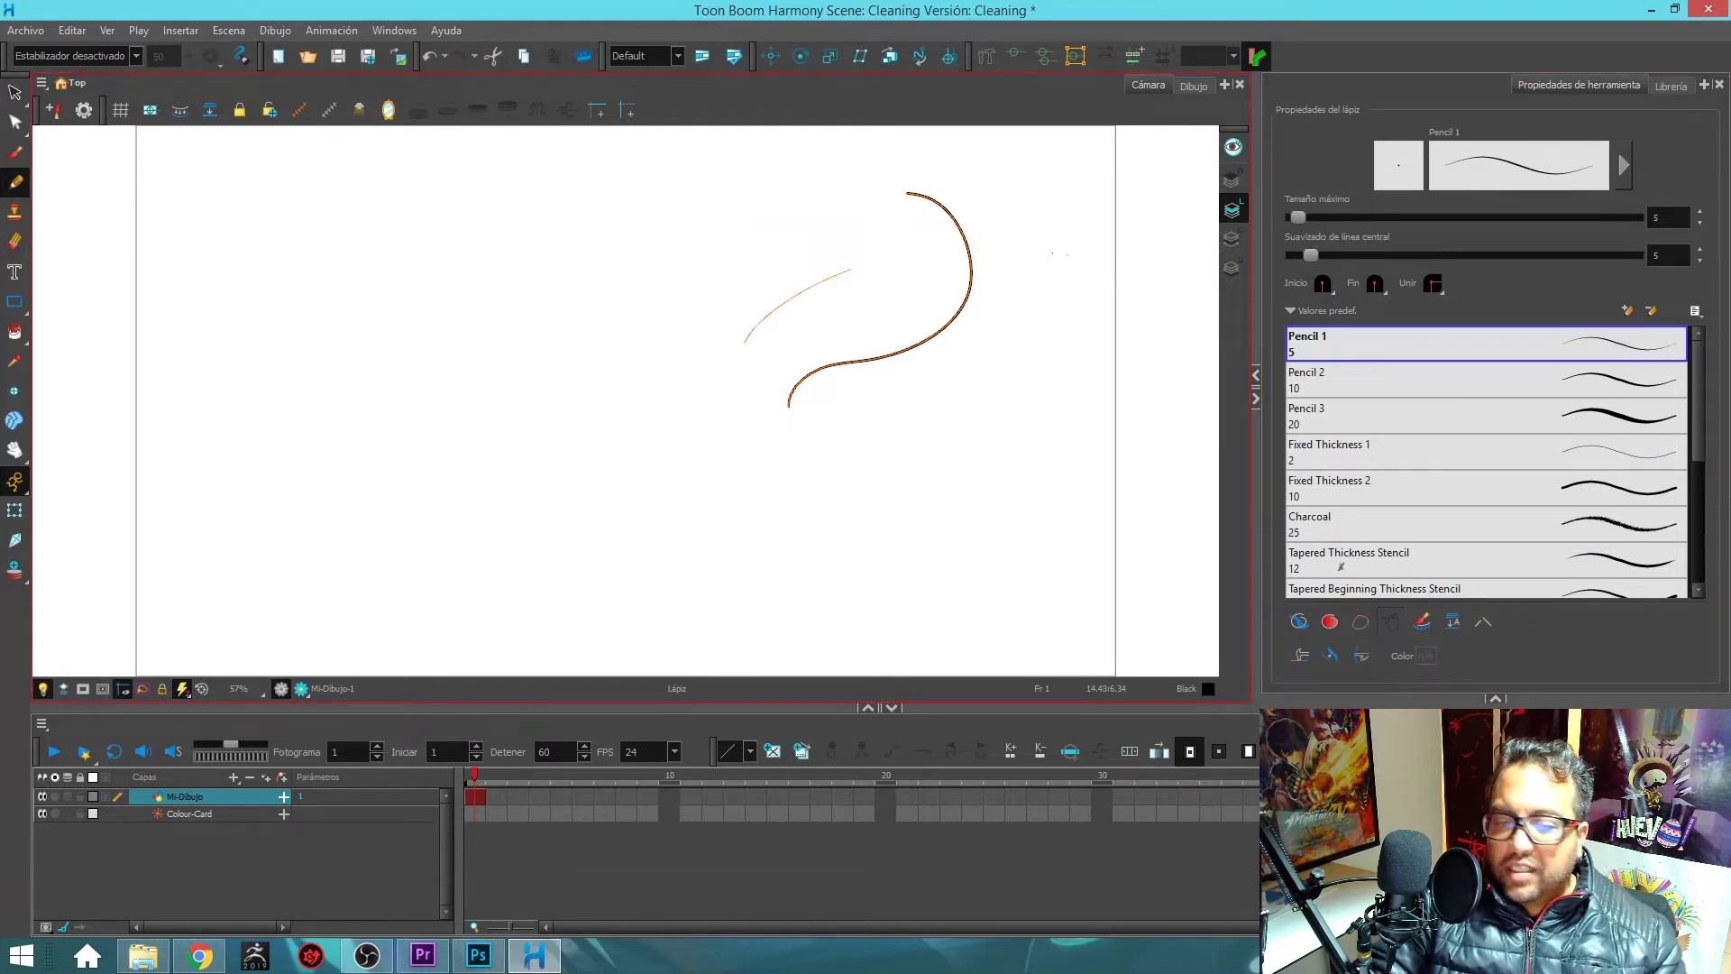
key(Delete)
- Set the pencil's maximum size to 25.2 and draw a hooked test stroke in the middle of the canvas
drag(1298, 218, 1321, 221)
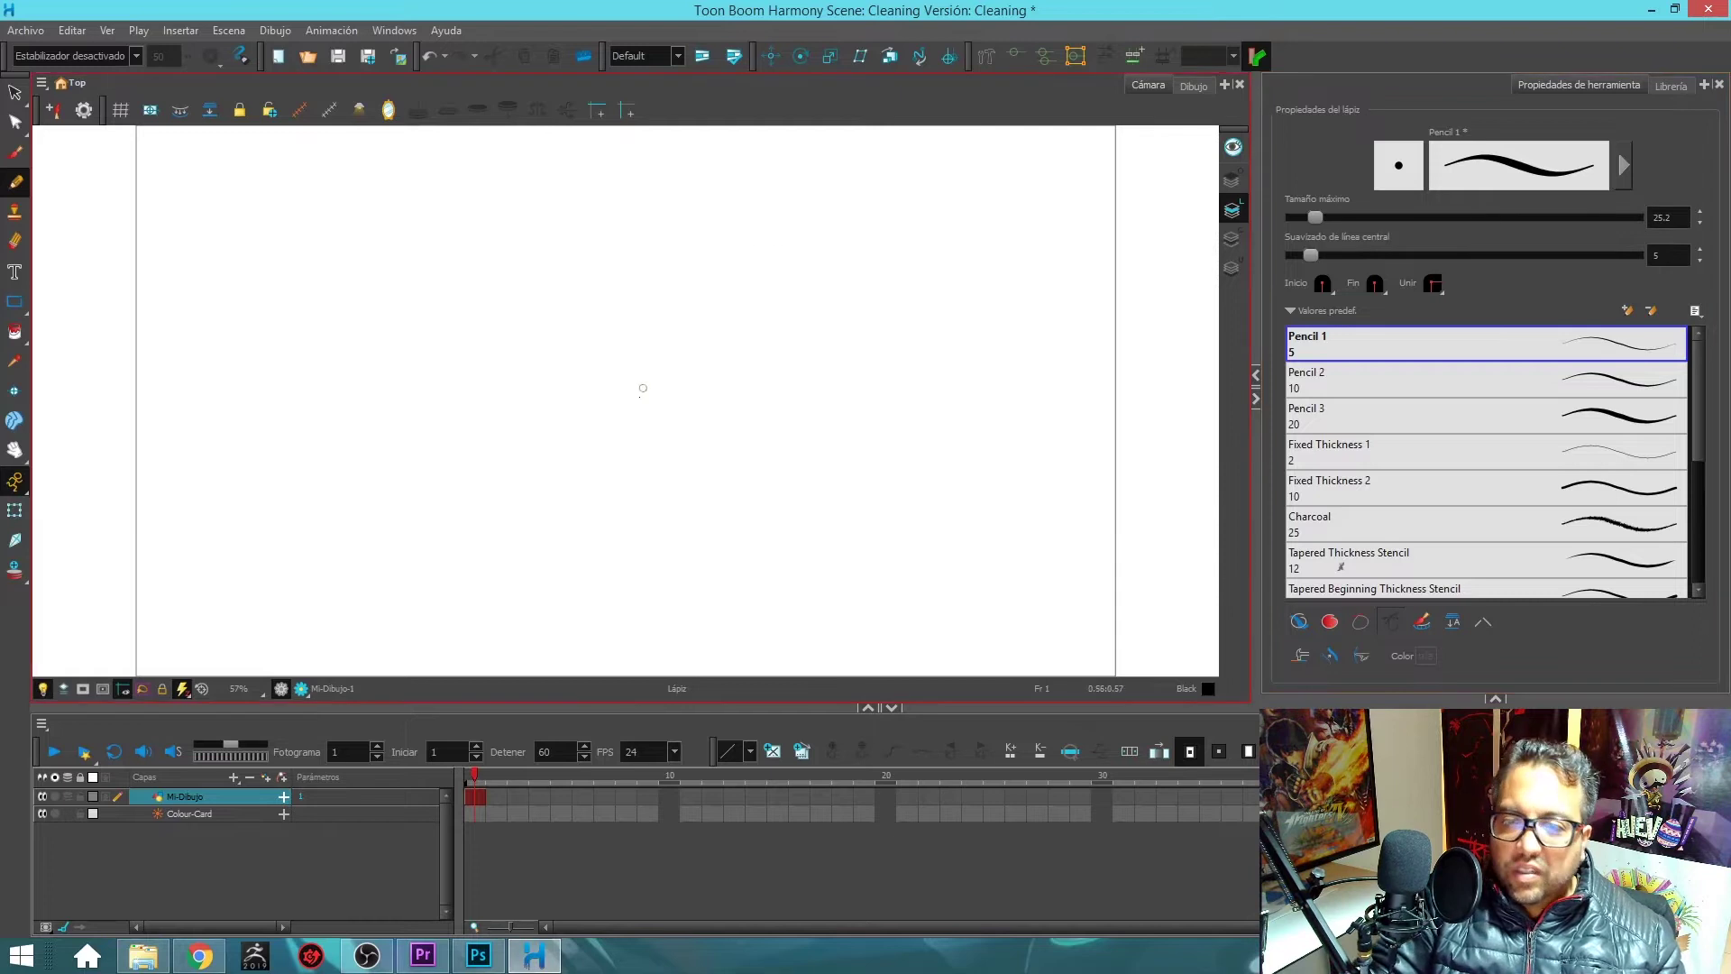
mouse_move(587, 492)
mouse_down()
mouse_move(682, 382)
mouse_move(755, 338)
mouse_move(856, 329)
mouse_move(886, 364)
mouse_move(892, 420)
mouse_move(872, 455)
mouse_move(827, 472)
mouse_move(766, 442)
mouse_up()
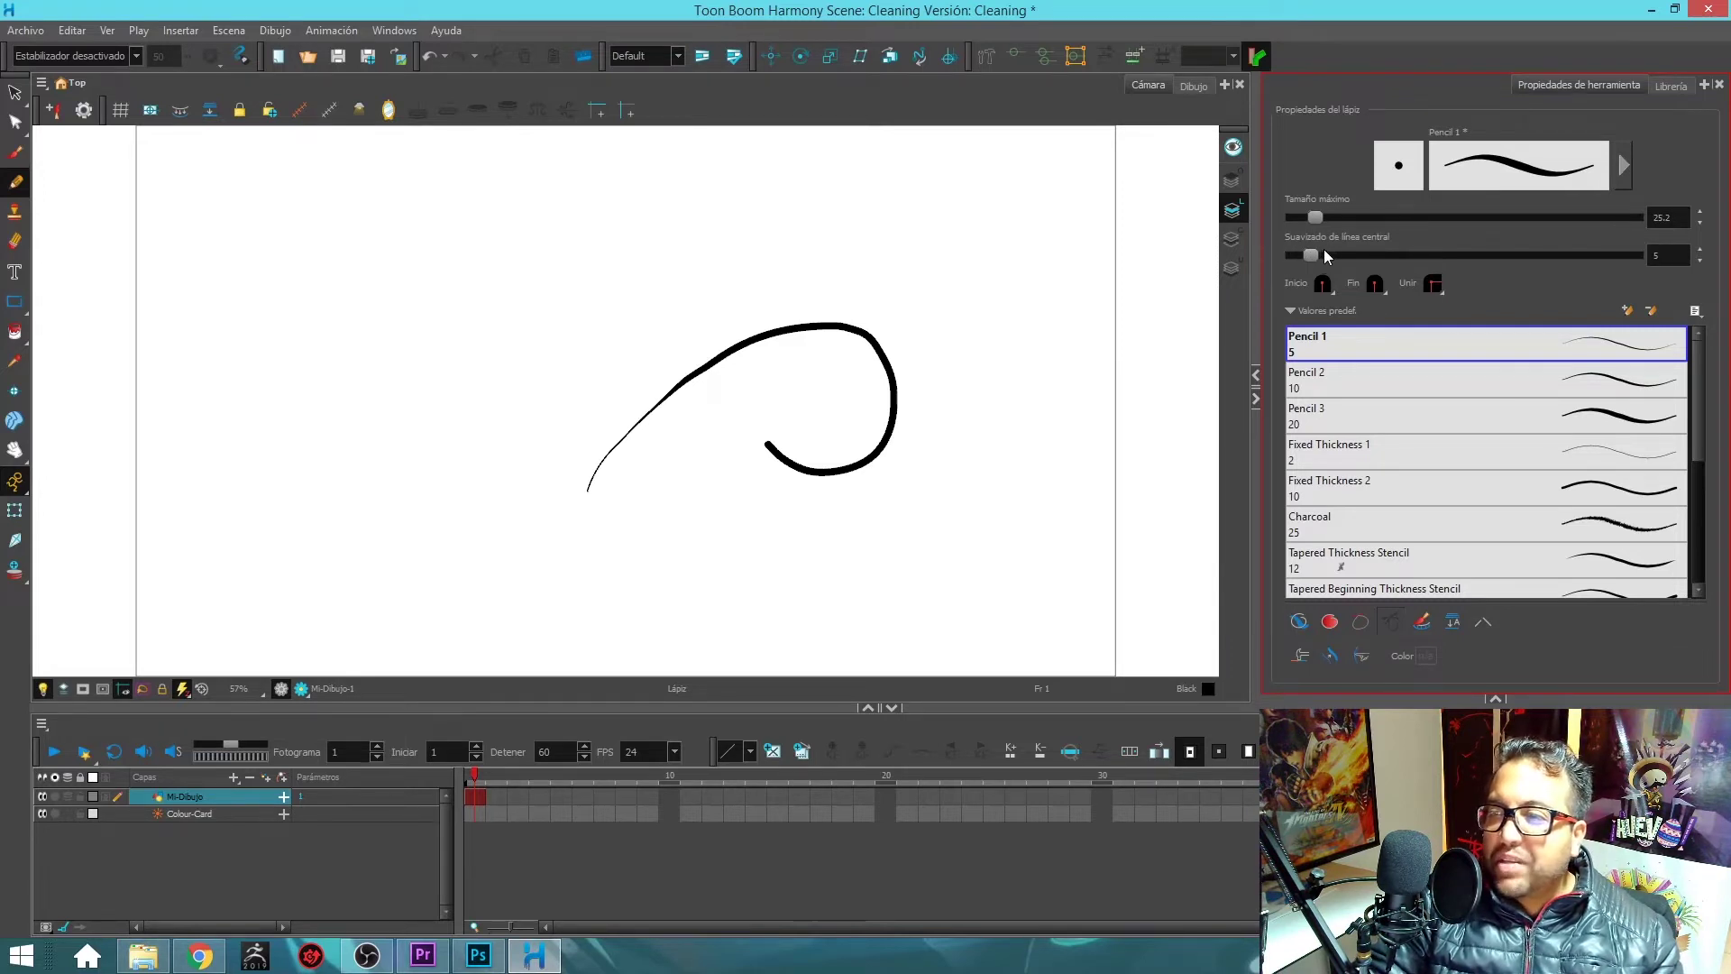
- Draw an S-shaped test stroke above the hooked one, and undo both strokes
key(ctrl)
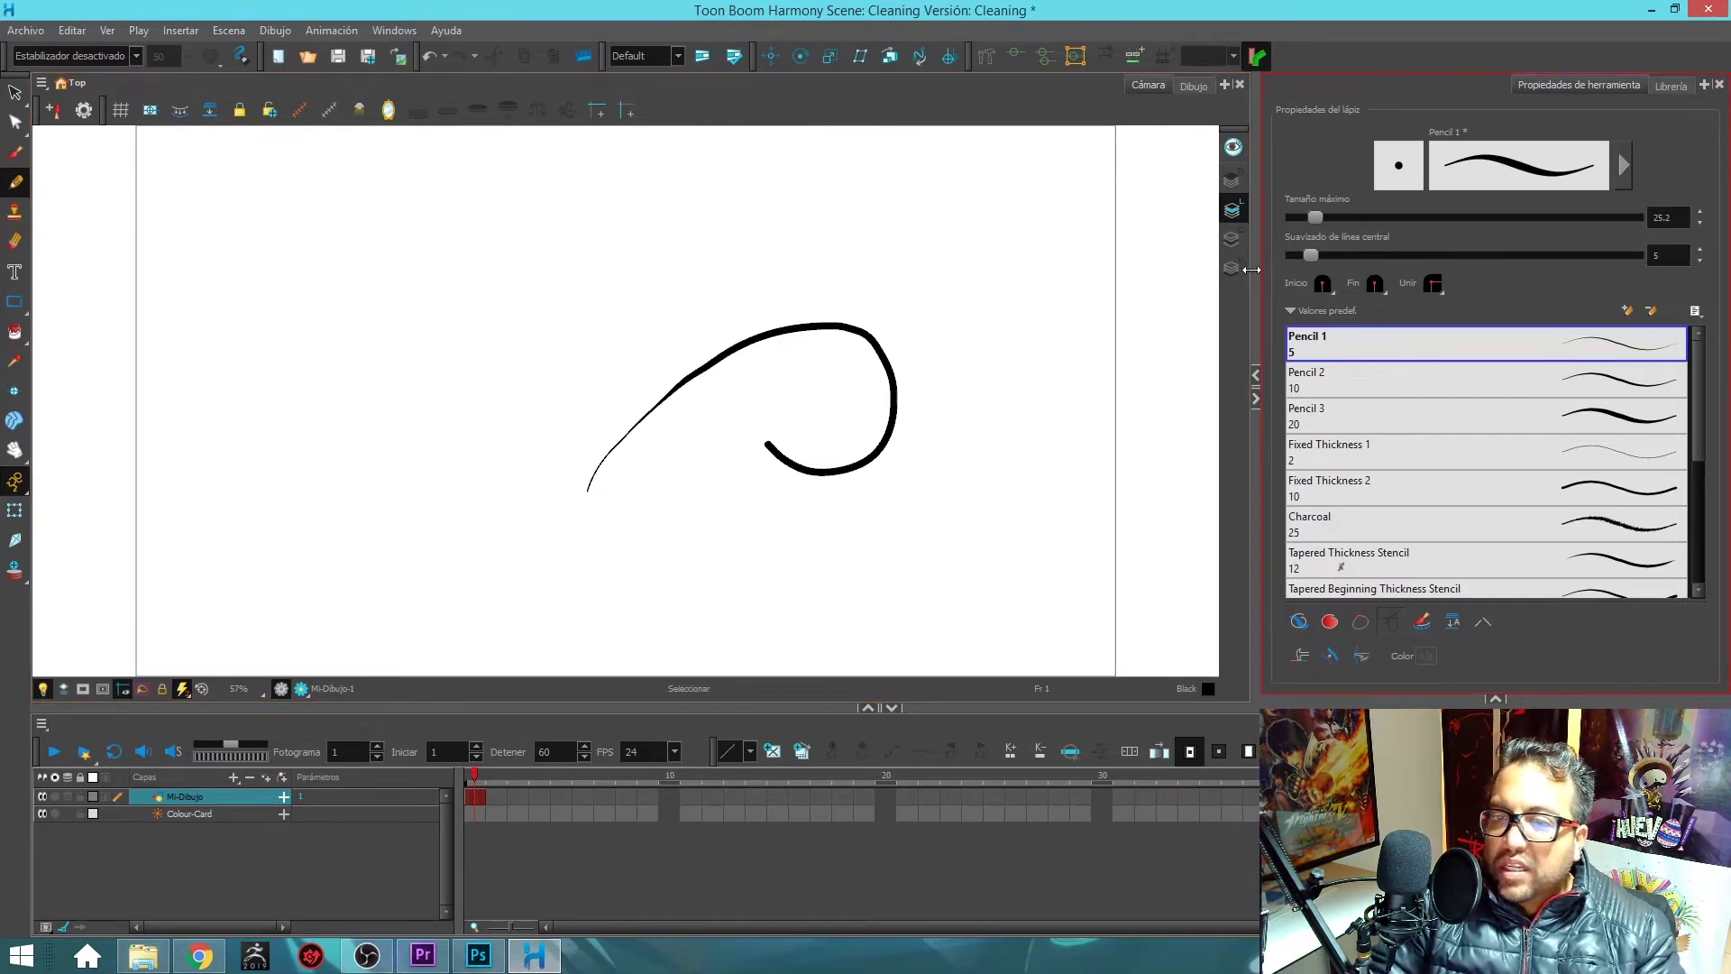
mouse_move(841, 188)
mouse_down()
mouse_move(769, 231)
mouse_move(772, 274)
mouse_move(803, 290)
mouse_move(977, 182)
mouse_move(965, 288)
mouse_up()
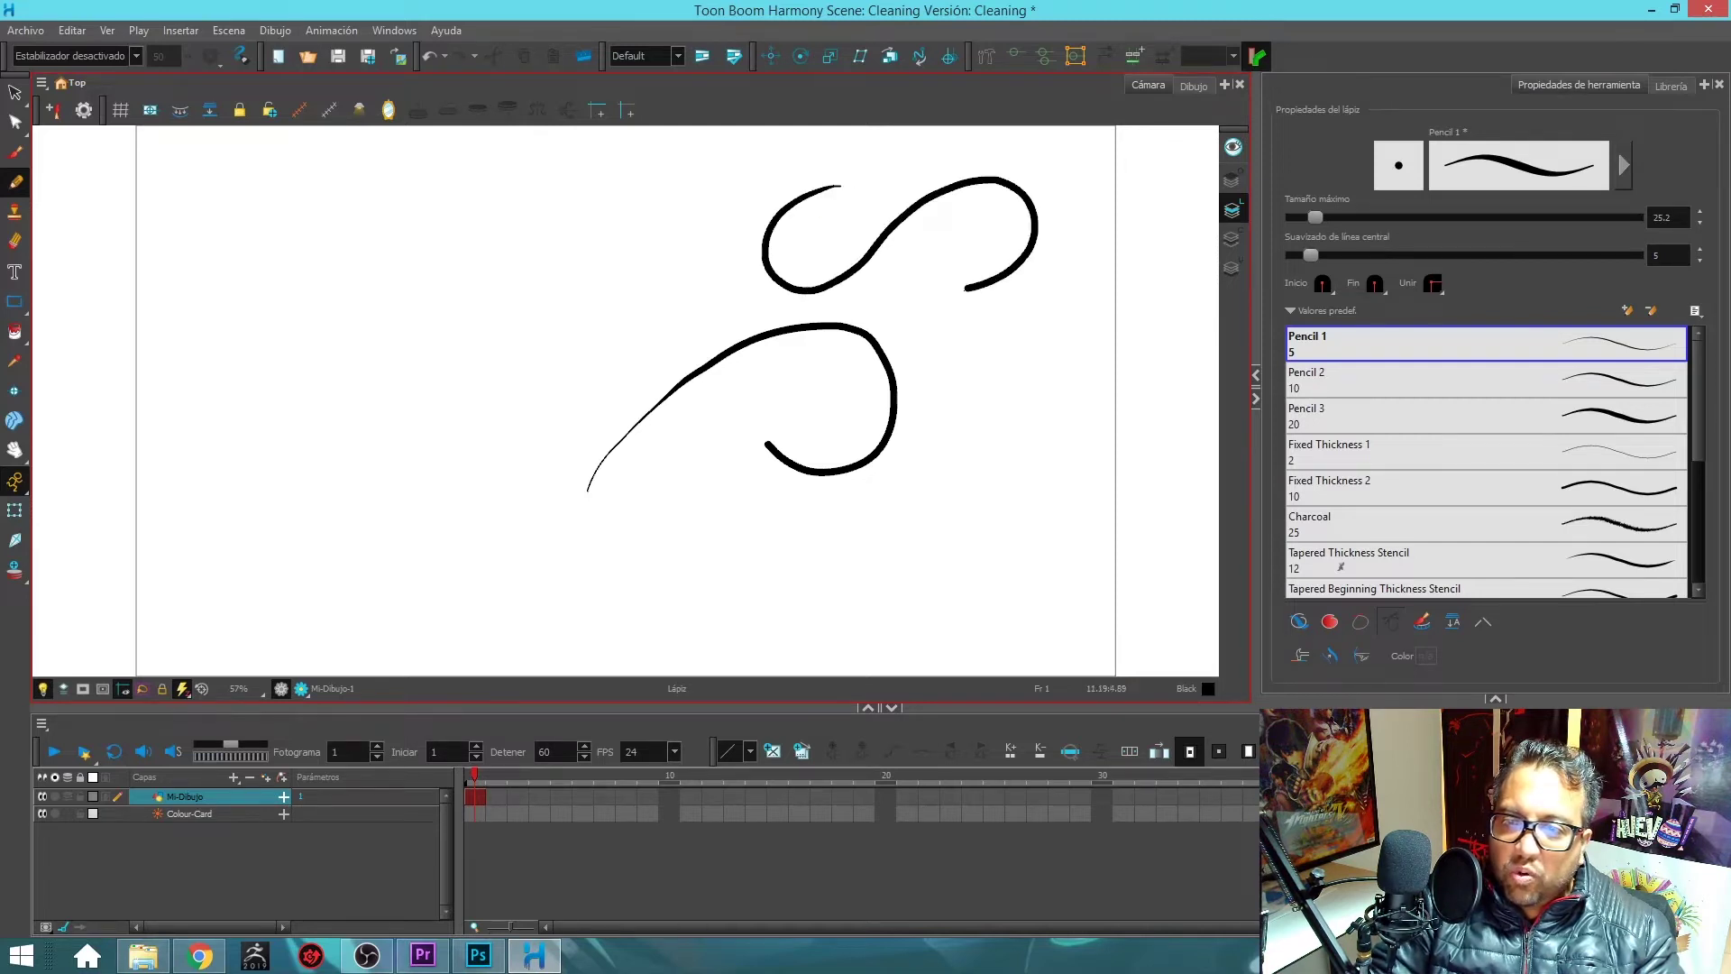
key(ctrl+z)
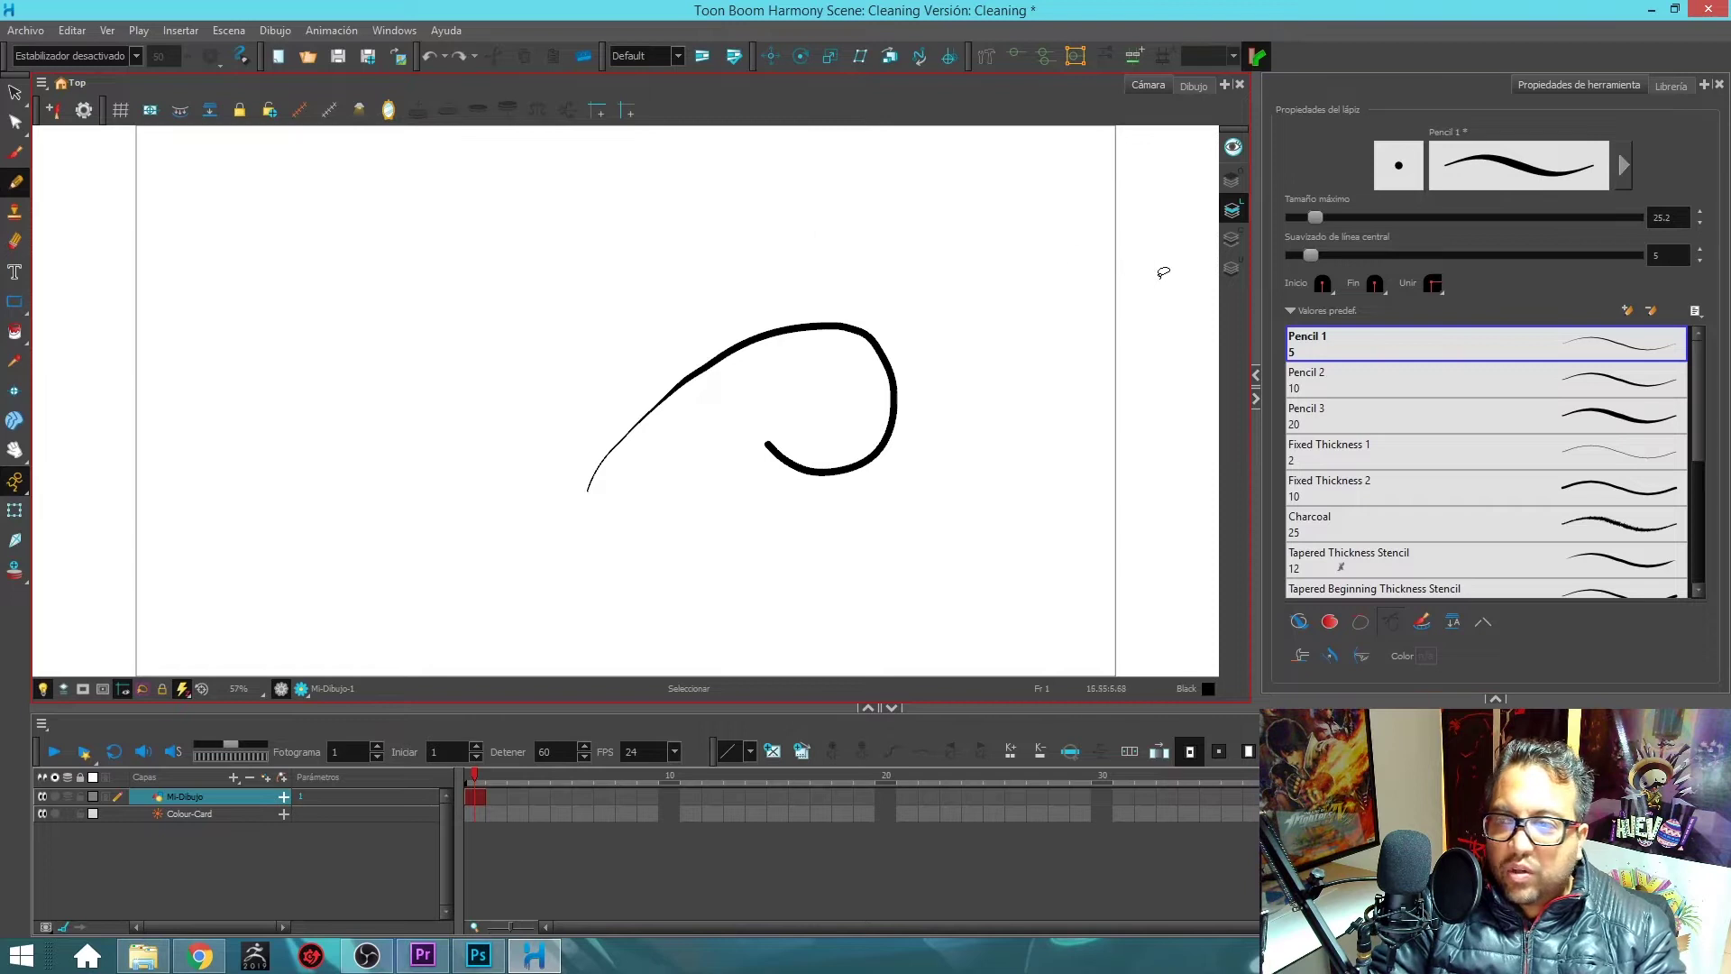
key(ctrl+z)
- Set the pencil's central line smoothing to 20
click(1313, 256)
double_click(1666, 255)
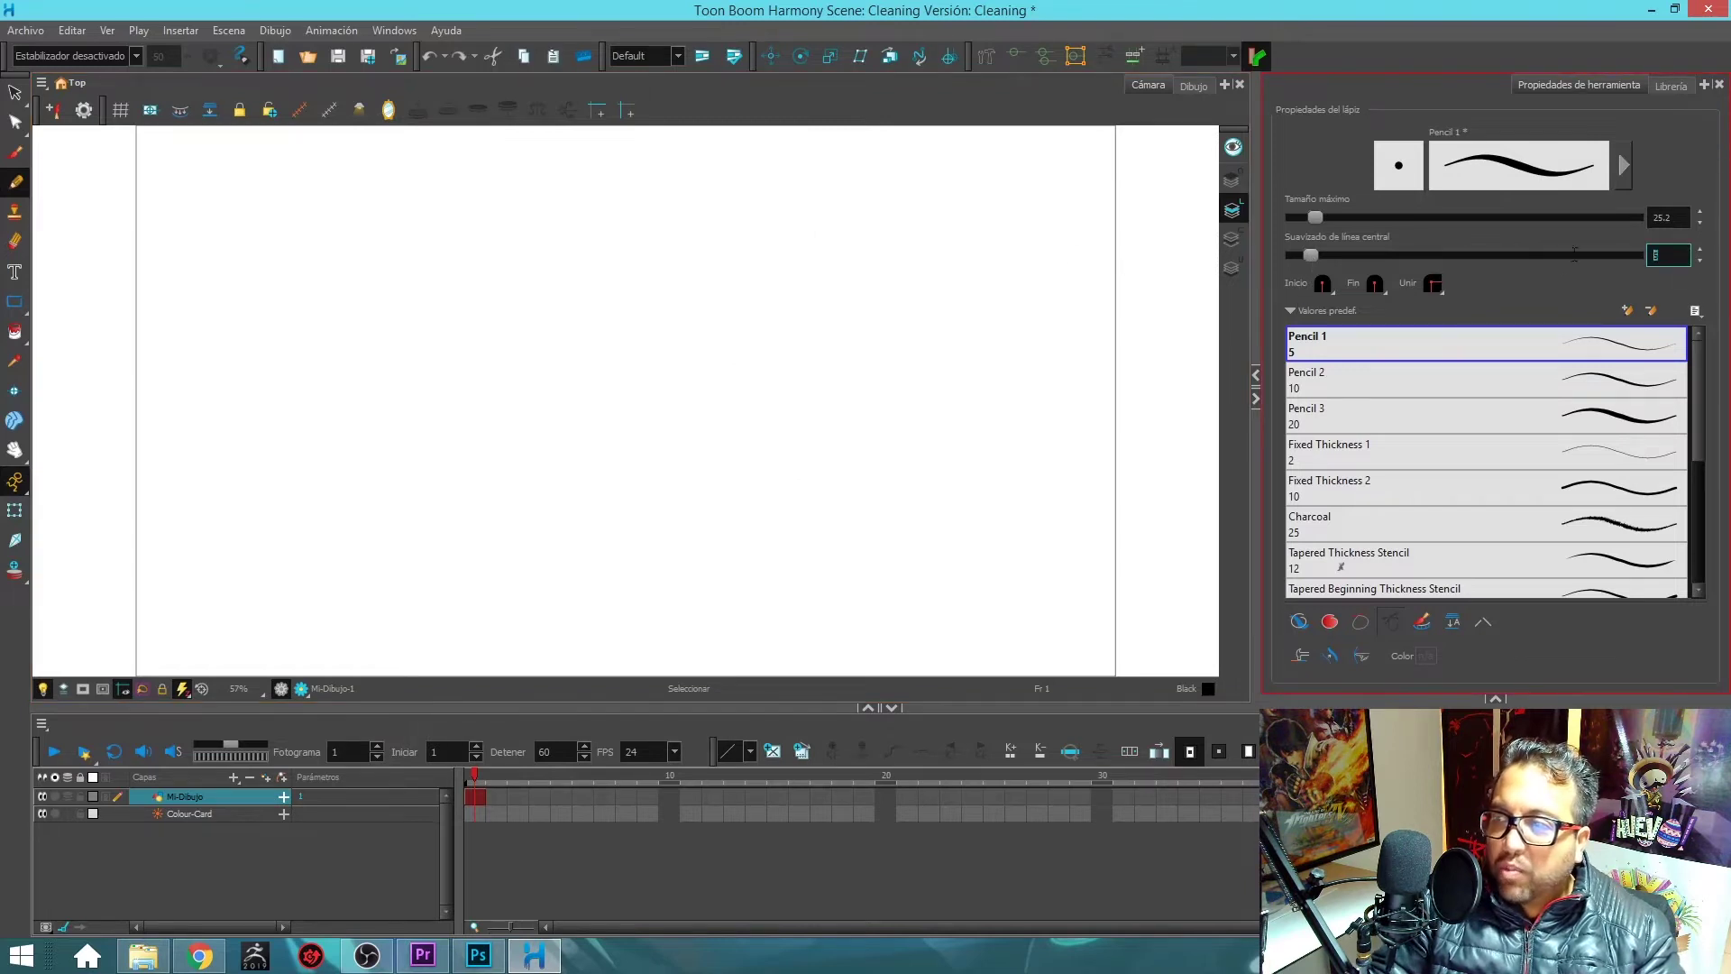
text(20)
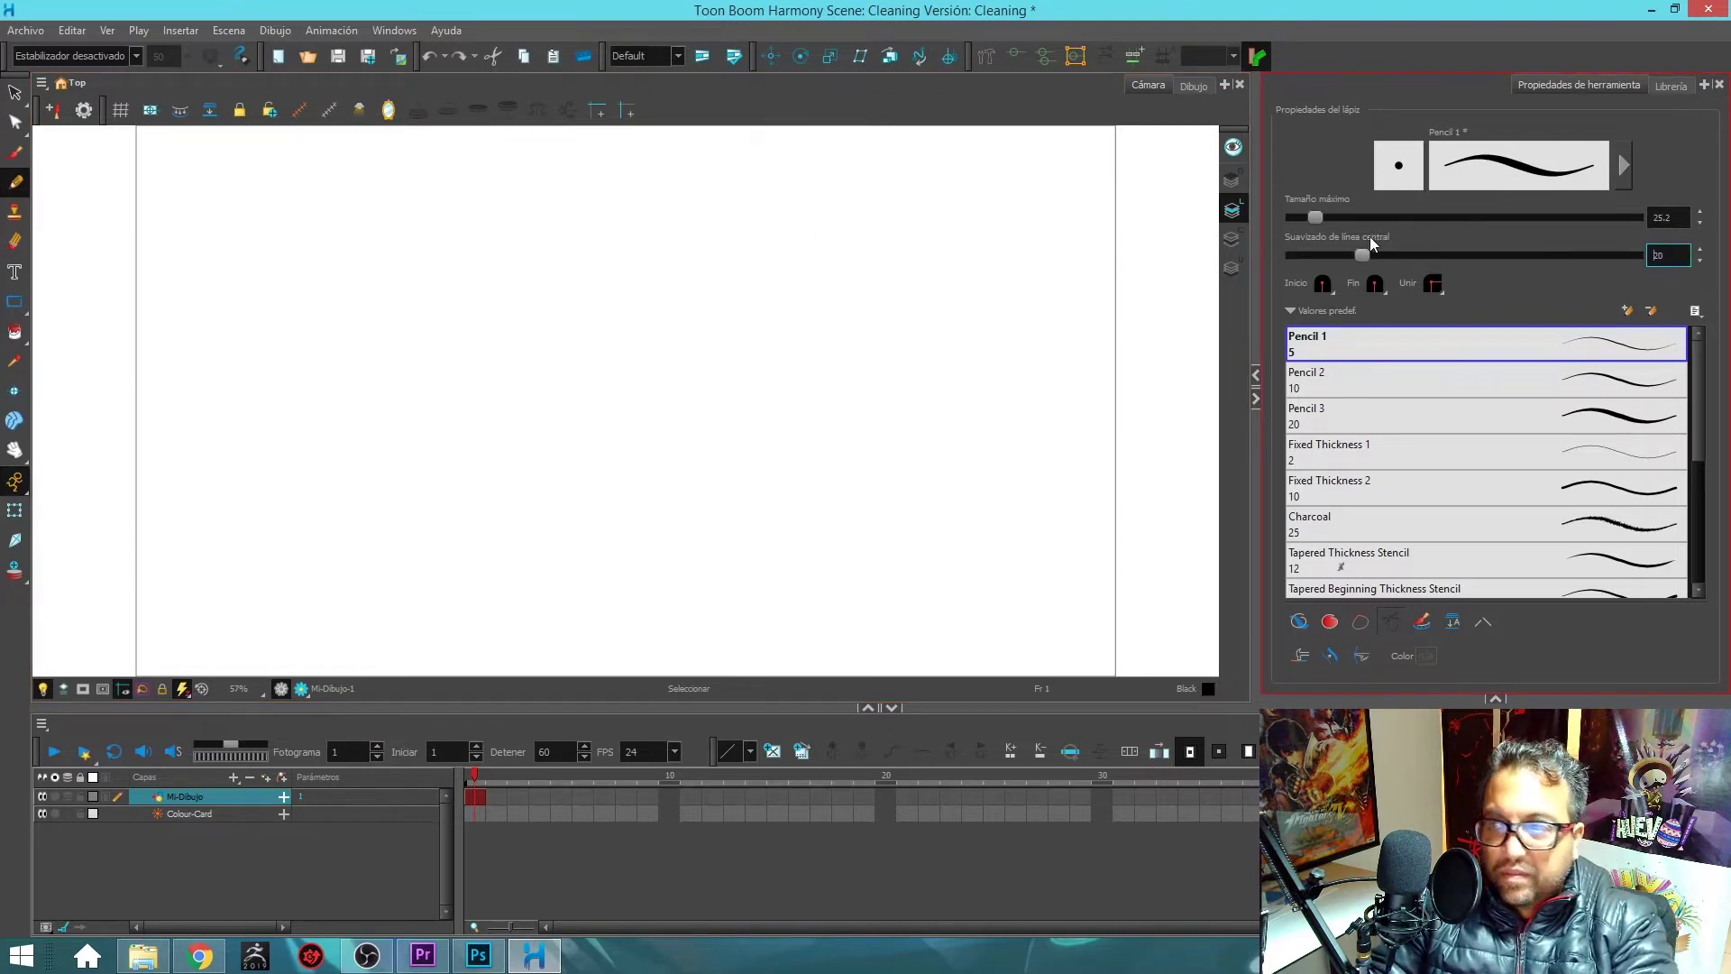
- Draw three looping test strokes on the canvas to try out the pencil's central line smoothing
mouse_move(612, 479)
mouse_down()
mouse_move(750, 369)
mouse_move(800, 274)
mouse_move(713, 210)
mouse_move(602, 272)
mouse_move(622, 371)
mouse_up()
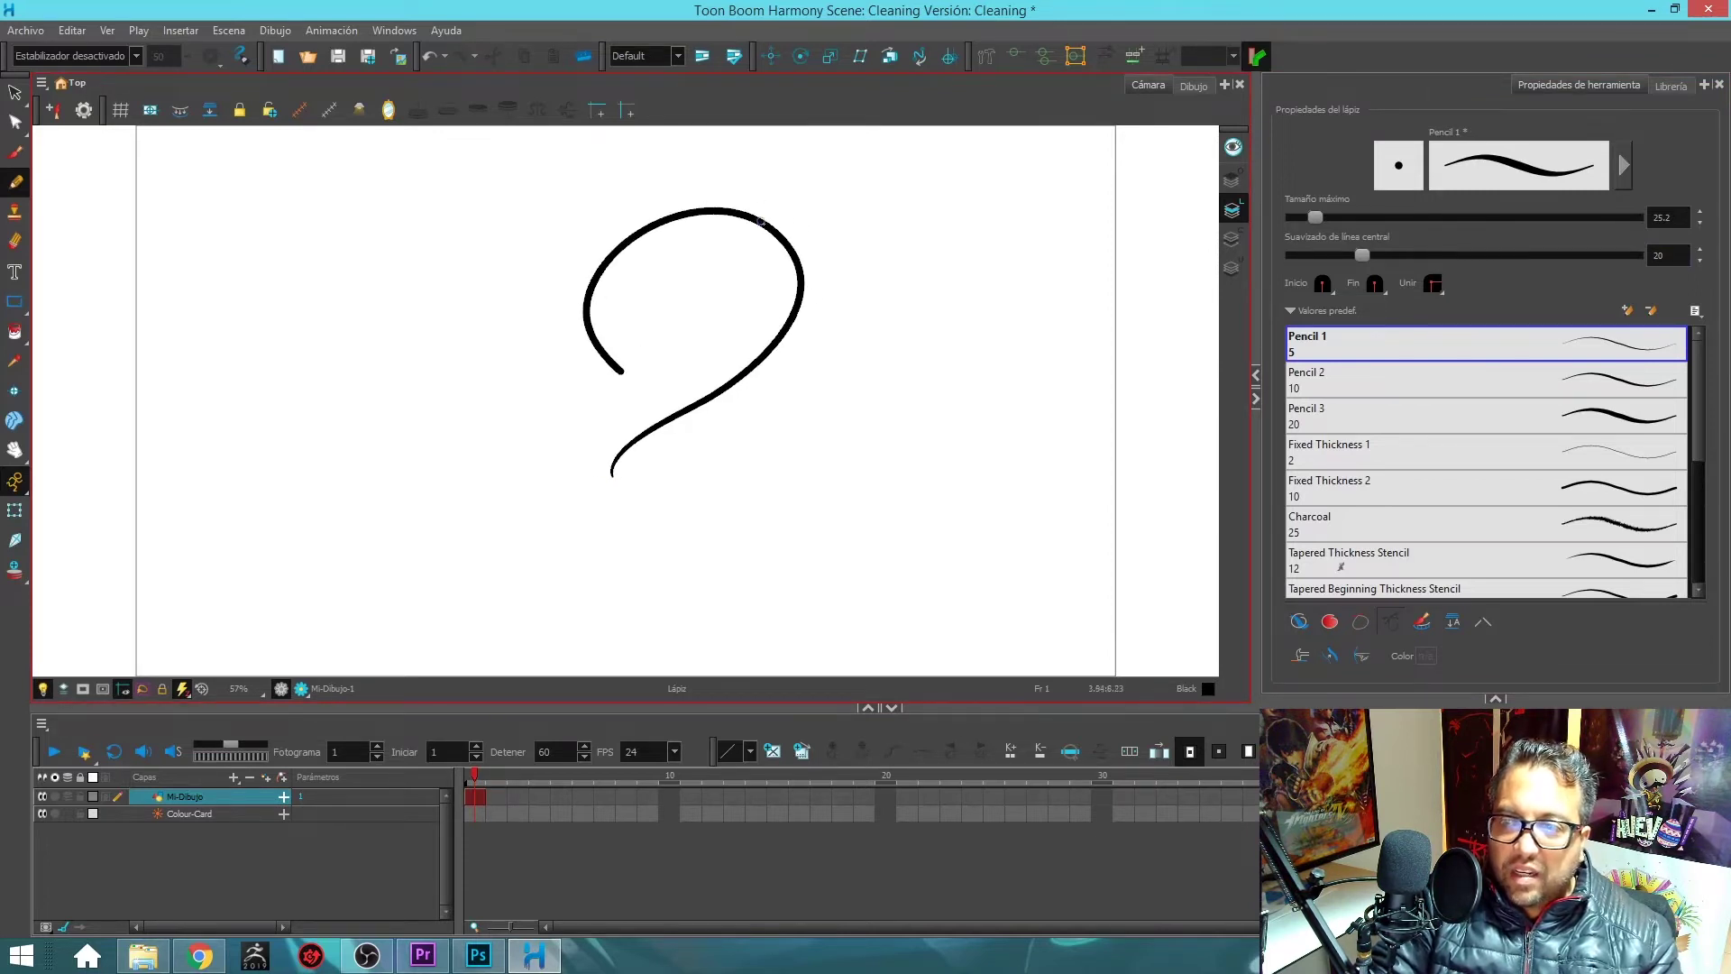
mouse_move(828, 470)
mouse_down()
mouse_move(841, 404)
mouse_move(813, 428)
mouse_move(788, 513)
mouse_move(657, 521)
mouse_up()
mouse_move(905, 411)
mouse_down()
mouse_move(925, 398)
mouse_move(992, 149)
mouse_move(994, 315)
mouse_up()
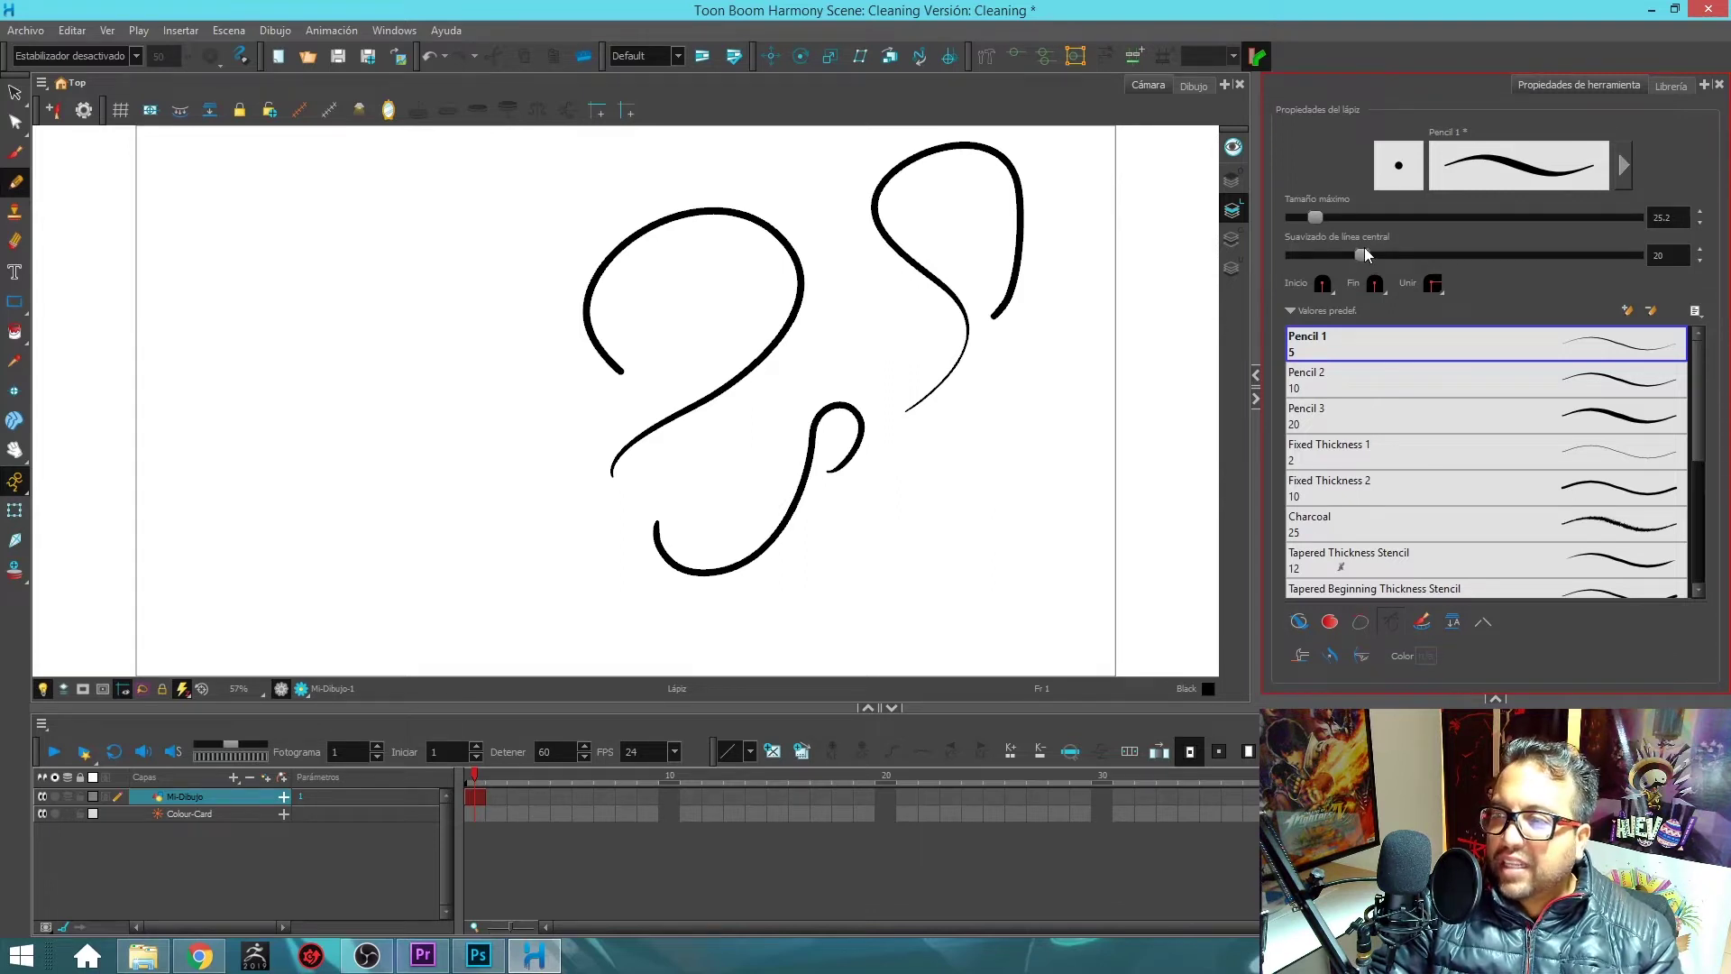
- Set the pencil's central line smoothing to 34.1 and draw an angled test stroke beside the looping ones
drag(1404, 254, 1416, 256)
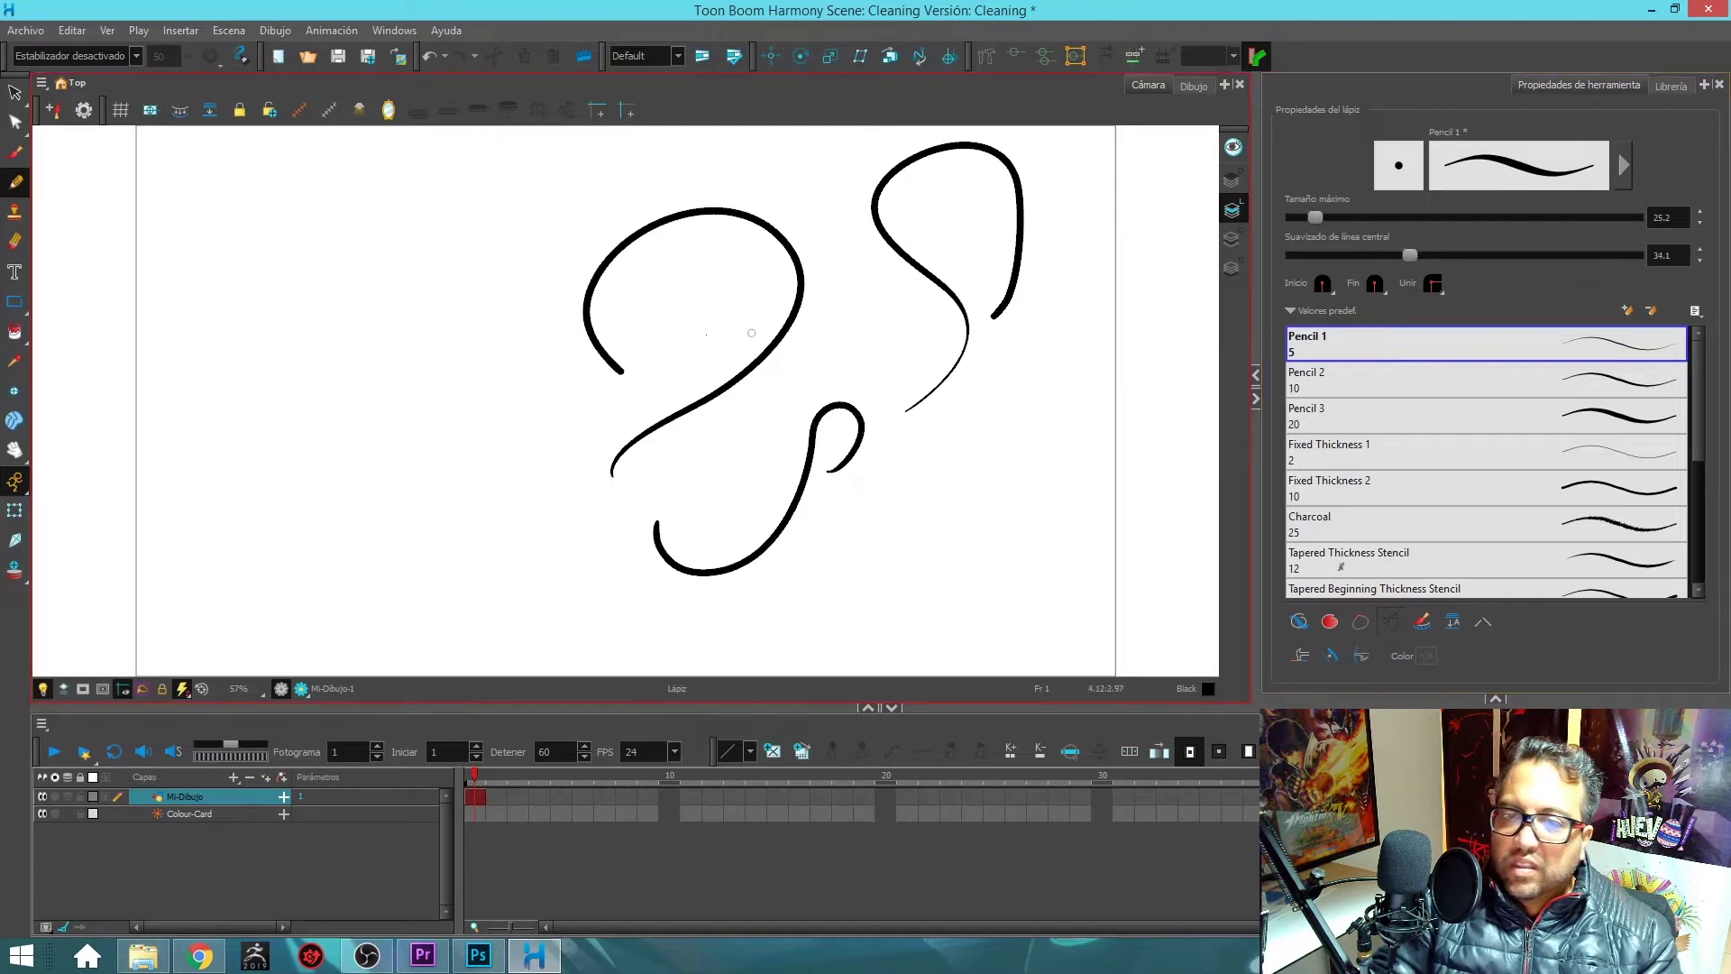
mouse_move(451, 457)
mouse_down()
mouse_move(395, 291)
mouse_move(504, 243)
mouse_up()
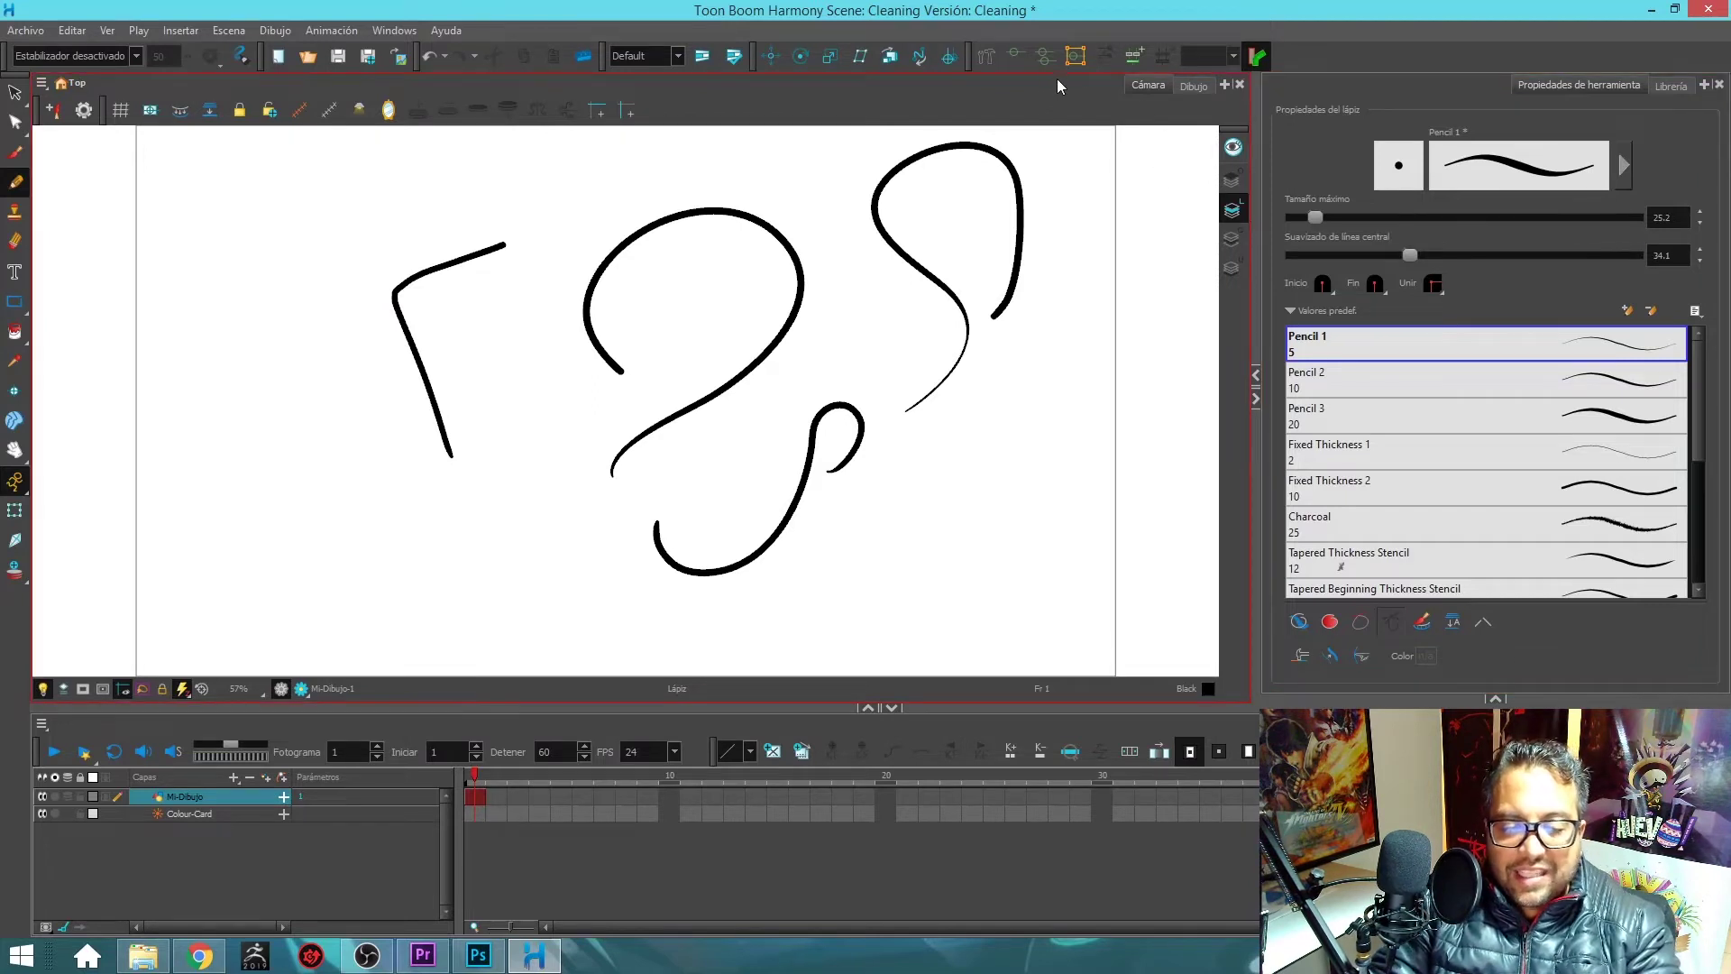
- Set the central line smoothing to 15 and draw a smaller angled test stroke below the loops
key(2)
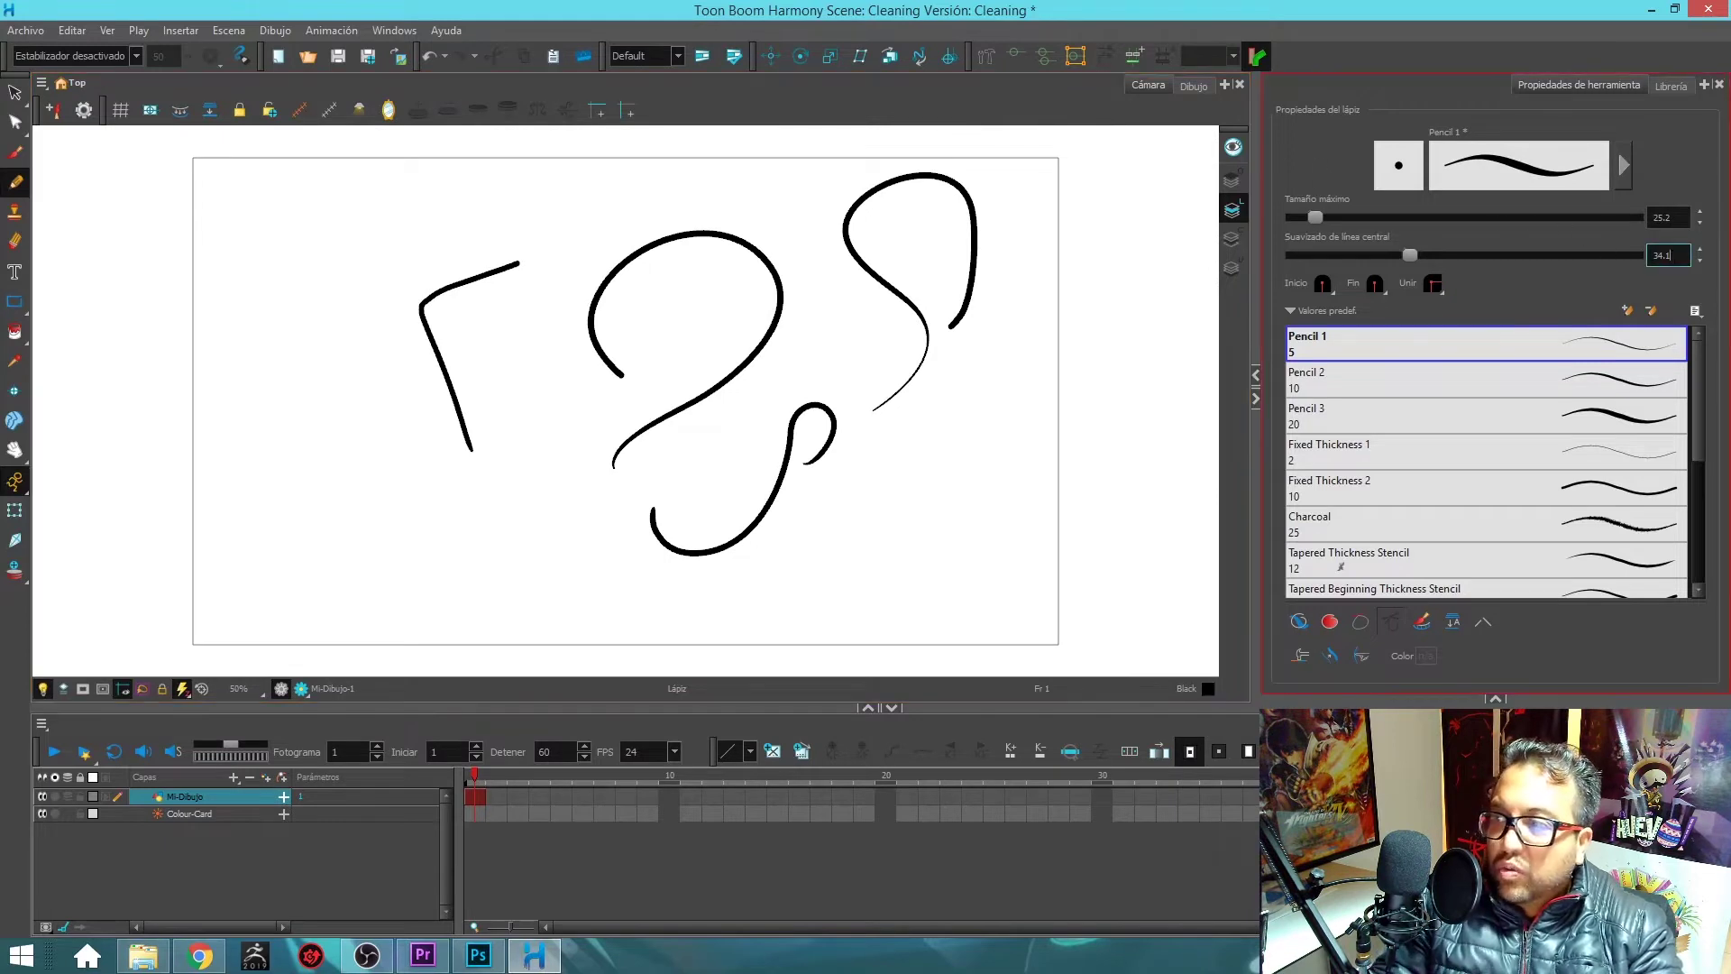
text(15)
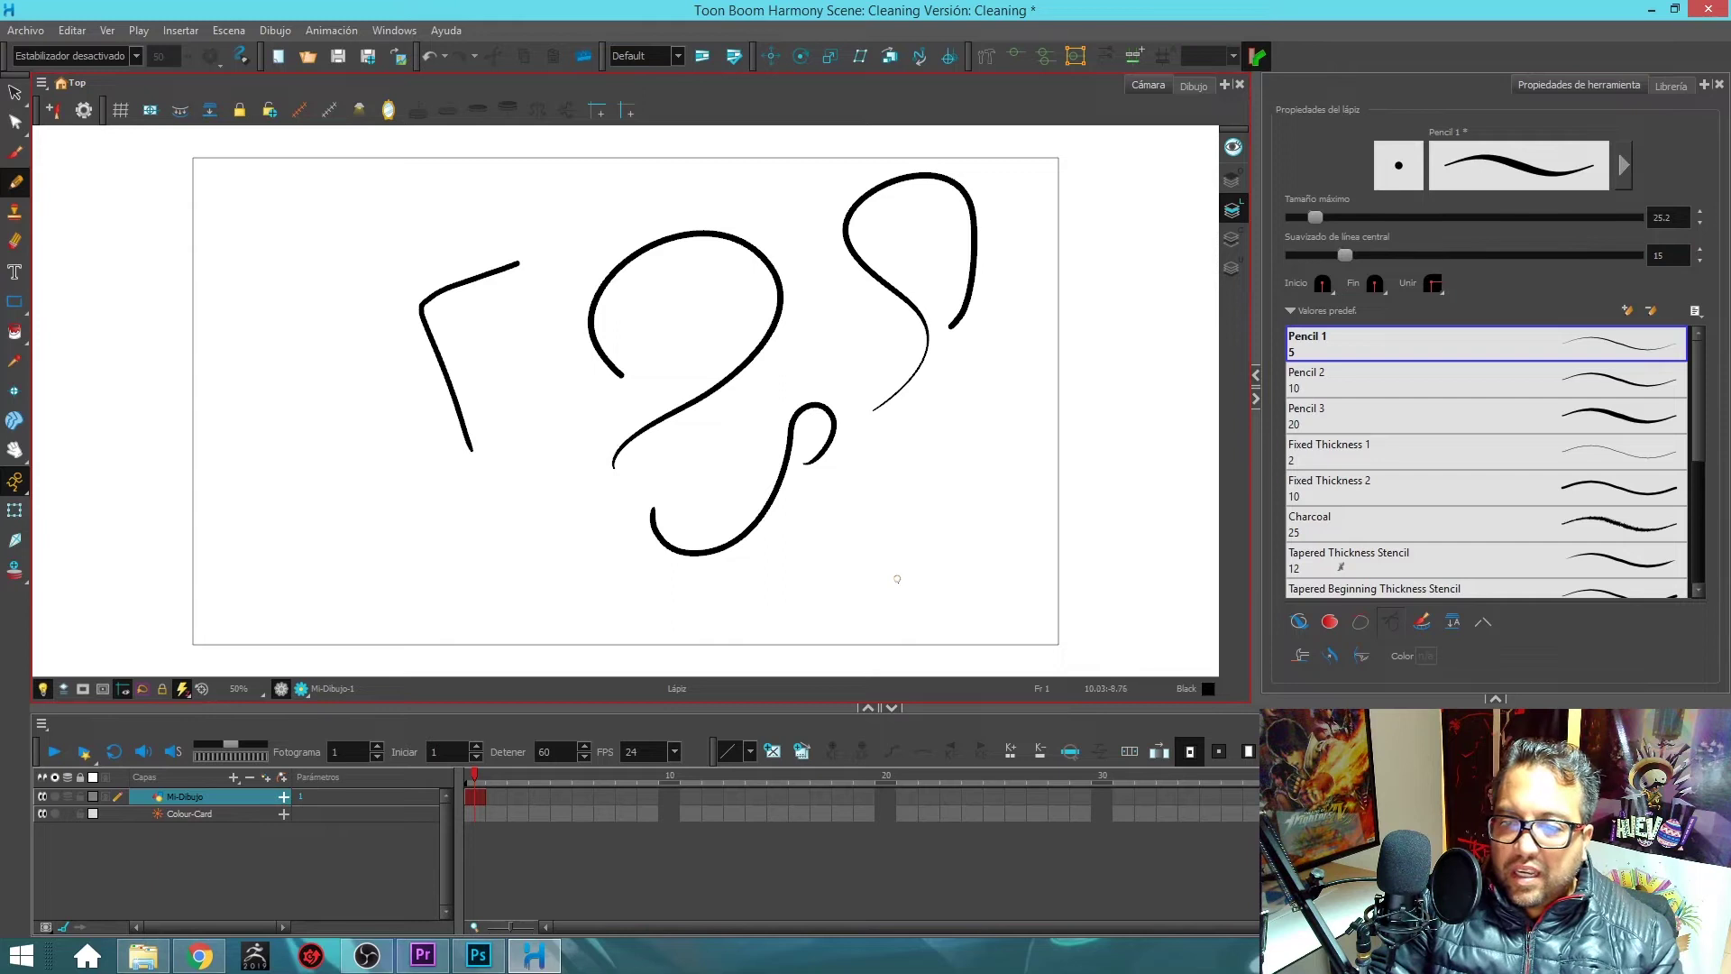
mouse_move(900, 583)
mouse_down()
mouse_move(876, 495)
mouse_move(964, 451)
mouse_up()
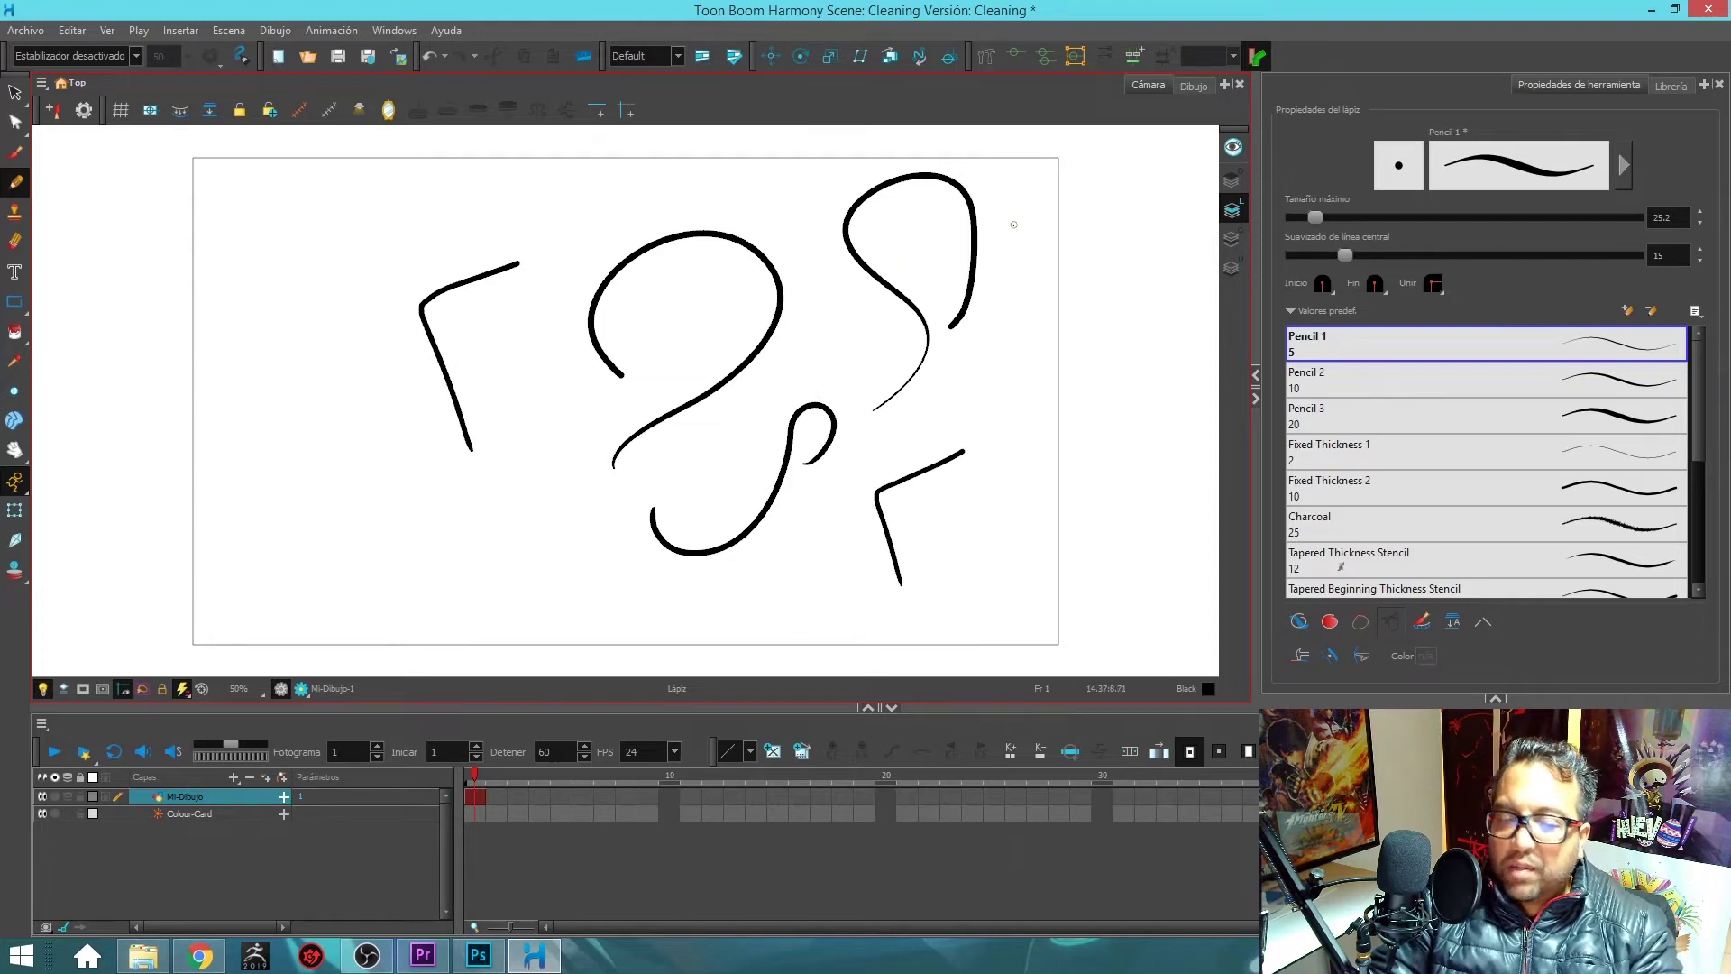
- Select all the test strokes on the canvas and delete them
key(alt+s)
mouse_move(993, 185)
mouse_down()
mouse_move(587, 405)
mouse_move(846, 182)
mouse_move(865, 184)
mouse_up()
key(Delete)
mouse_move(754, 209)
mouse_down()
mouse_move(373, 337)
mouse_move(574, 346)
mouse_up()
key(Delete)
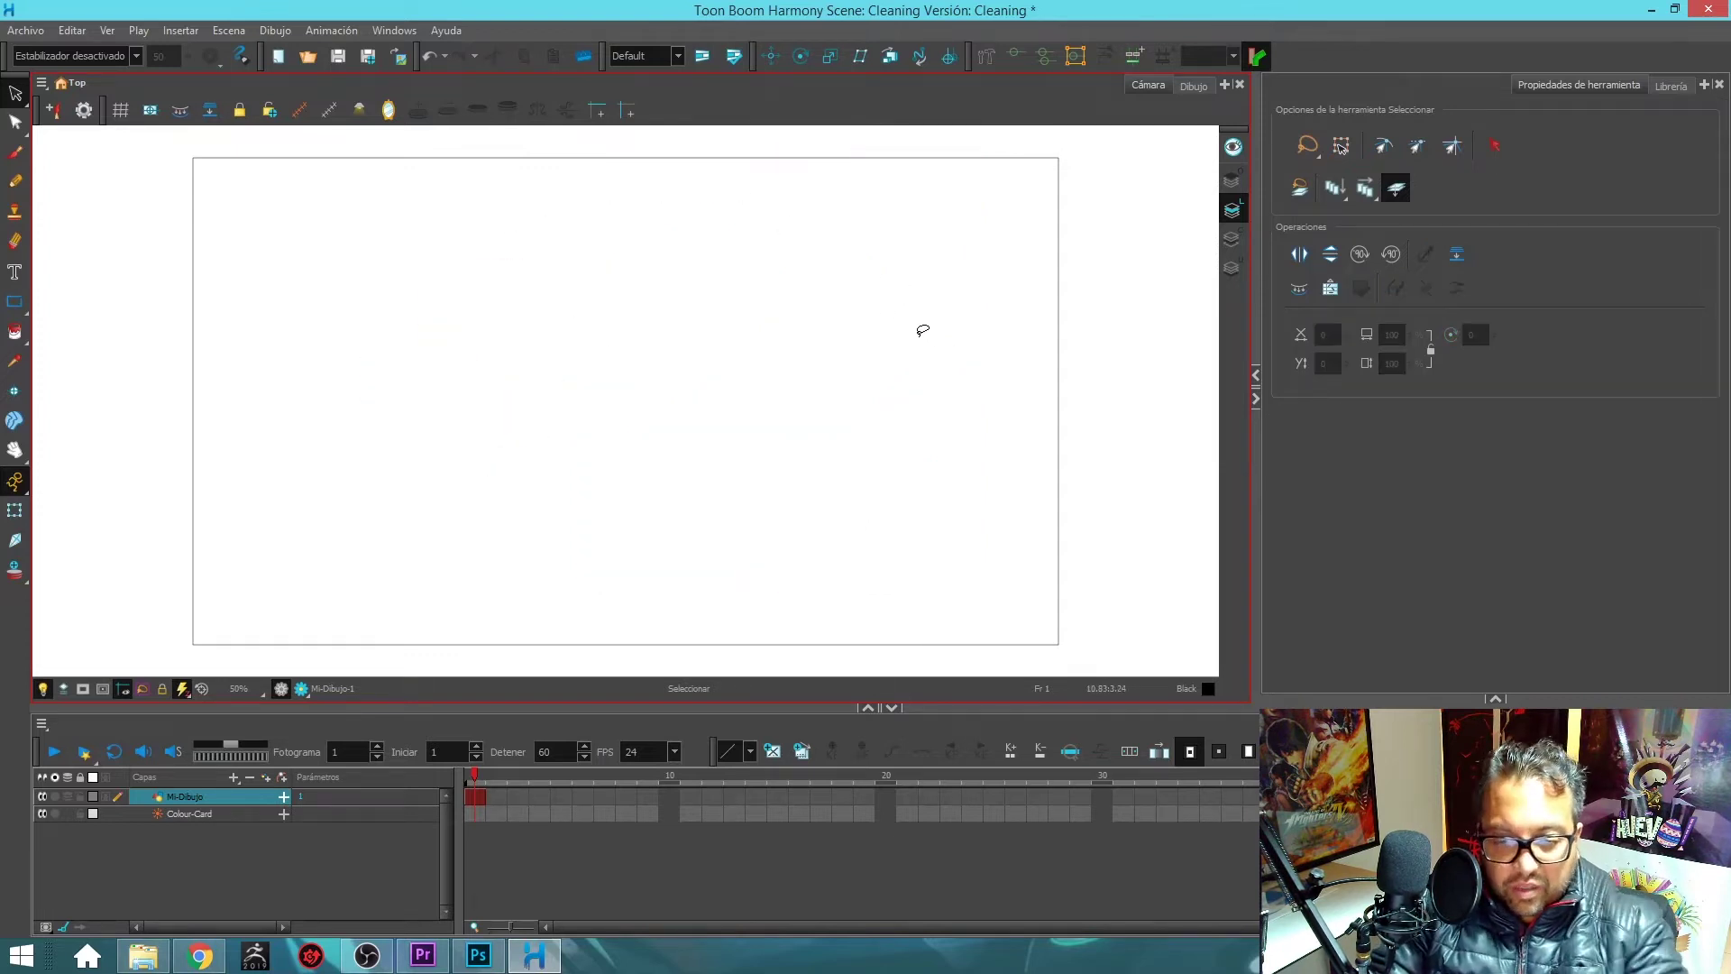
- Return to the Pencil tool and enable the proportional-to-camera option in its detailed properties
key(alt+p)
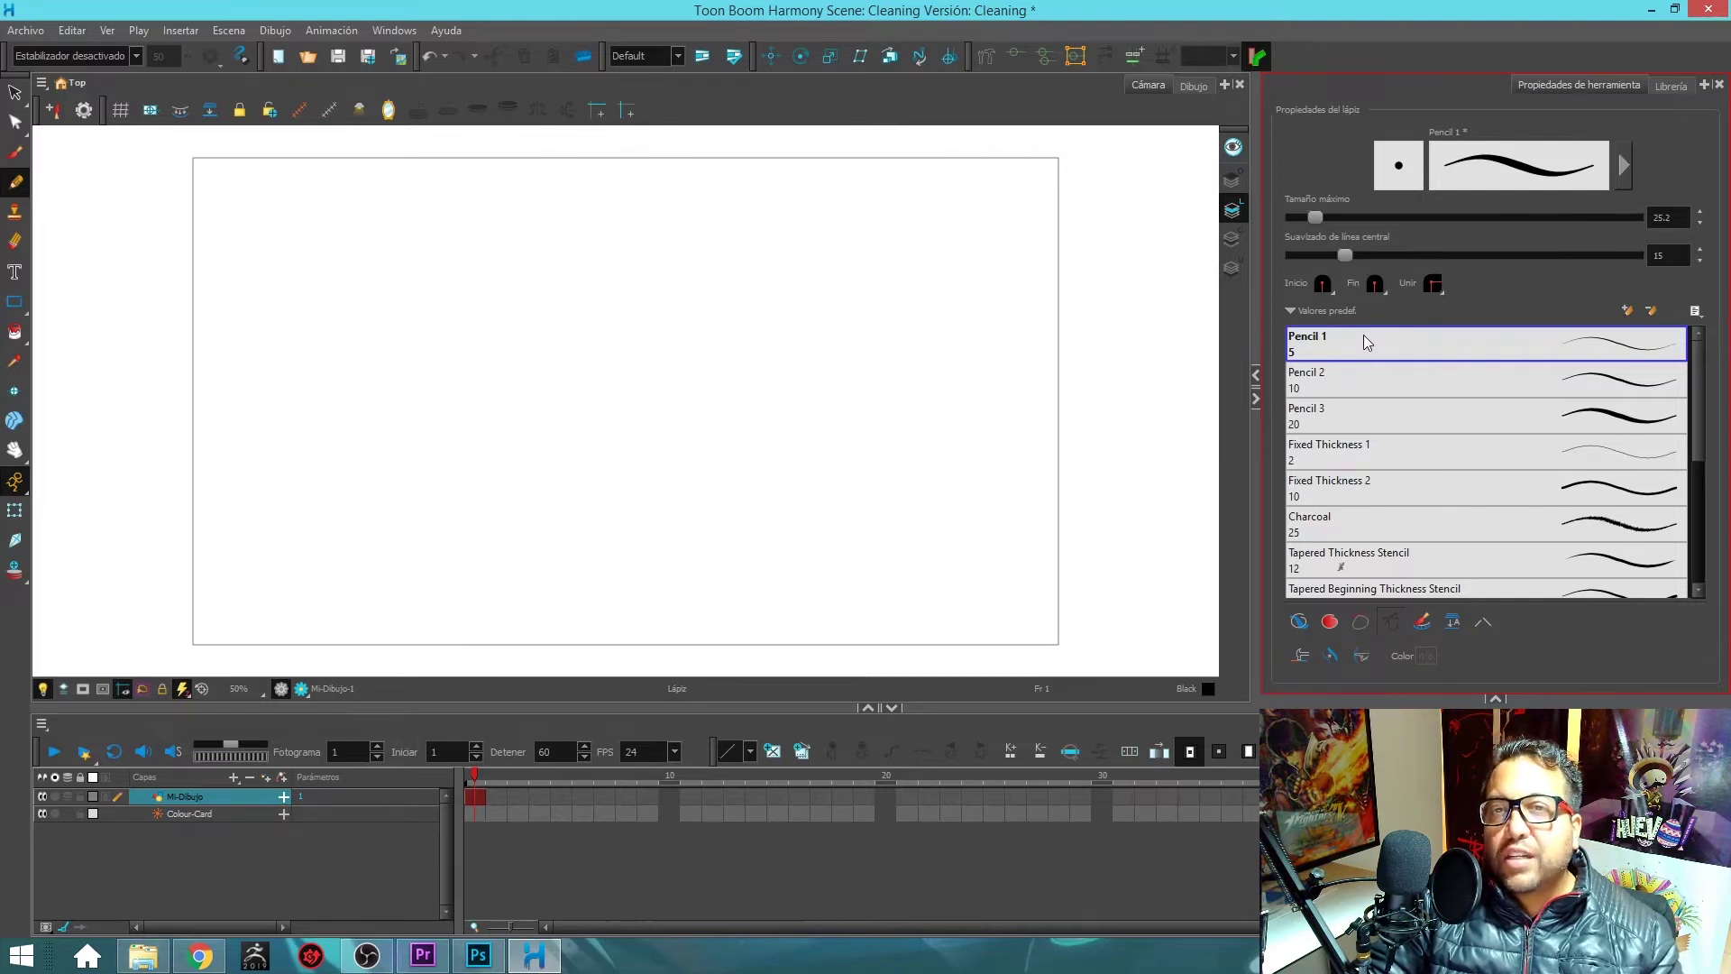
click(1626, 168)
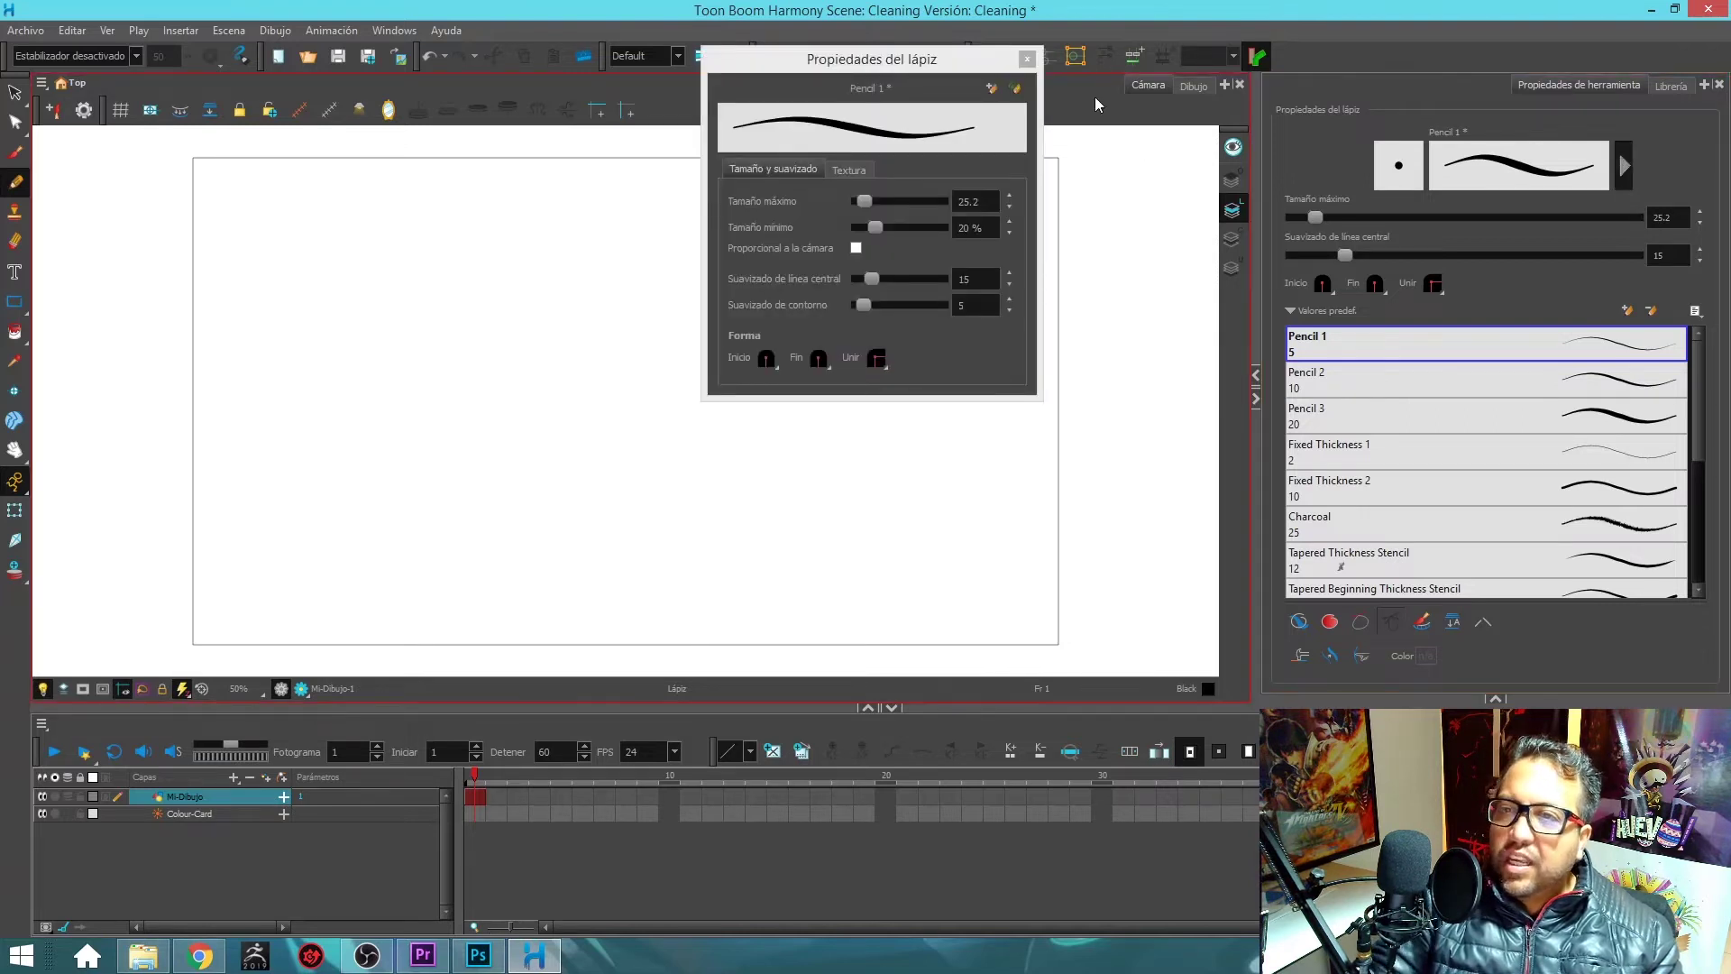
drag(948, 79, 960, 158)
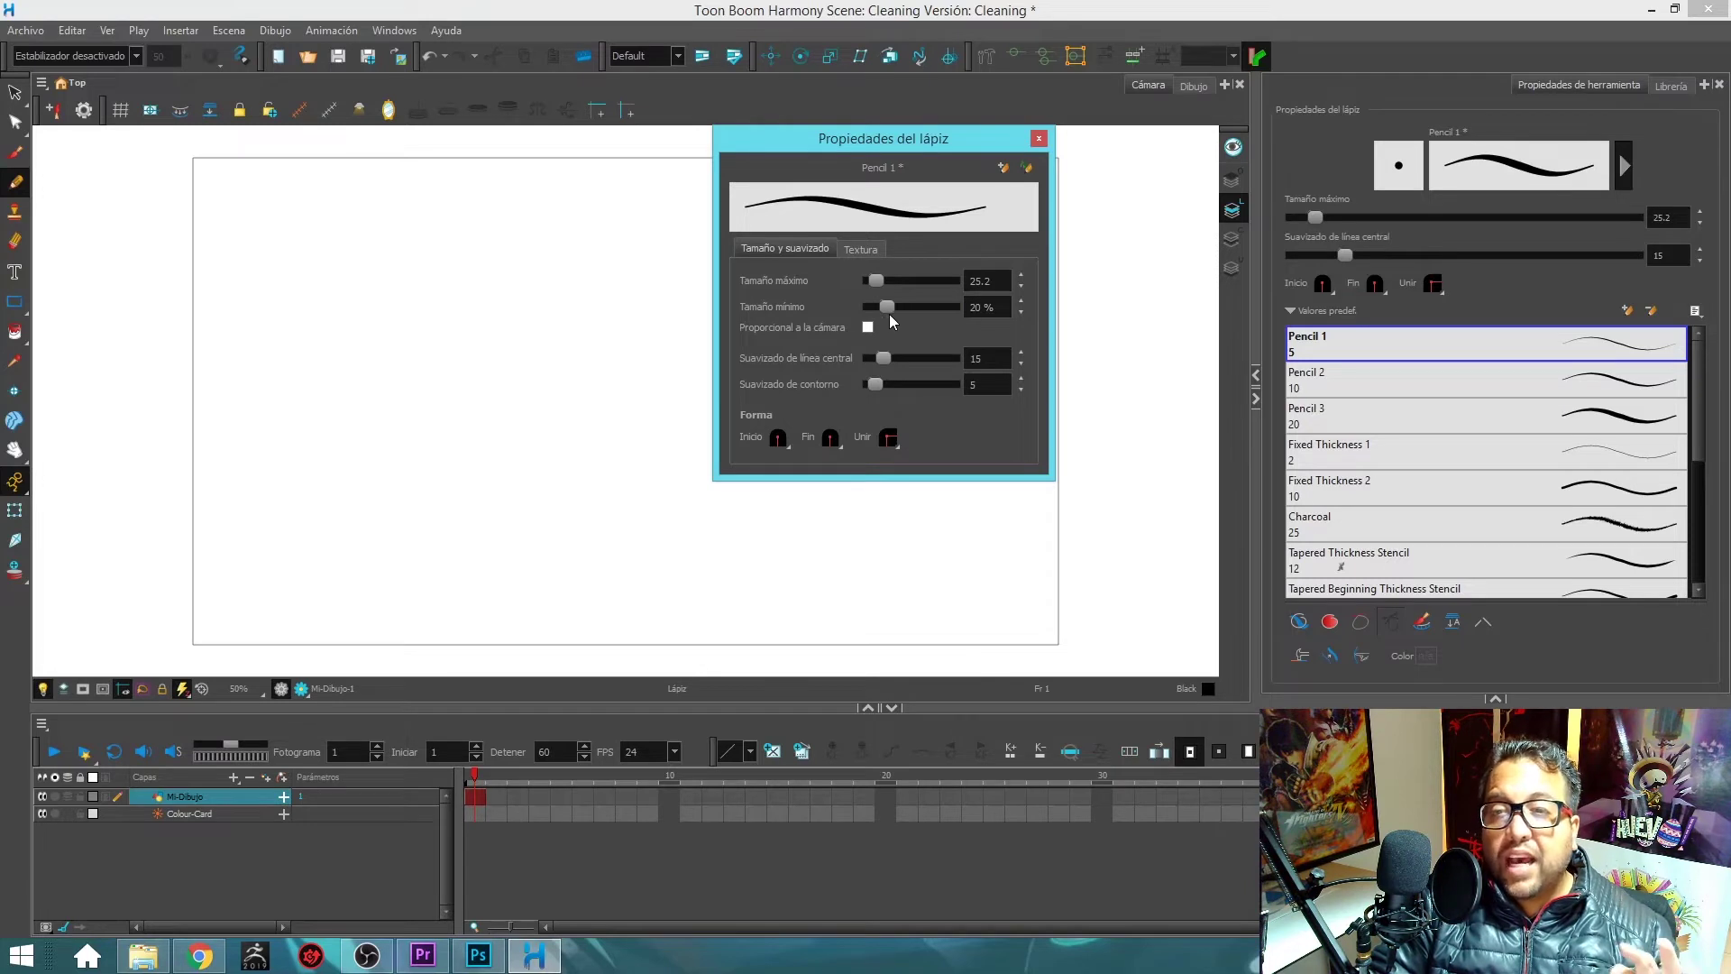
click(867, 328)
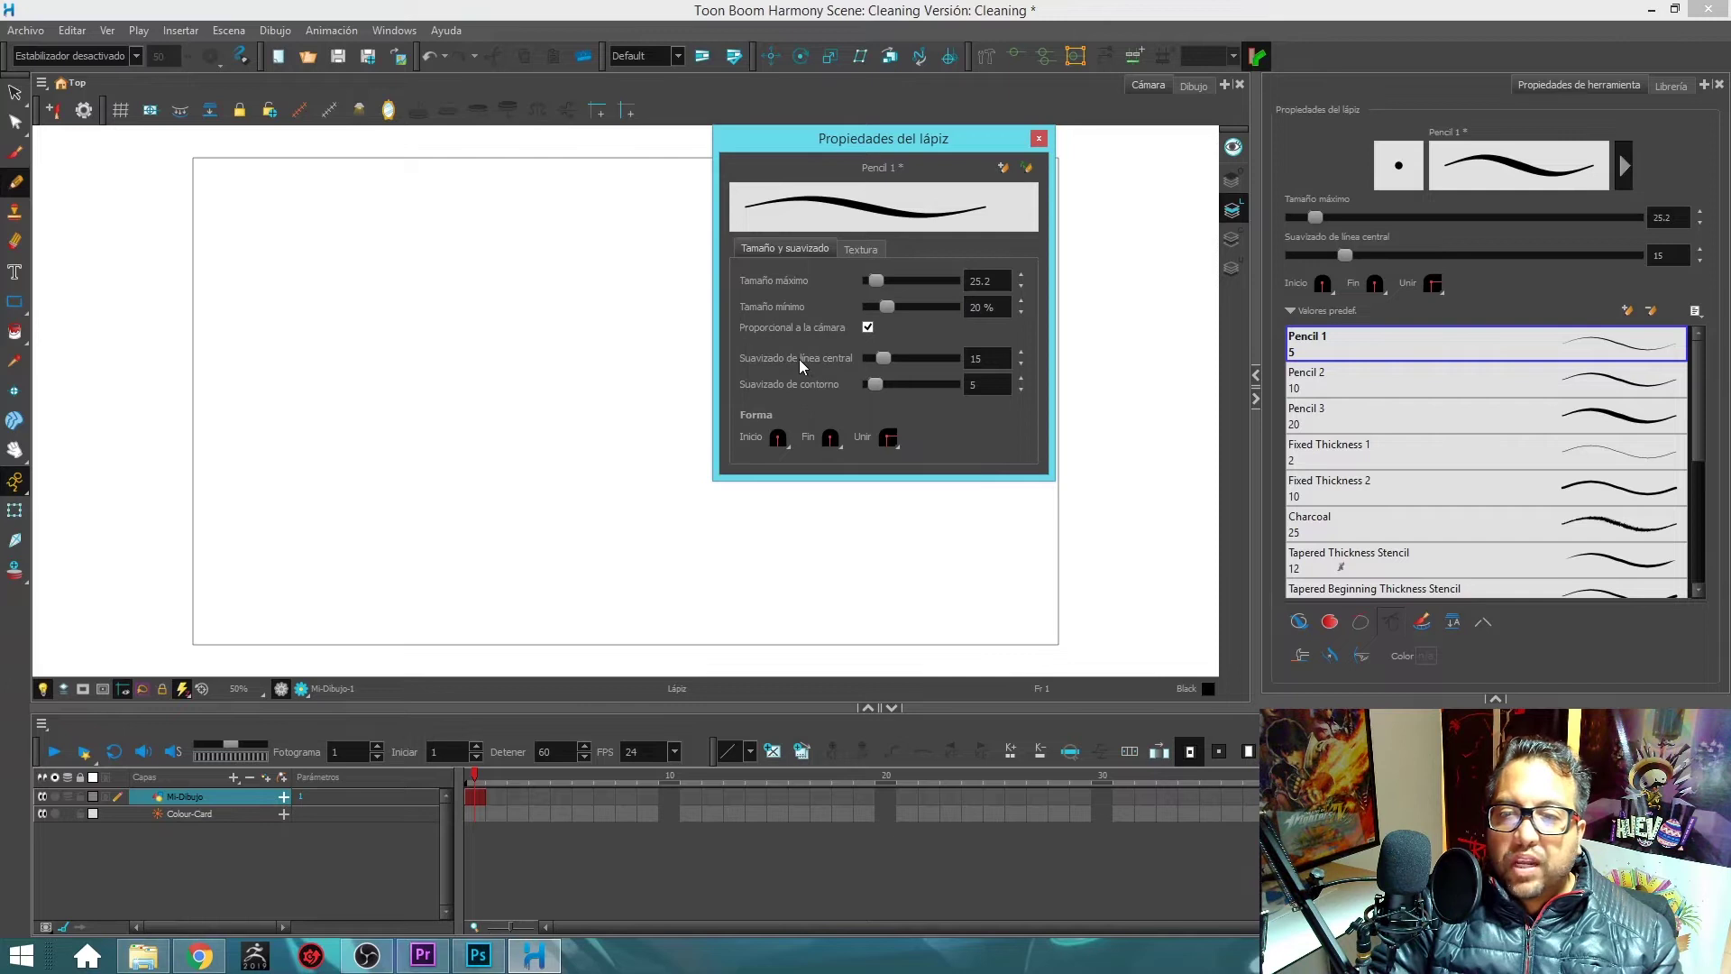
click(1040, 139)
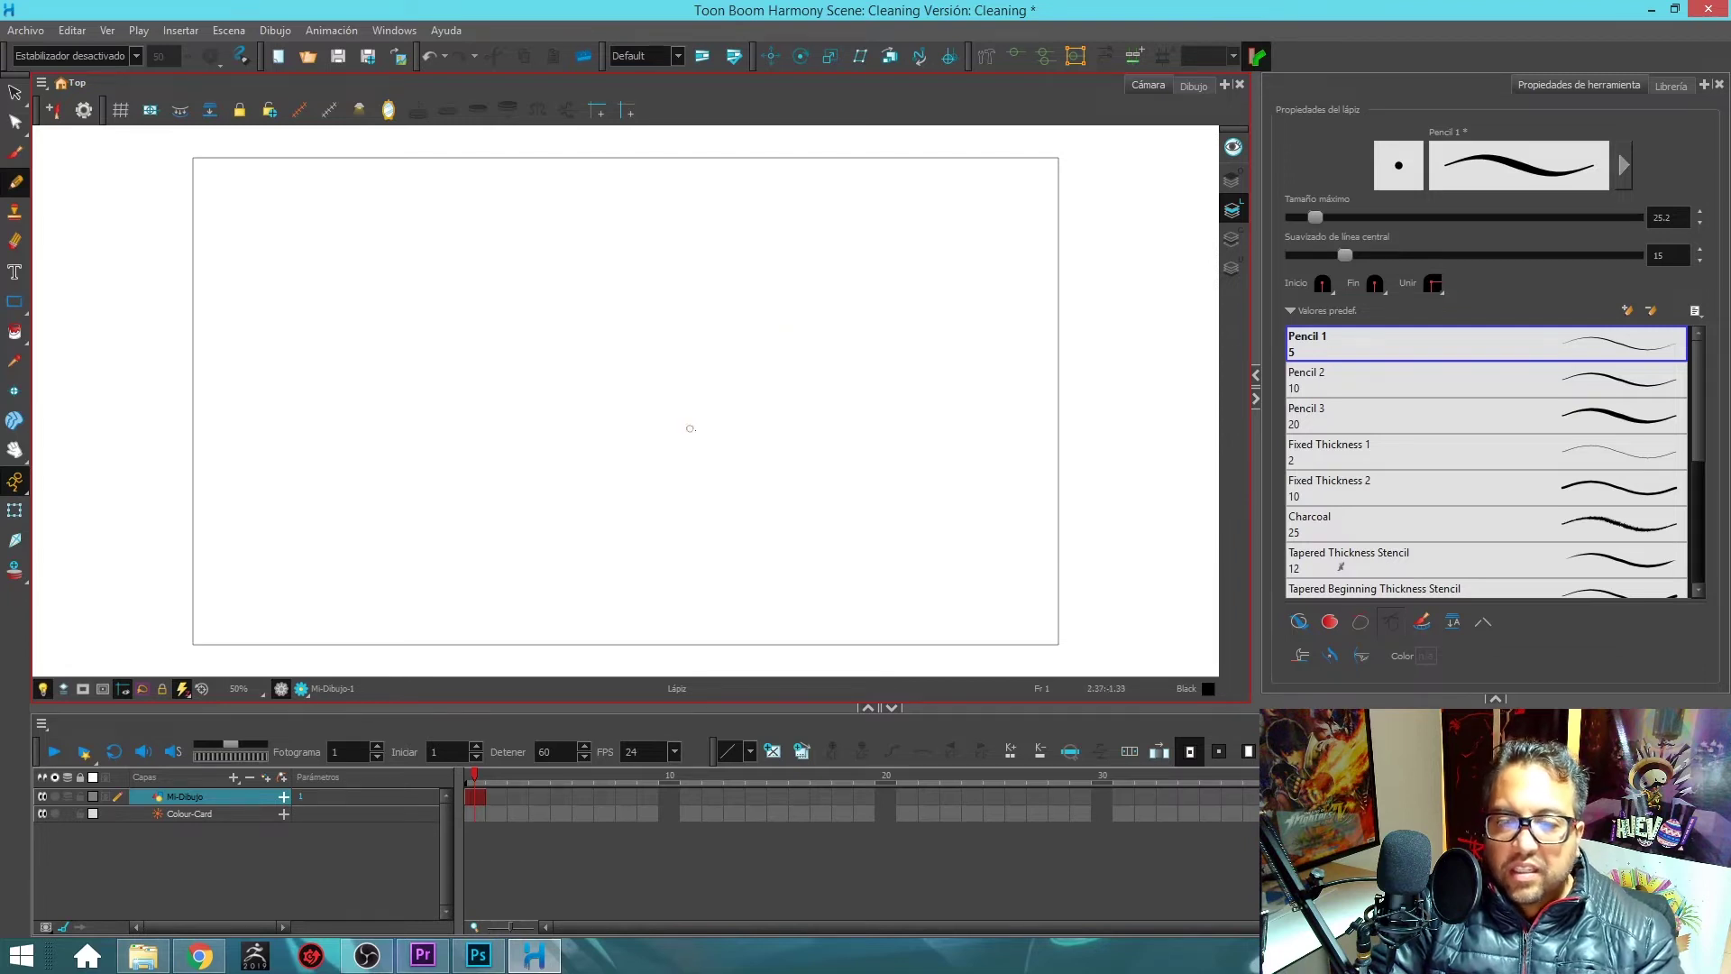
- Draw a tall looping test stroke in the middle of the canvas and examine it up close
mouse_move(672, 461)
mouse_down()
mouse_move(683, 308)
mouse_move(733, 243)
mouse_move(785, 277)
mouse_move(743, 337)
mouse_up()
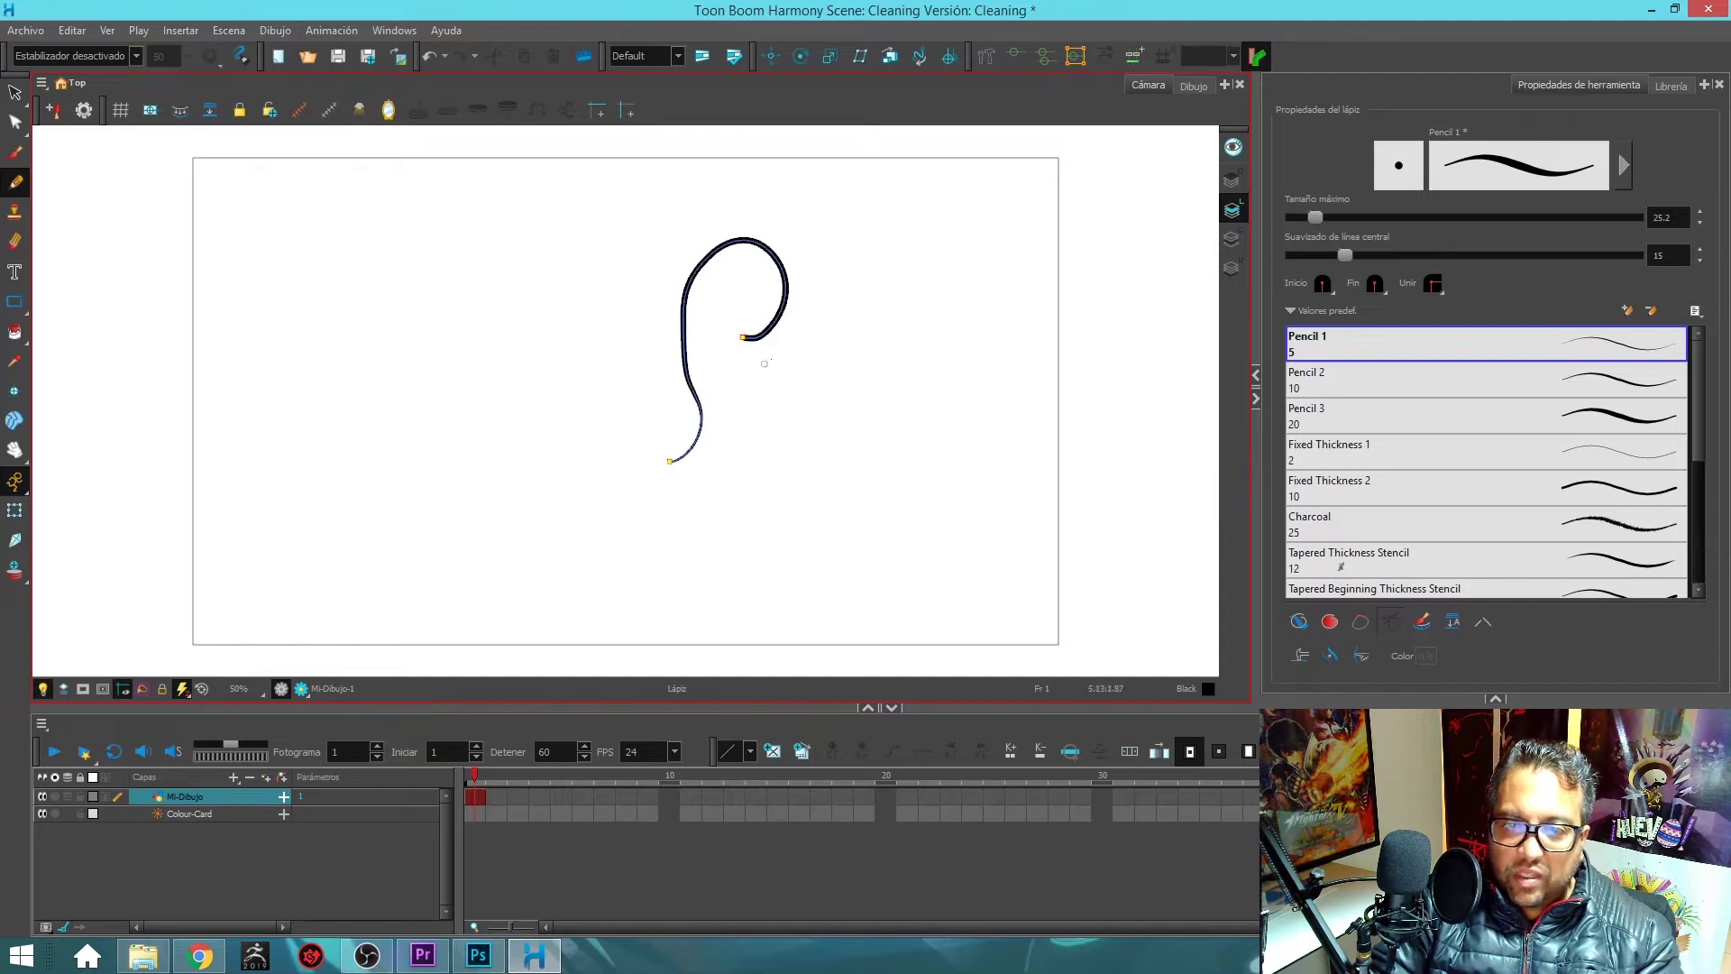
scroll(750, 365, up, 3)
mouse_move(750, 364)
mouse_down()
mouse_move(886, 290)
mouse_move(777, 403)
mouse_up()
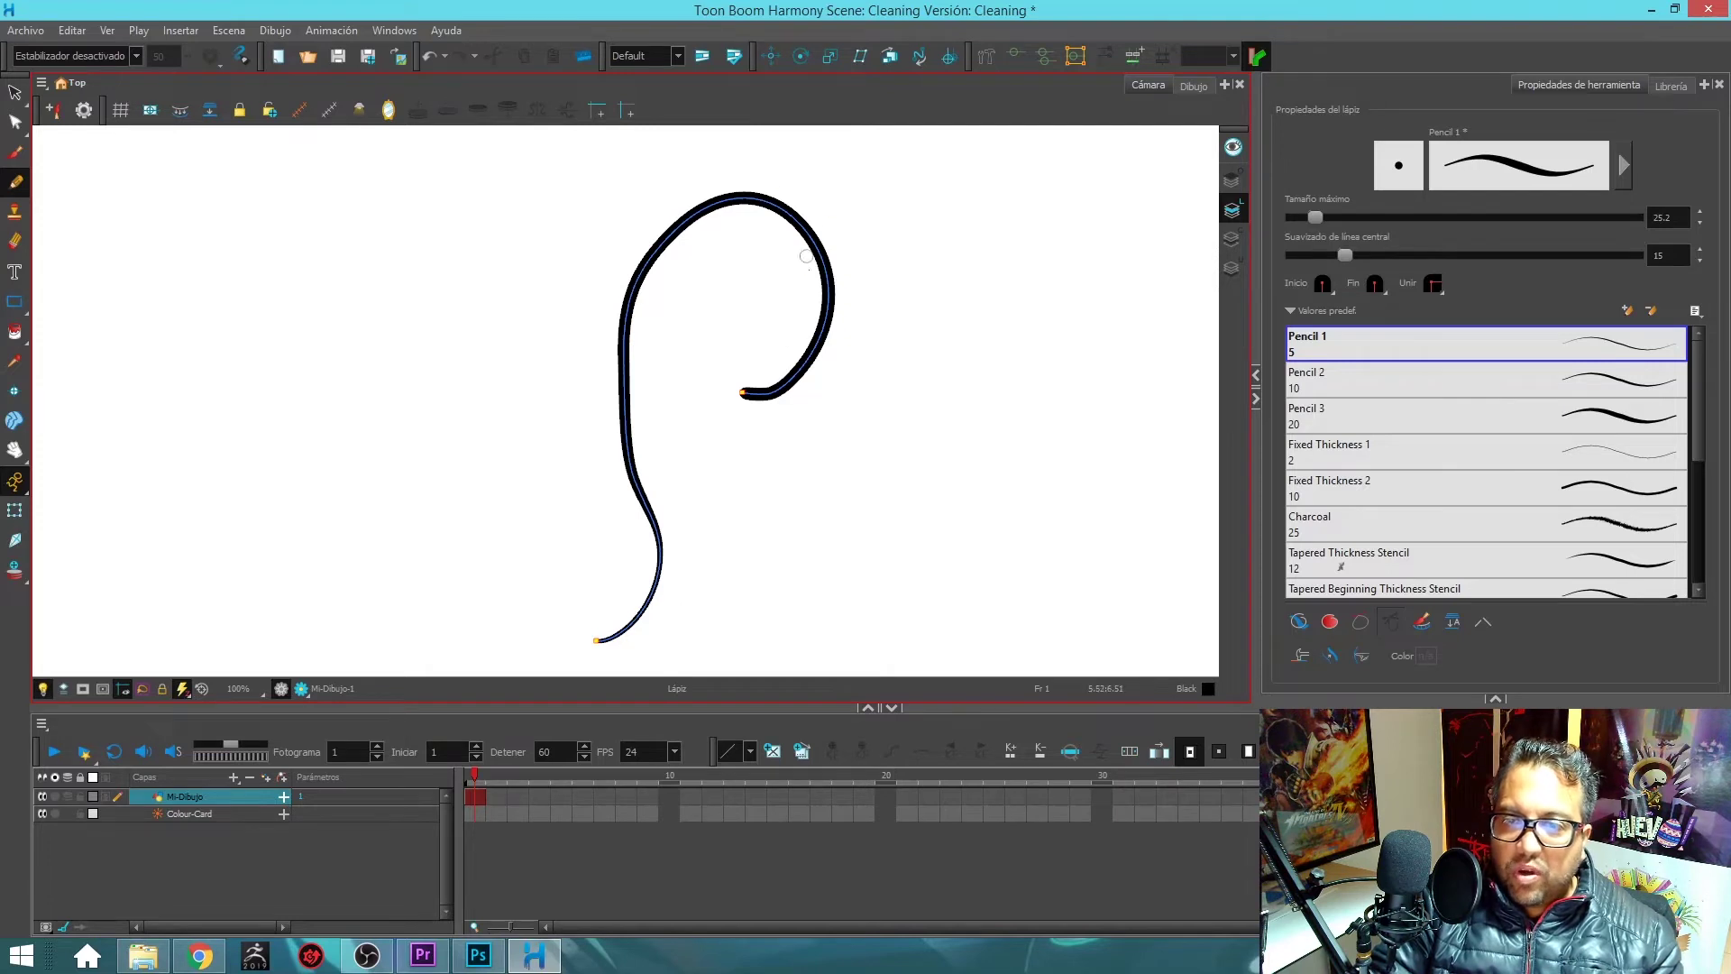
- Set the central line smoothing to 25 in the detailed pencil properties and draw a second looping stroke beside the first
click(1623, 167)
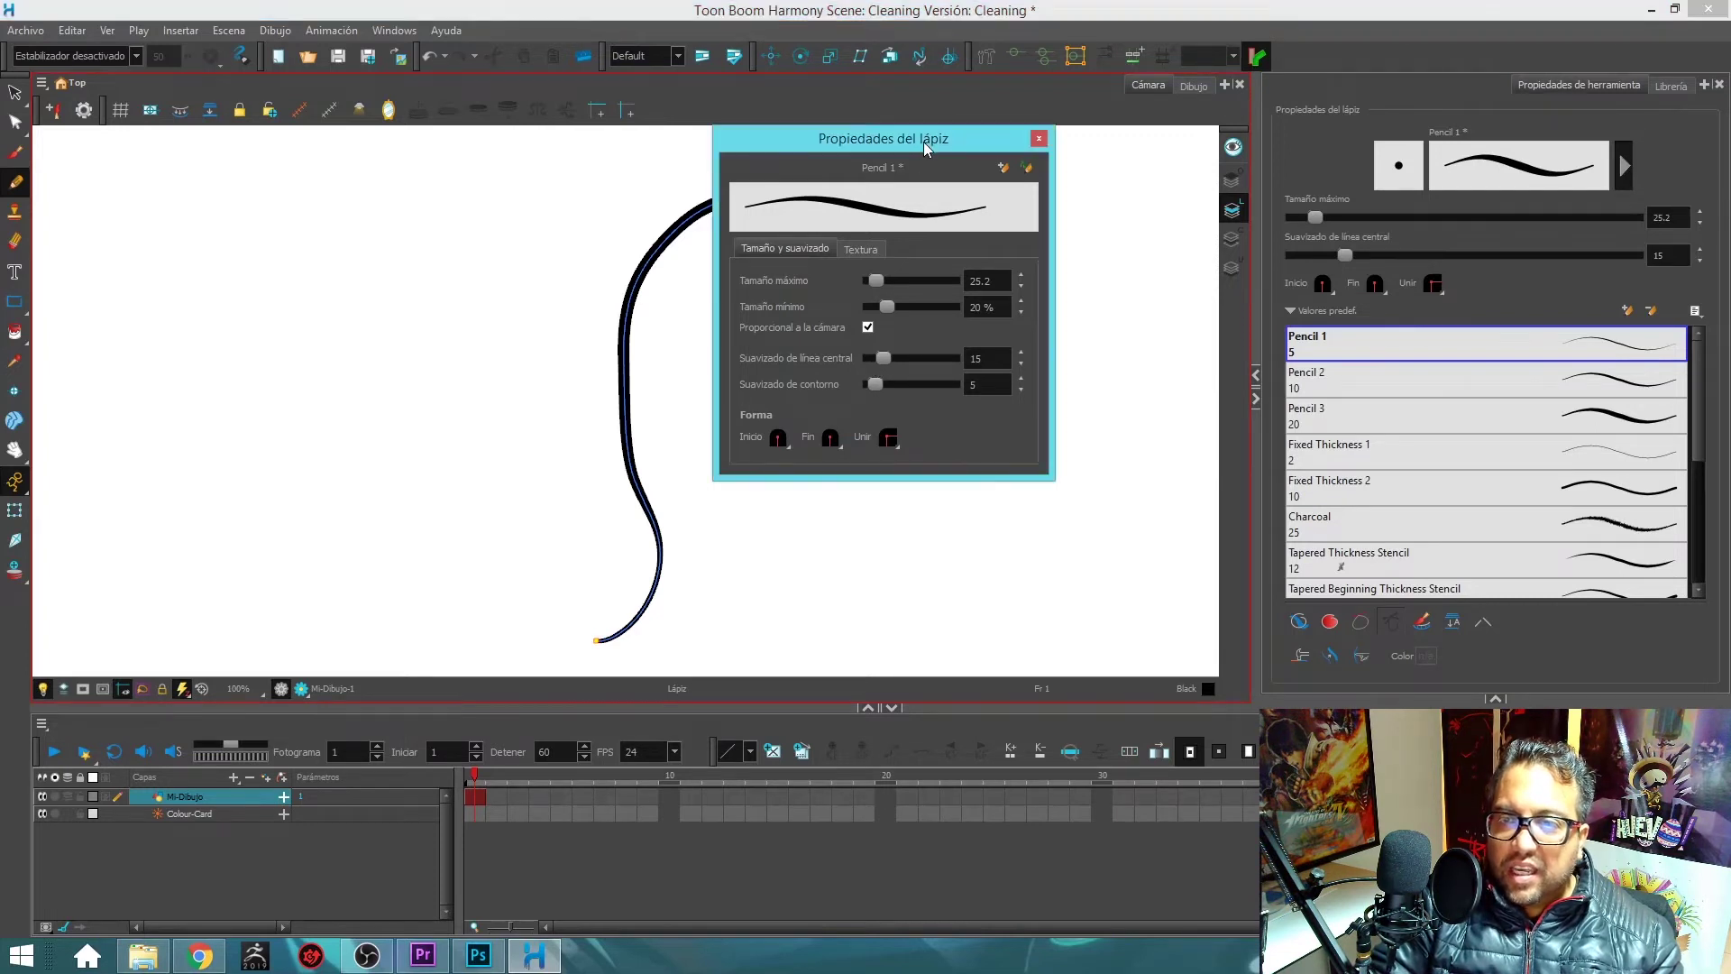
drag(924, 142, 1164, 151)
drag(1128, 371, 1136, 370)
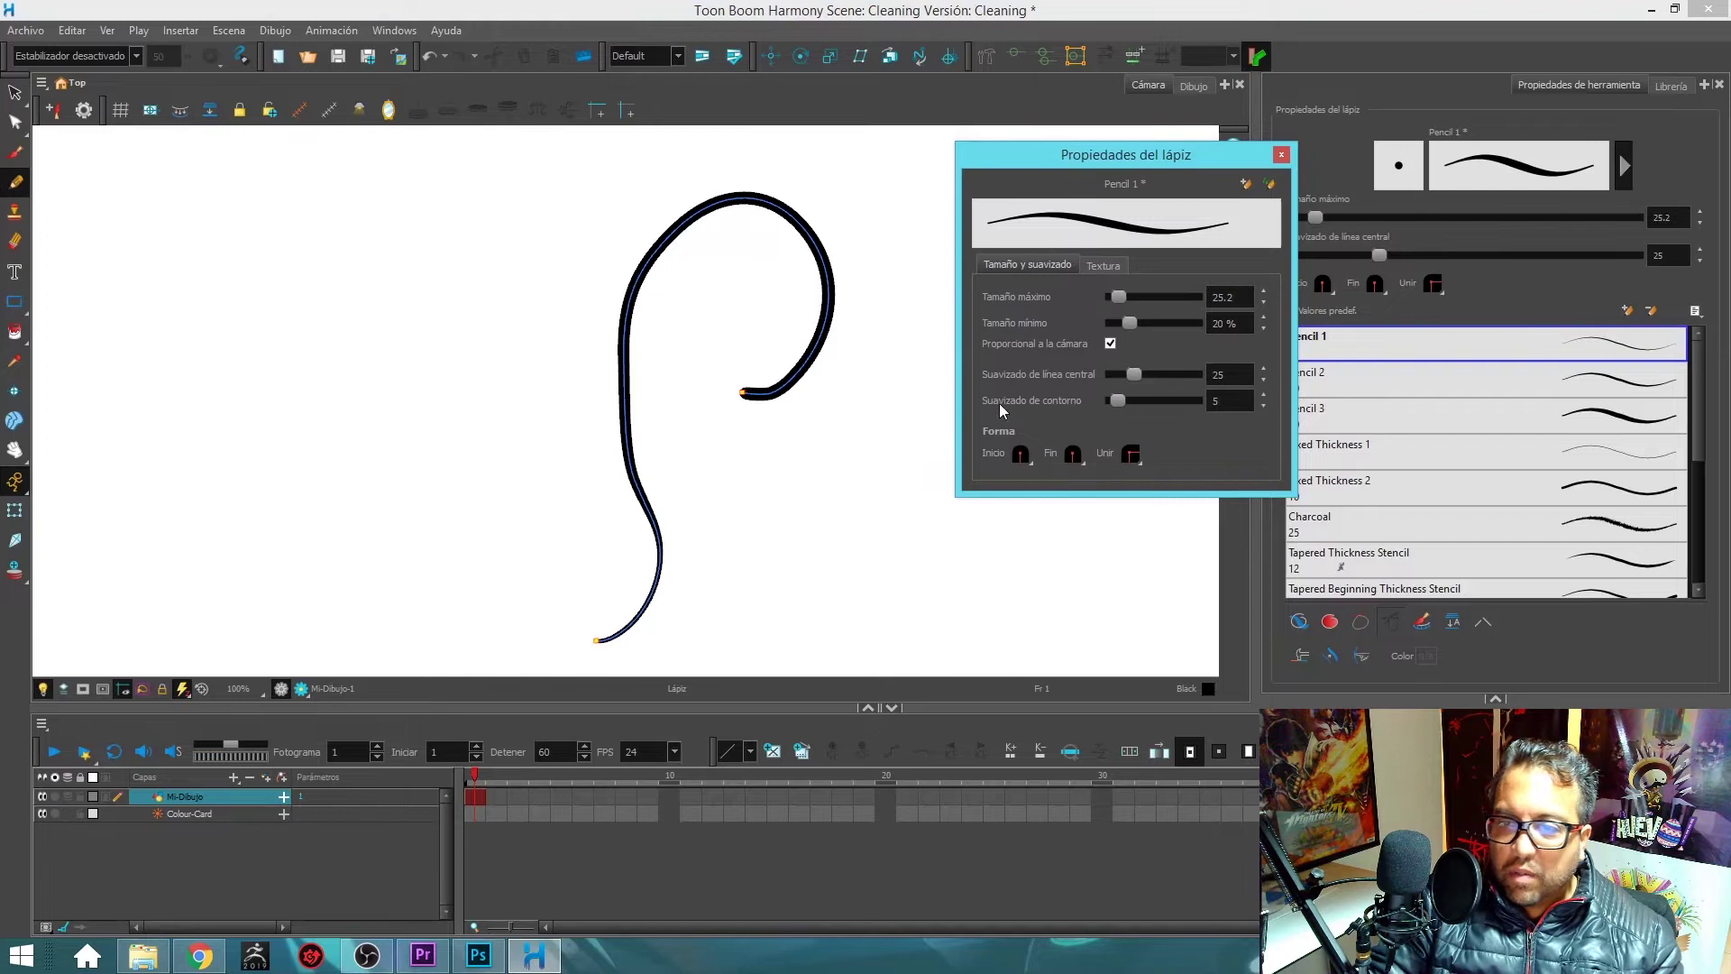
mouse_move(332, 566)
mouse_down()
mouse_move(364, 538)
mouse_move(379, 430)
mouse_move(351, 309)
mouse_move(409, 195)
mouse_move(531, 184)
mouse_move(516, 335)
mouse_up()
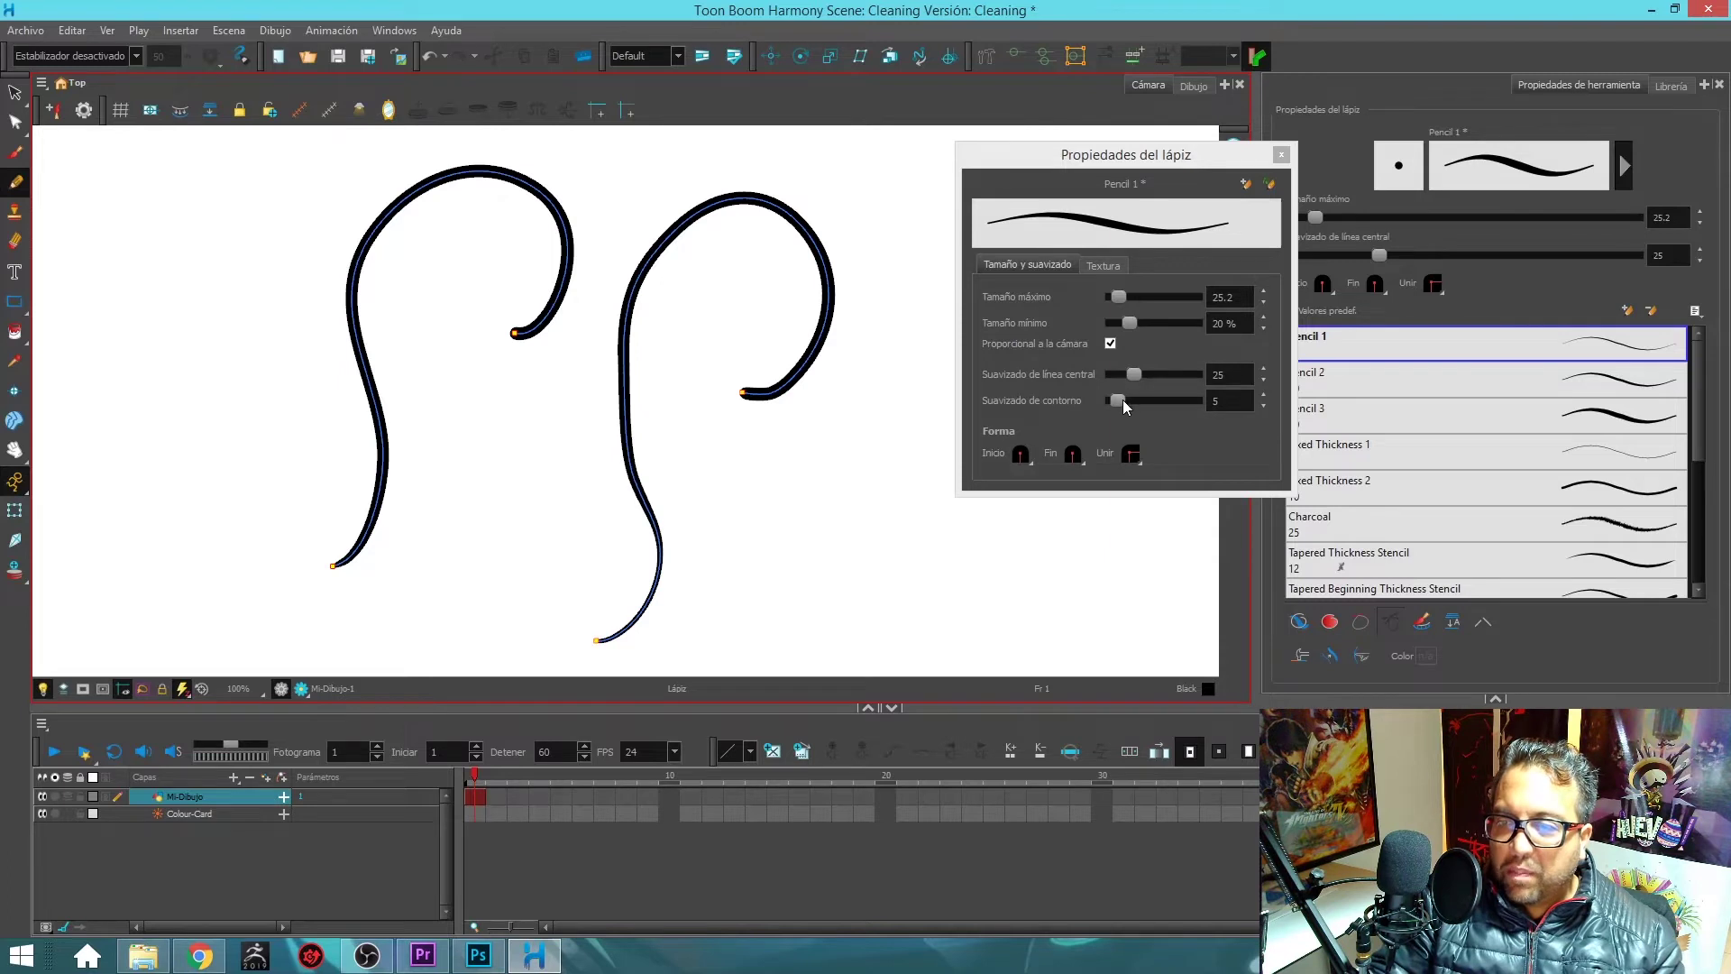
- Set the pencil's contour smoothing to 25 and draw a third looping stroke beside the other two
click(1188, 402)
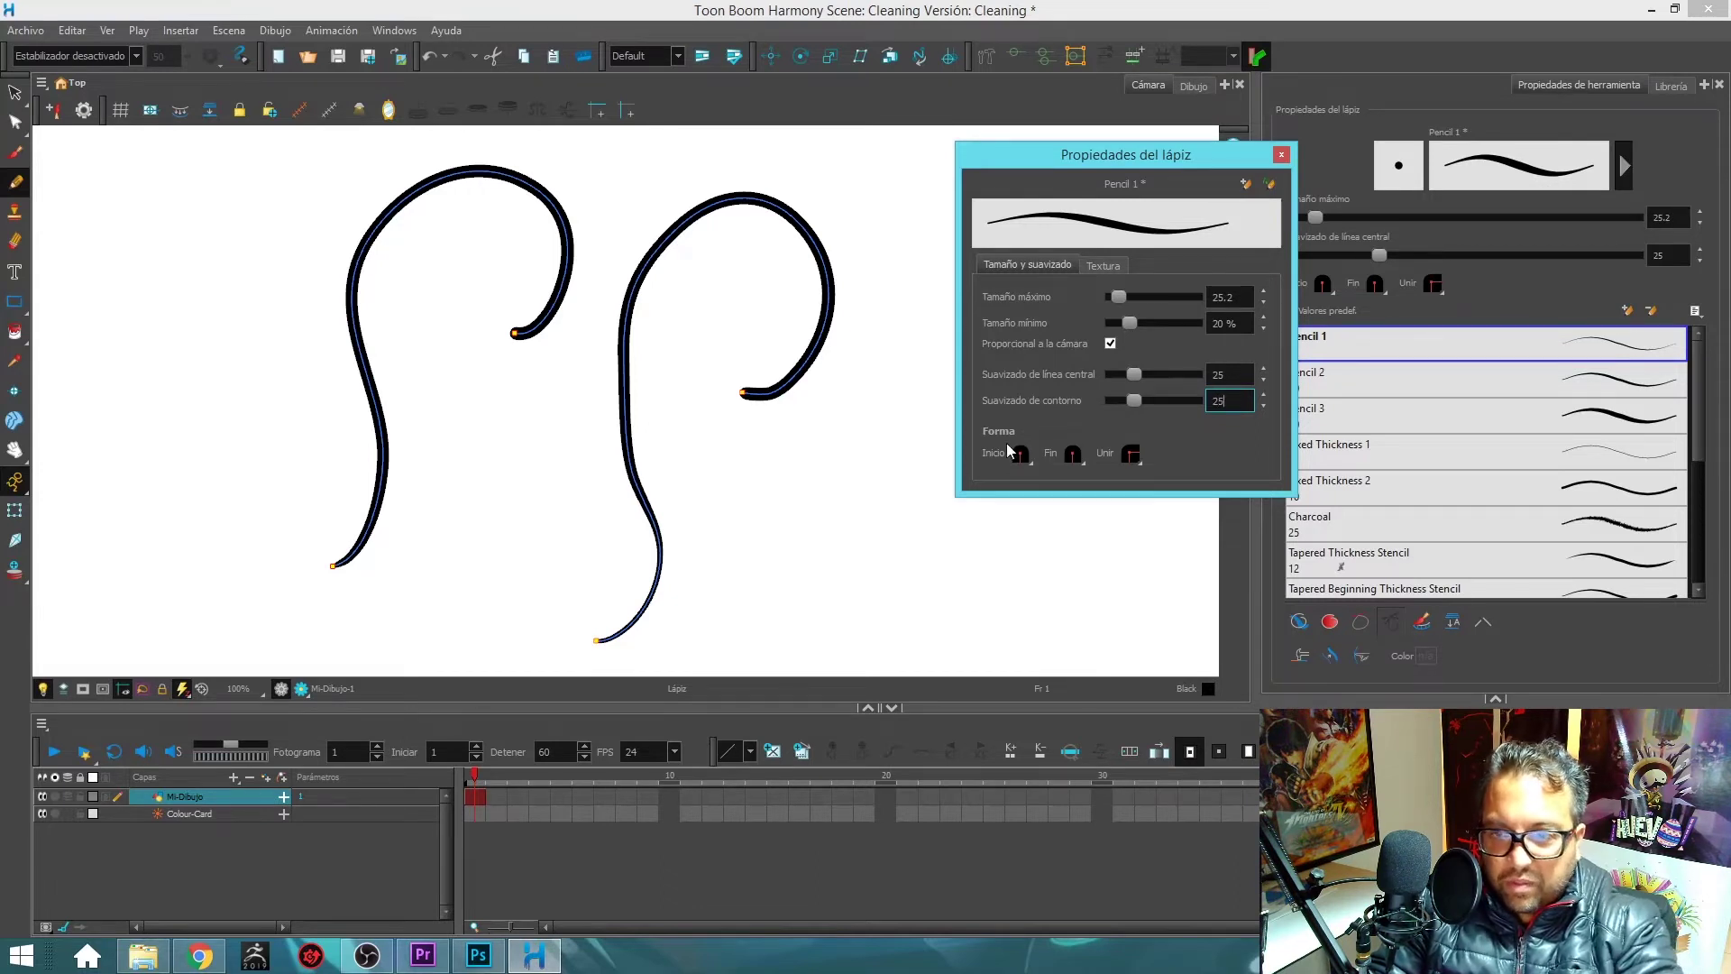
mouse_move(168, 578)
mouse_down()
mouse_move(188, 530)
mouse_move(178, 458)
mouse_move(135, 344)
mouse_move(154, 211)
mouse_move(281, 142)
mouse_move(344, 219)
mouse_move(273, 298)
mouse_up()
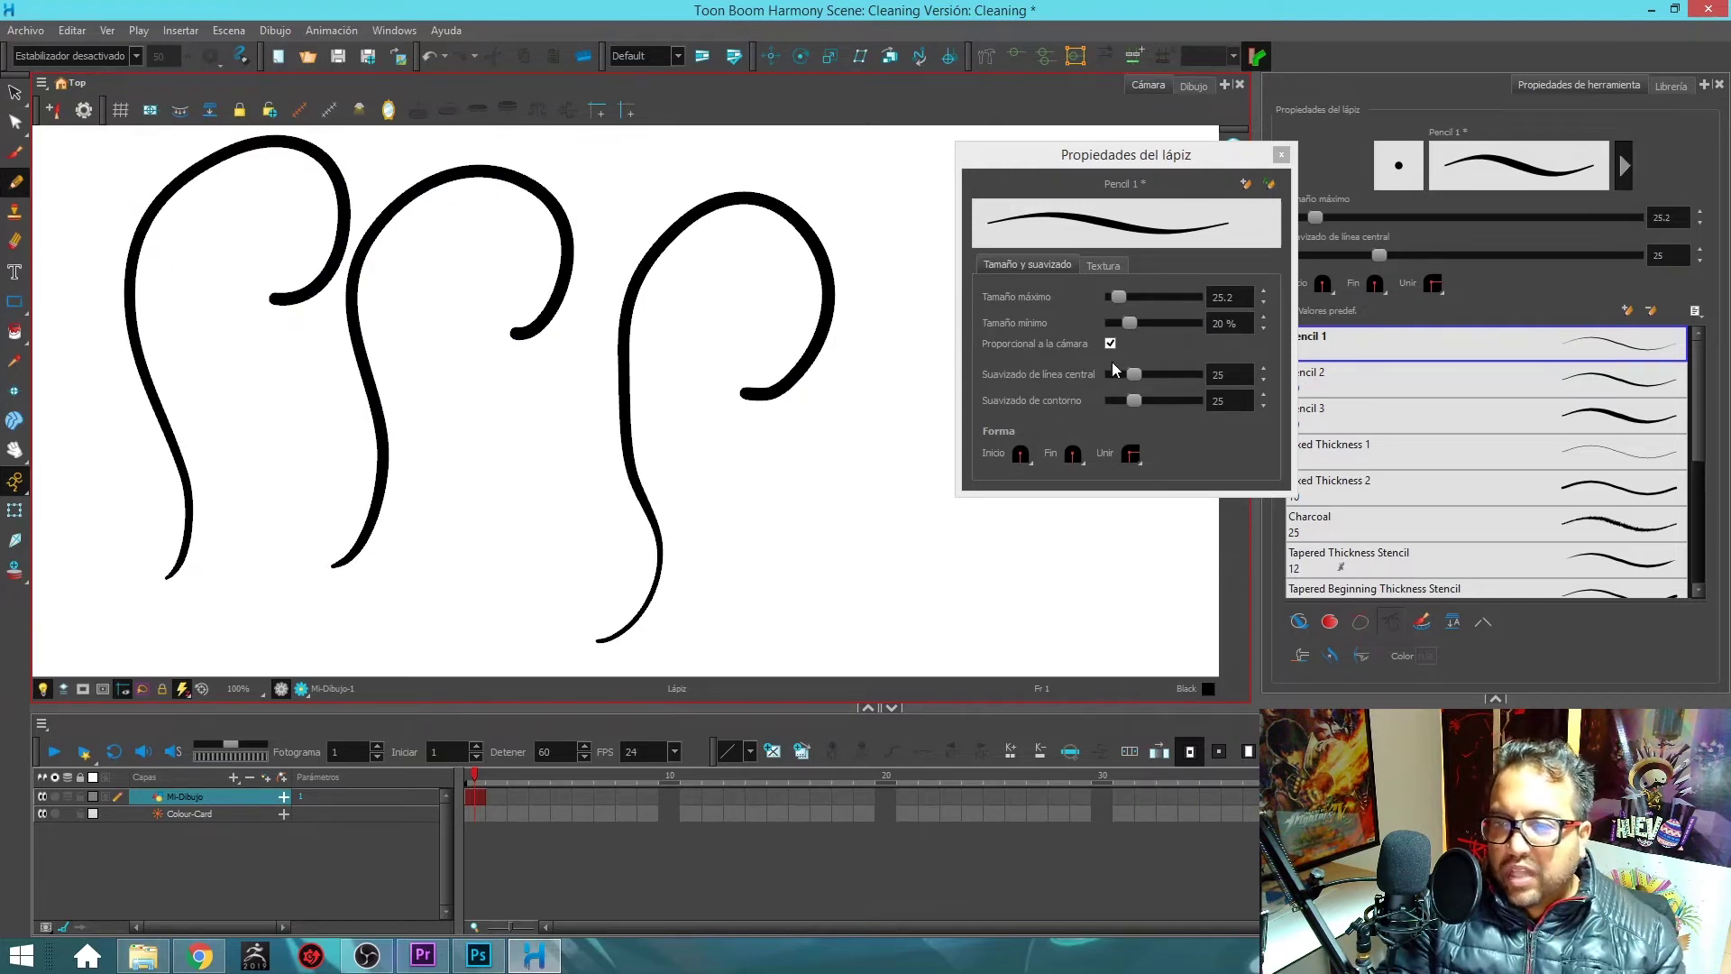
- Move the pencil properties window aside and sketch a small eye next to the looping strokes
drag(1031, 152, 1102, 164)
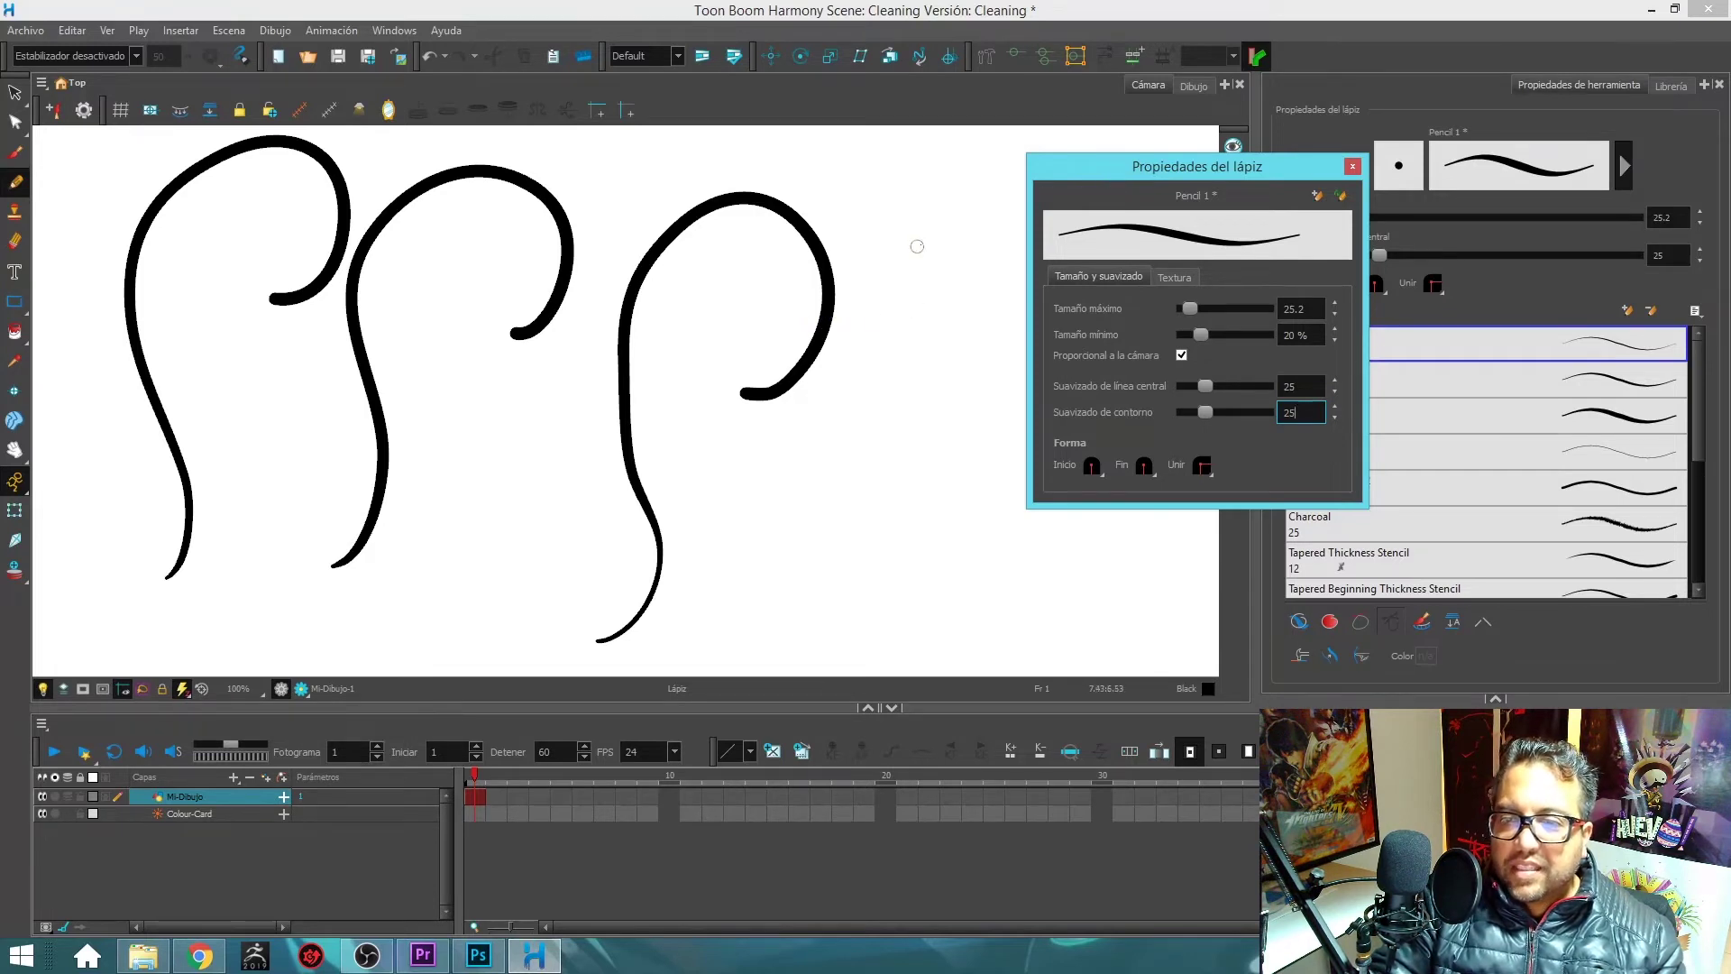
drag(863, 268, 996, 179)
mouse_move(885, 265)
mouse_down()
mouse_move(954, 192)
mouse_move(930, 265)
mouse_move(994, 218)
mouse_move(963, 211)
mouse_move(925, 246)
mouse_move(900, 217)
mouse_up()
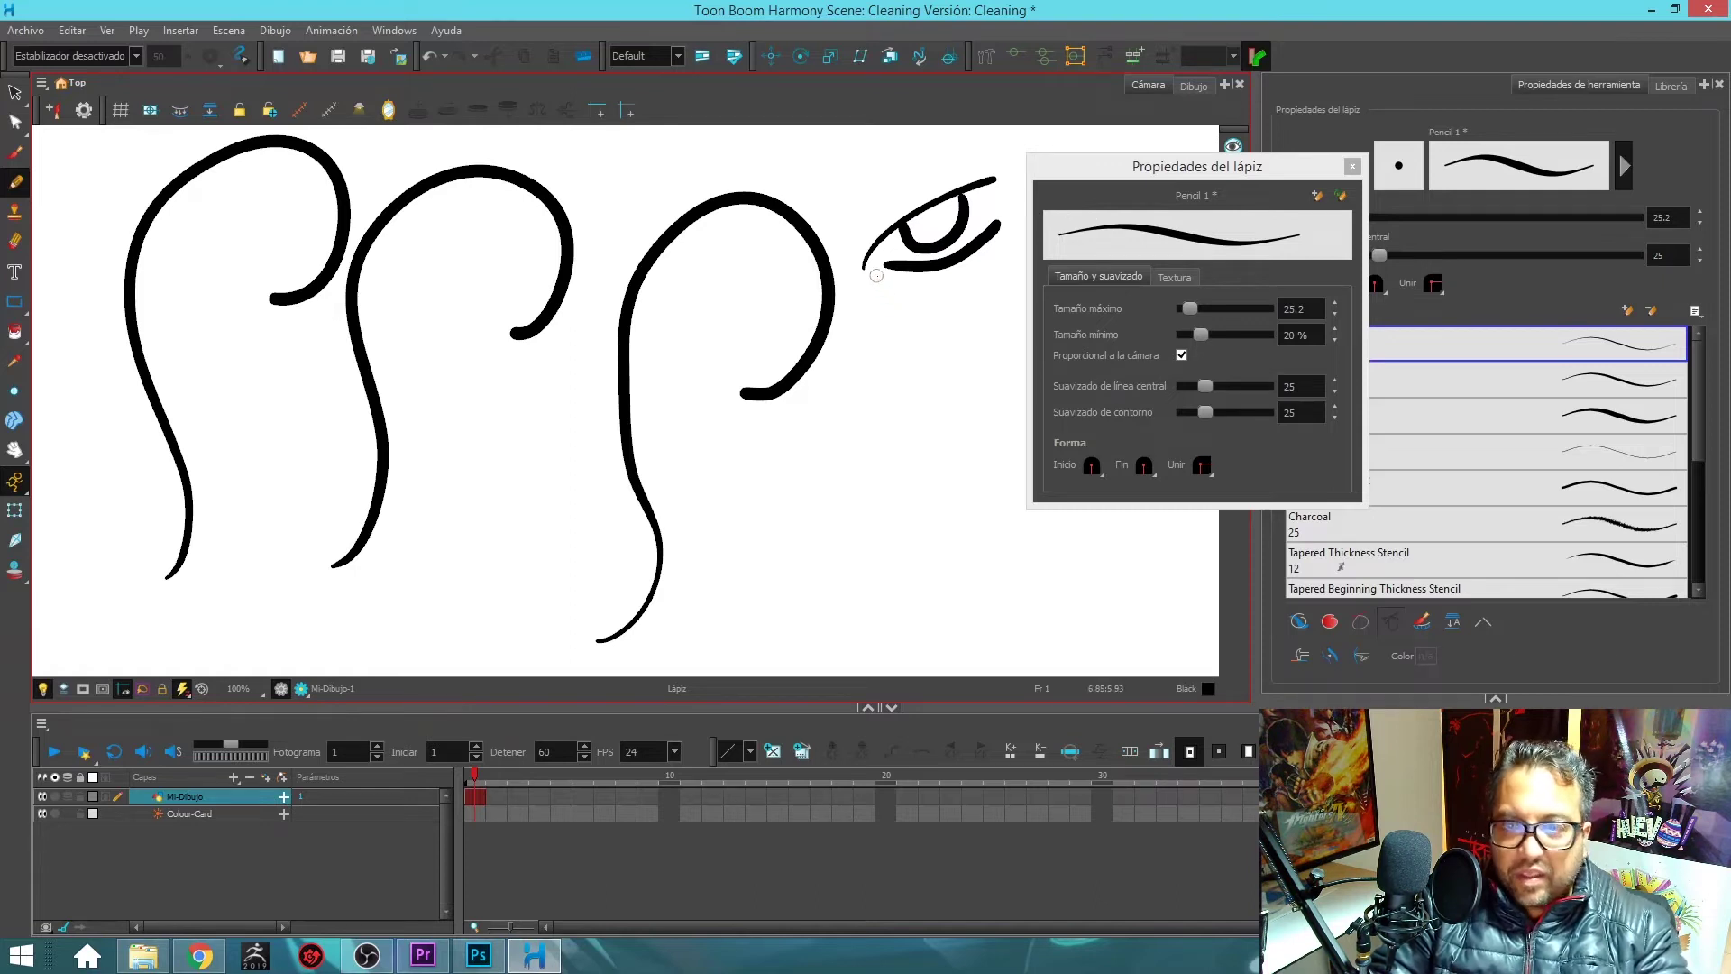
- Select the looping strokes together with the eye sketch and delete them all
key(alt+s)
mouse_move(862, 195)
mouse_down()
mouse_move(483, 147)
mouse_move(487, 553)
mouse_move(983, 361)
mouse_up()
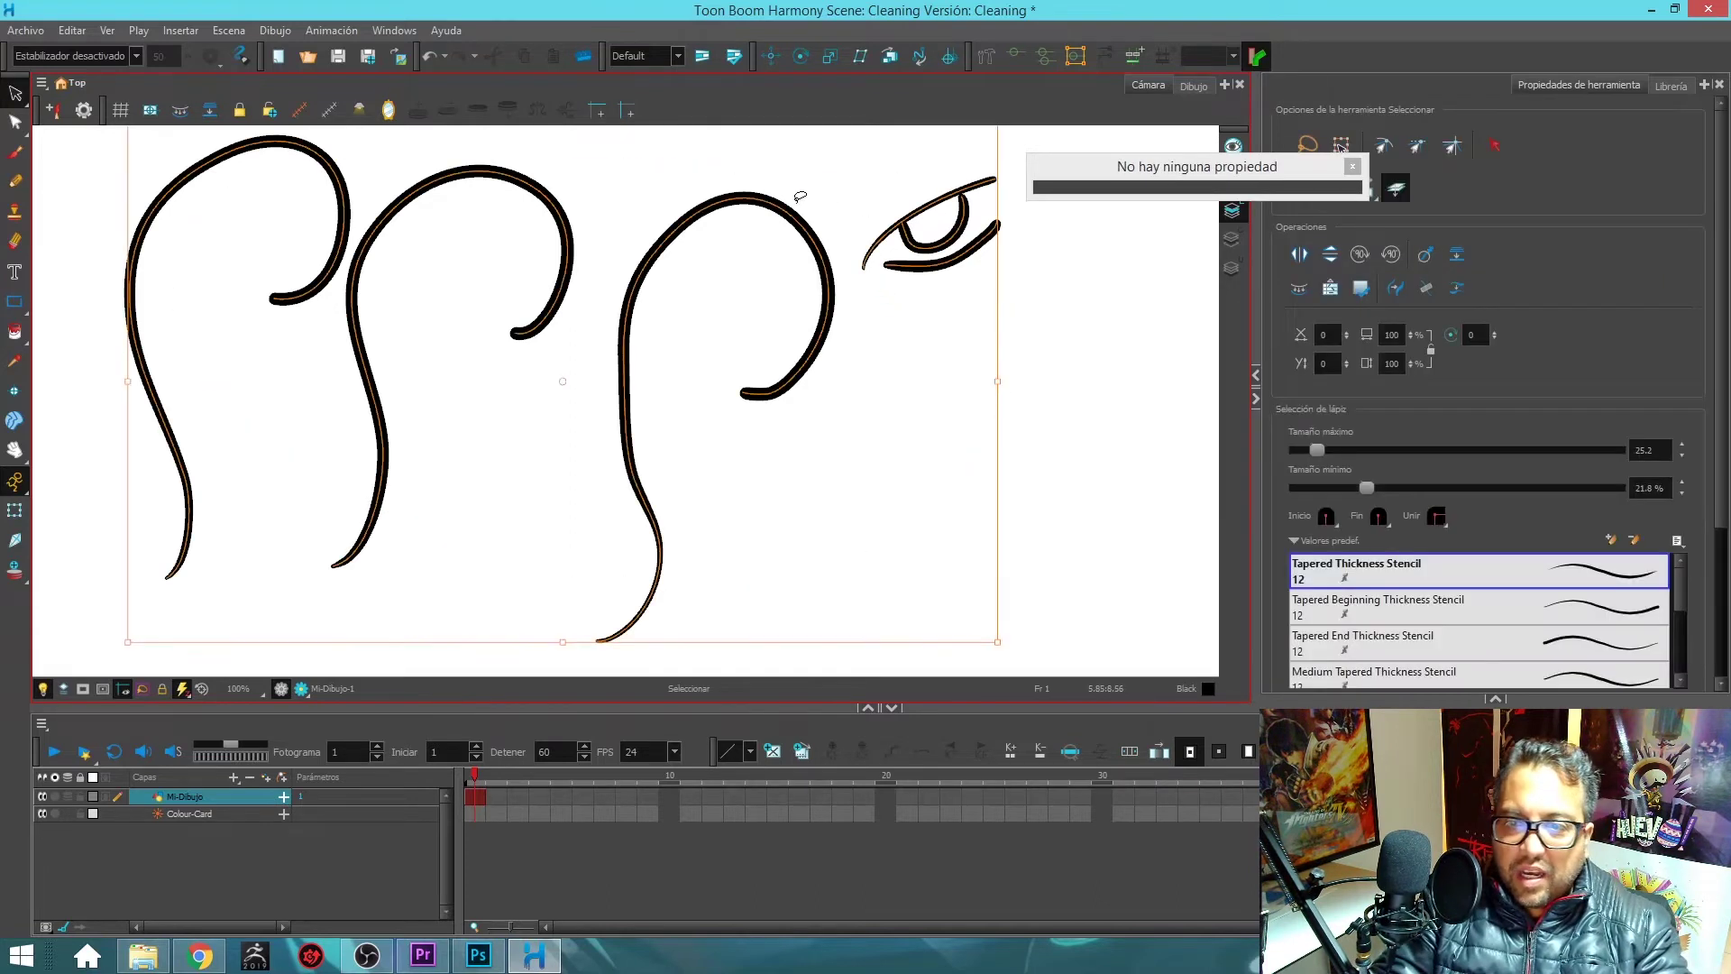
key(Delete)
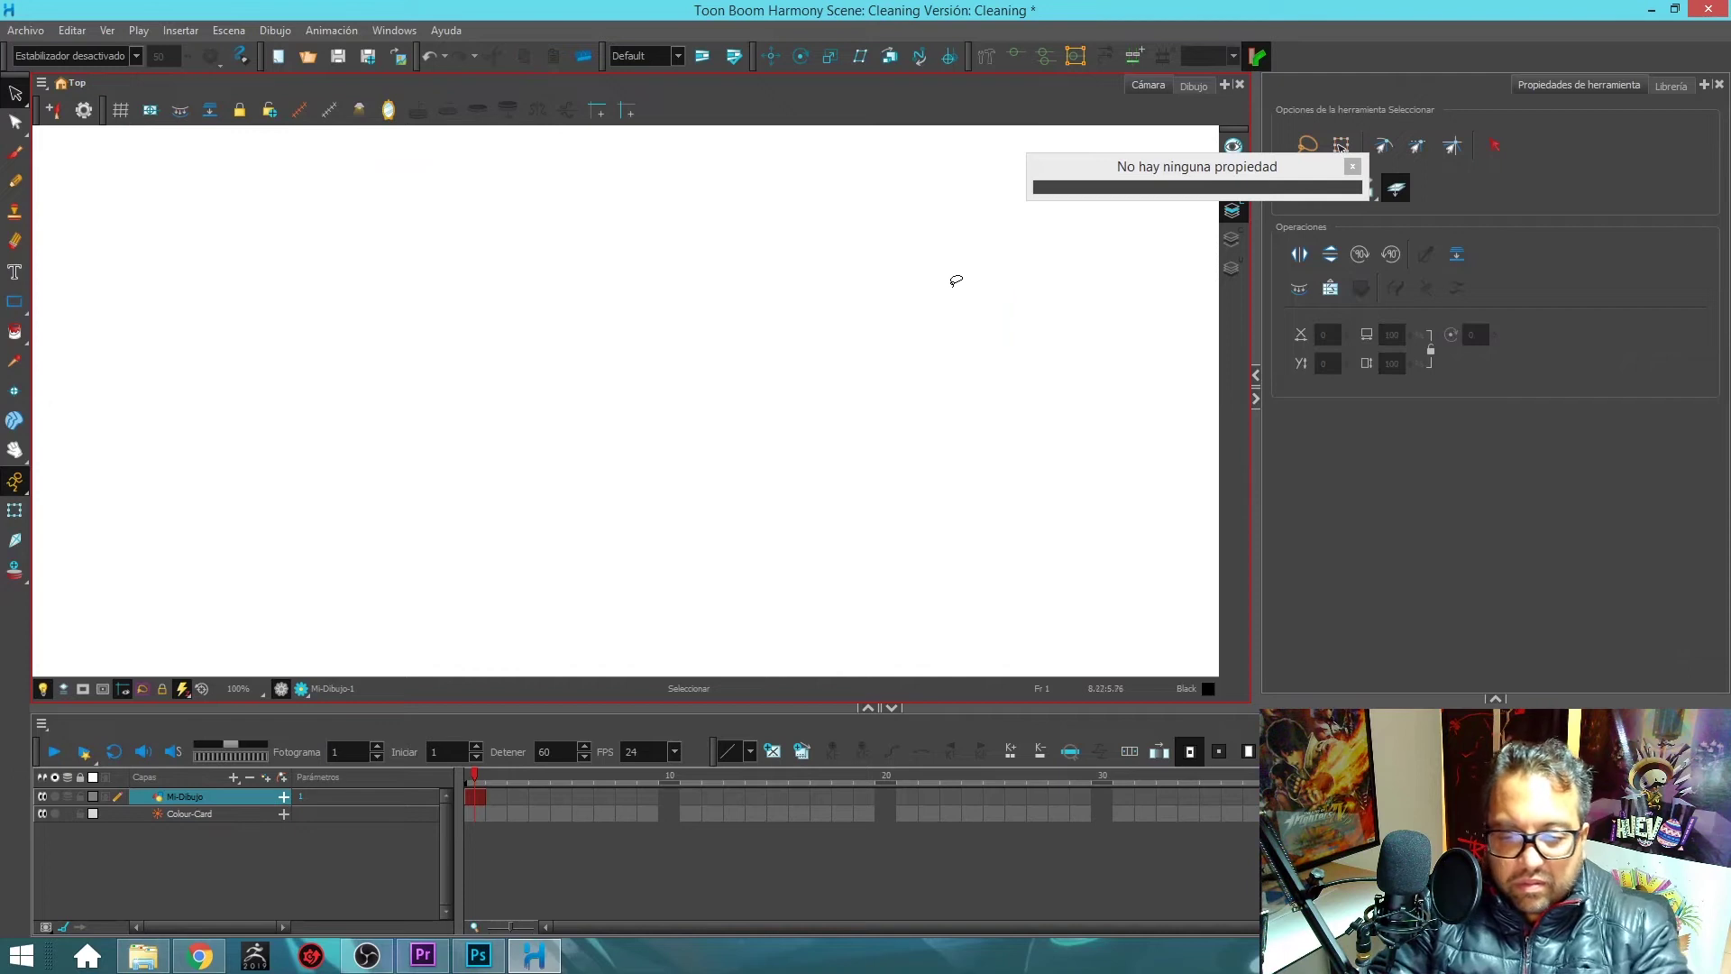
- Switch back to the Pencil tool and draw a vertical test stroke with round start and end shapes
key(alt+/)
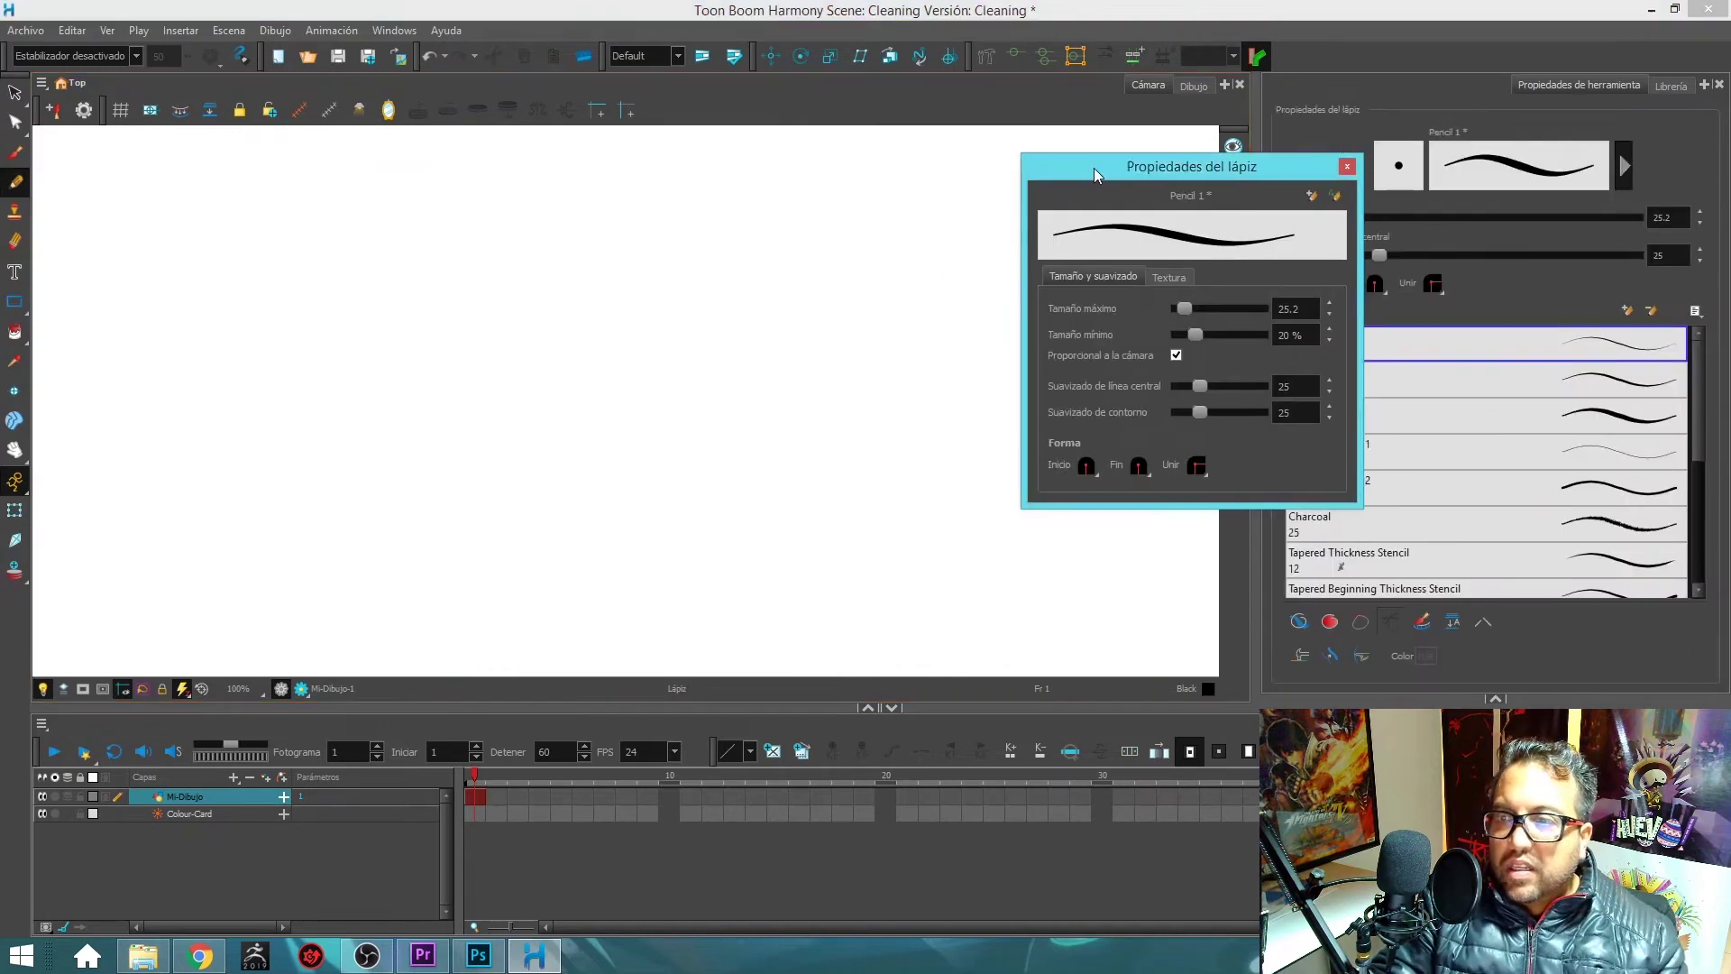
drag(1095, 167, 999, 144)
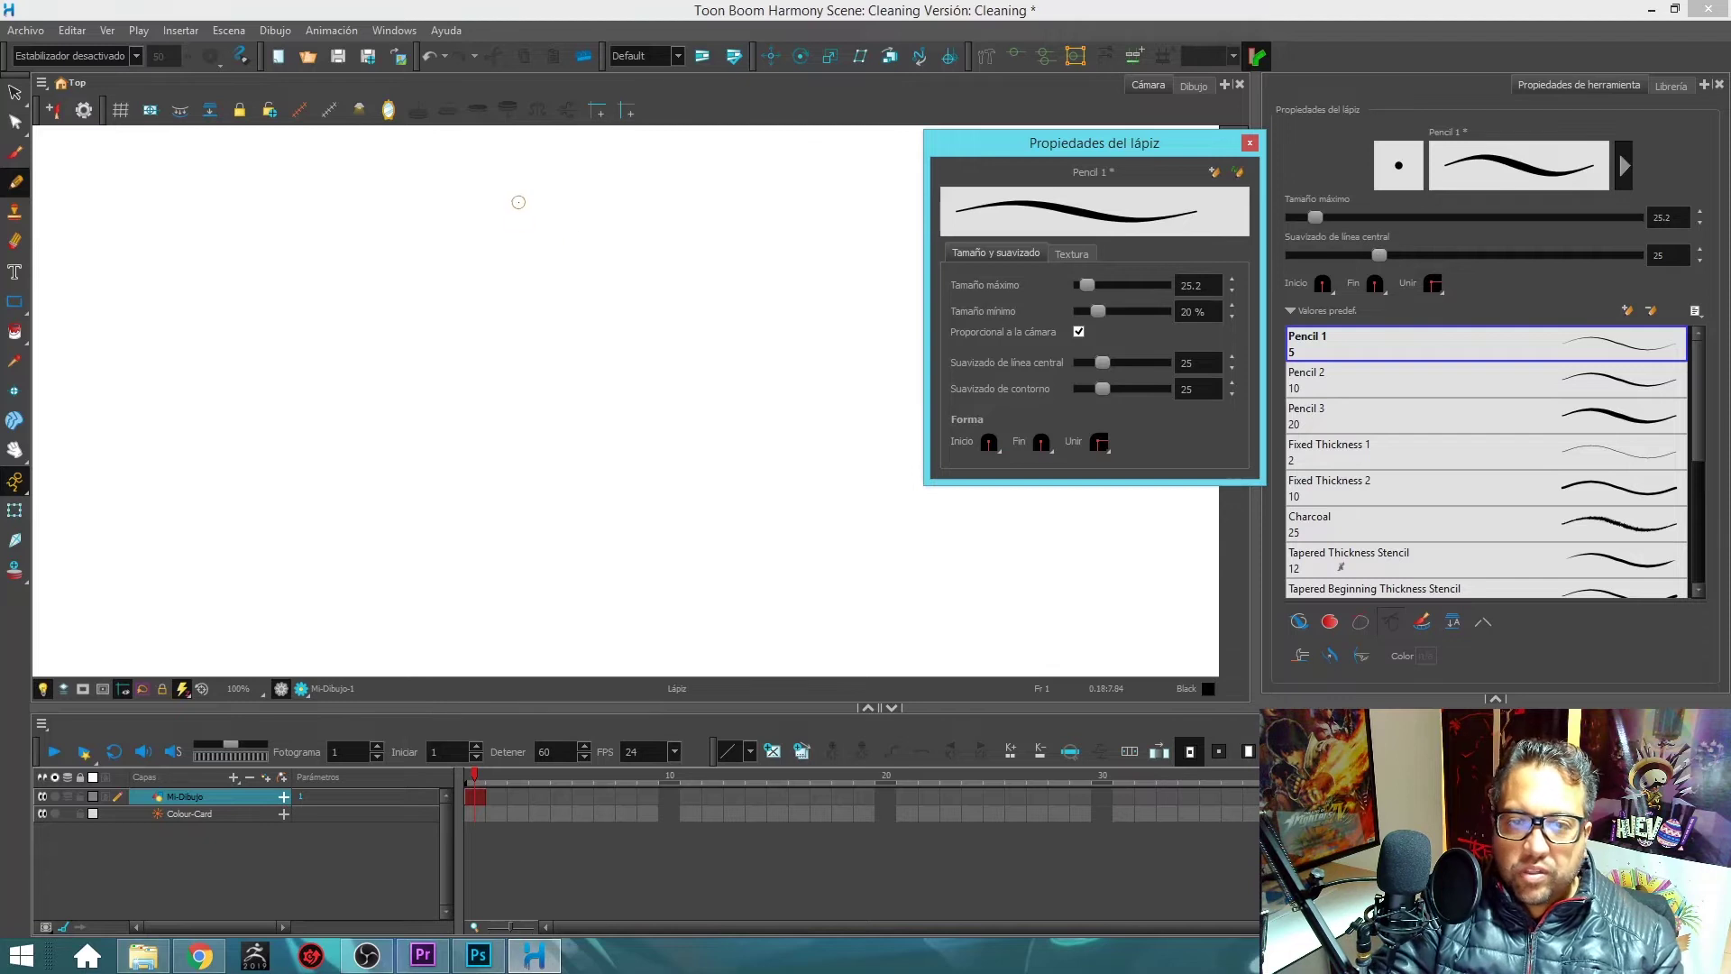
drag(519, 198, 512, 455)
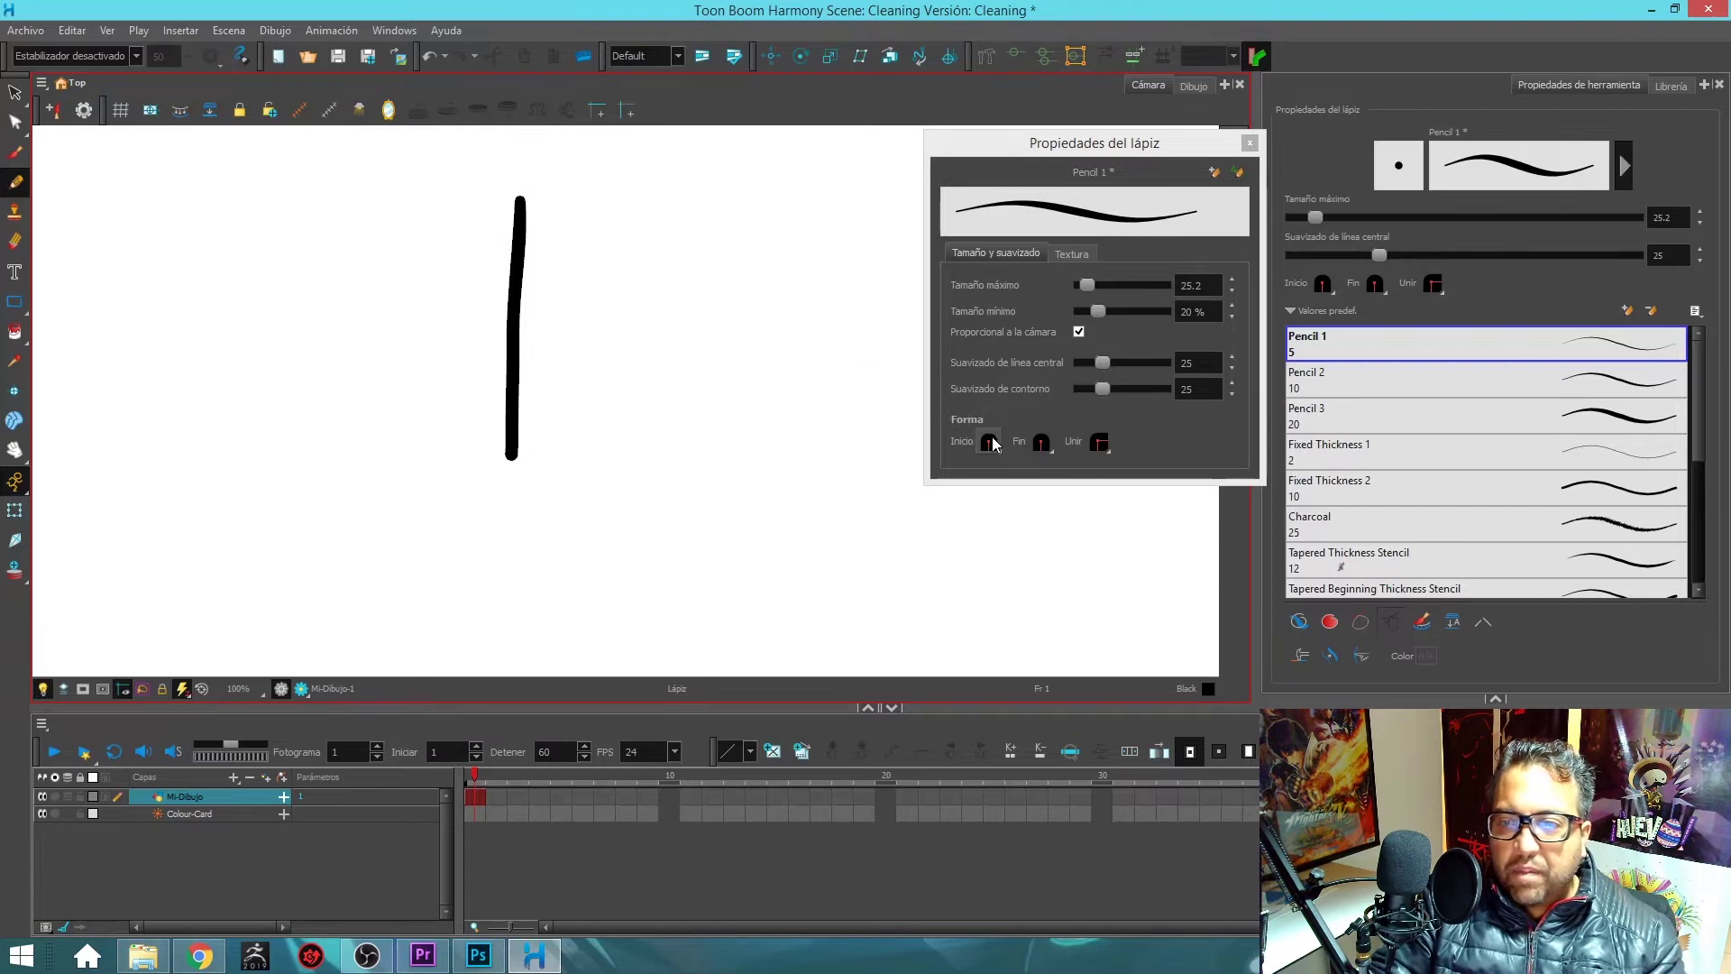
- Set the pencil's start shape to Plano and draw a second vertical stroke beside the first
click(994, 441)
click(1003, 490)
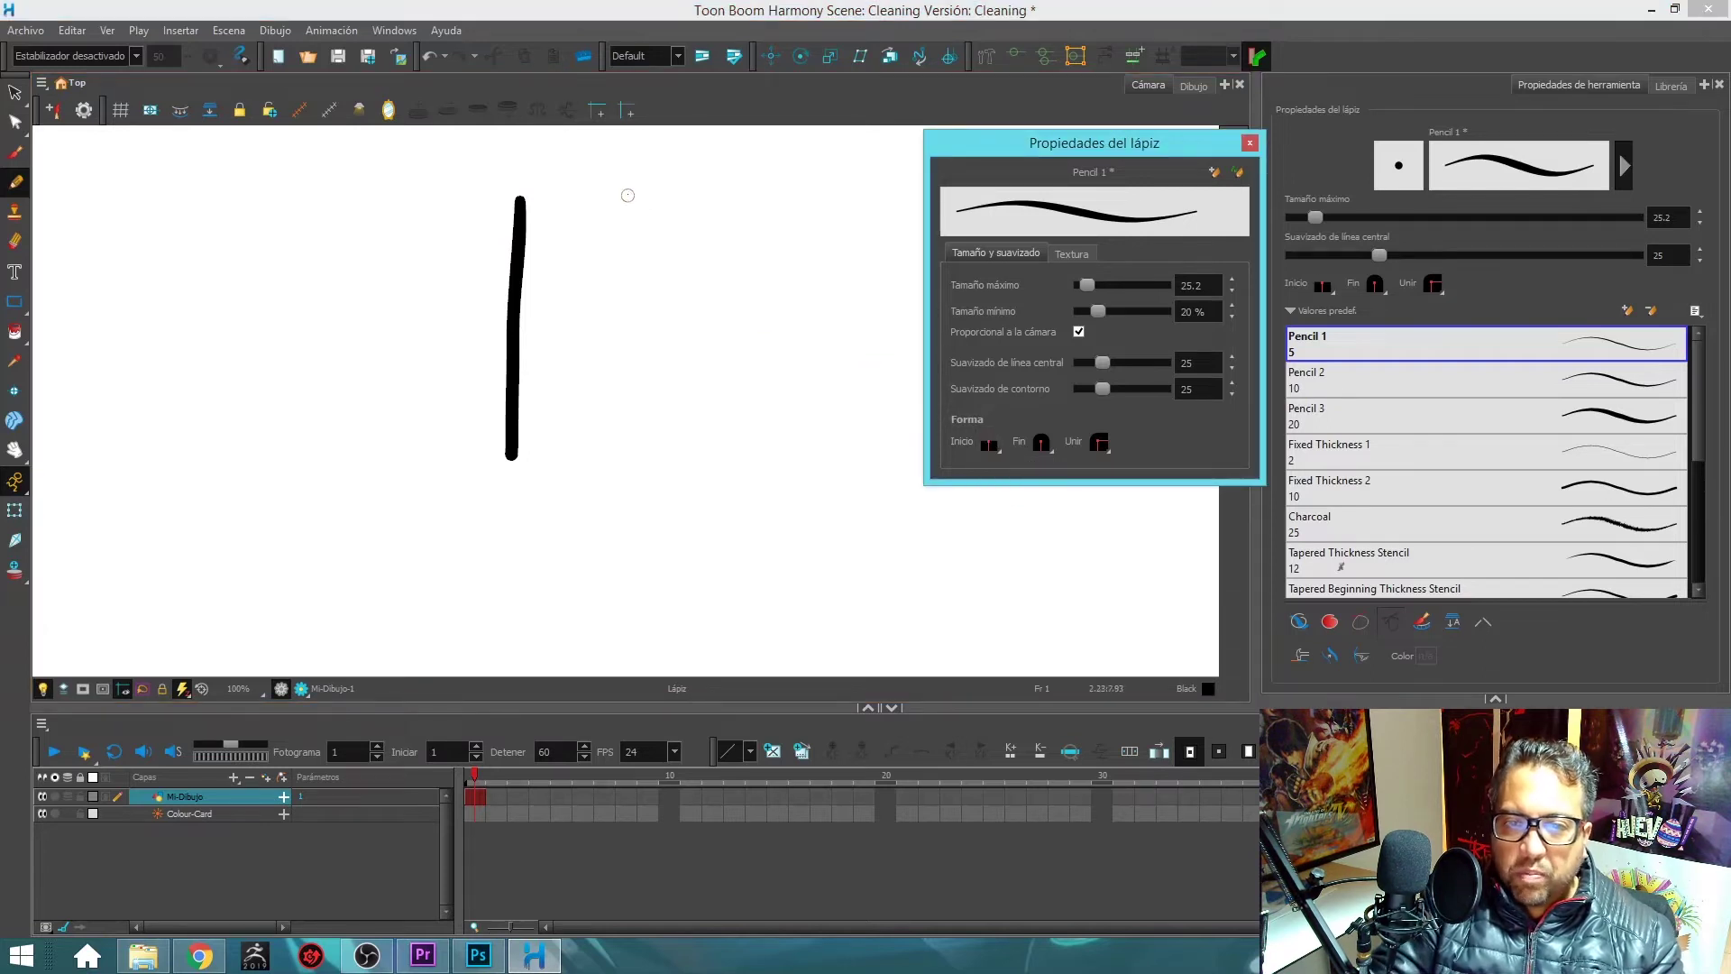
drag(625, 194, 617, 458)
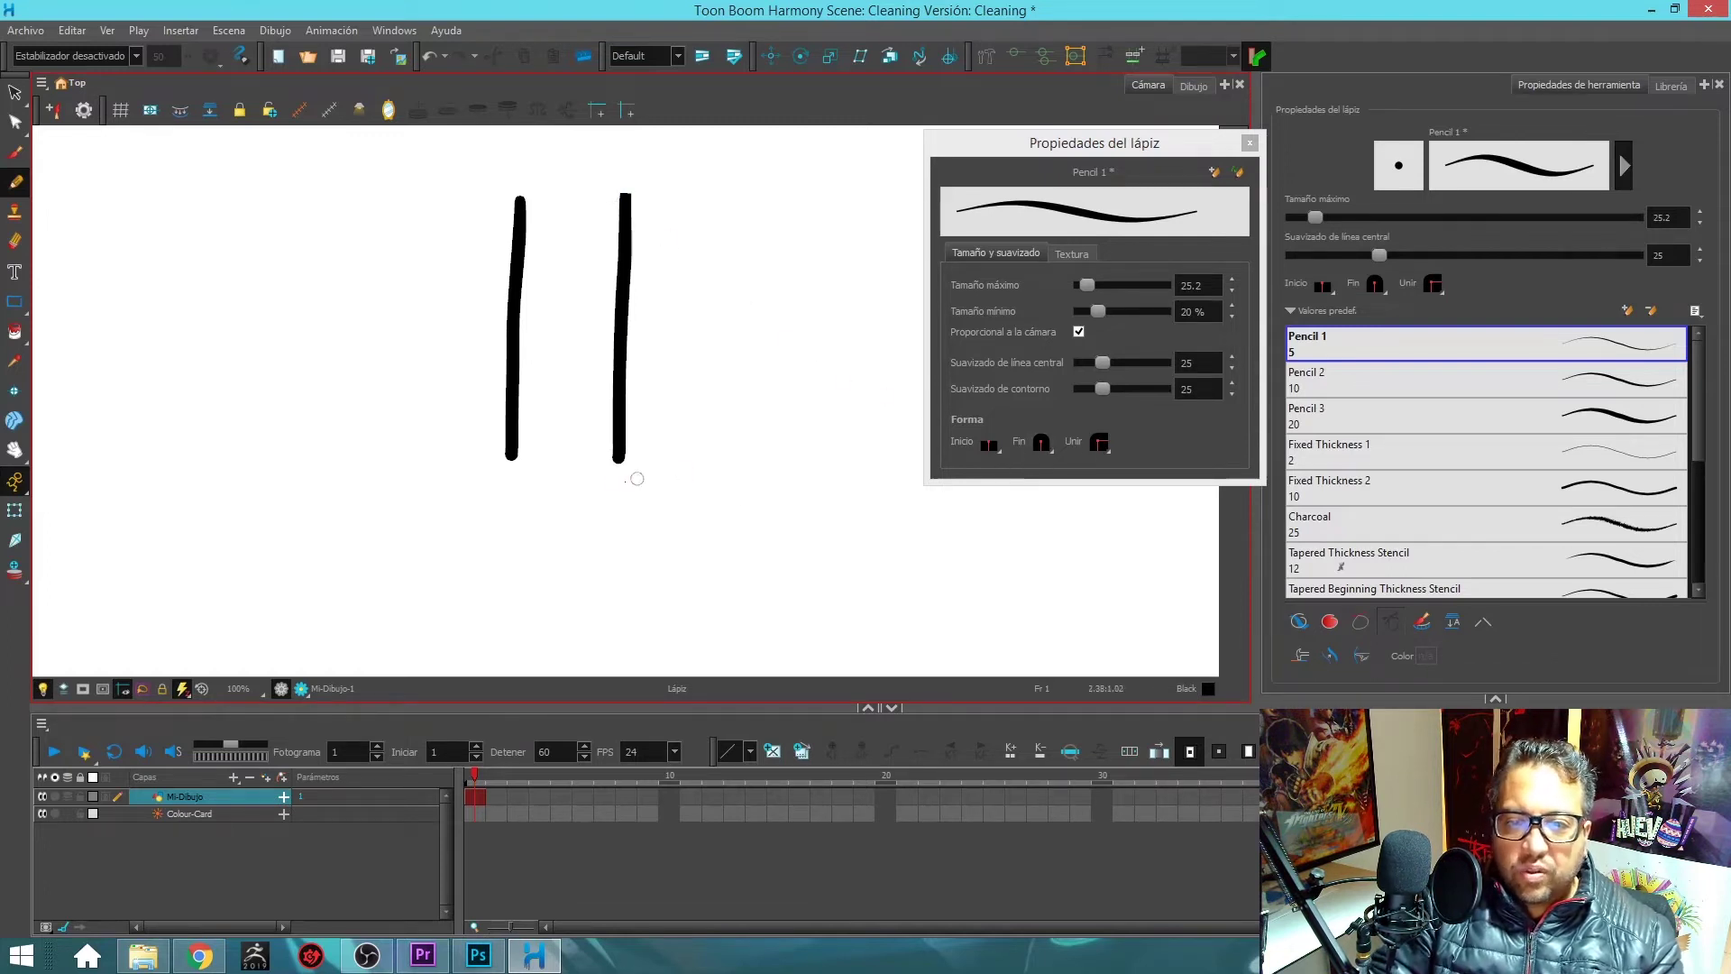
- Set the pencil's end shape to Plano and draw a third vertical stroke
click(1042, 442)
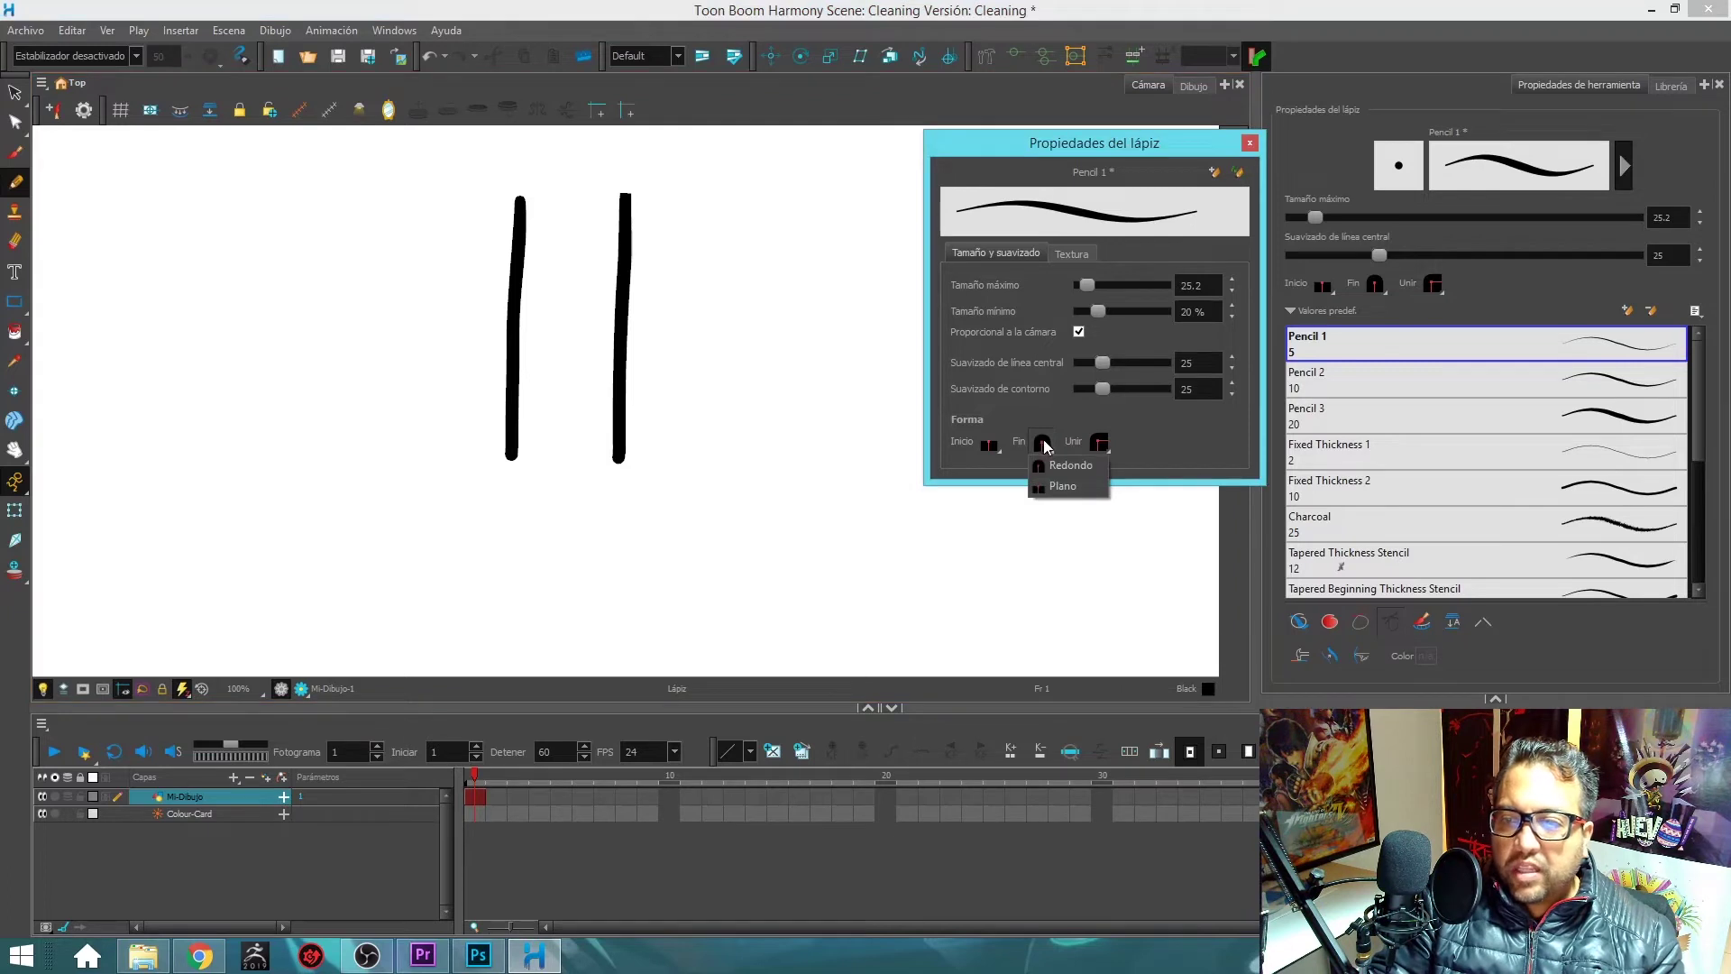
click(1052, 486)
drag(716, 191, 710, 473)
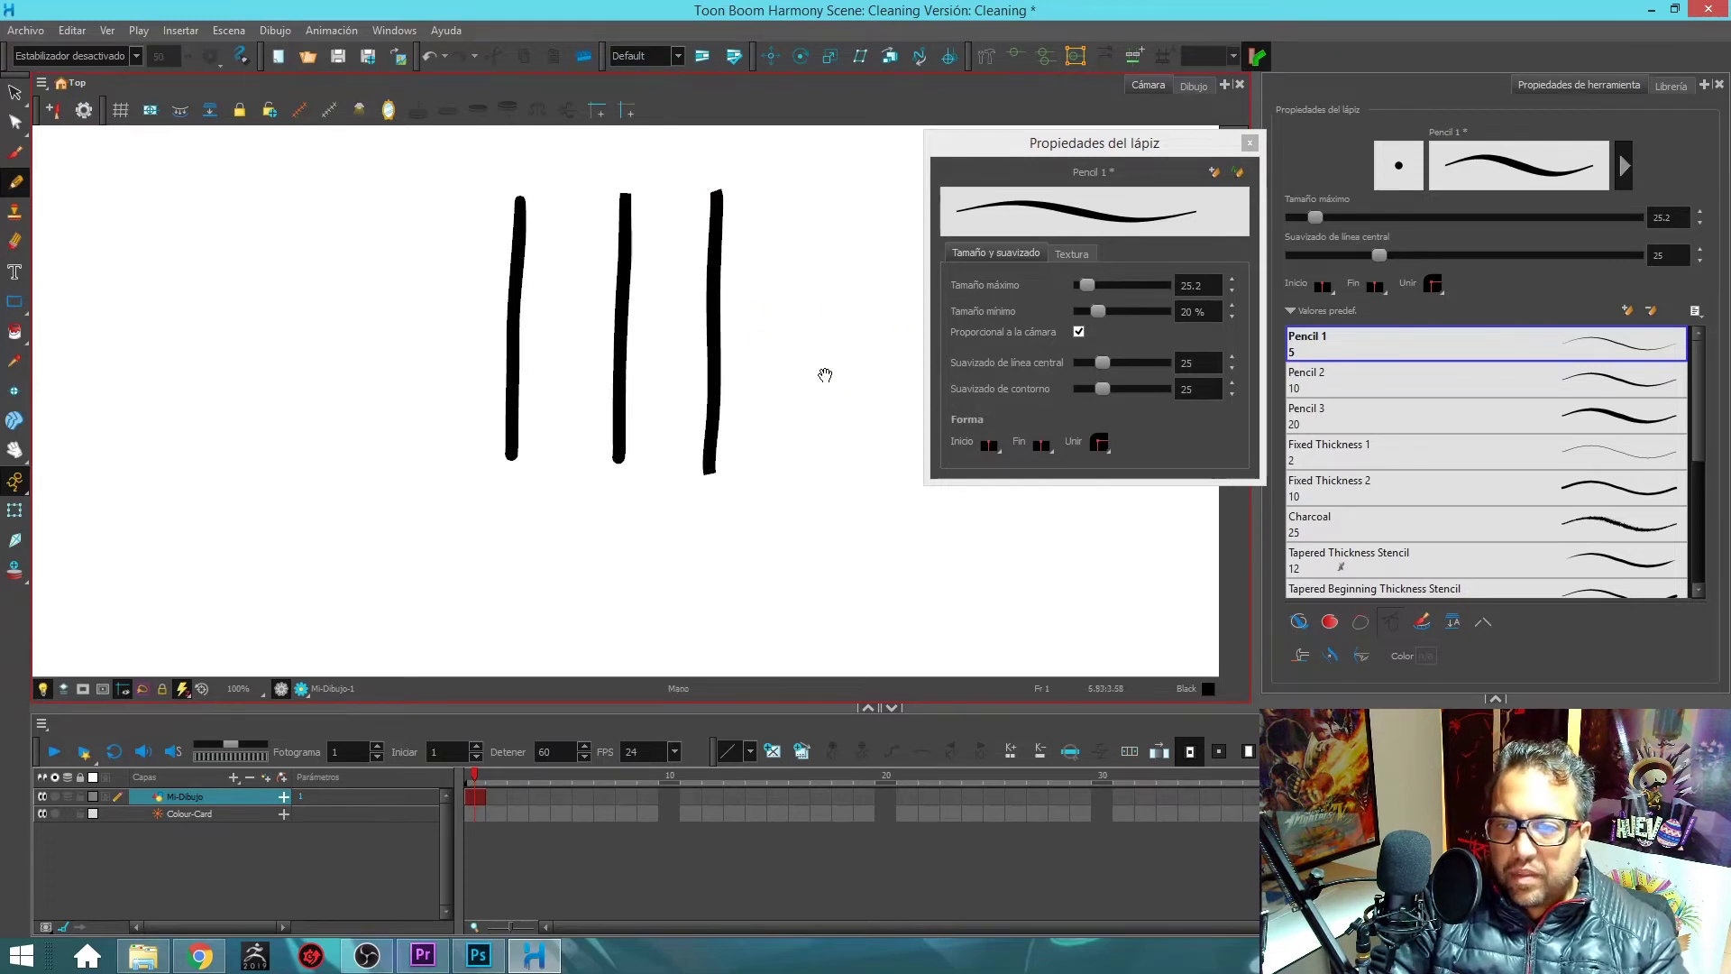
- Draw an angled test stroke with the round join beside the vertical strokes
drag(825, 374, 710, 408)
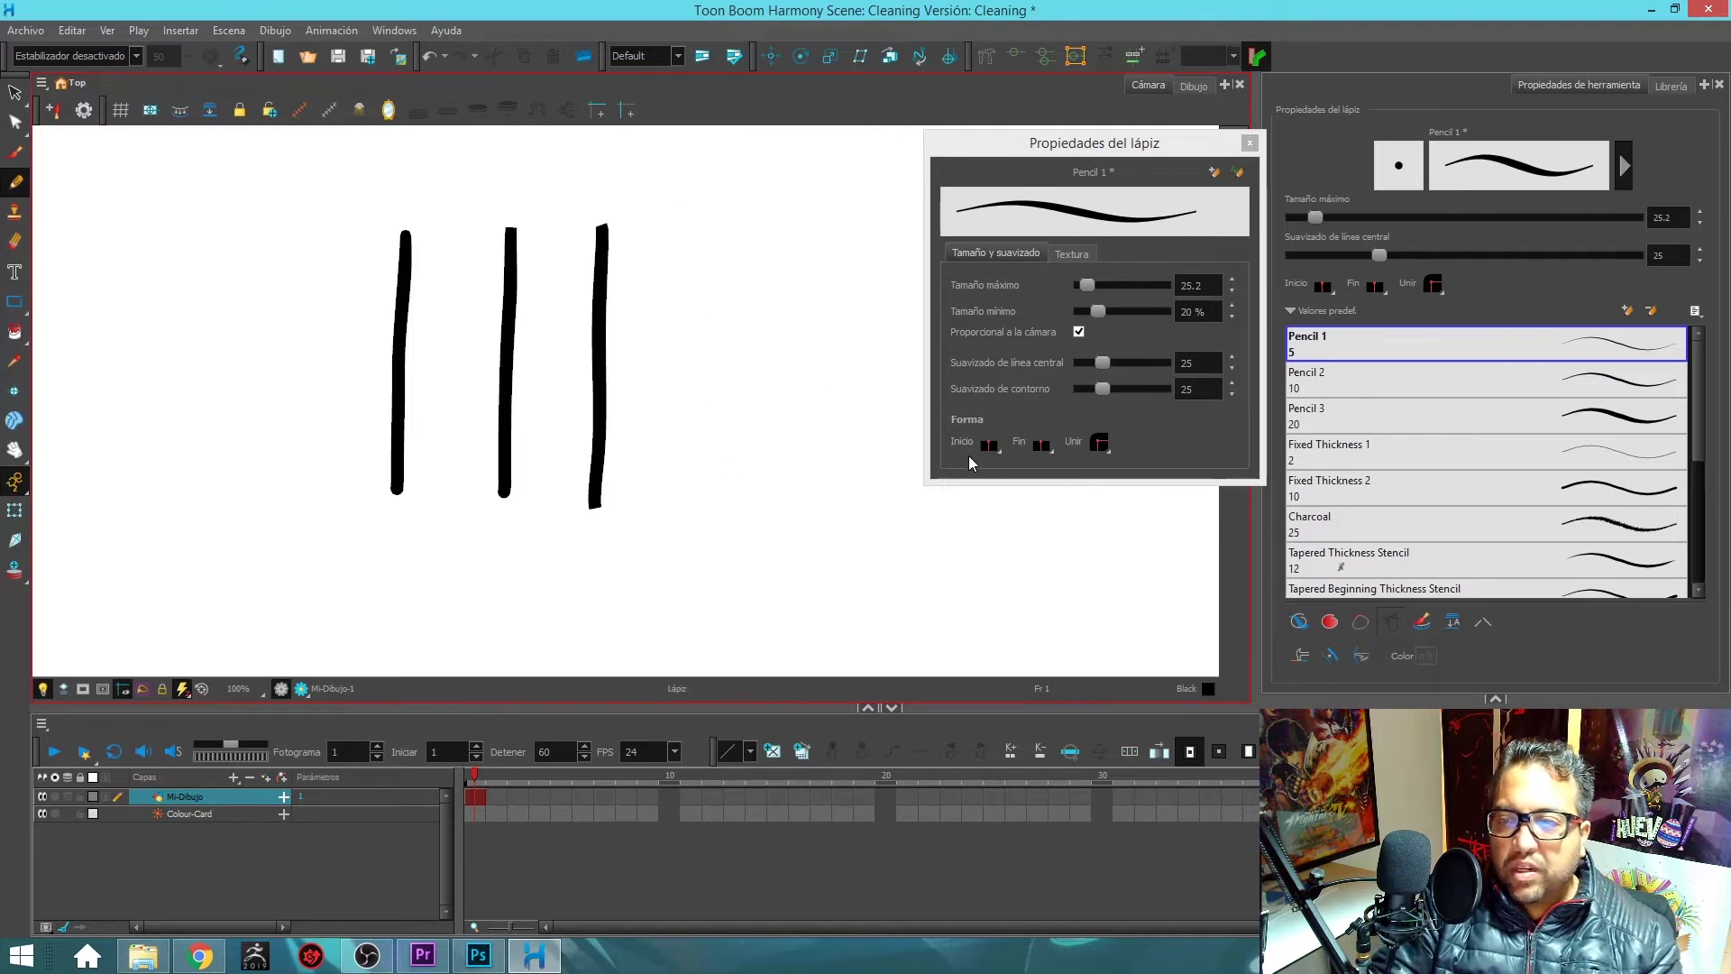
mouse_move(706, 486)
mouse_down()
mouse_move(674, 292)
mouse_move(787, 255)
mouse_up()
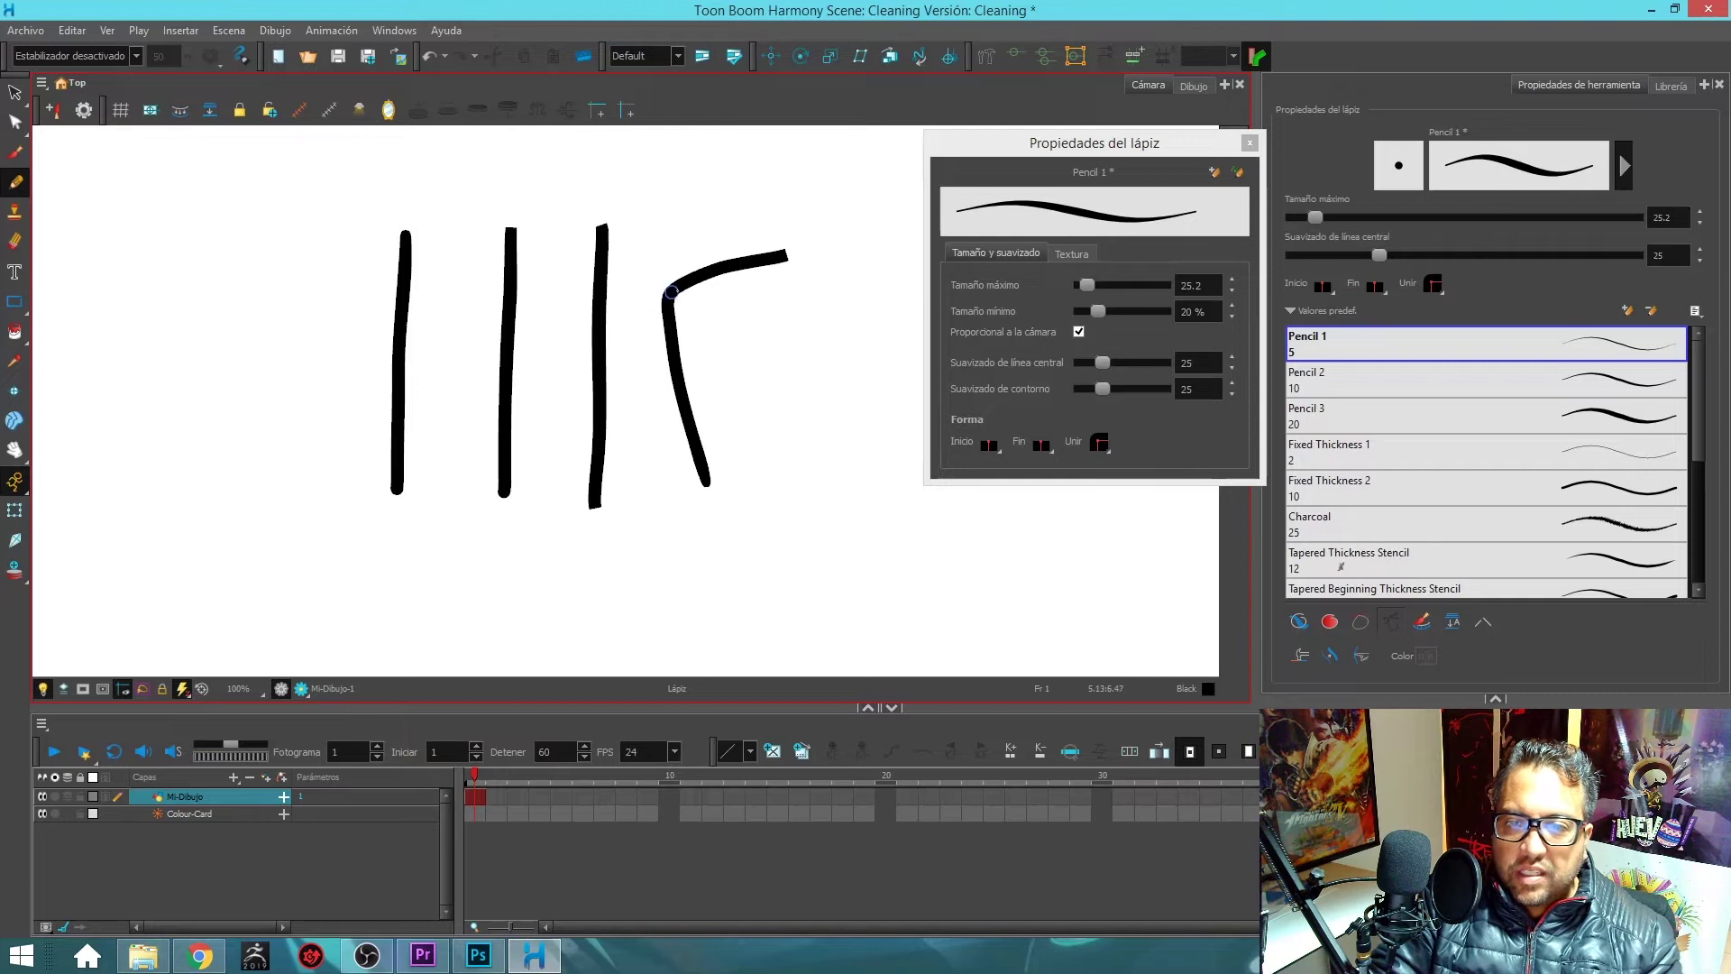
- Set the pencil's join shape to Inglete and draw a second angled stroke beside the round-joined one
click(1101, 442)
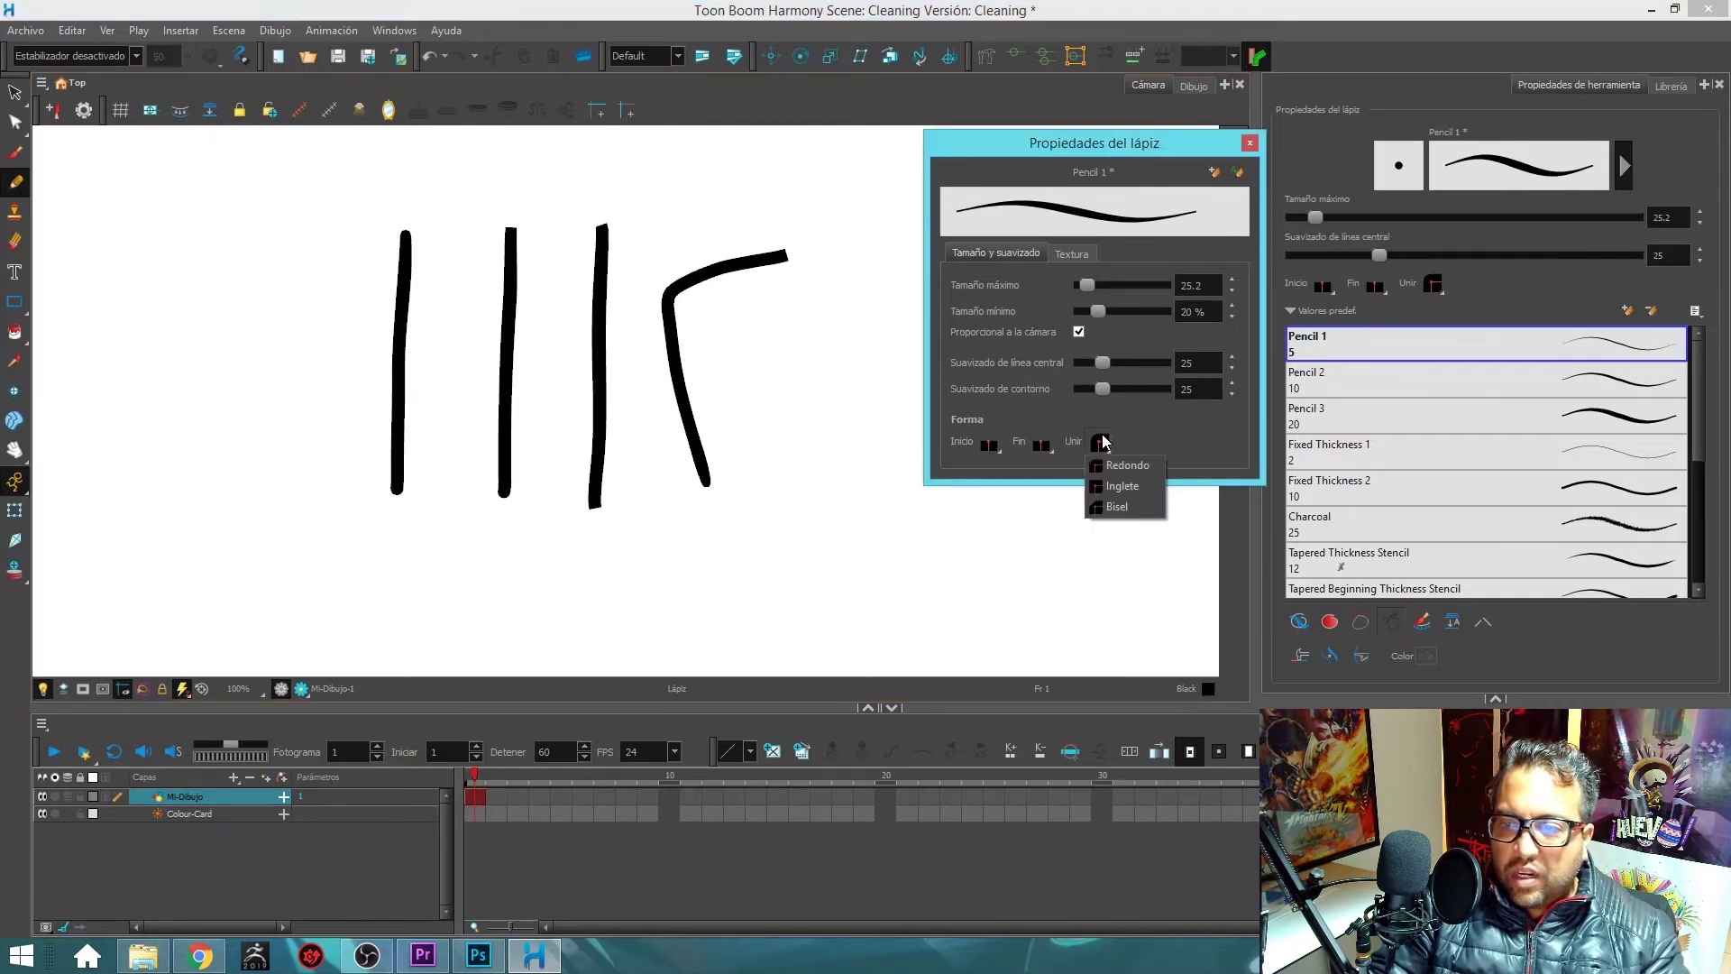
click(1118, 488)
drag(777, 496, 522, 536)
mouse_move(666, 503)
mouse_down()
mouse_move(619, 371)
mouse_move(635, 333)
mouse_move(725, 295)
mouse_up()
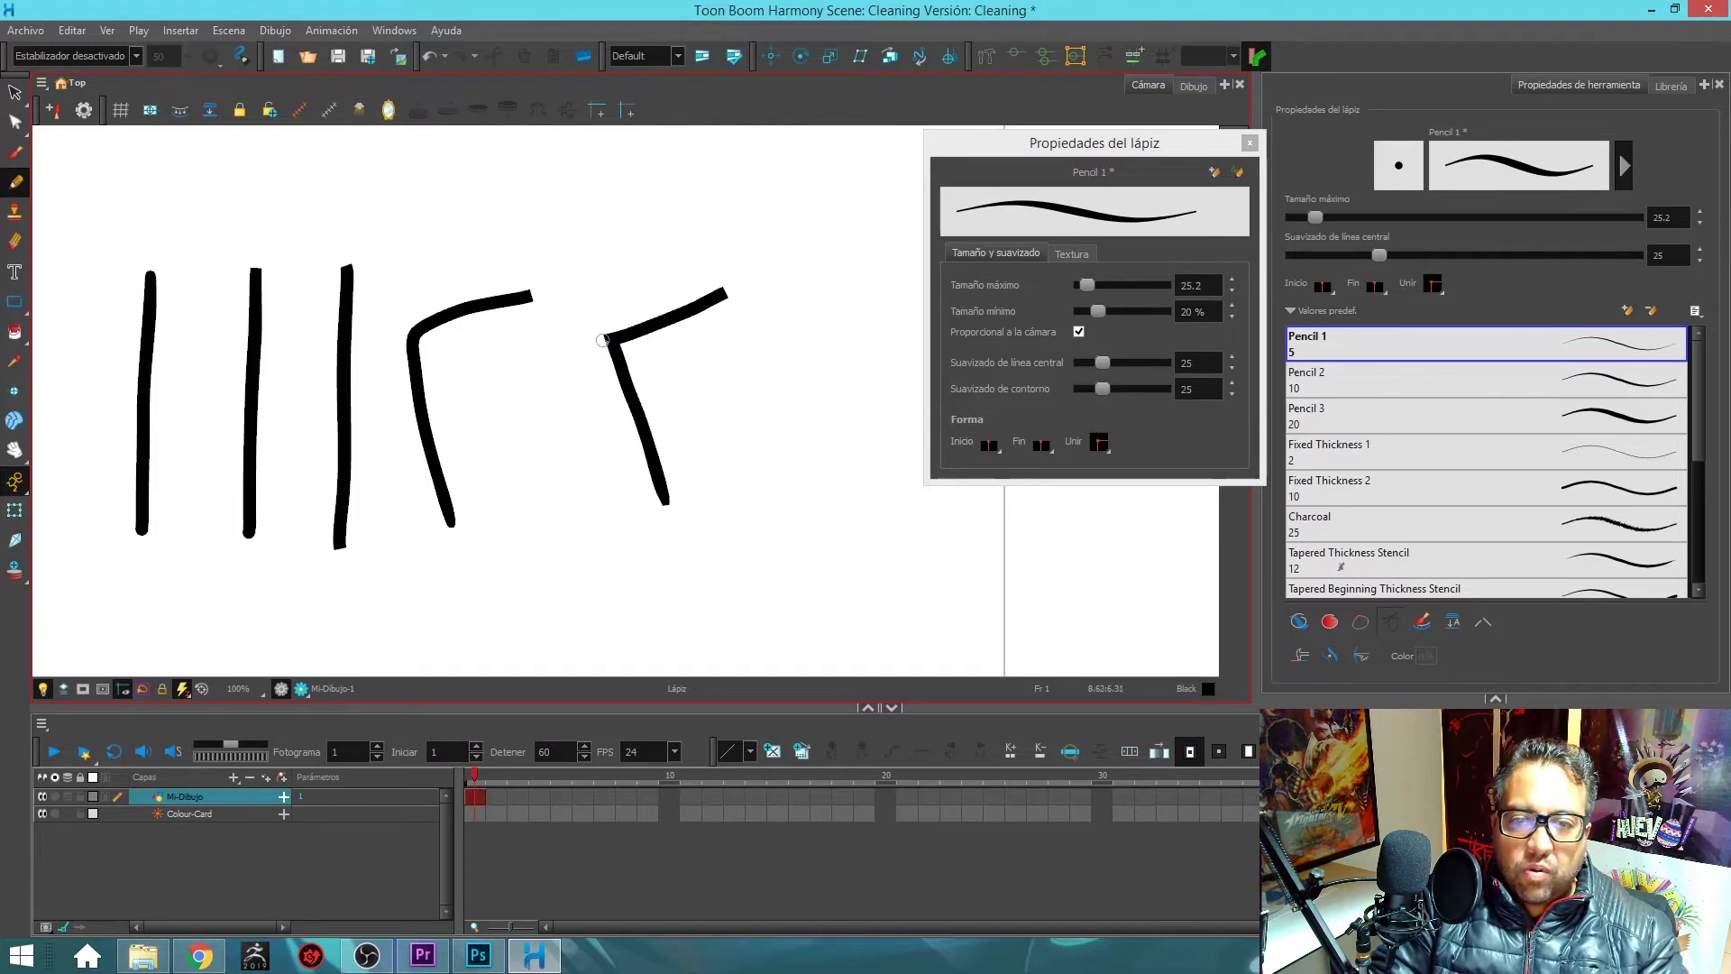
- Set the pencil's join shape to Bisel
drag(724, 356, 665, 356)
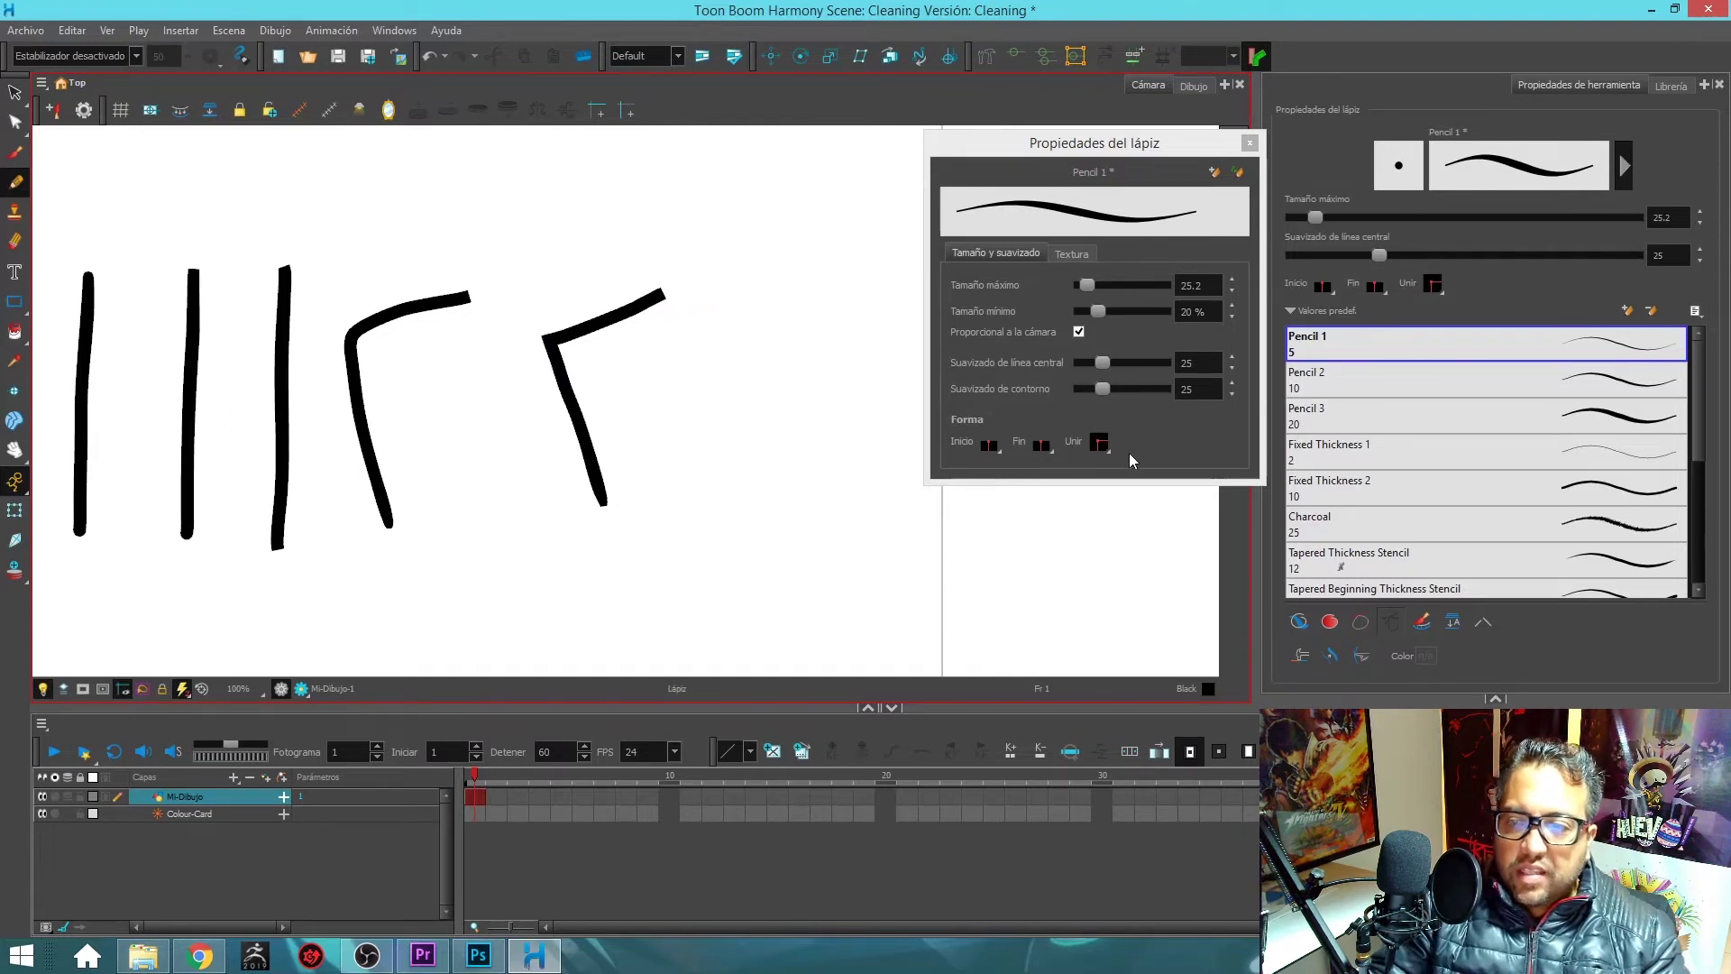
click(1100, 442)
click(1116, 509)
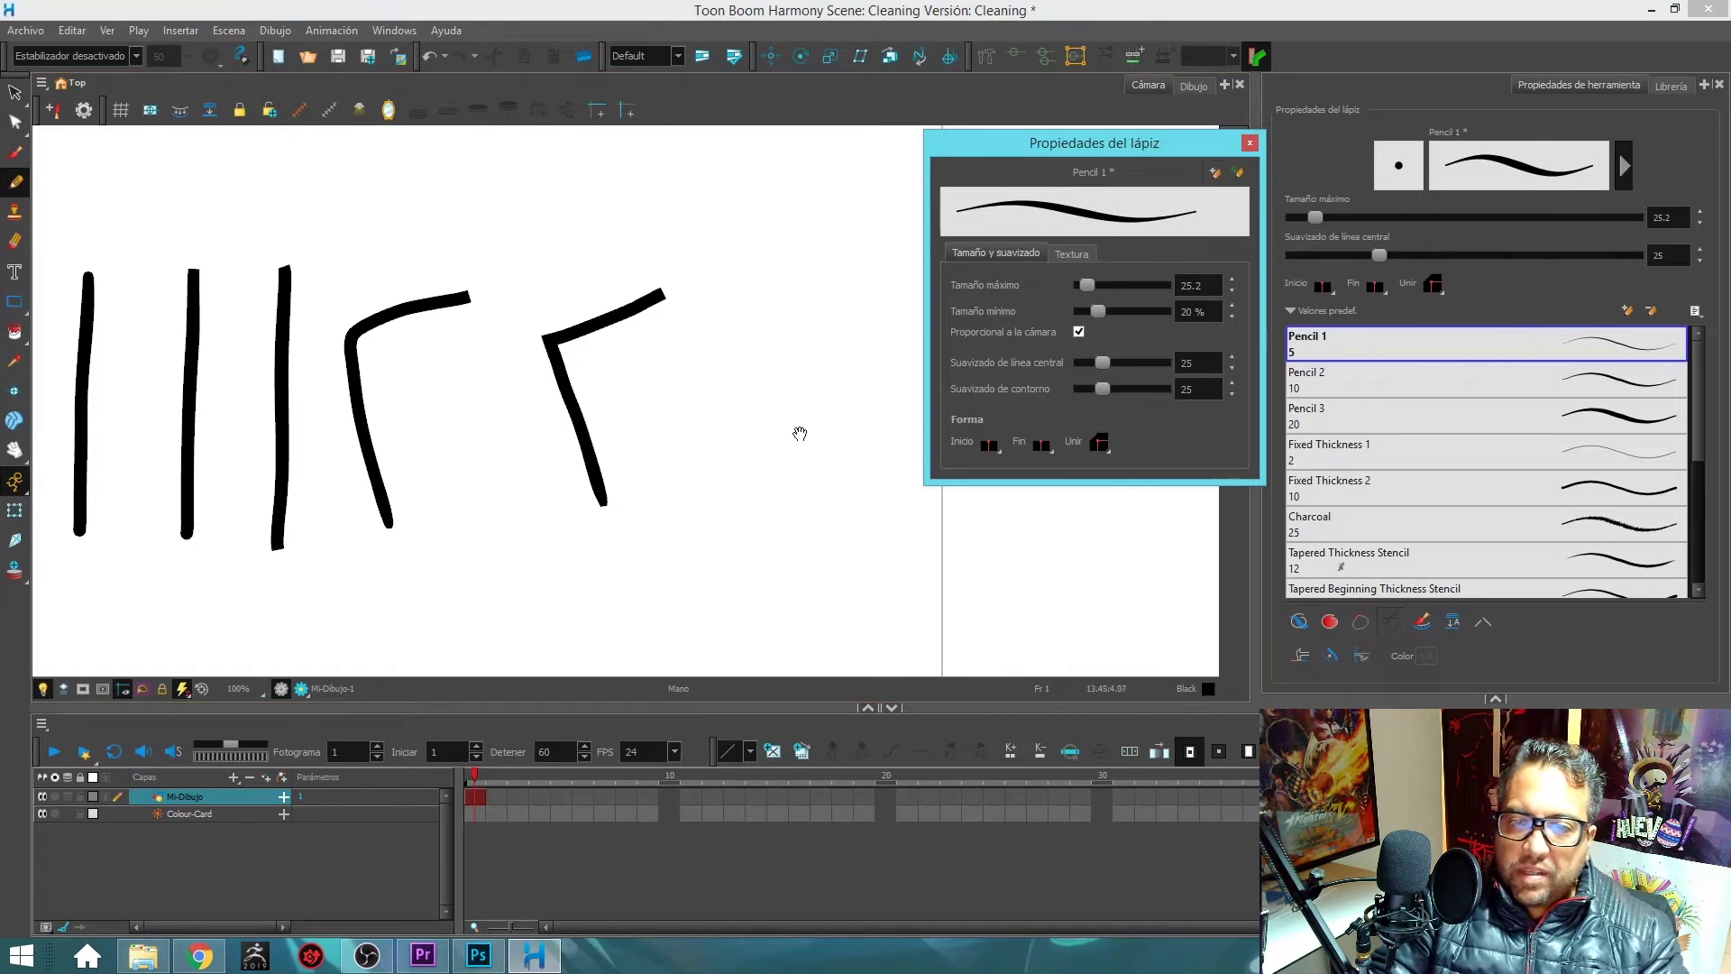
- Draw a third angled test stroke with the Bisel join beside the mitred one
drag(804, 429, 654, 491)
mouse_move(655, 557)
mouse_down()
mouse_move(609, 374)
mouse_move(710, 337)
mouse_up()
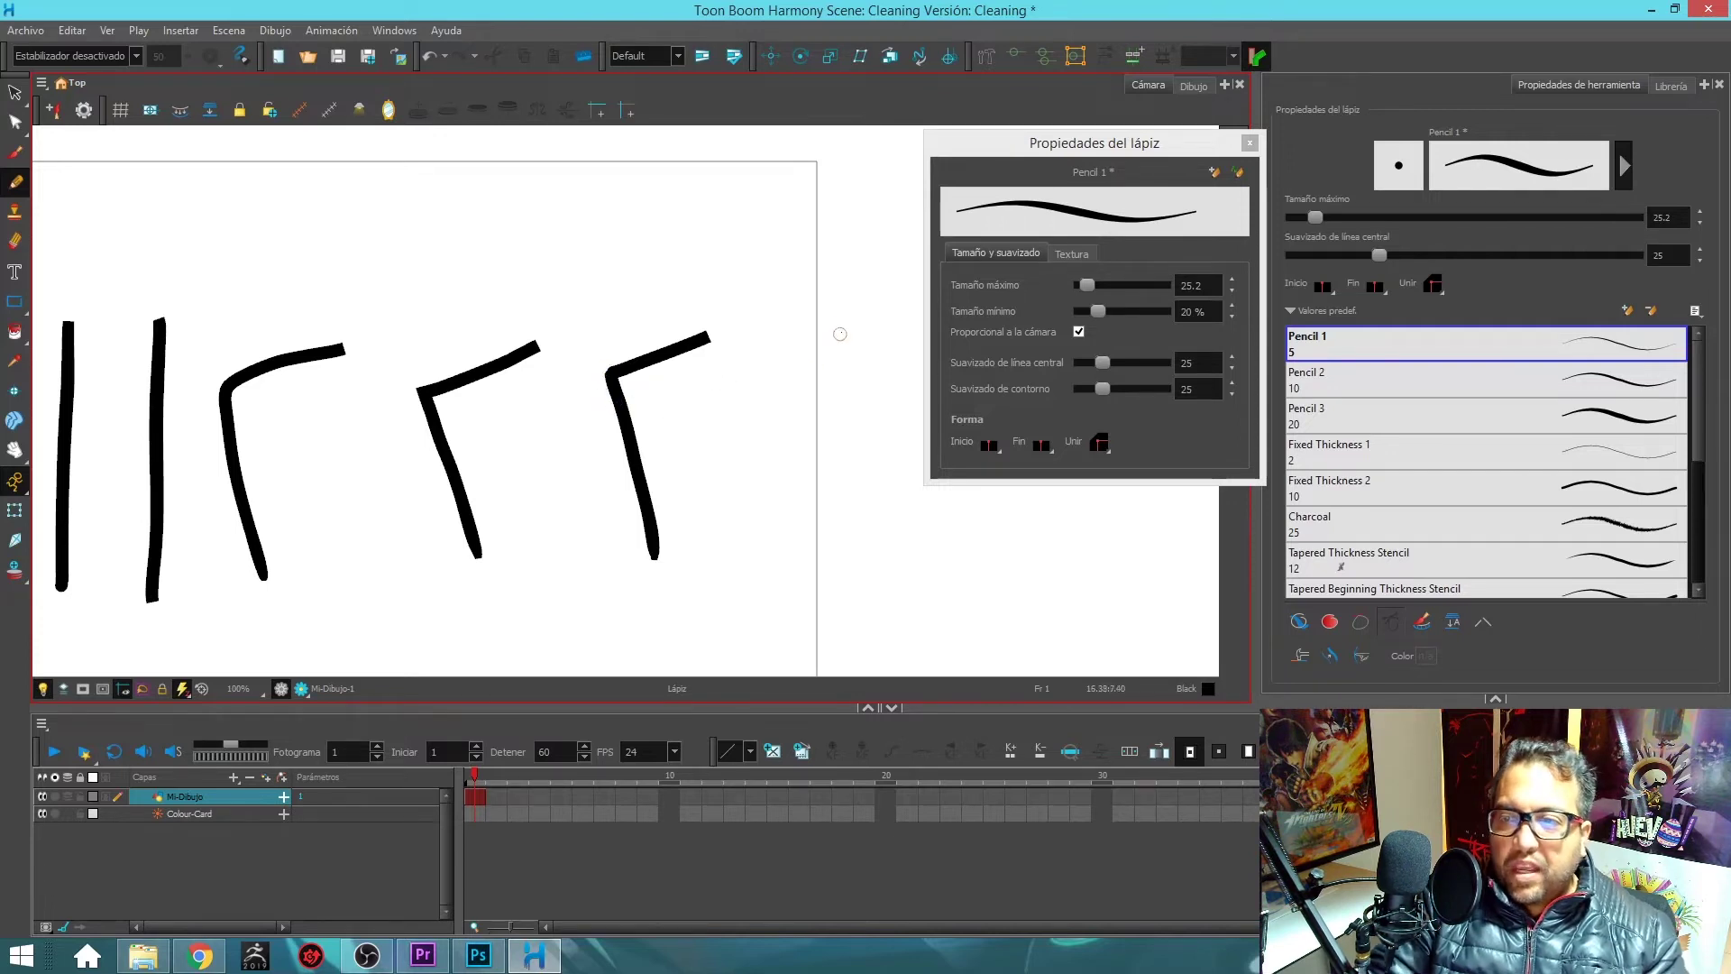
- Review the available pencil textures and close the pencil properties window
click(1071, 256)
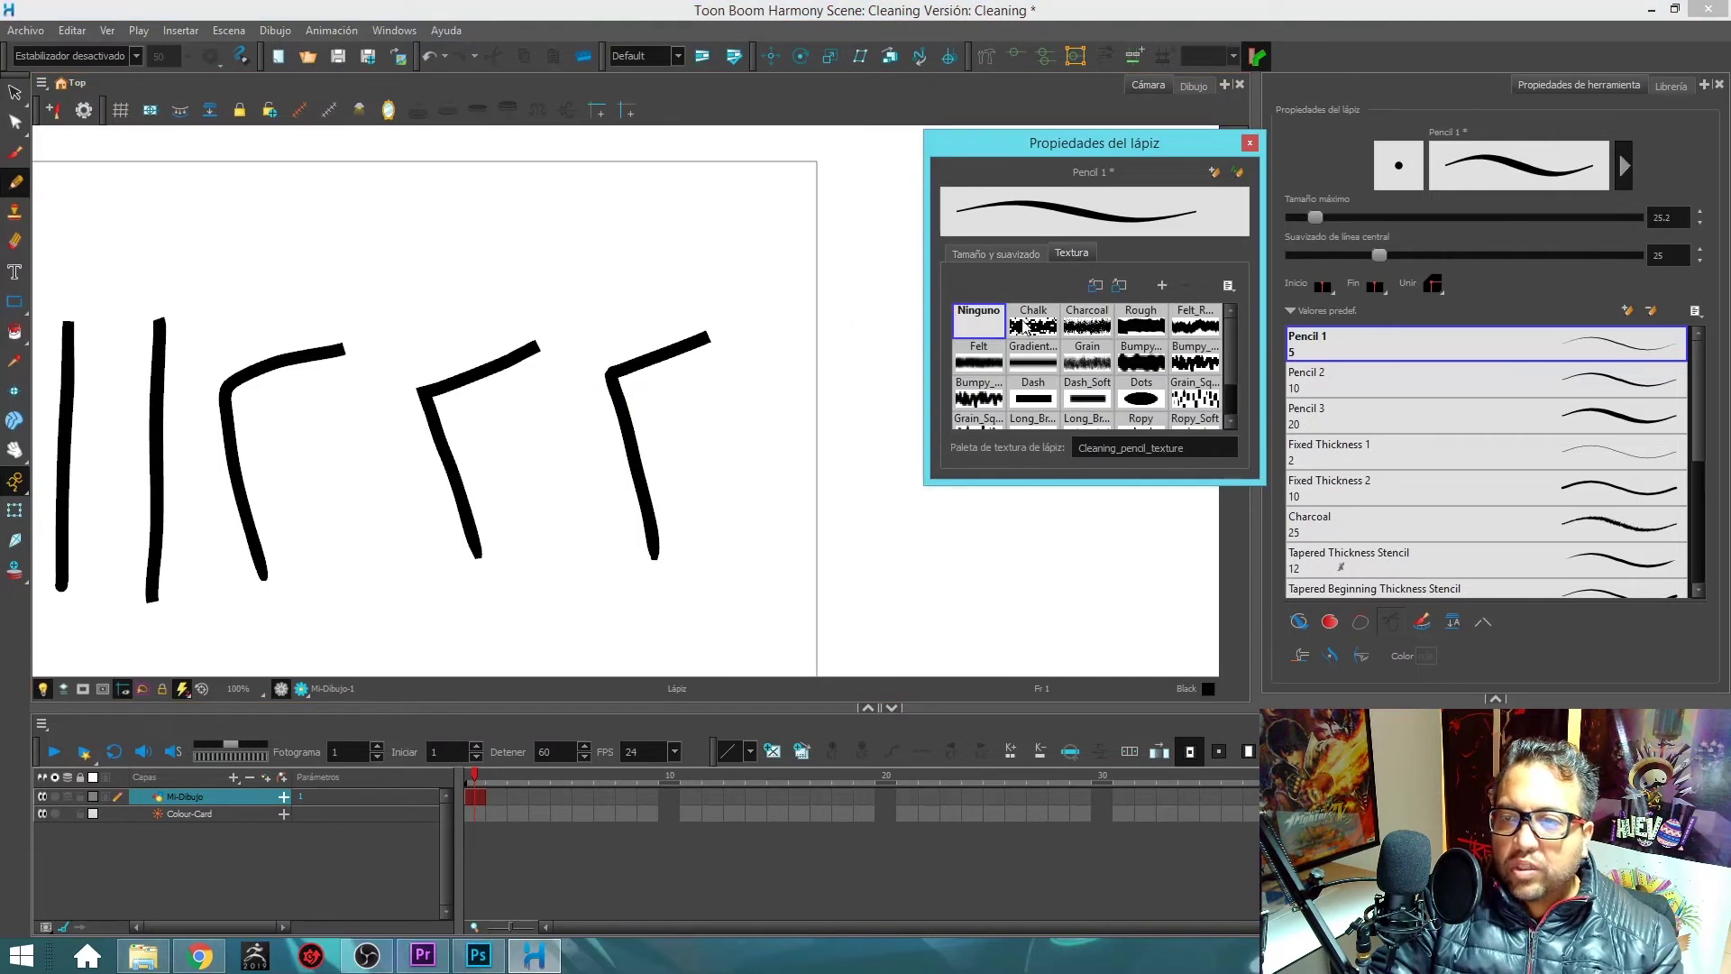
mouse_move(1237, 350)
mouse_down()
mouse_move(1232, 410)
mouse_move(1231, 334)
mouse_up()
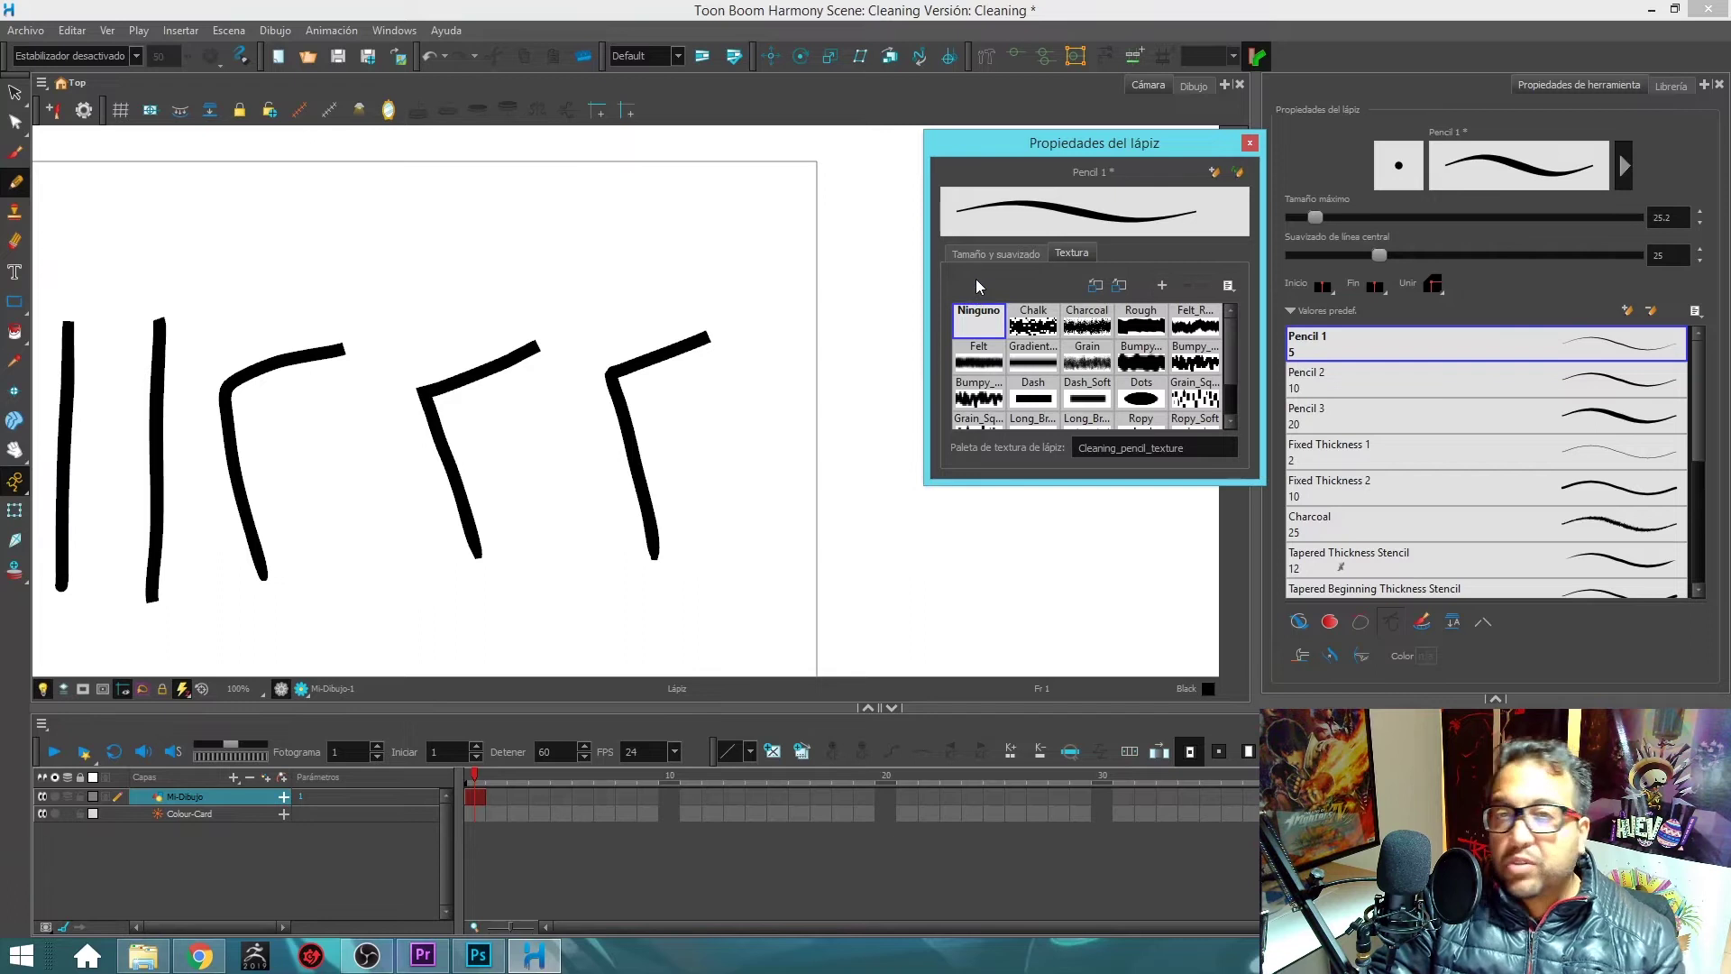
click(997, 254)
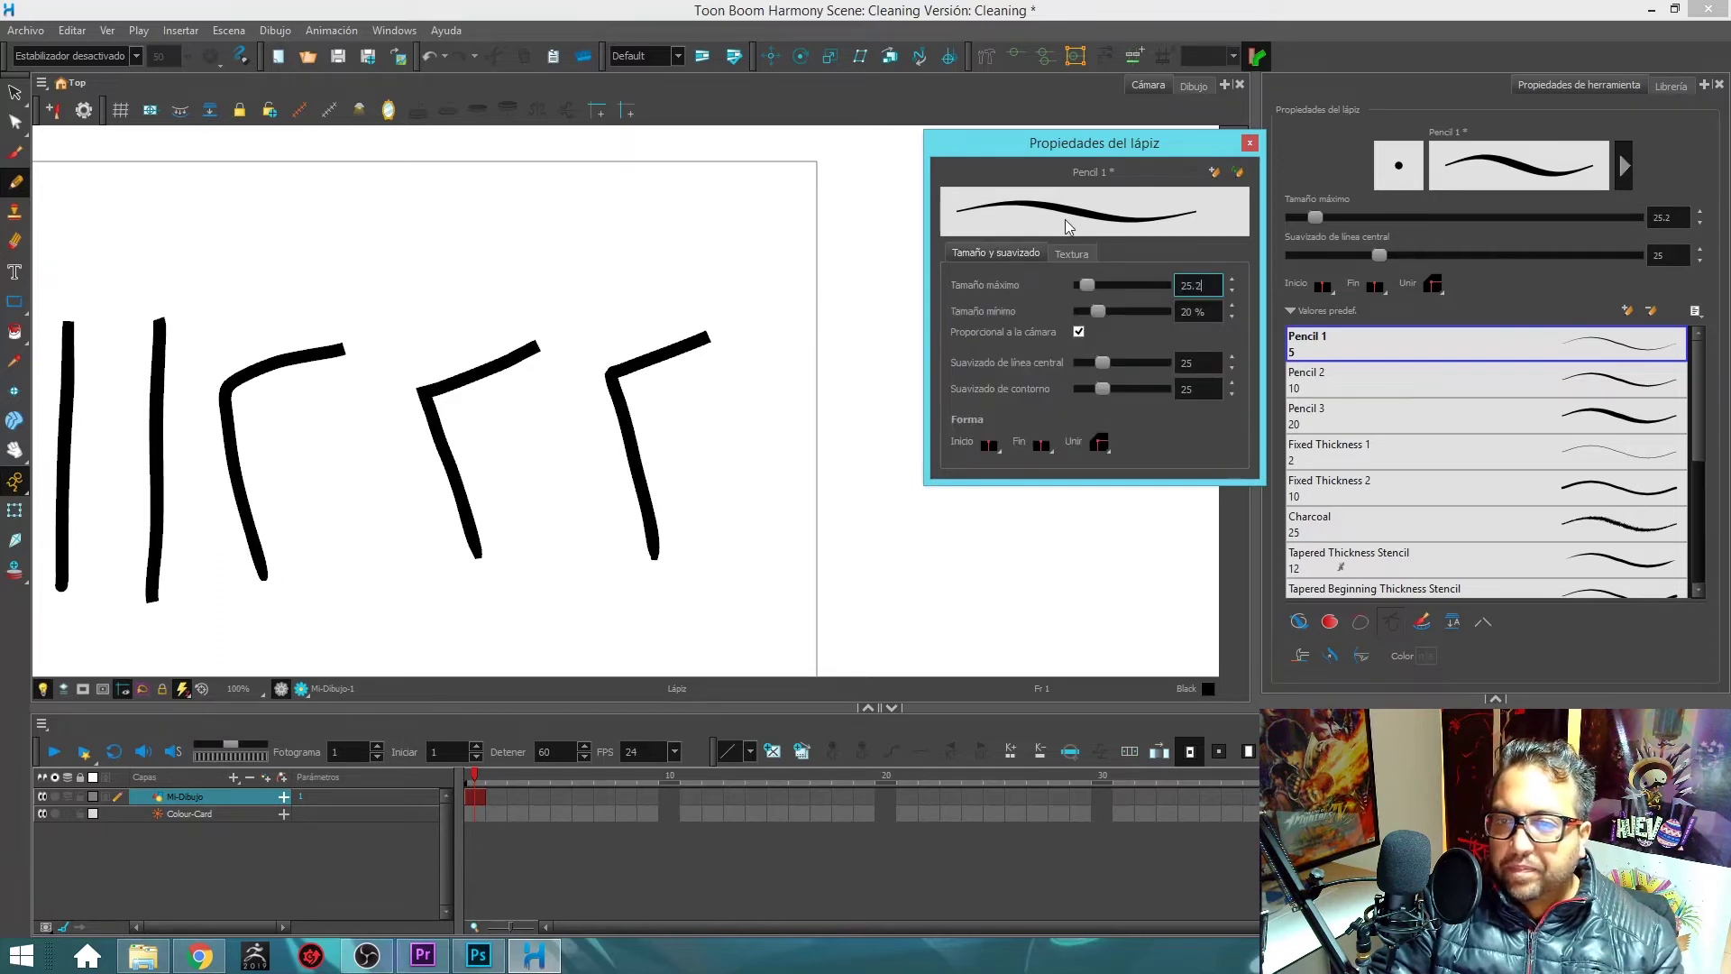
click(1251, 144)
- Select all the vertical and angled test strokes and delete them
mouse_move(795, 355)
mouse_down()
mouse_move(882, 321)
mouse_move(1121, 283)
mouse_up()
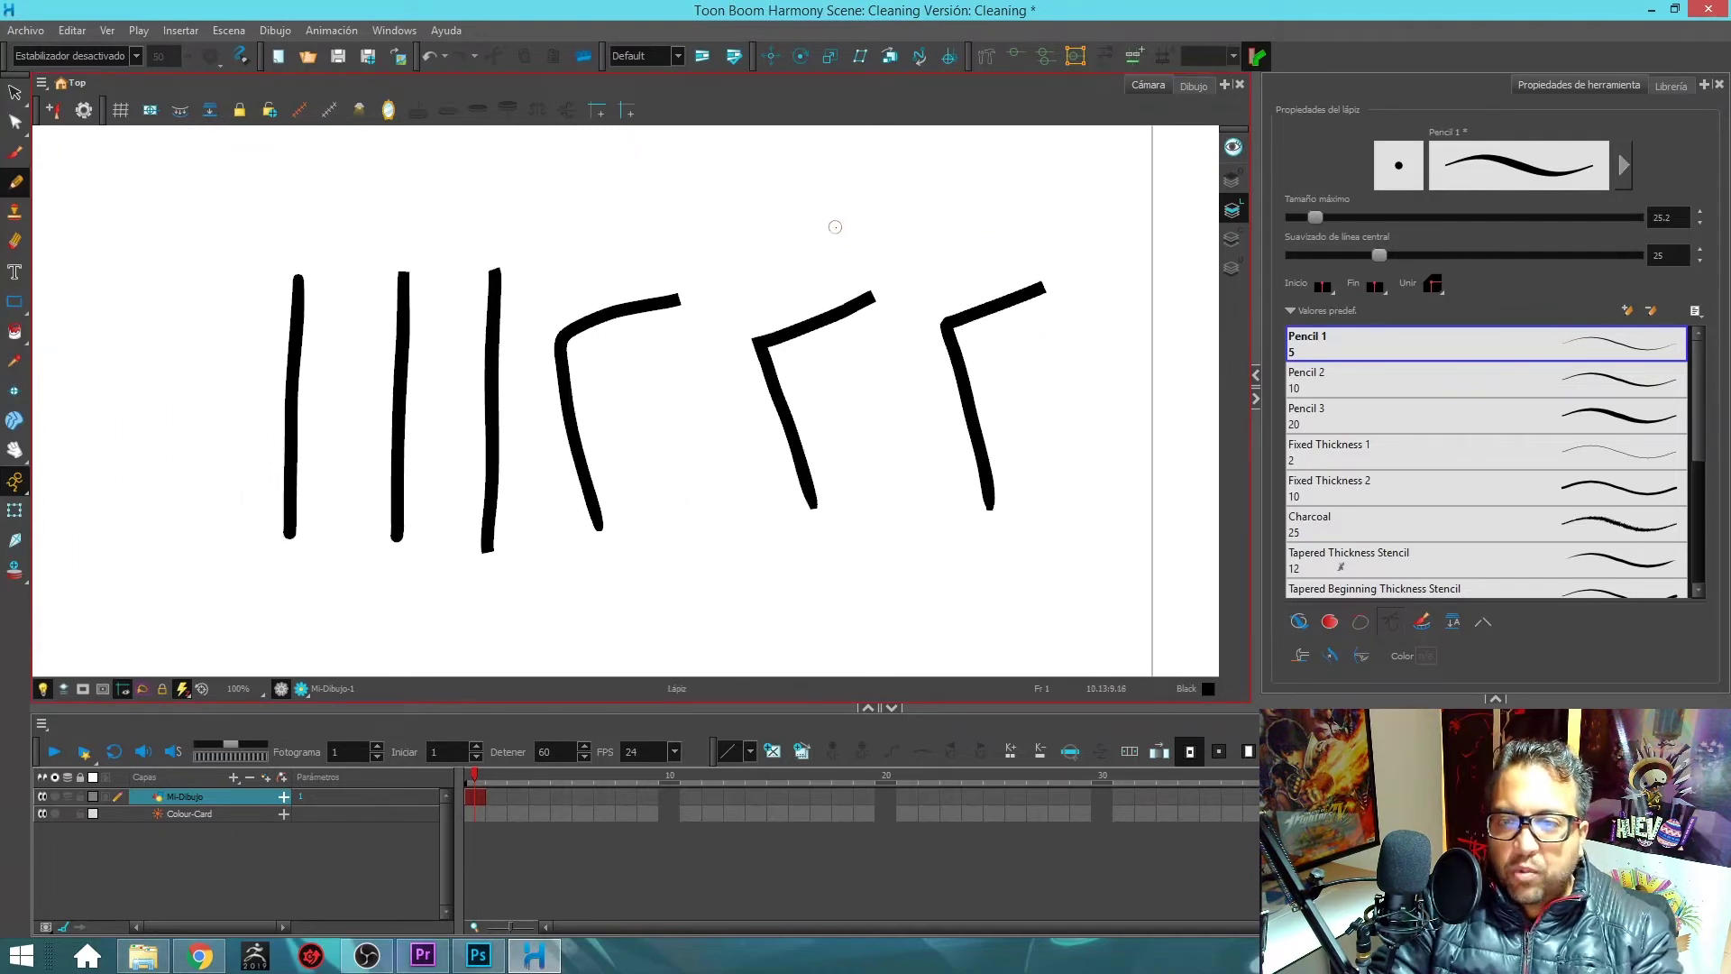
key(alt+s)
mouse_move(868, 203)
mouse_down()
mouse_move(379, 502)
mouse_move(847, 213)
mouse_up()
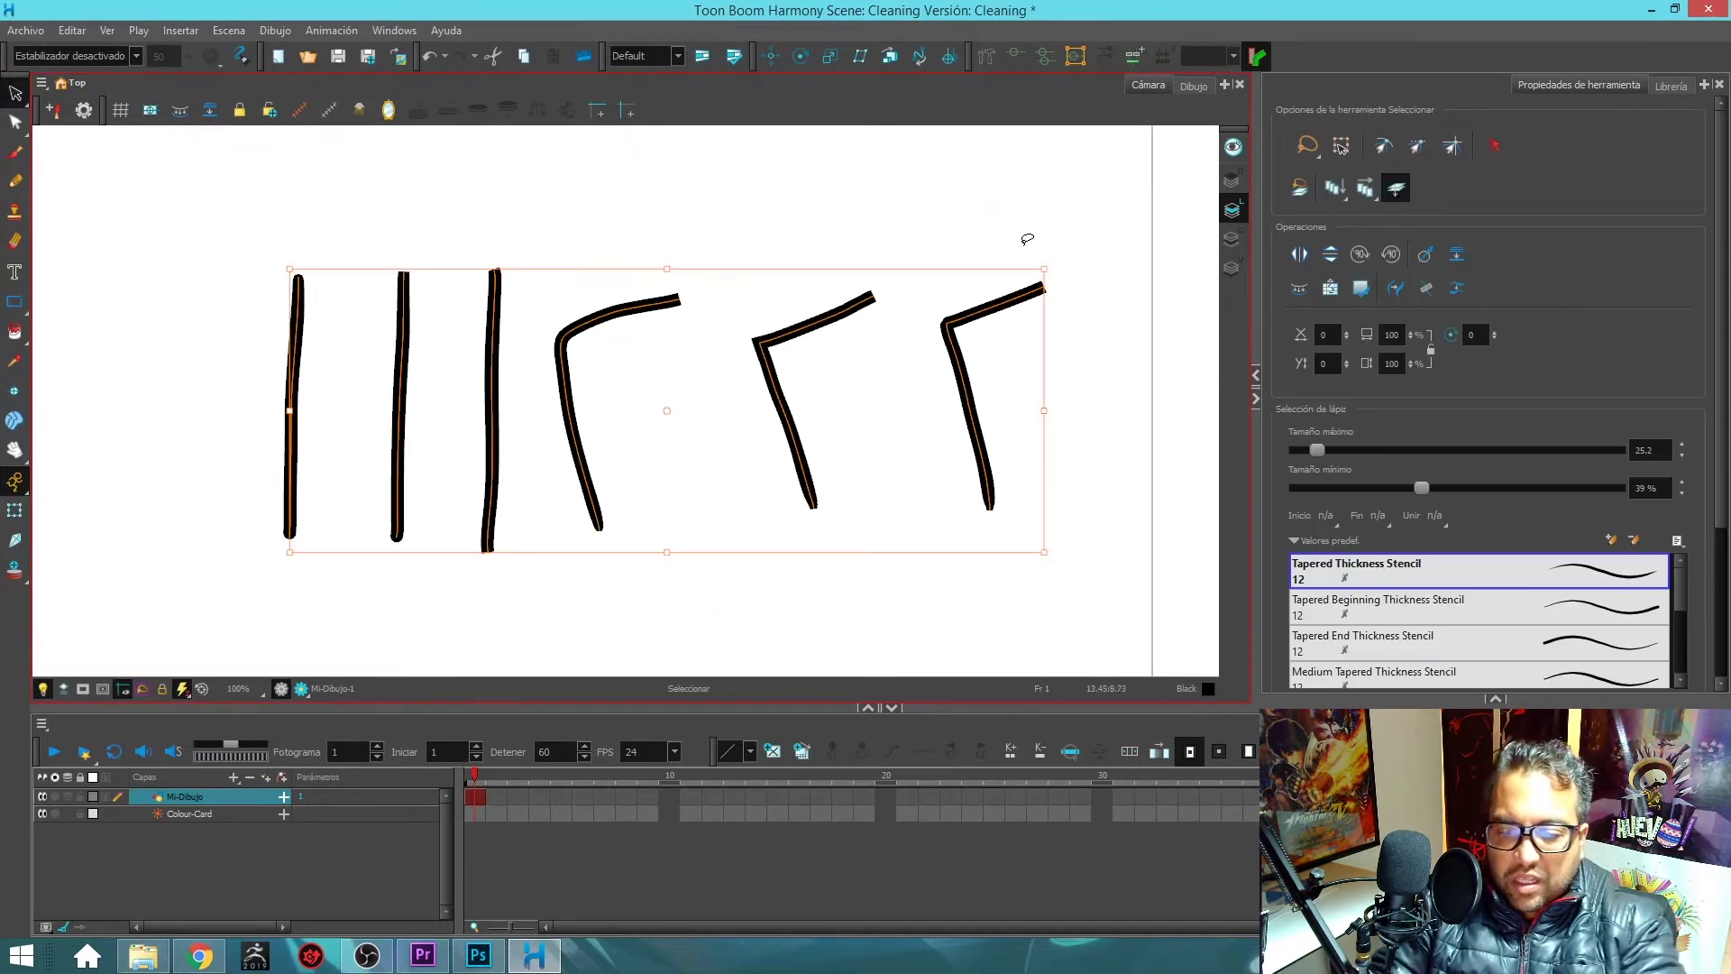
key(Delete)
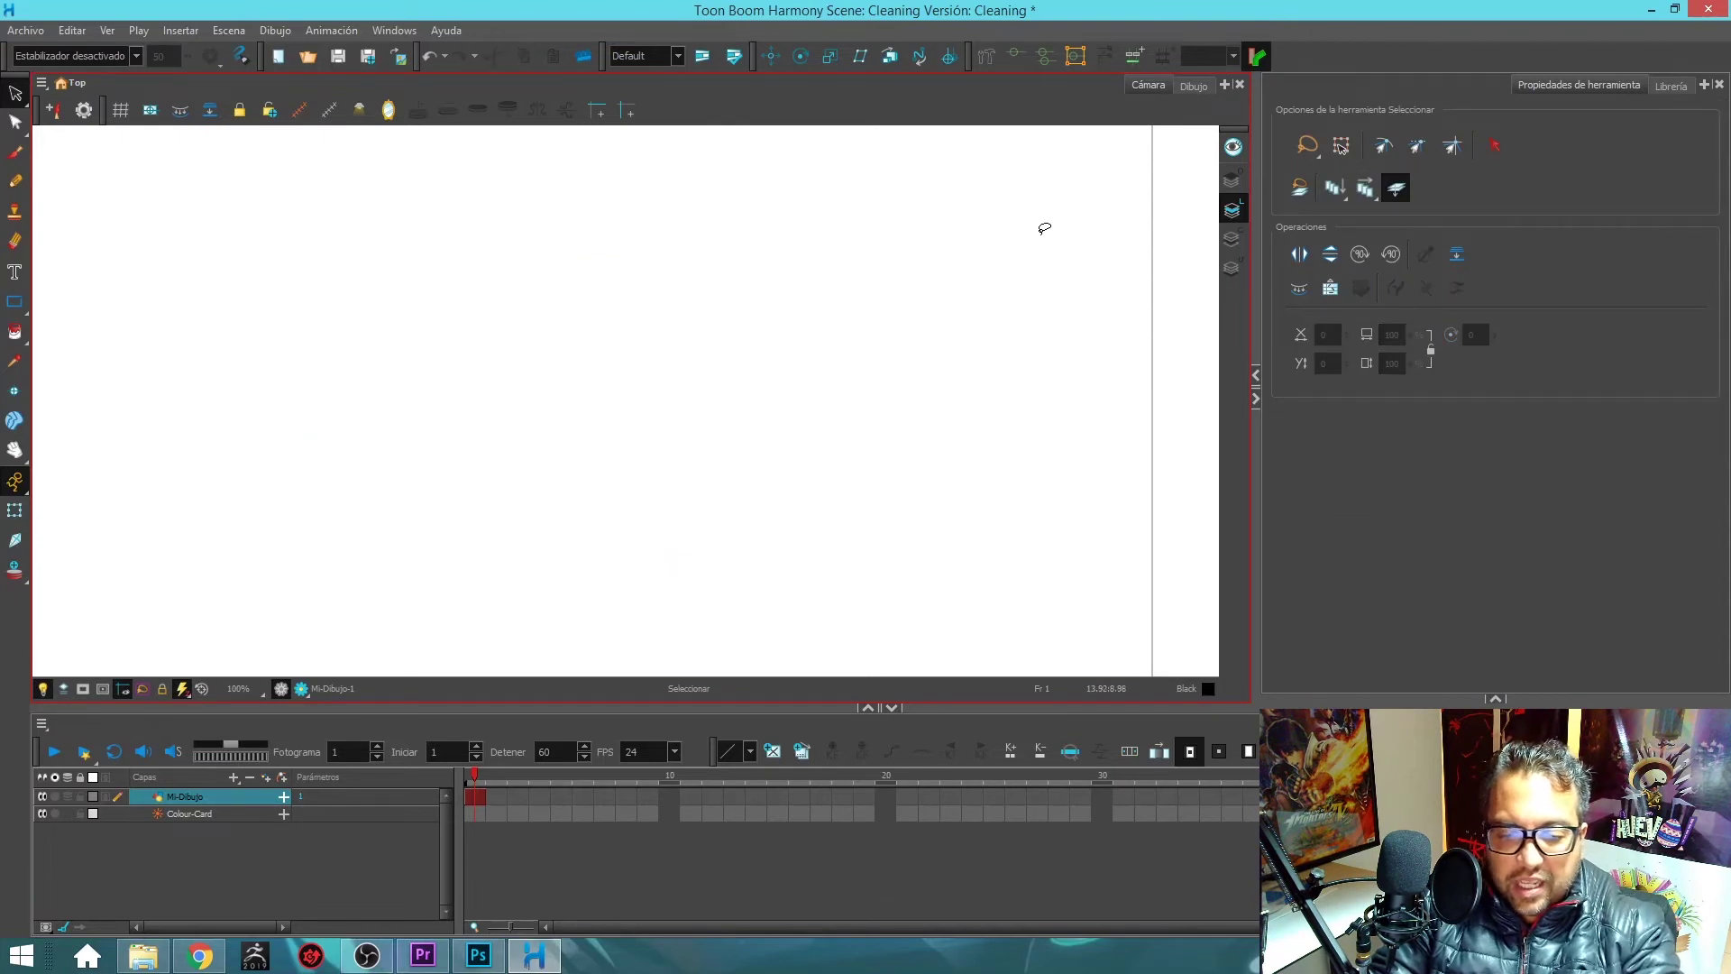
- Return to the Pencil tool and set its start, end and join shapes to Redondo
key(alt+slash)
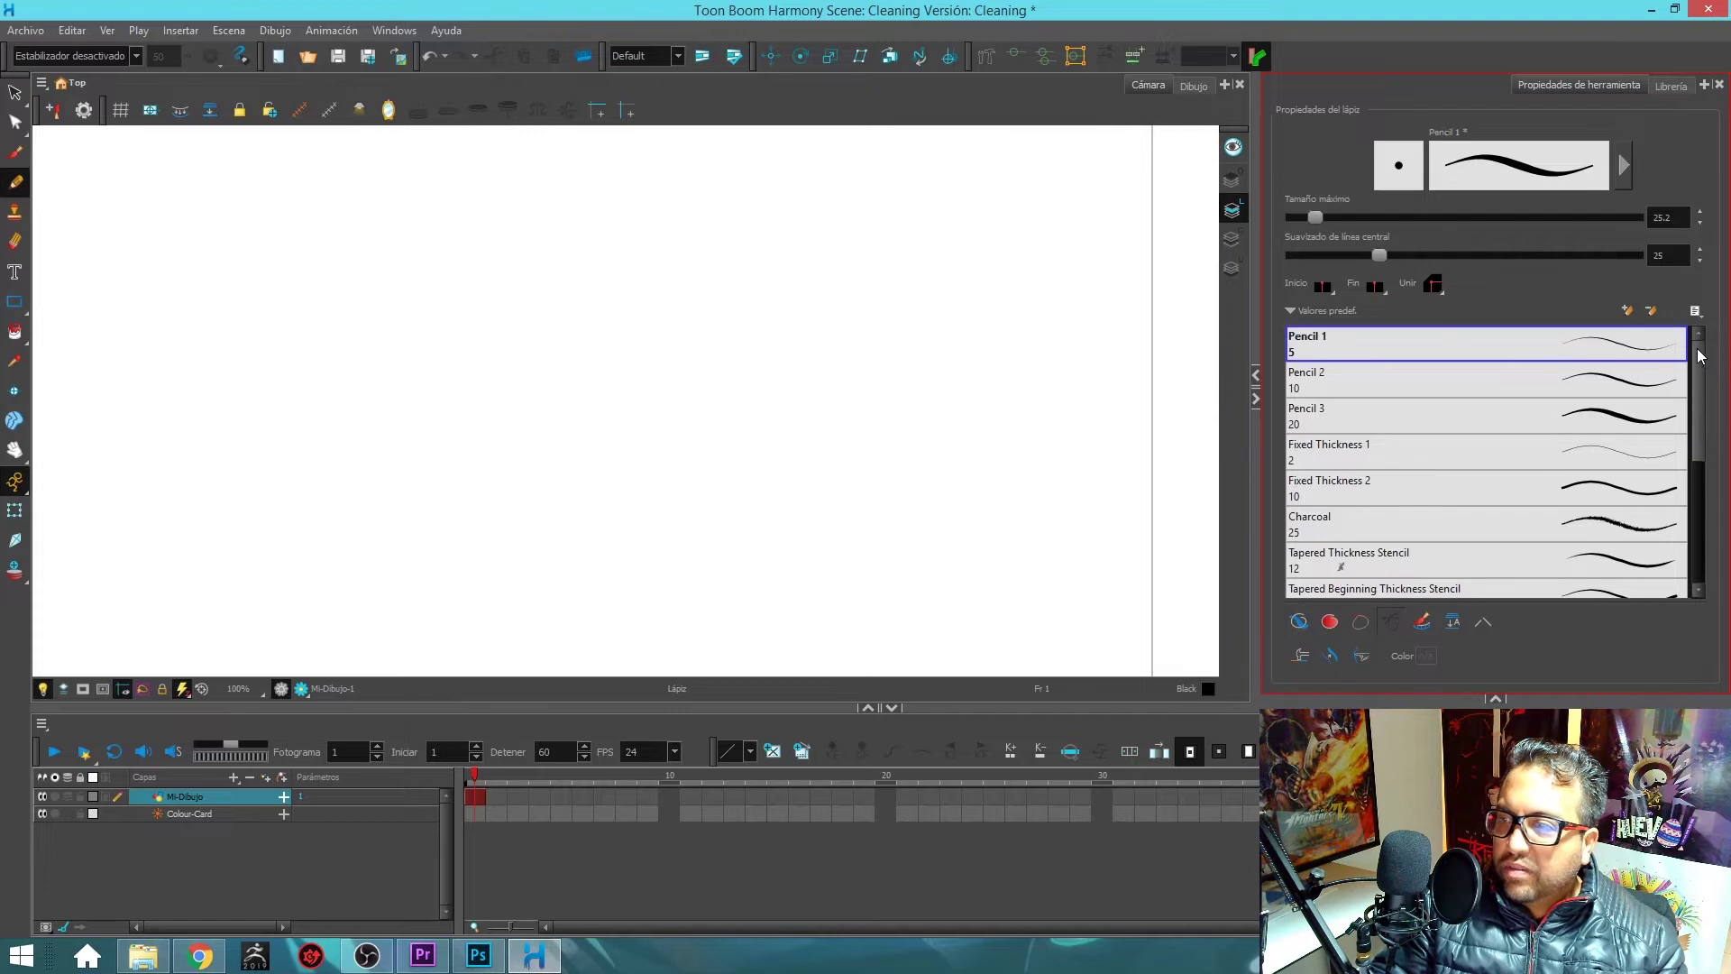
click(1323, 286)
click(1343, 306)
click(1375, 285)
click(1393, 306)
click(1441, 288)
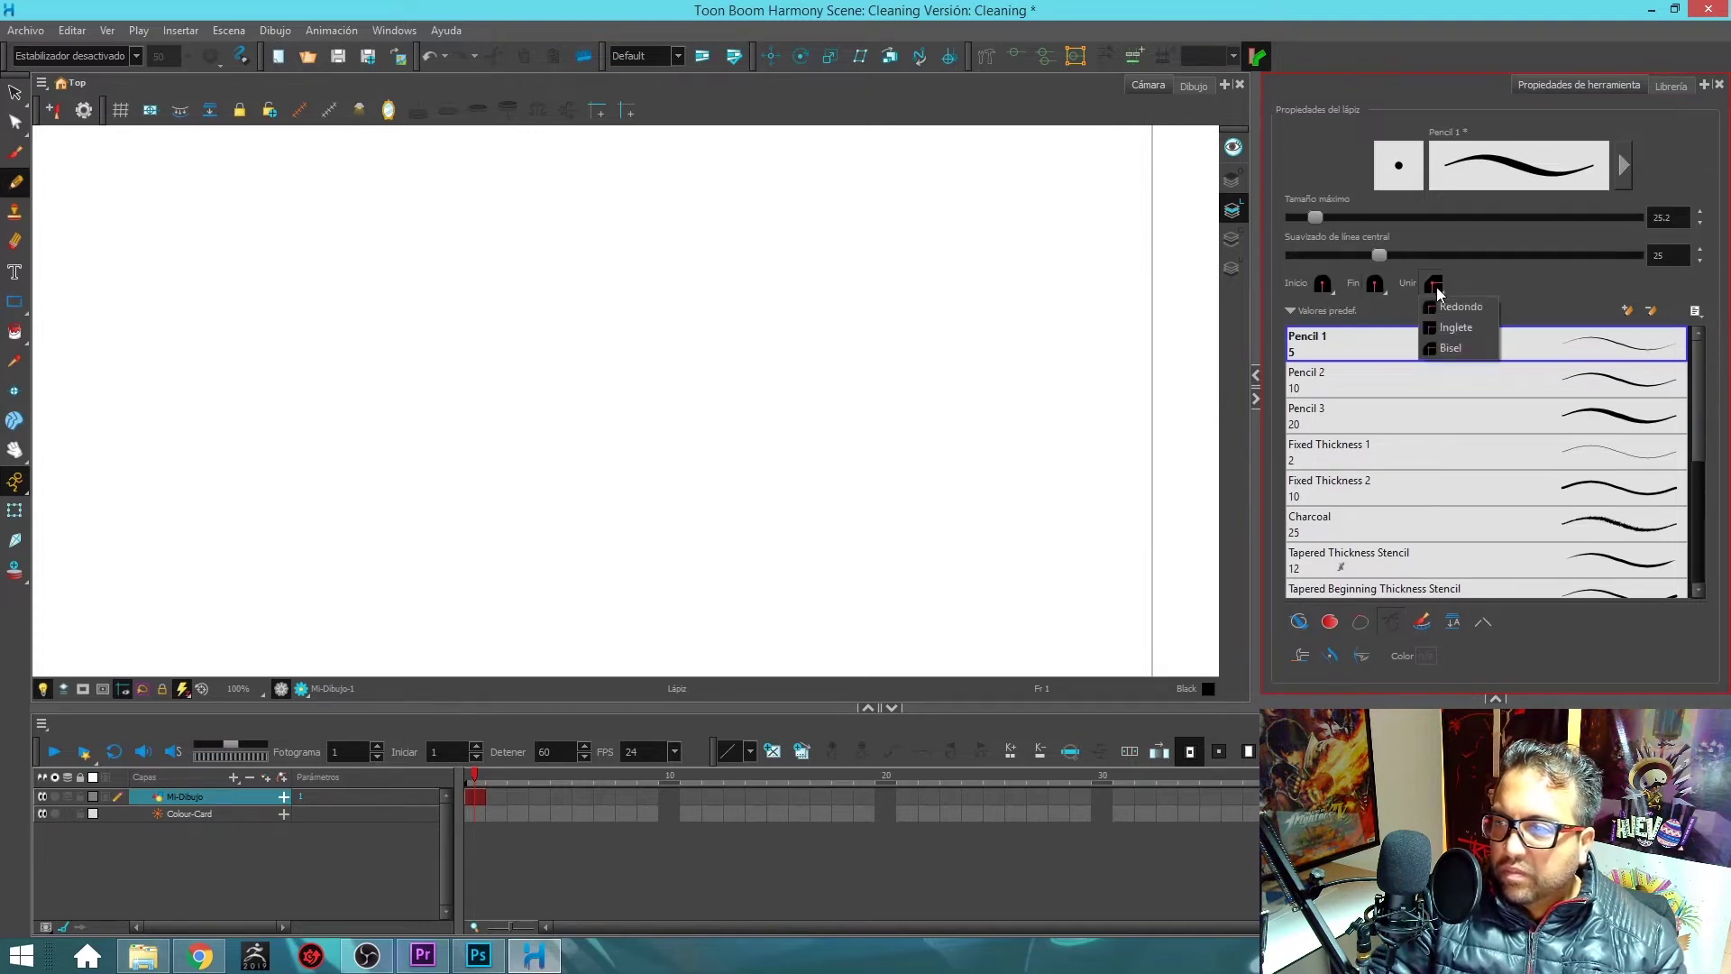
click(1436, 306)
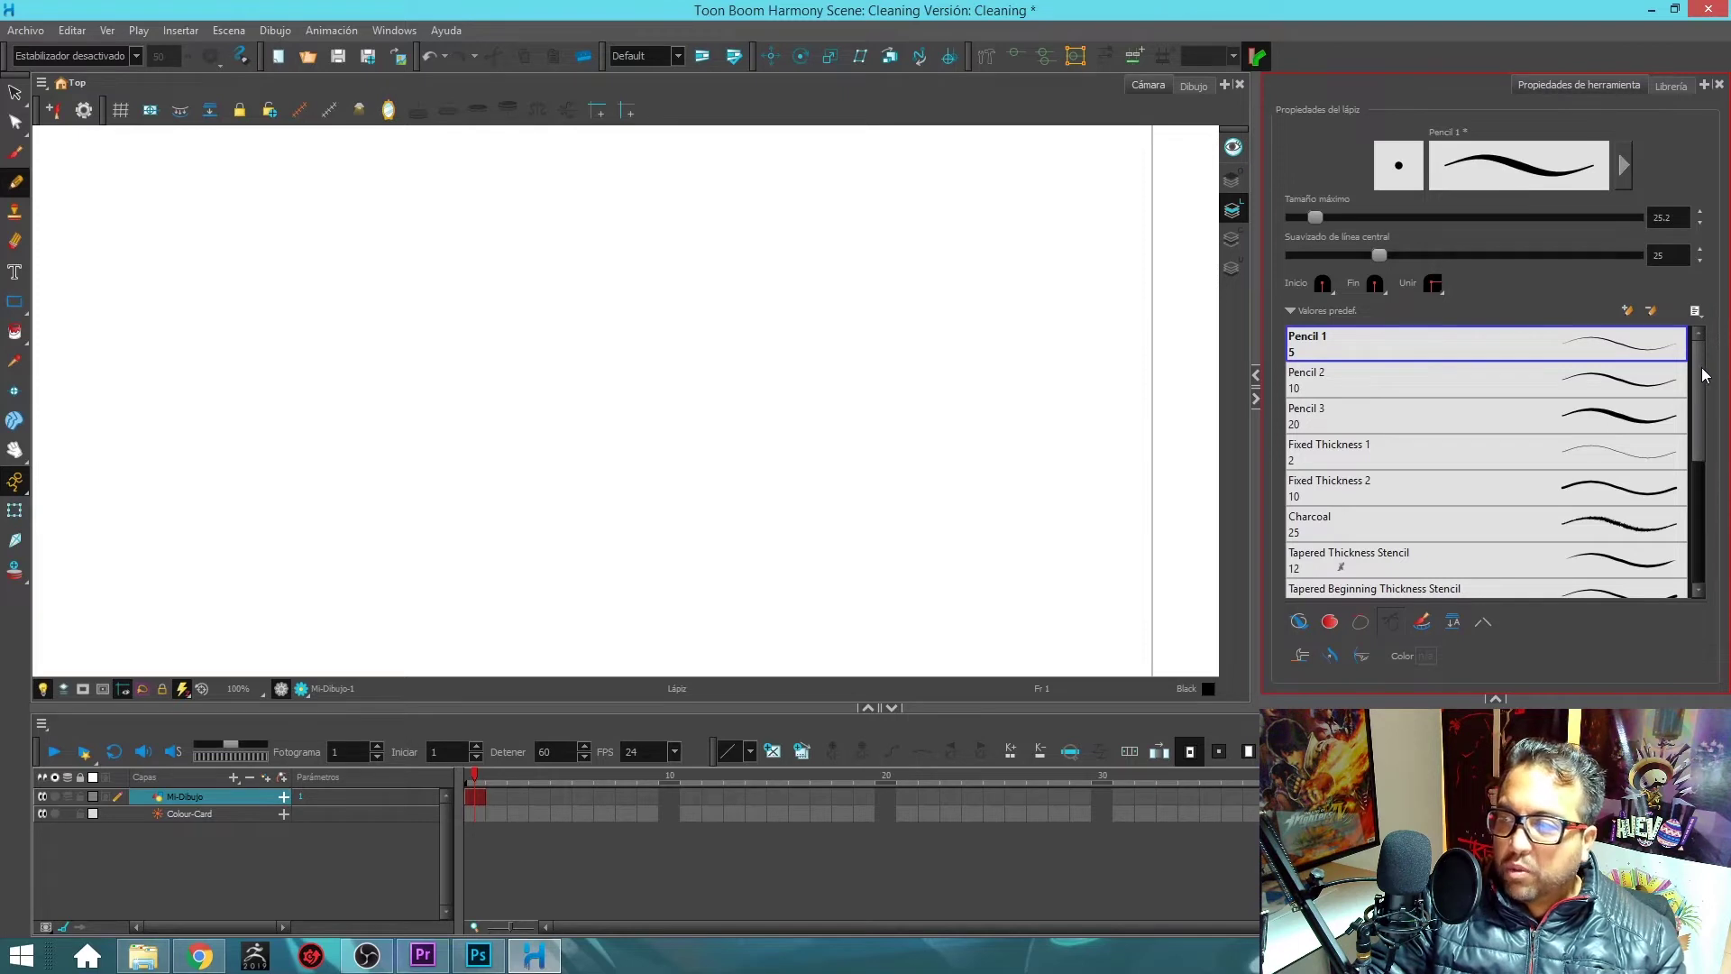
- Look through the pencil presets from Pencil 1 to the thickness stencils
scroll(1702, 370, down, 1)
scroll(1686, 362, up, 1)
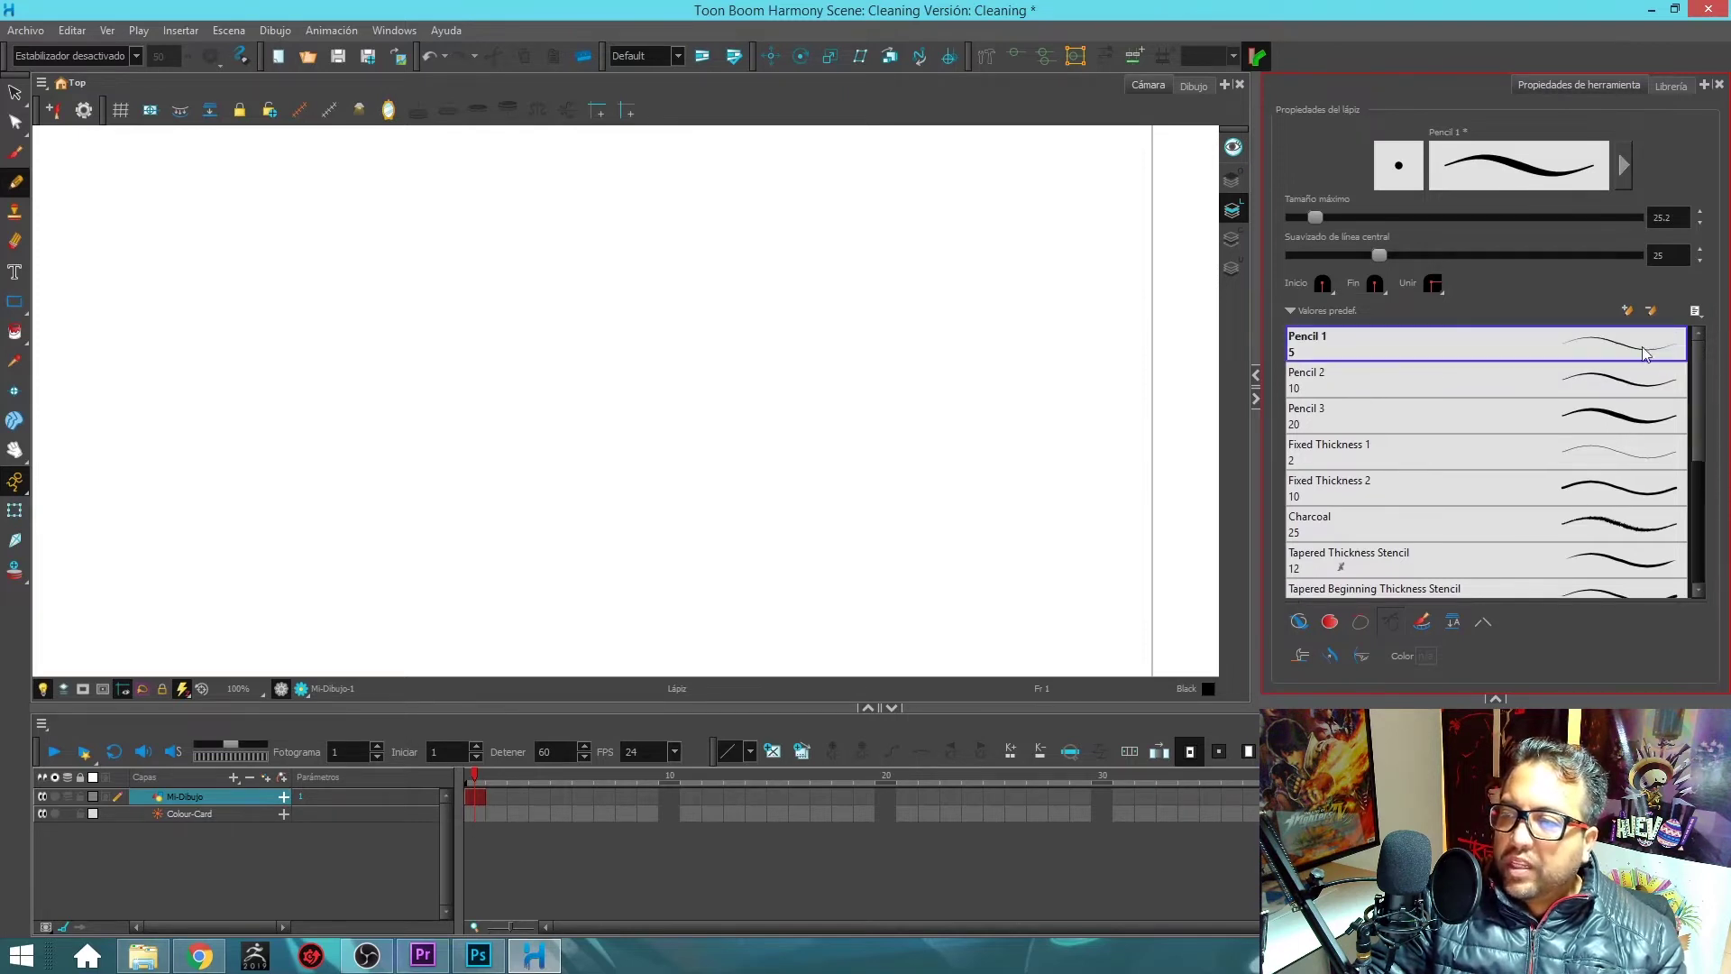
scroll(1704, 372, down, 5)
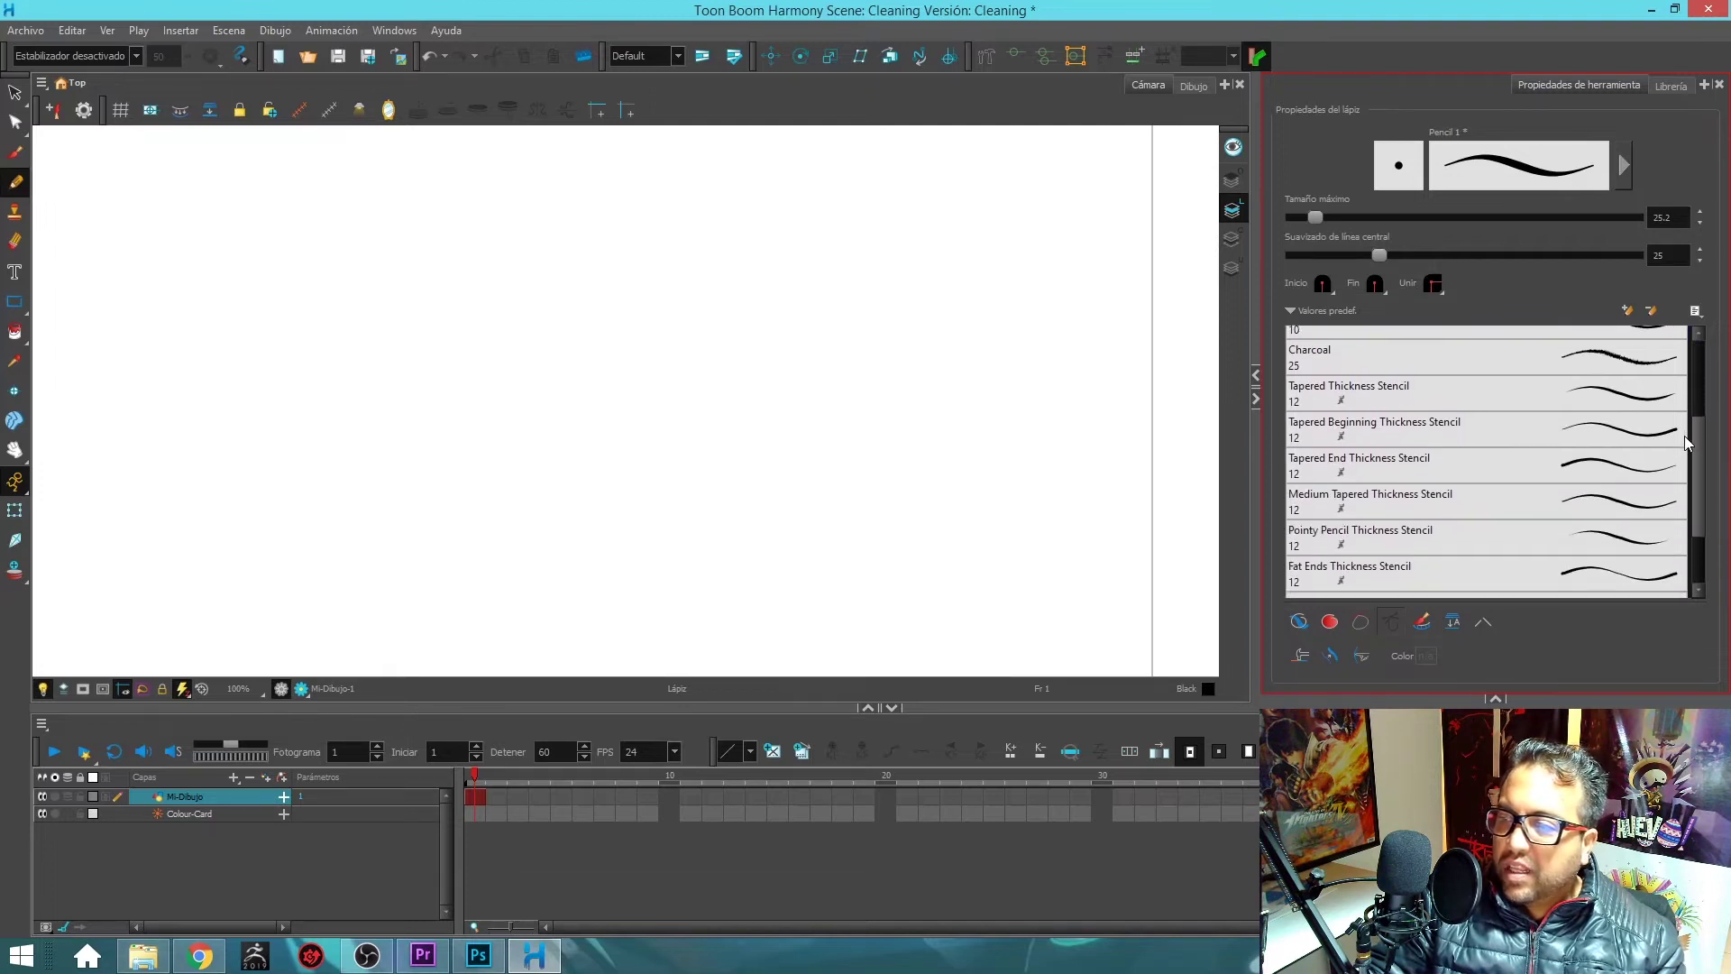
scroll(1687, 433, up, 2)
scroll(1686, 460, down, 4)
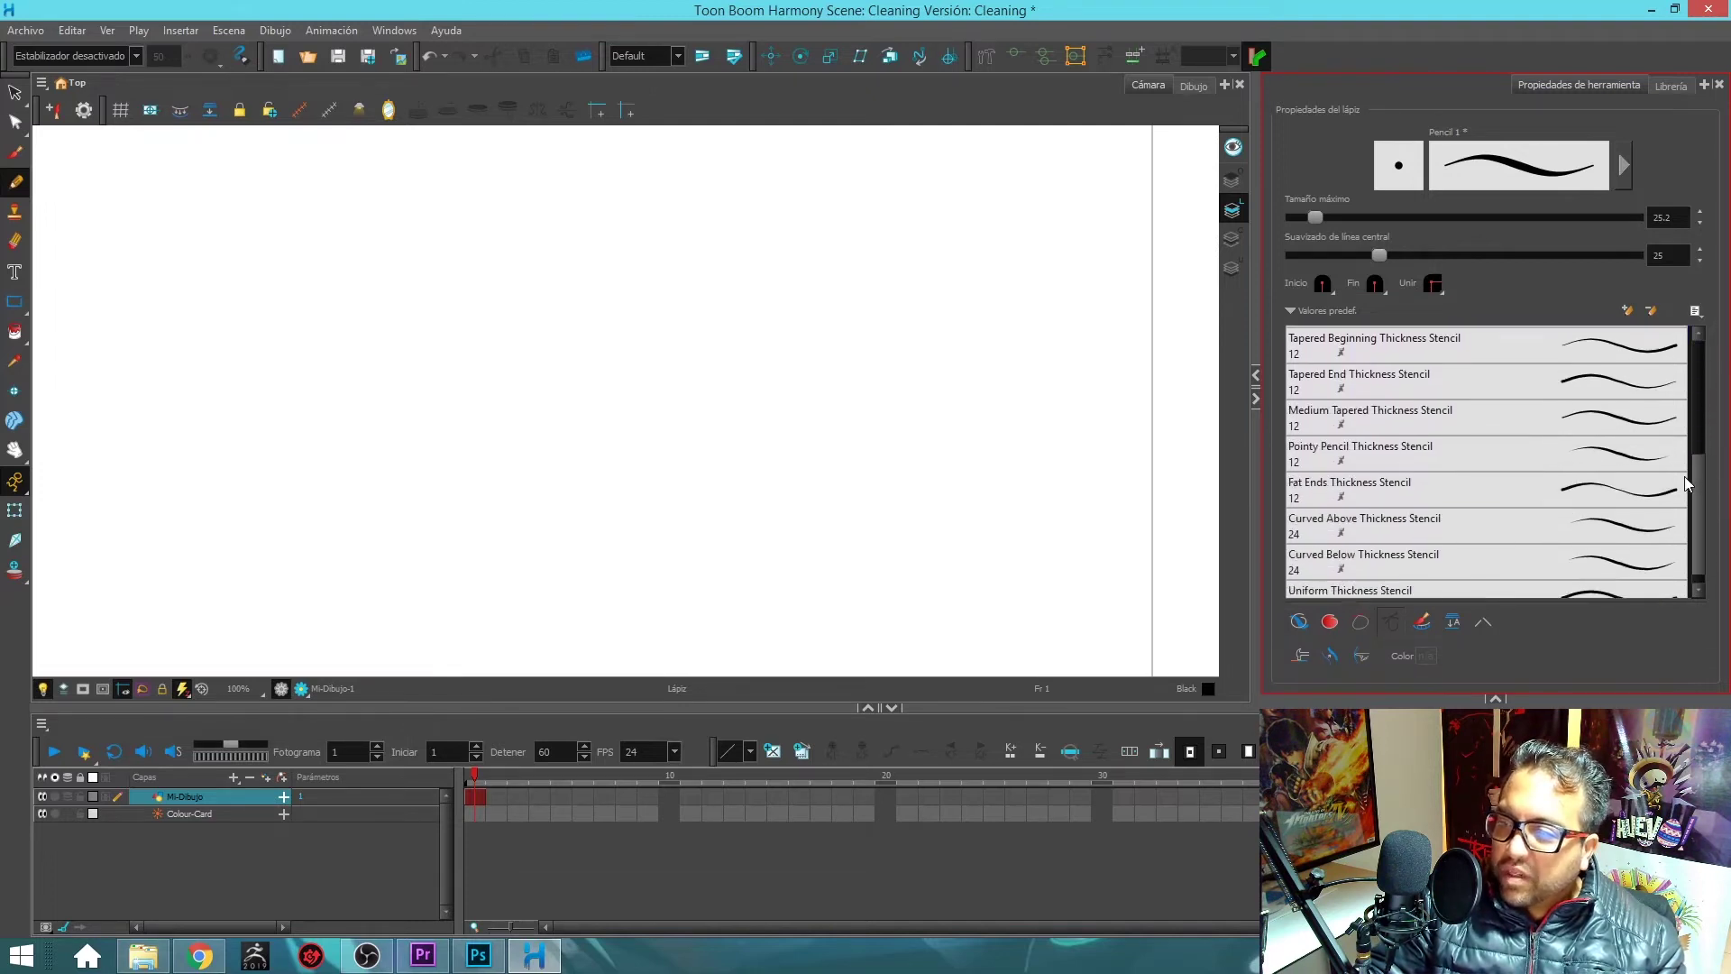
scroll(1686, 484, down, 1)
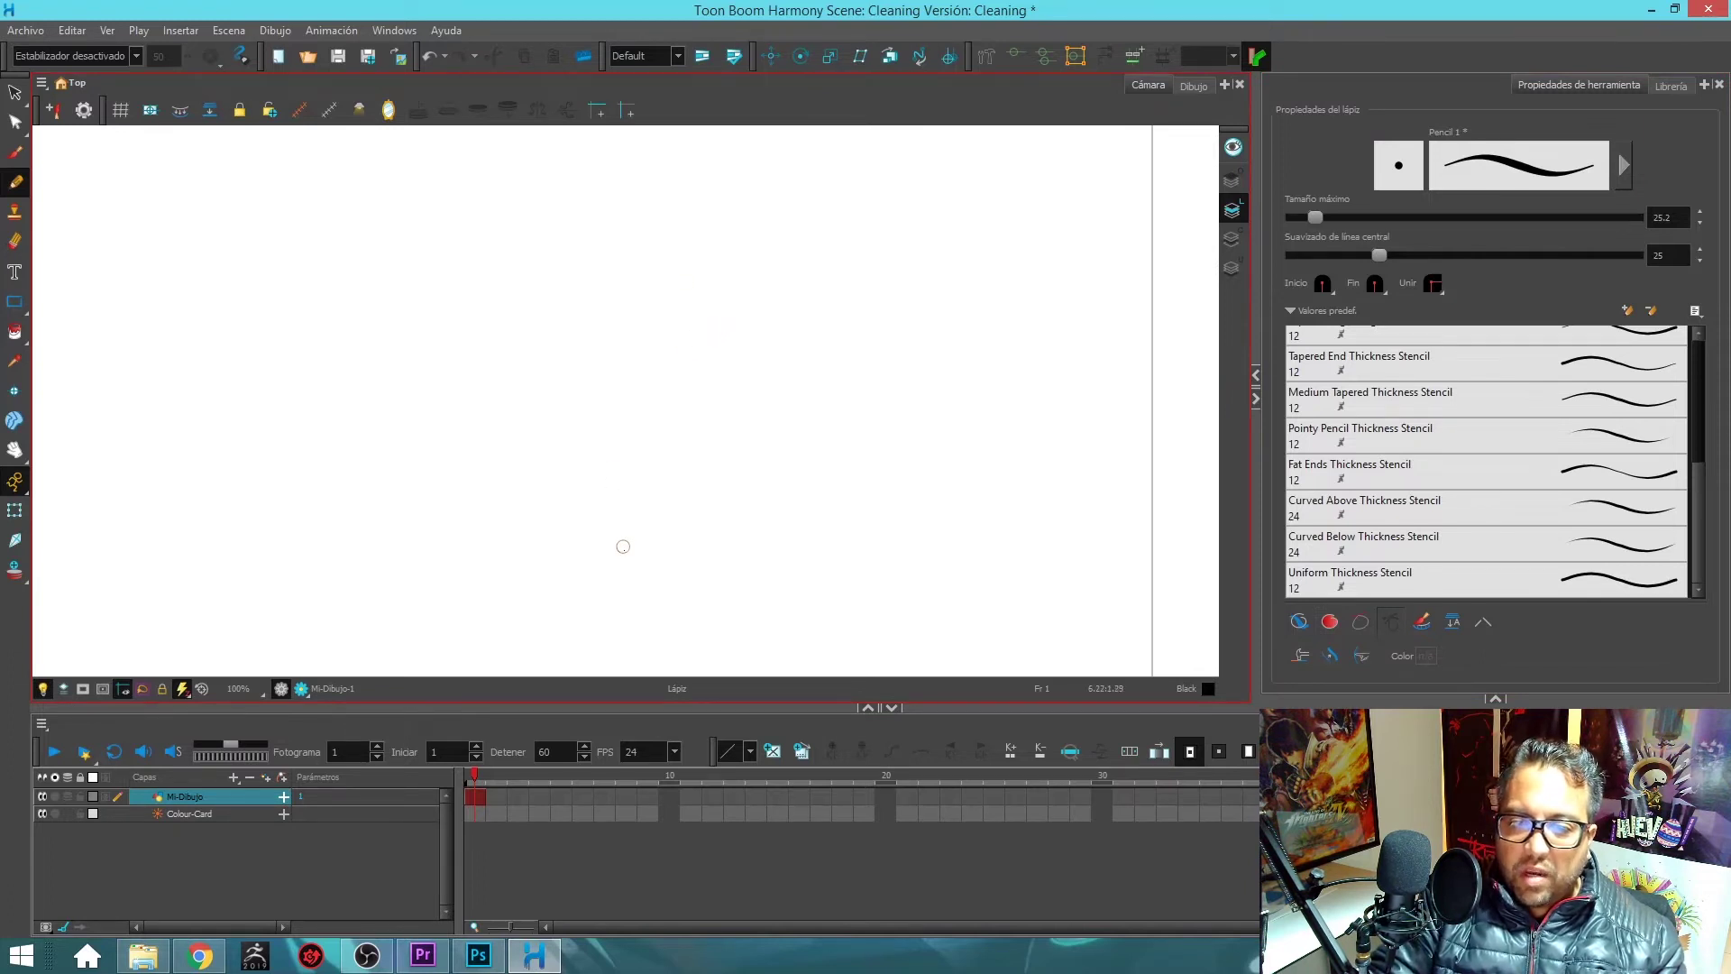
- Draw a slanted black stroke, turn on Draw Behind and draw a Red stroke crossing behind it
drag(629, 546, 699, 252)
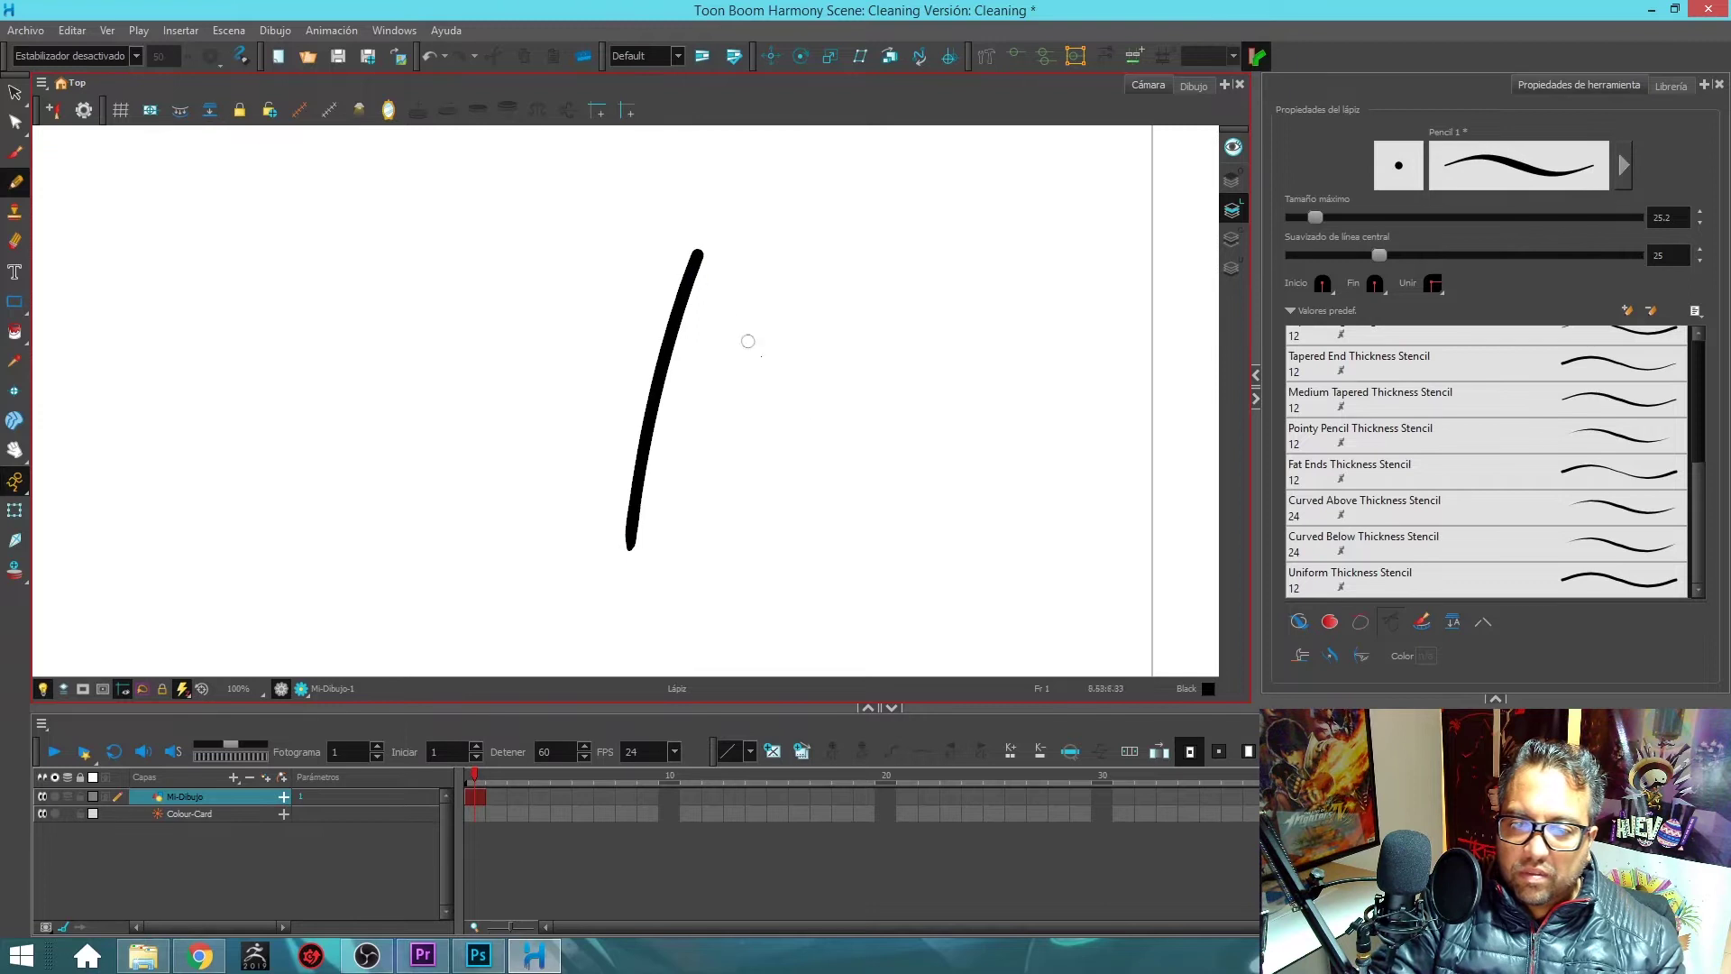
click(1300, 623)
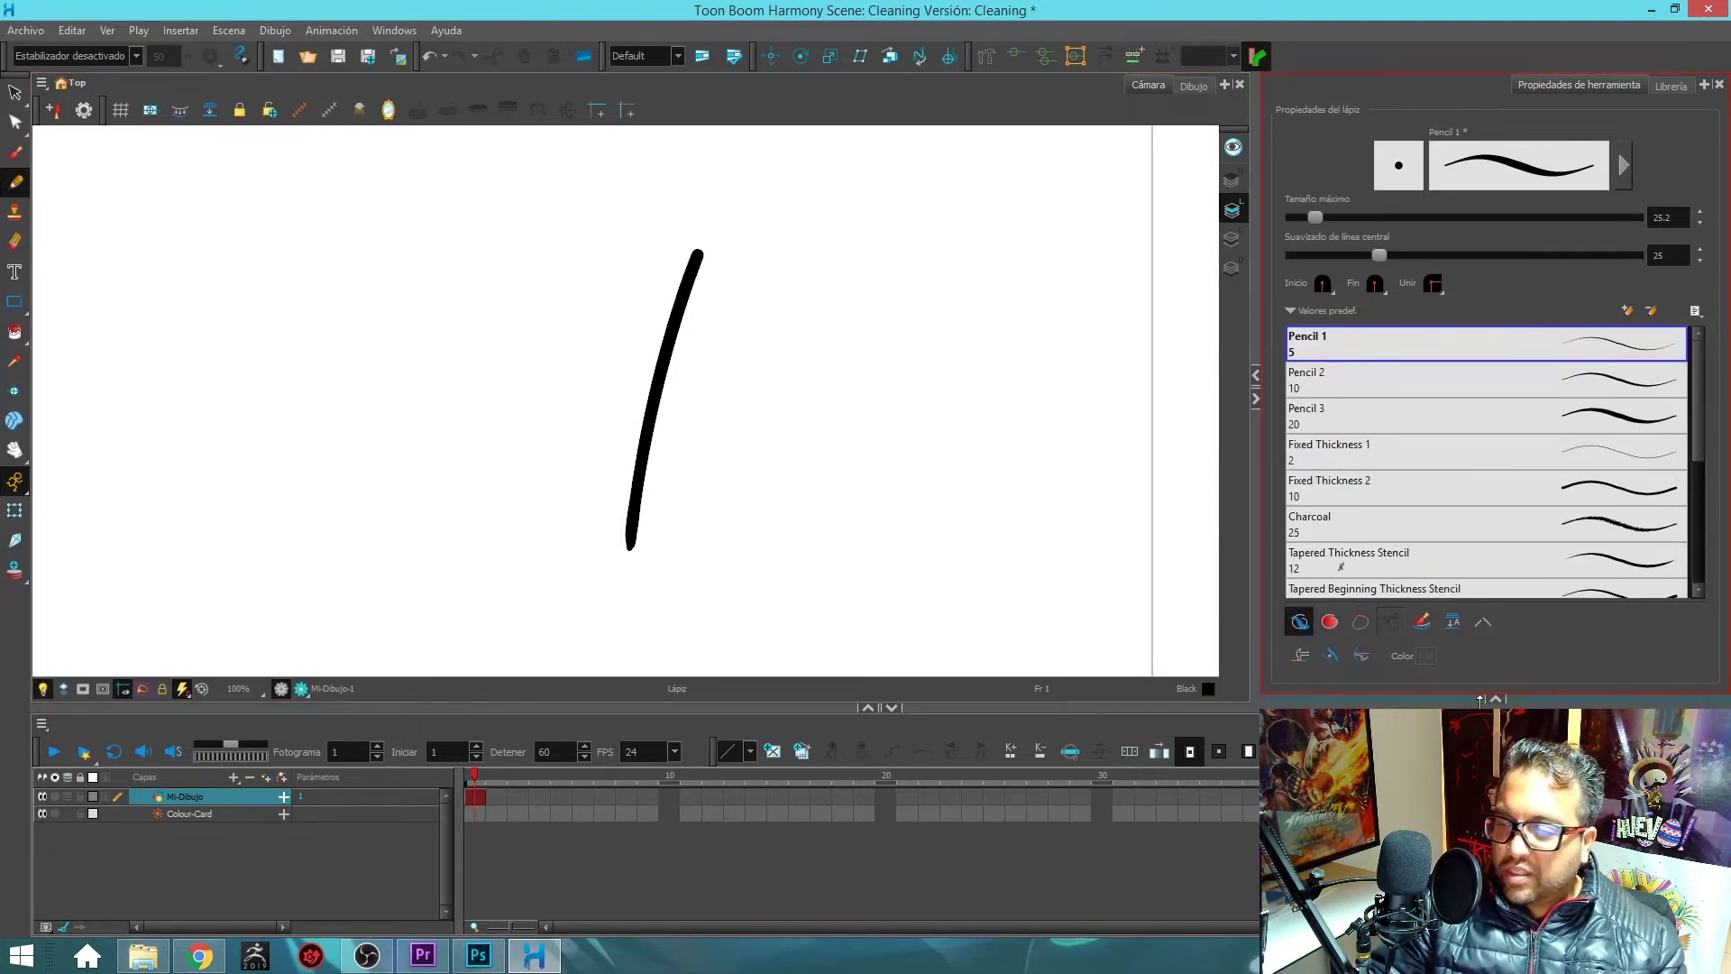
click(1492, 698)
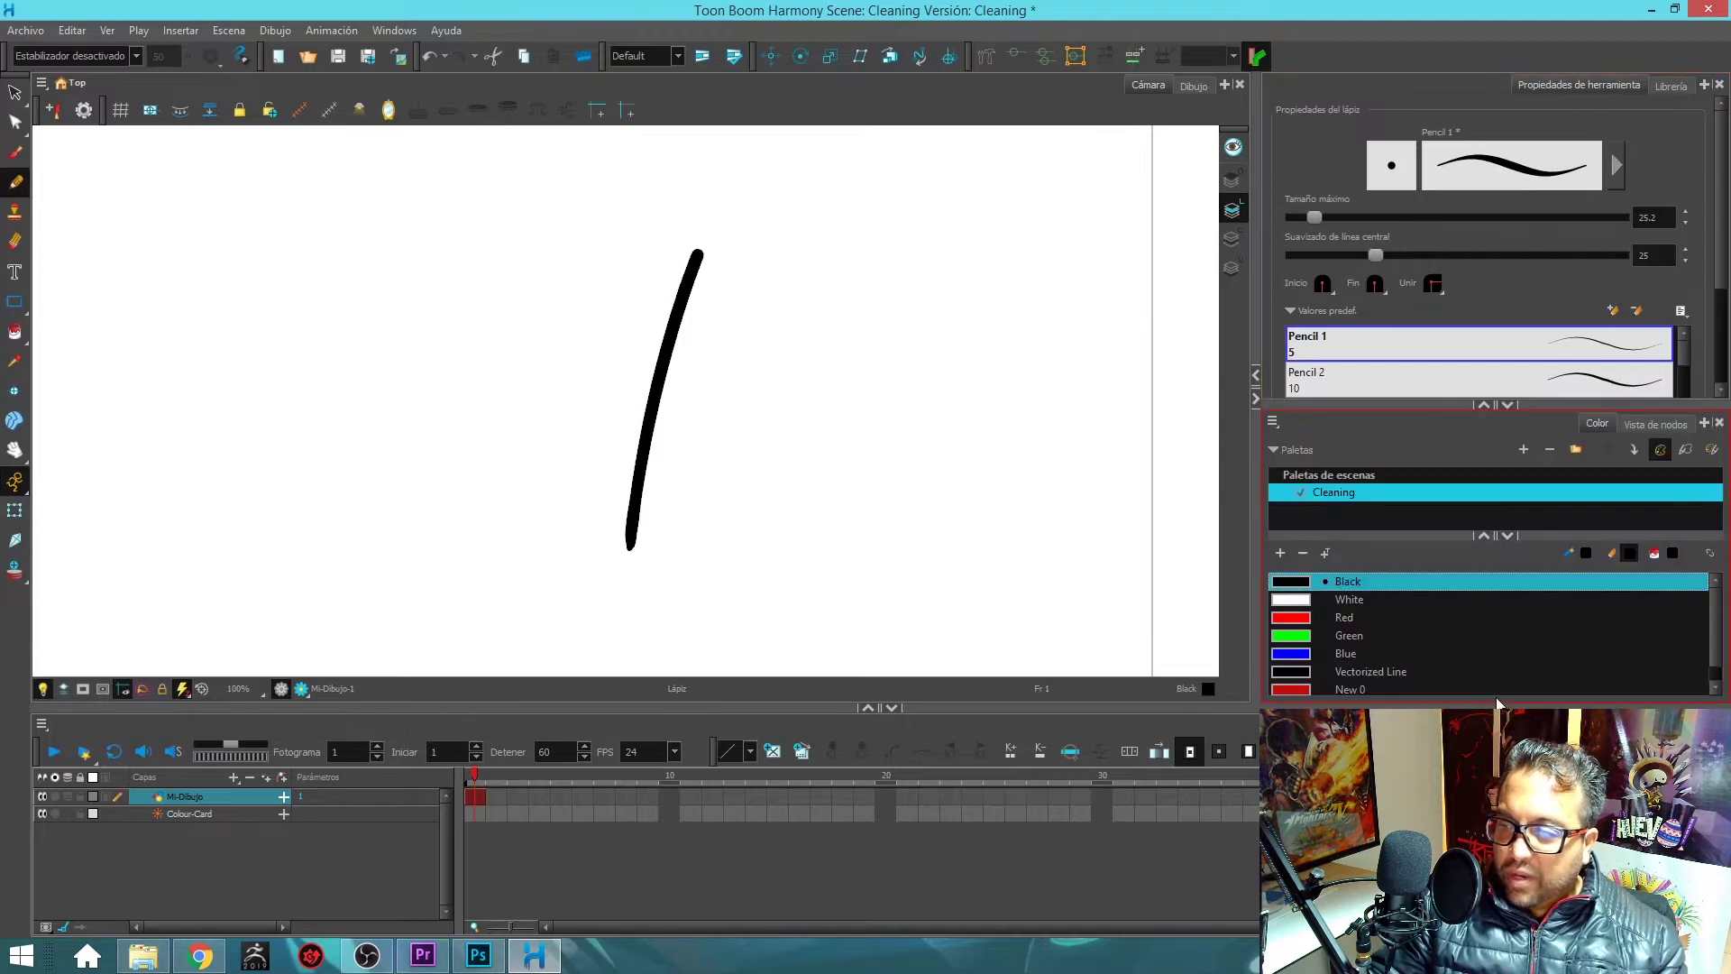
click(1295, 620)
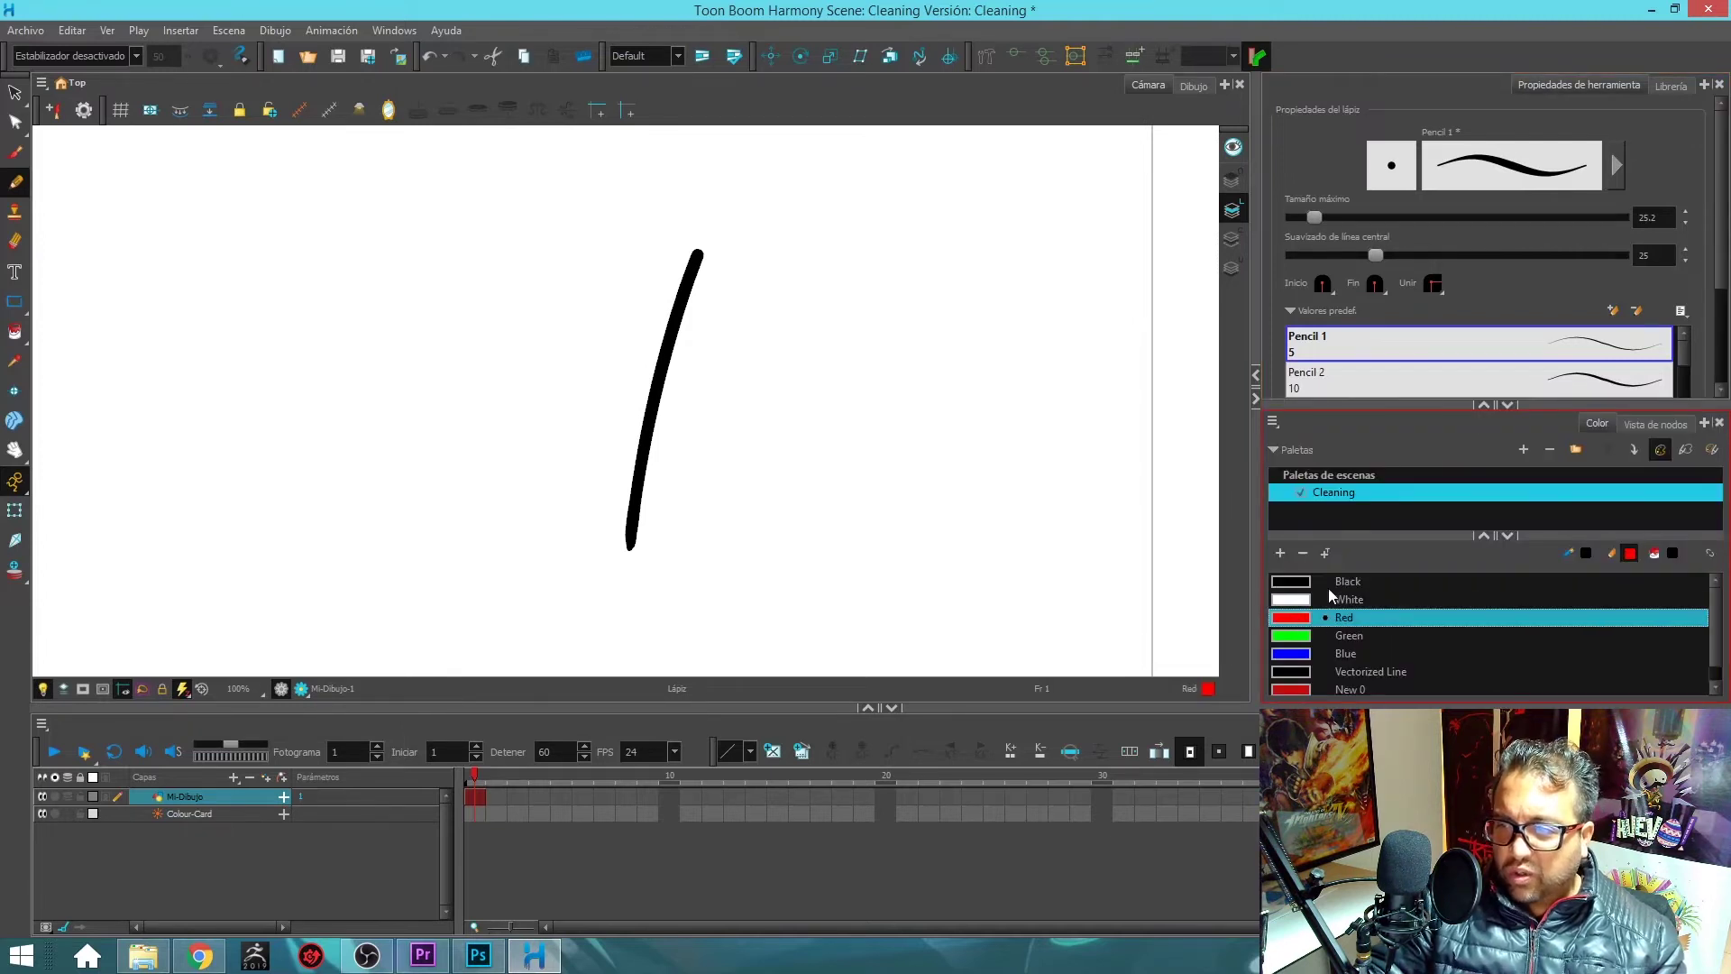
click(1506, 405)
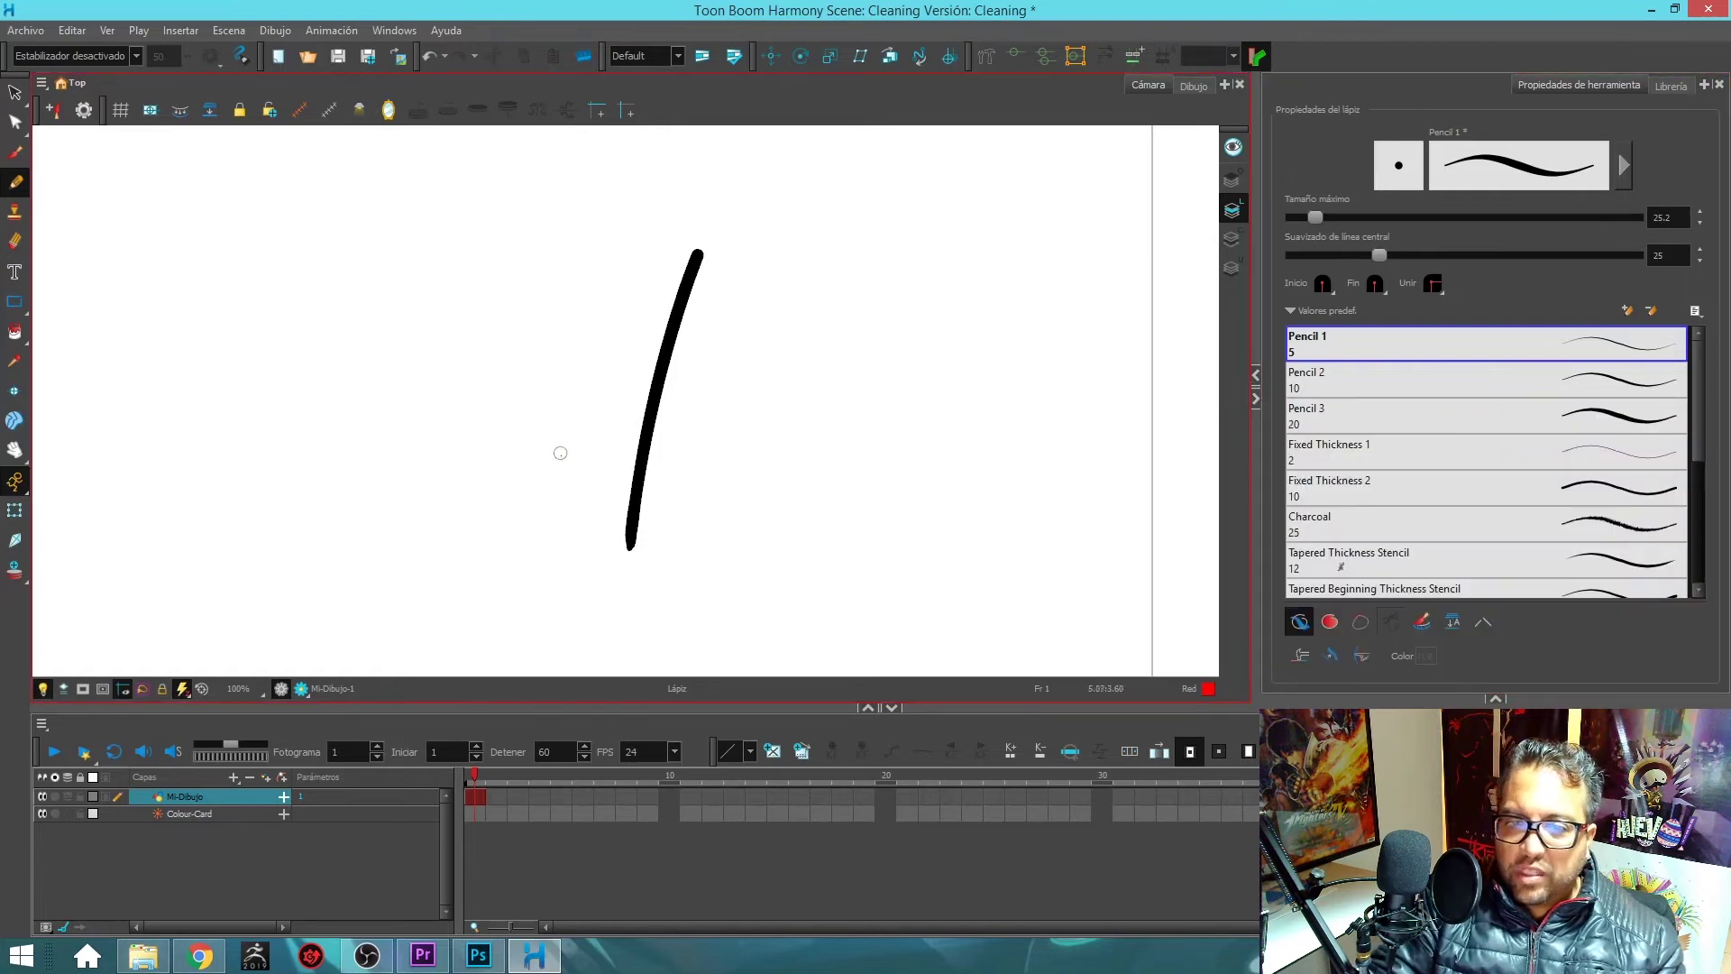
mouse_move(527, 474)
mouse_down()
mouse_move(627, 409)
mouse_move(844, 339)
mouse_up()
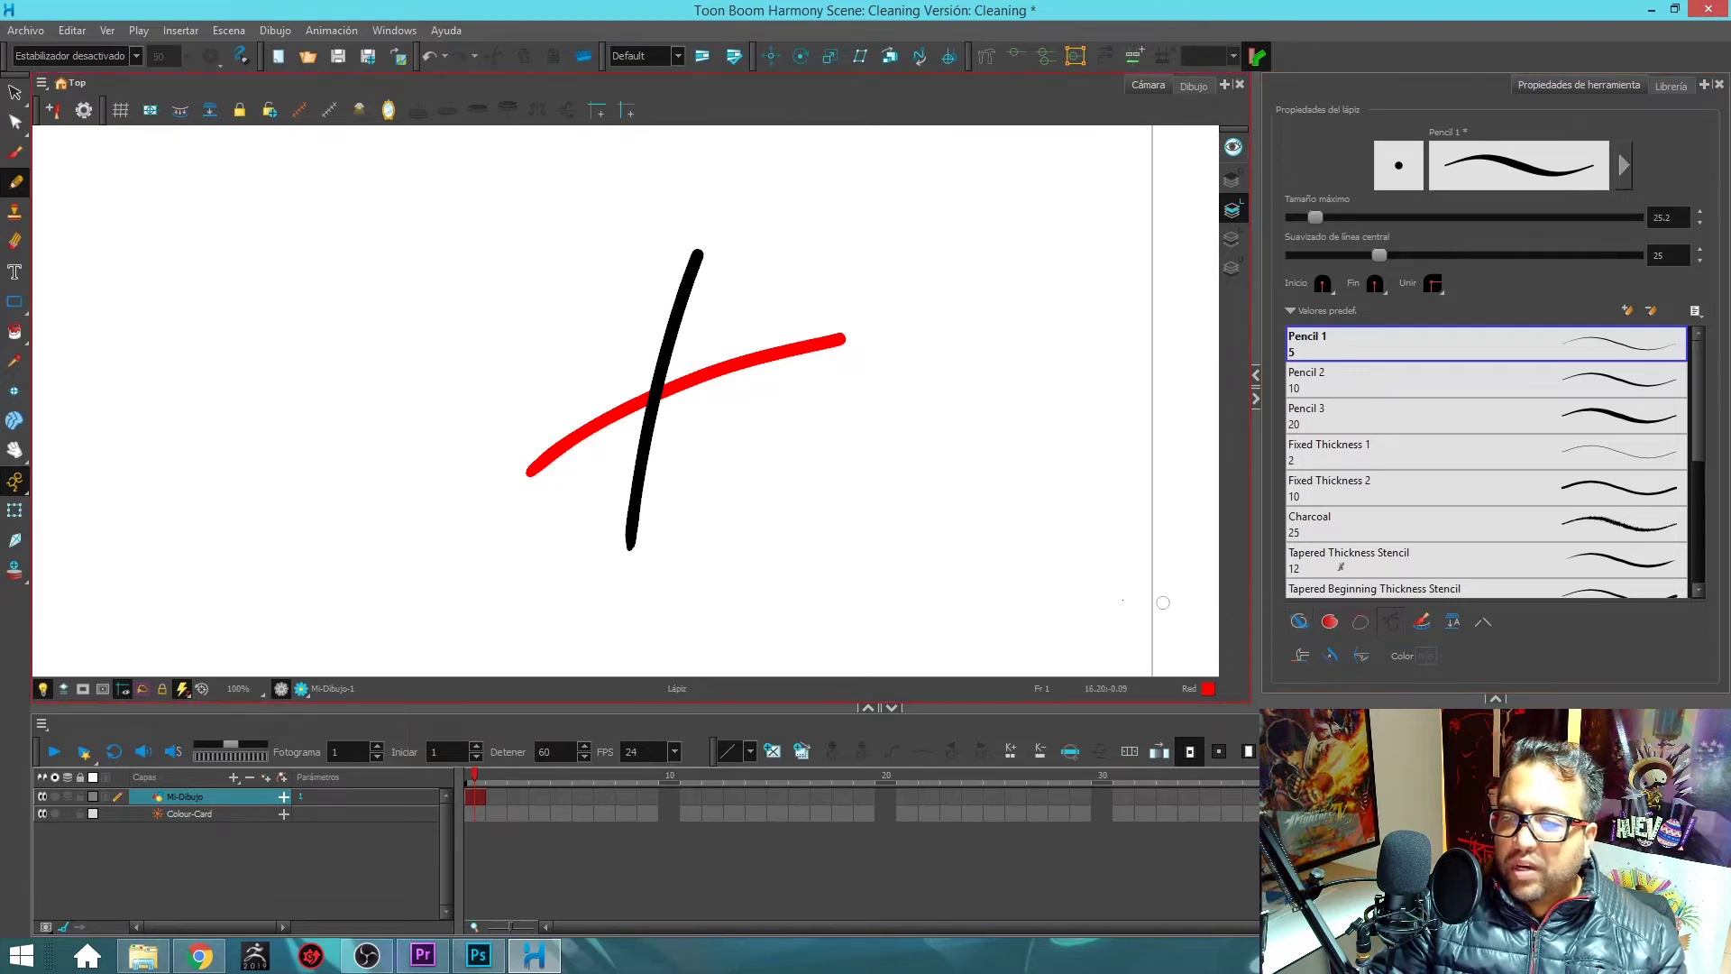
- Draw a lower red stroke with Draw Behind off, and an upper red stroke with it on
drag(552, 516, 835, 442)
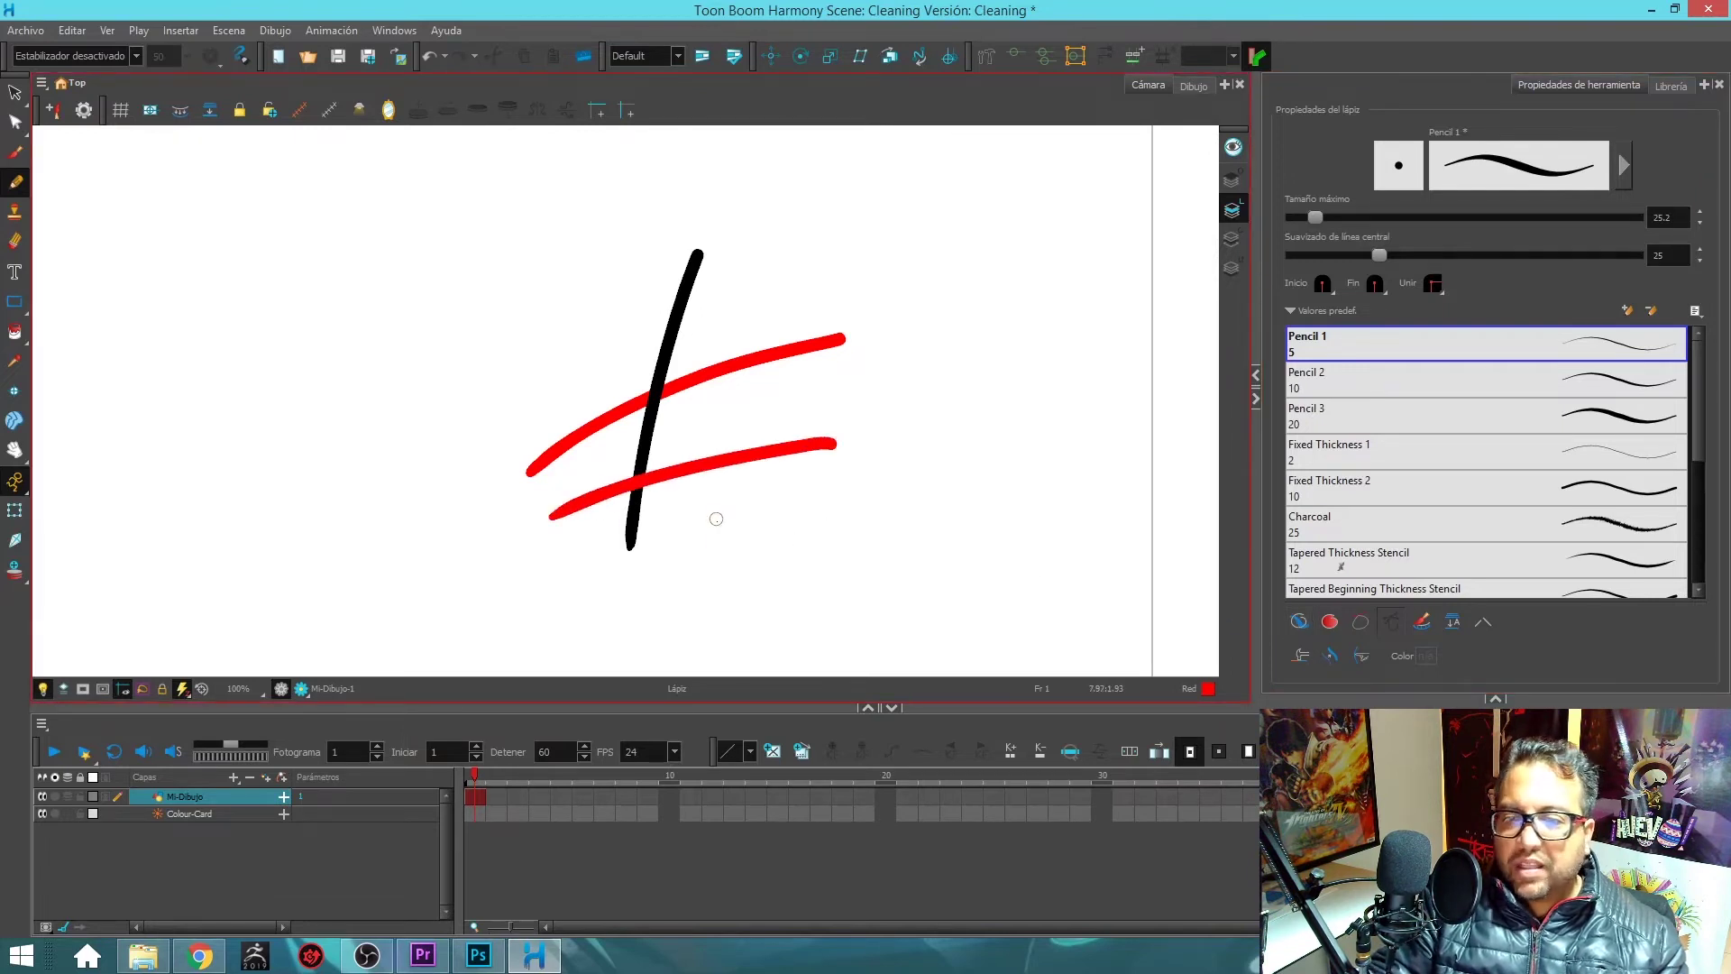
click(1297, 622)
drag(565, 358, 826, 309)
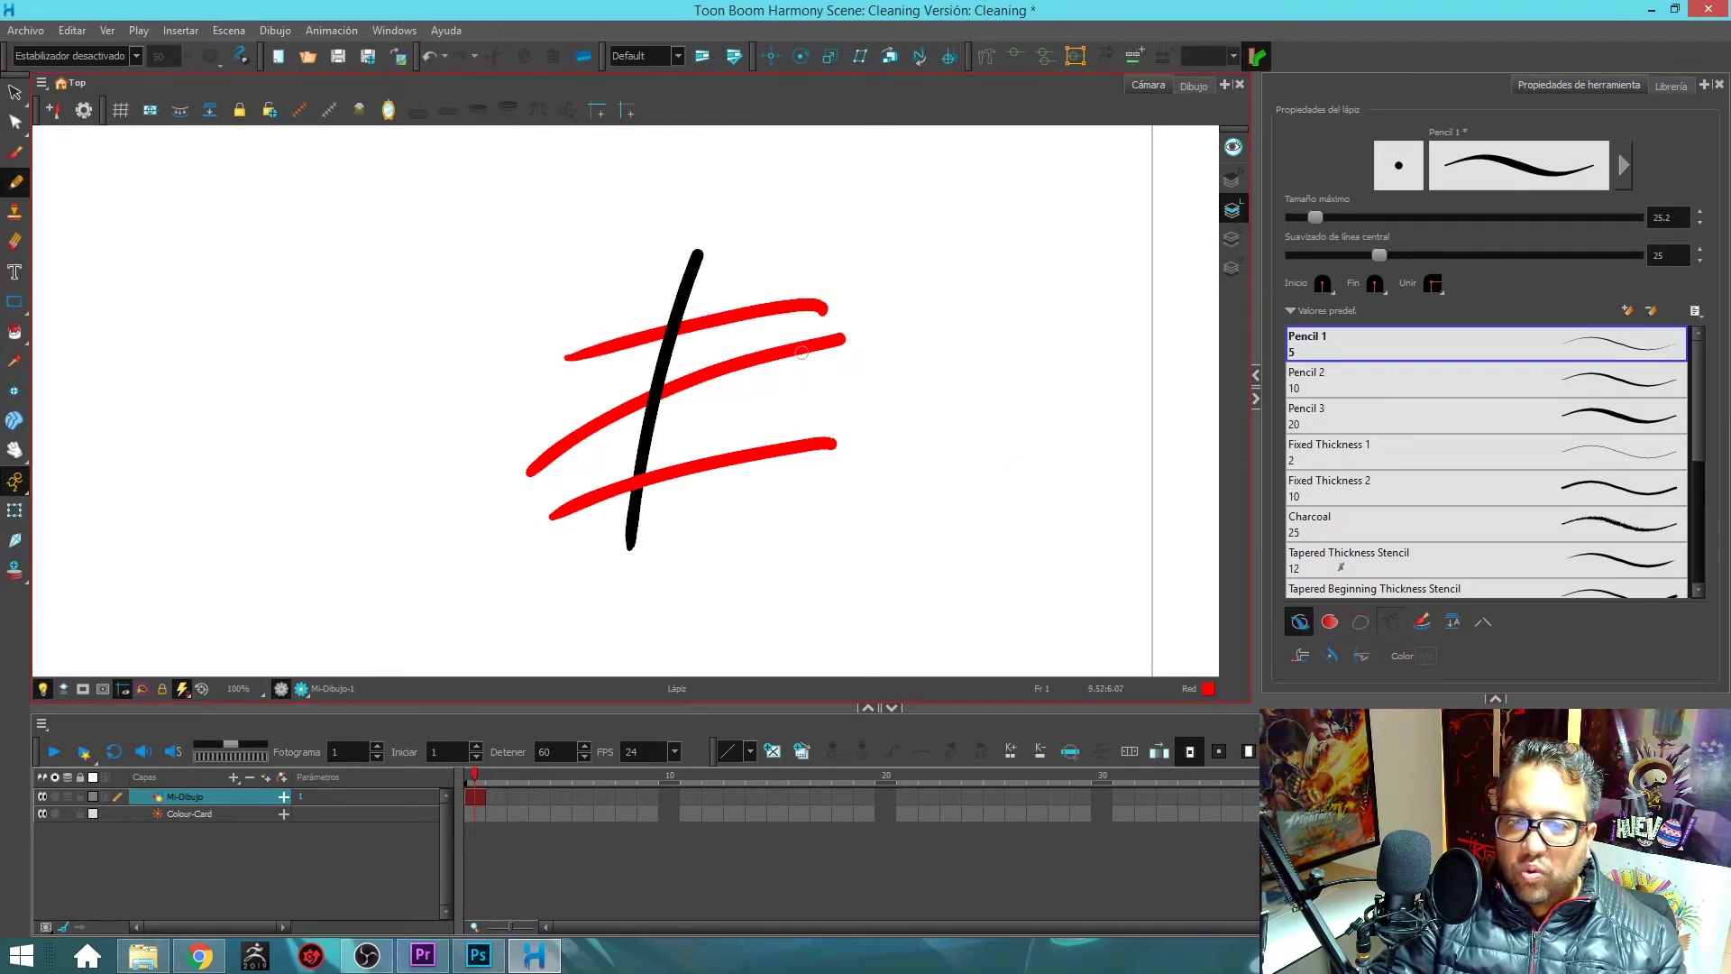
- Undo all the crossing test strokes and set the pencil colour back to Black
key(ctrl+z)
key(ctrl+z)
key(ctrl+z)
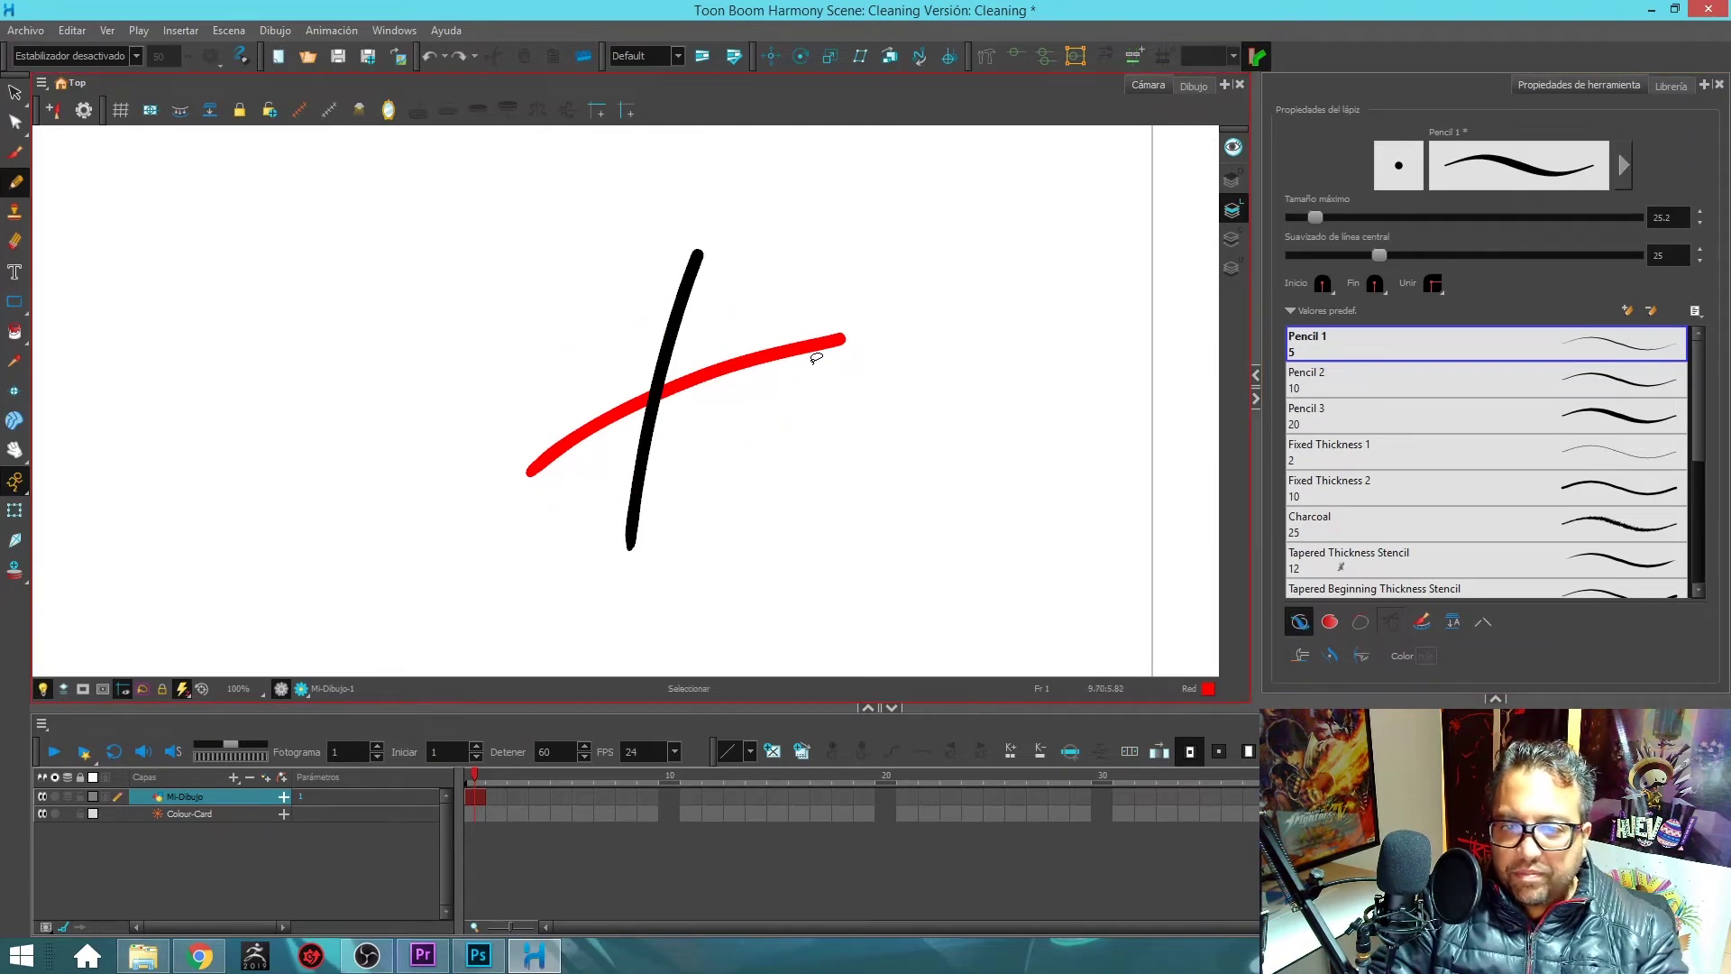
key(ctrl)
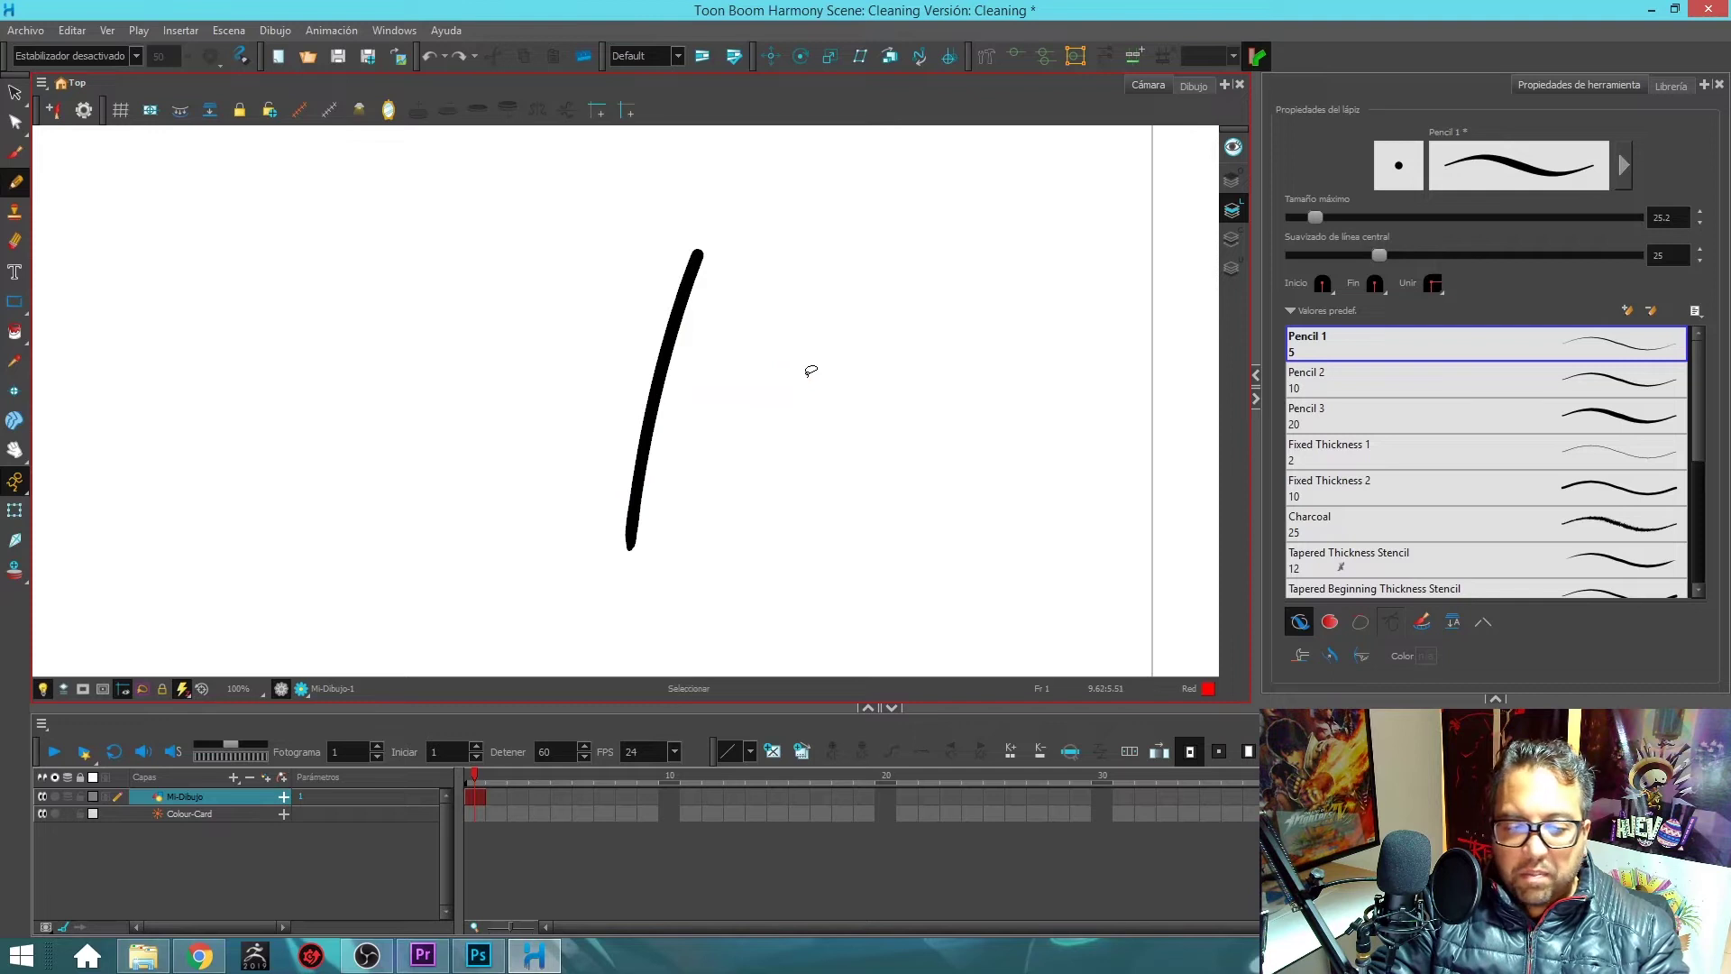
key(ctrl+z)
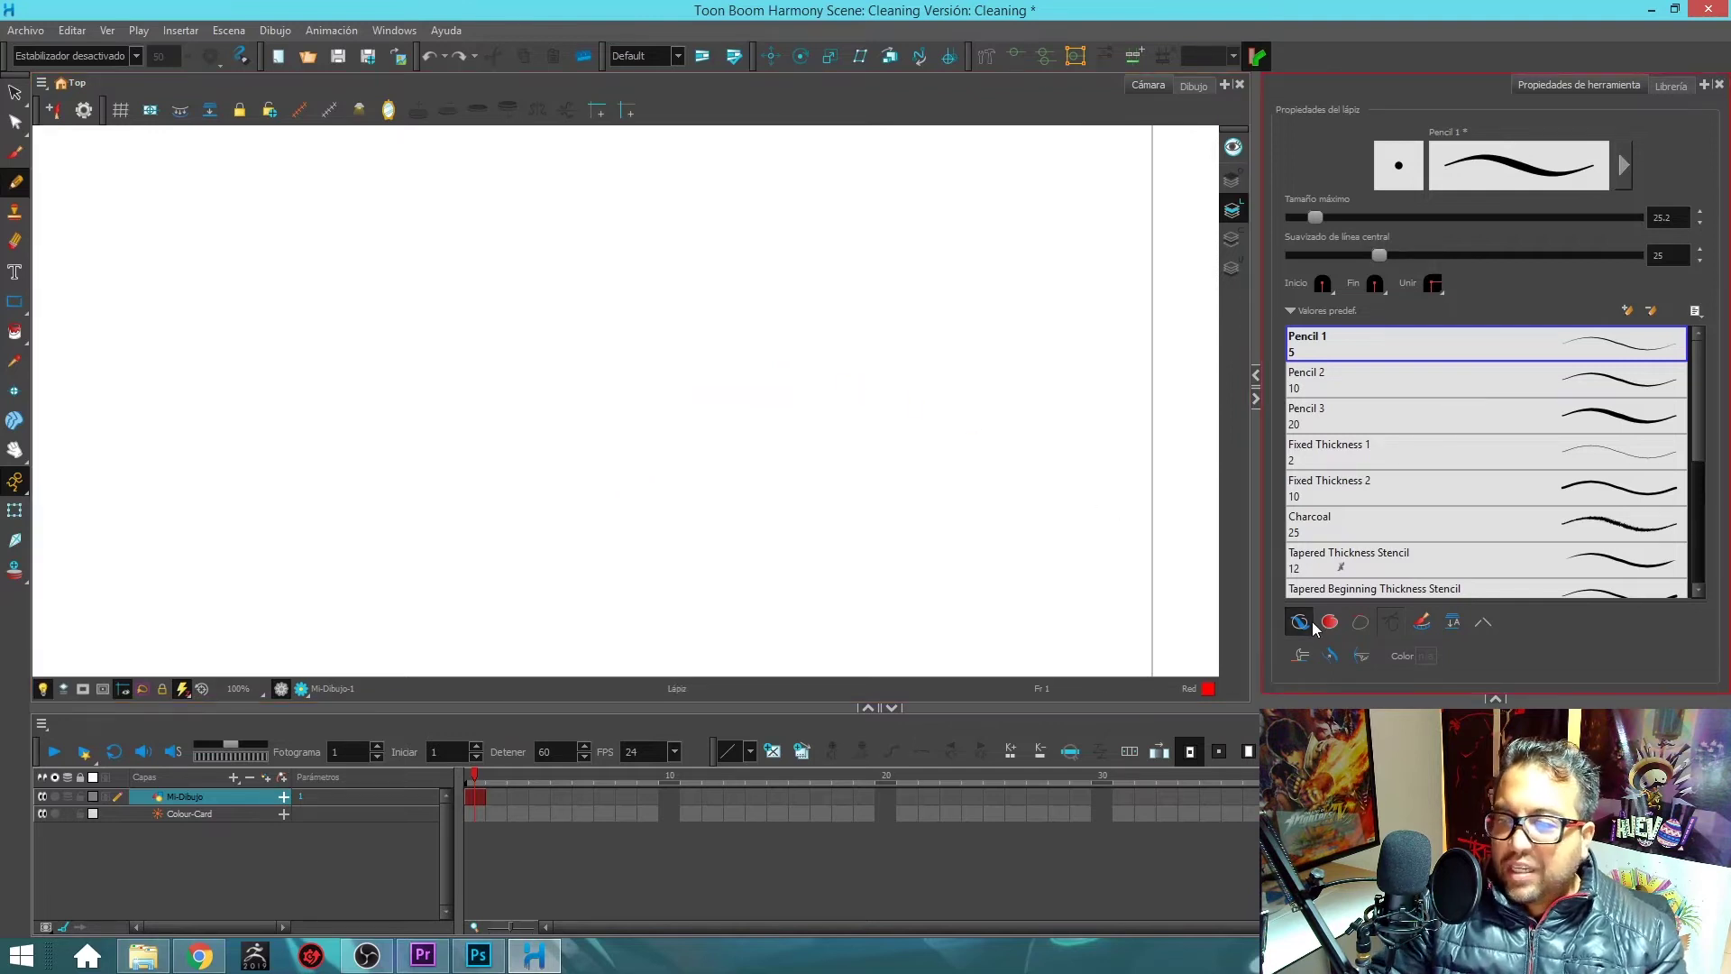
click(1495, 698)
click(1357, 582)
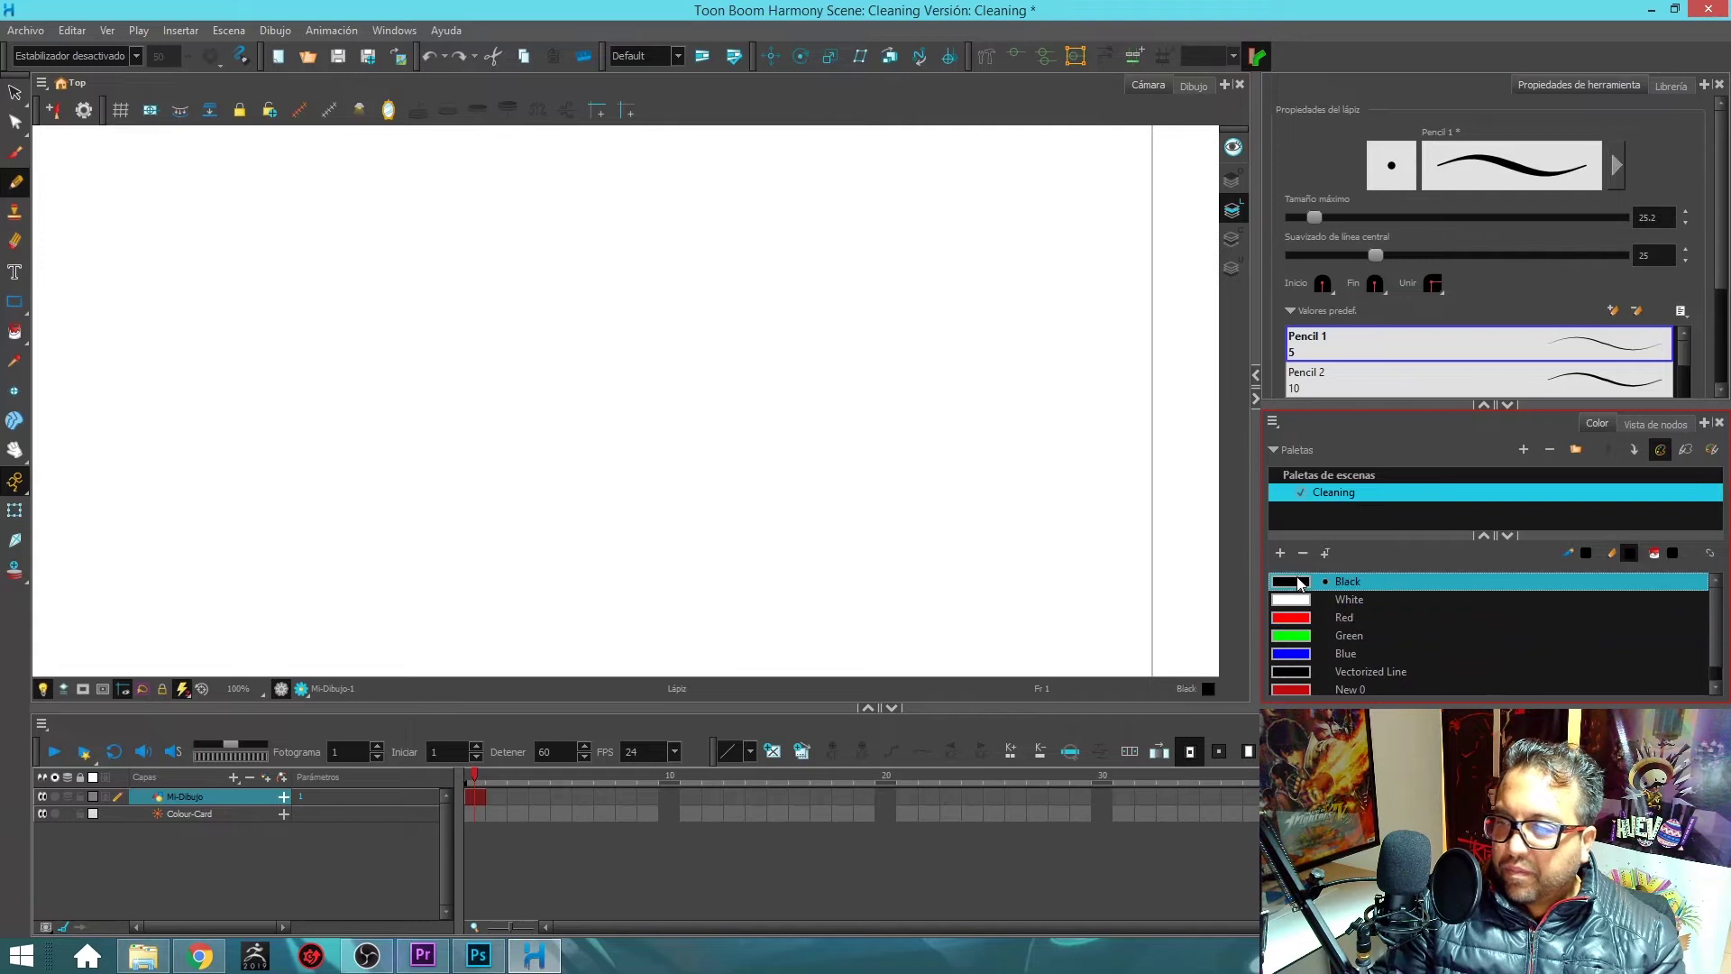
click(1510, 404)
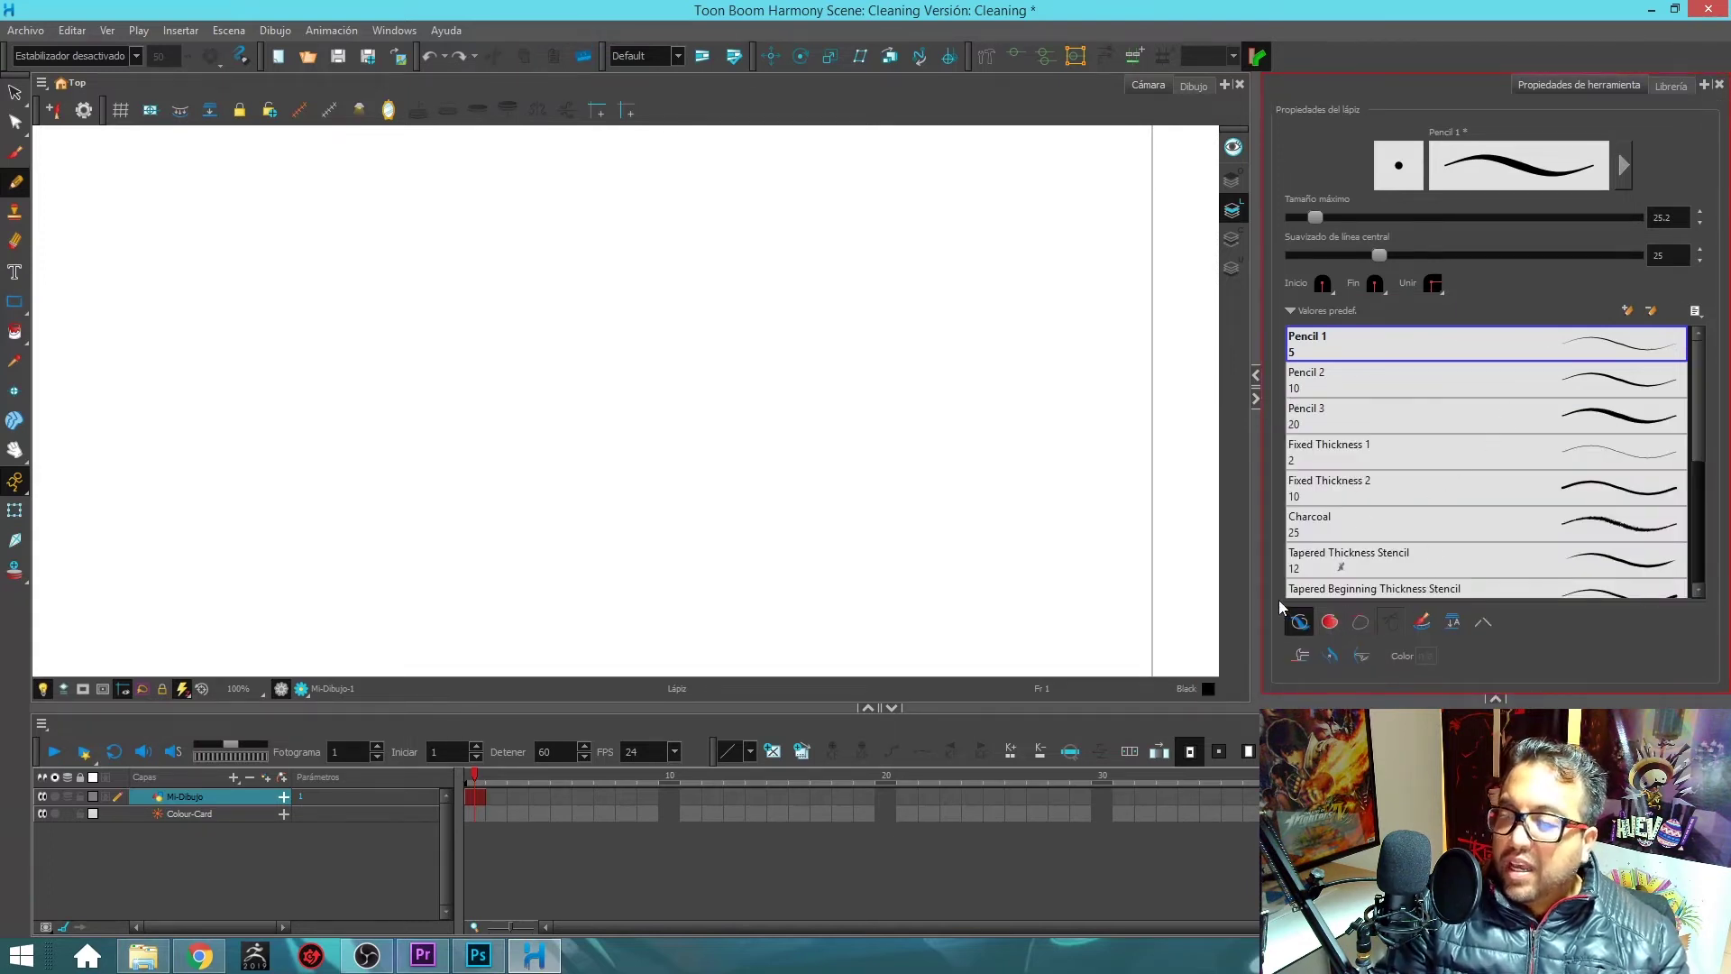
- Enlarge the colour list, link the brush, pencil and paint colours and set them all to White
click(1493, 700)
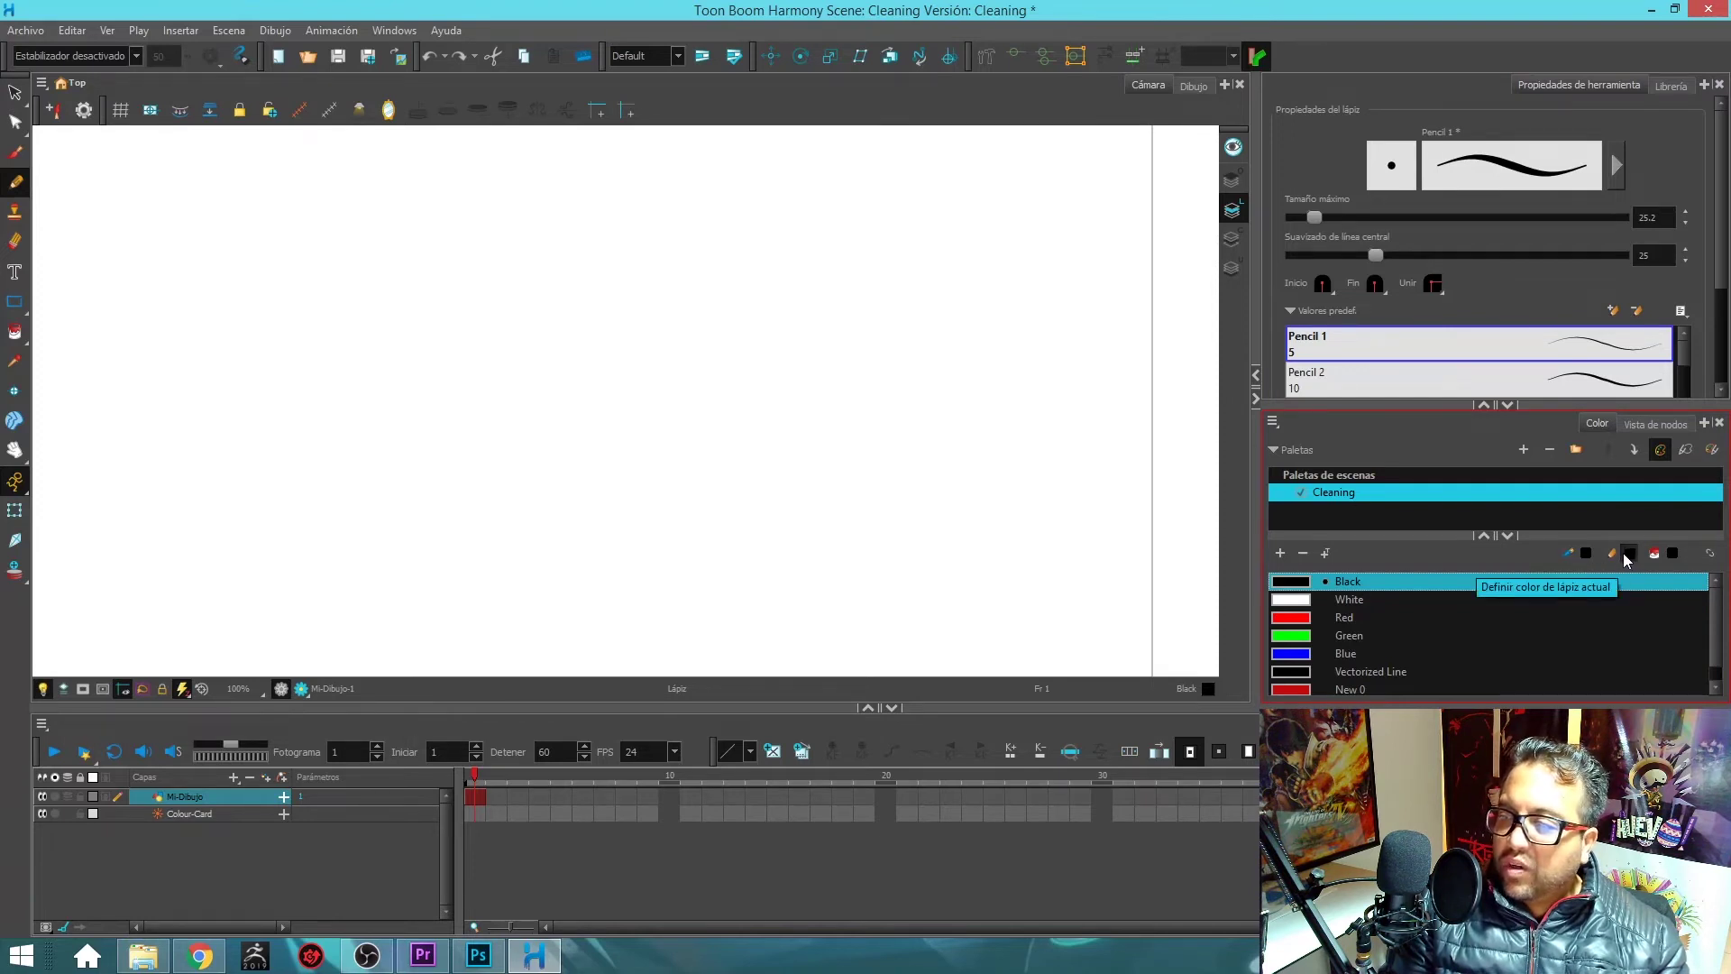
drag(1567, 407, 1585, 346)
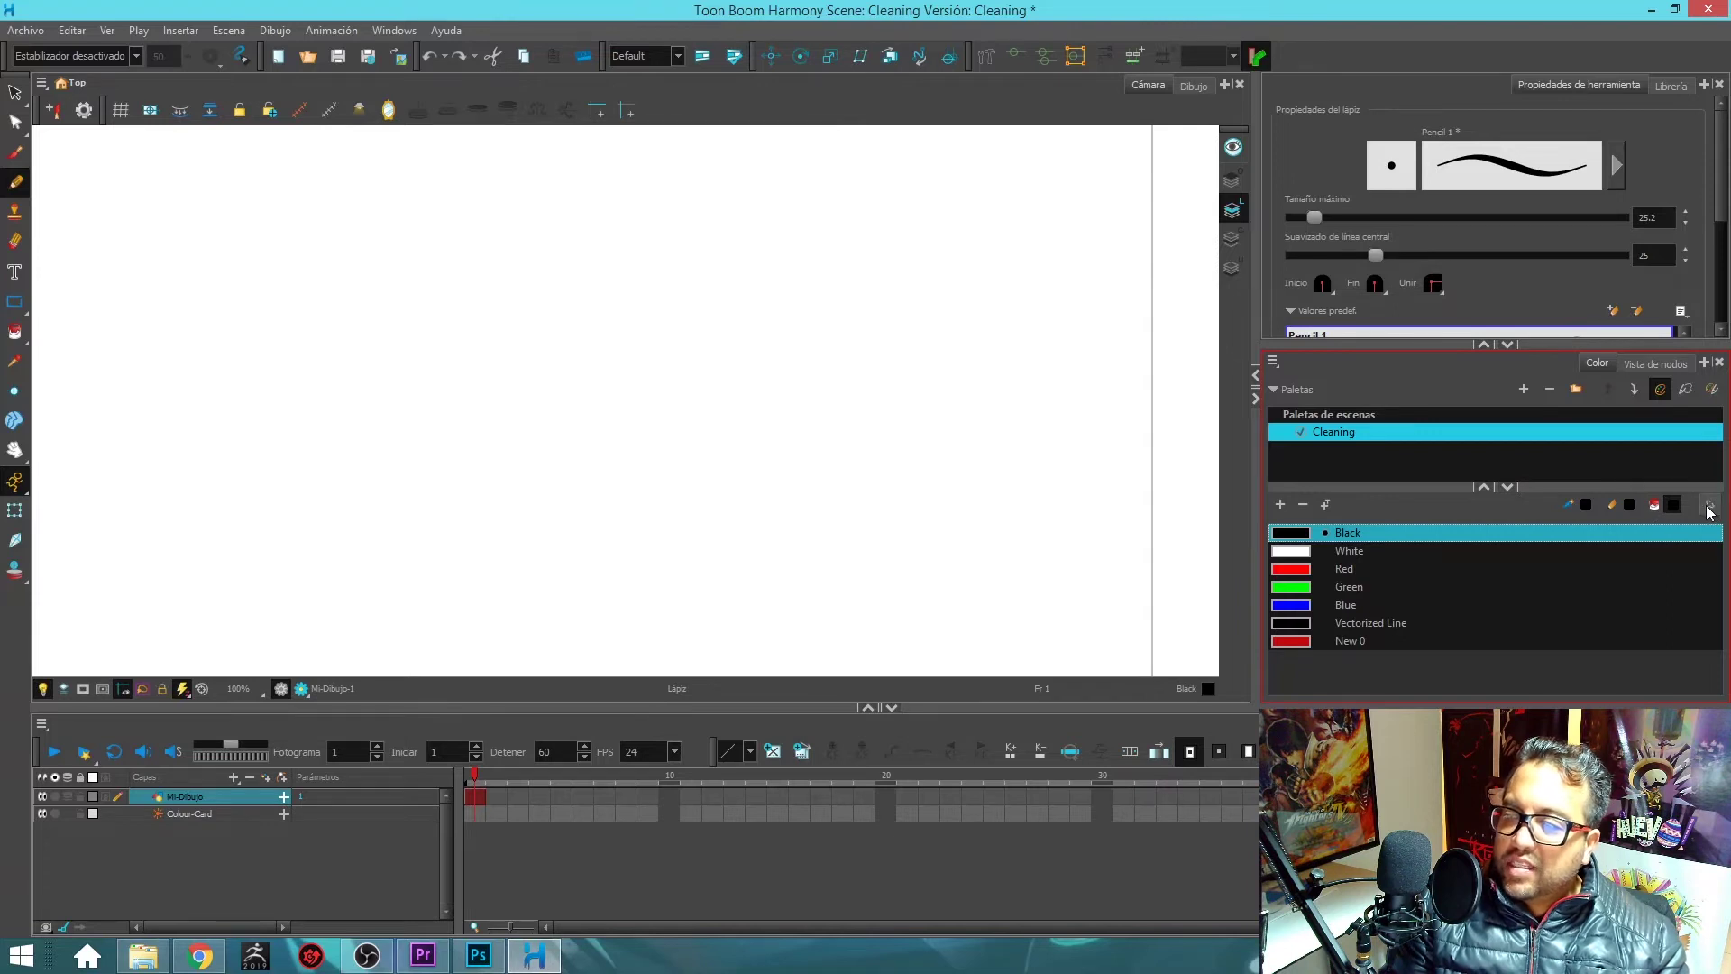
click(1299, 573)
click(1309, 591)
click(1304, 572)
click(1322, 557)
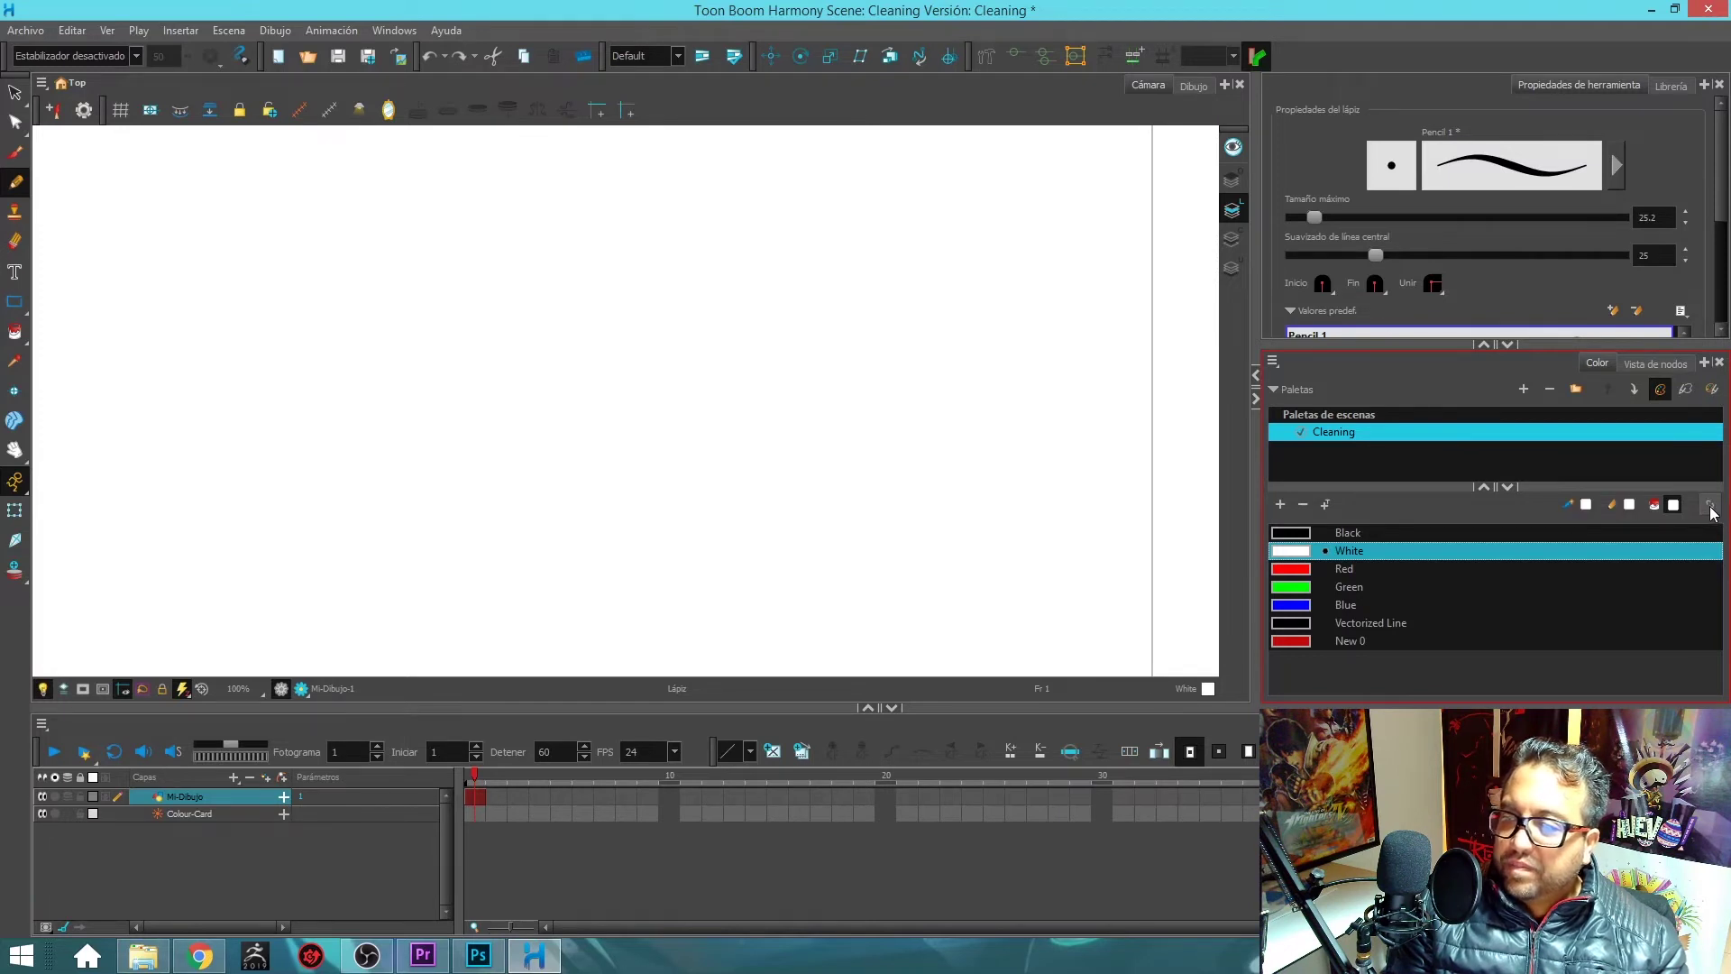
- With the tool colours unlinked, set the paint bucket colour to Red and the pencil colour to Black
click(1301, 571)
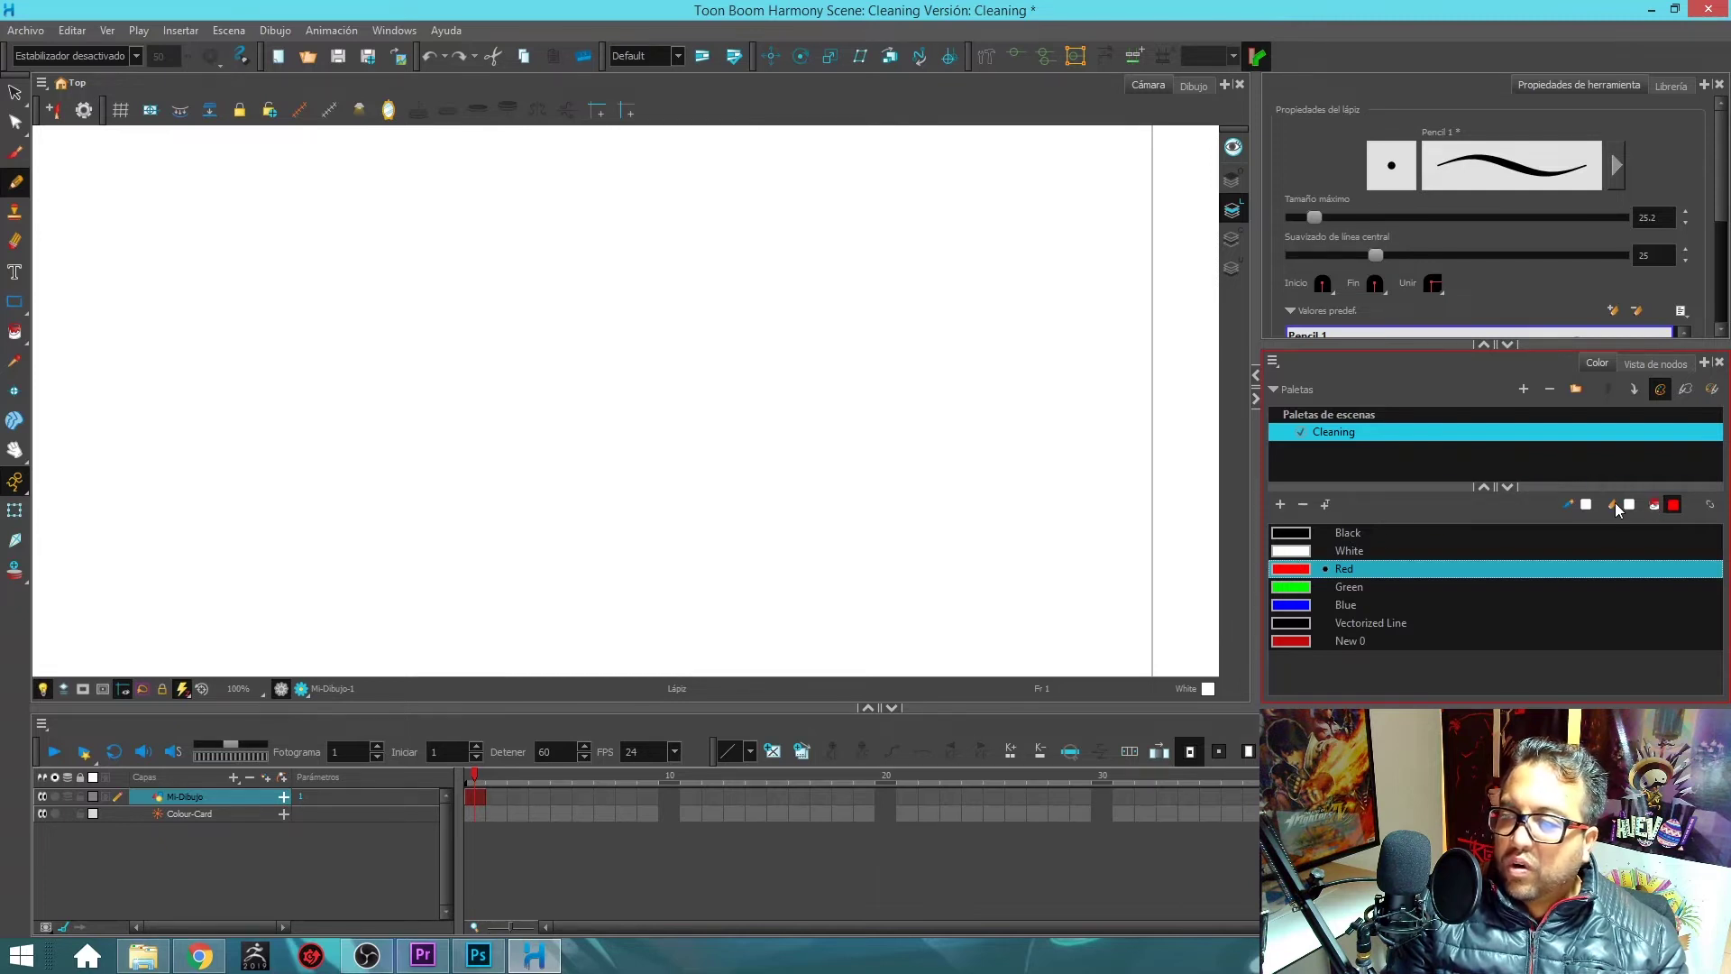
click(1341, 554)
click(1300, 535)
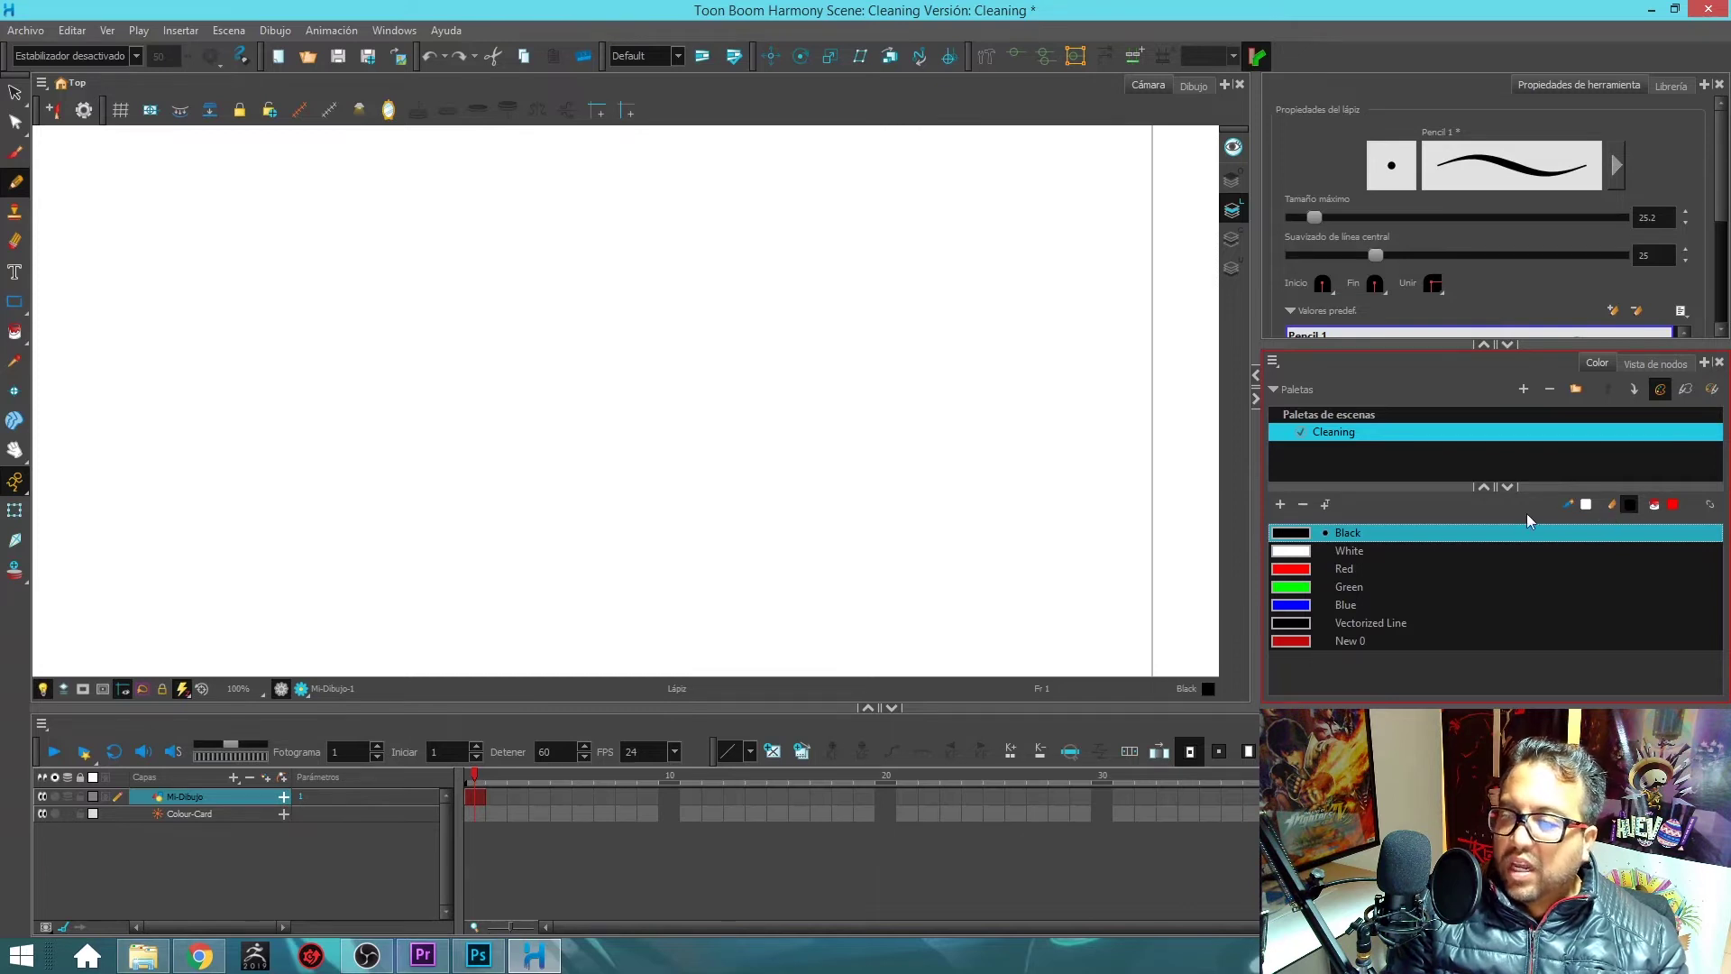
- Turn on the pencil's automatic fill and draw a closed loop with crossing ends
click(1507, 345)
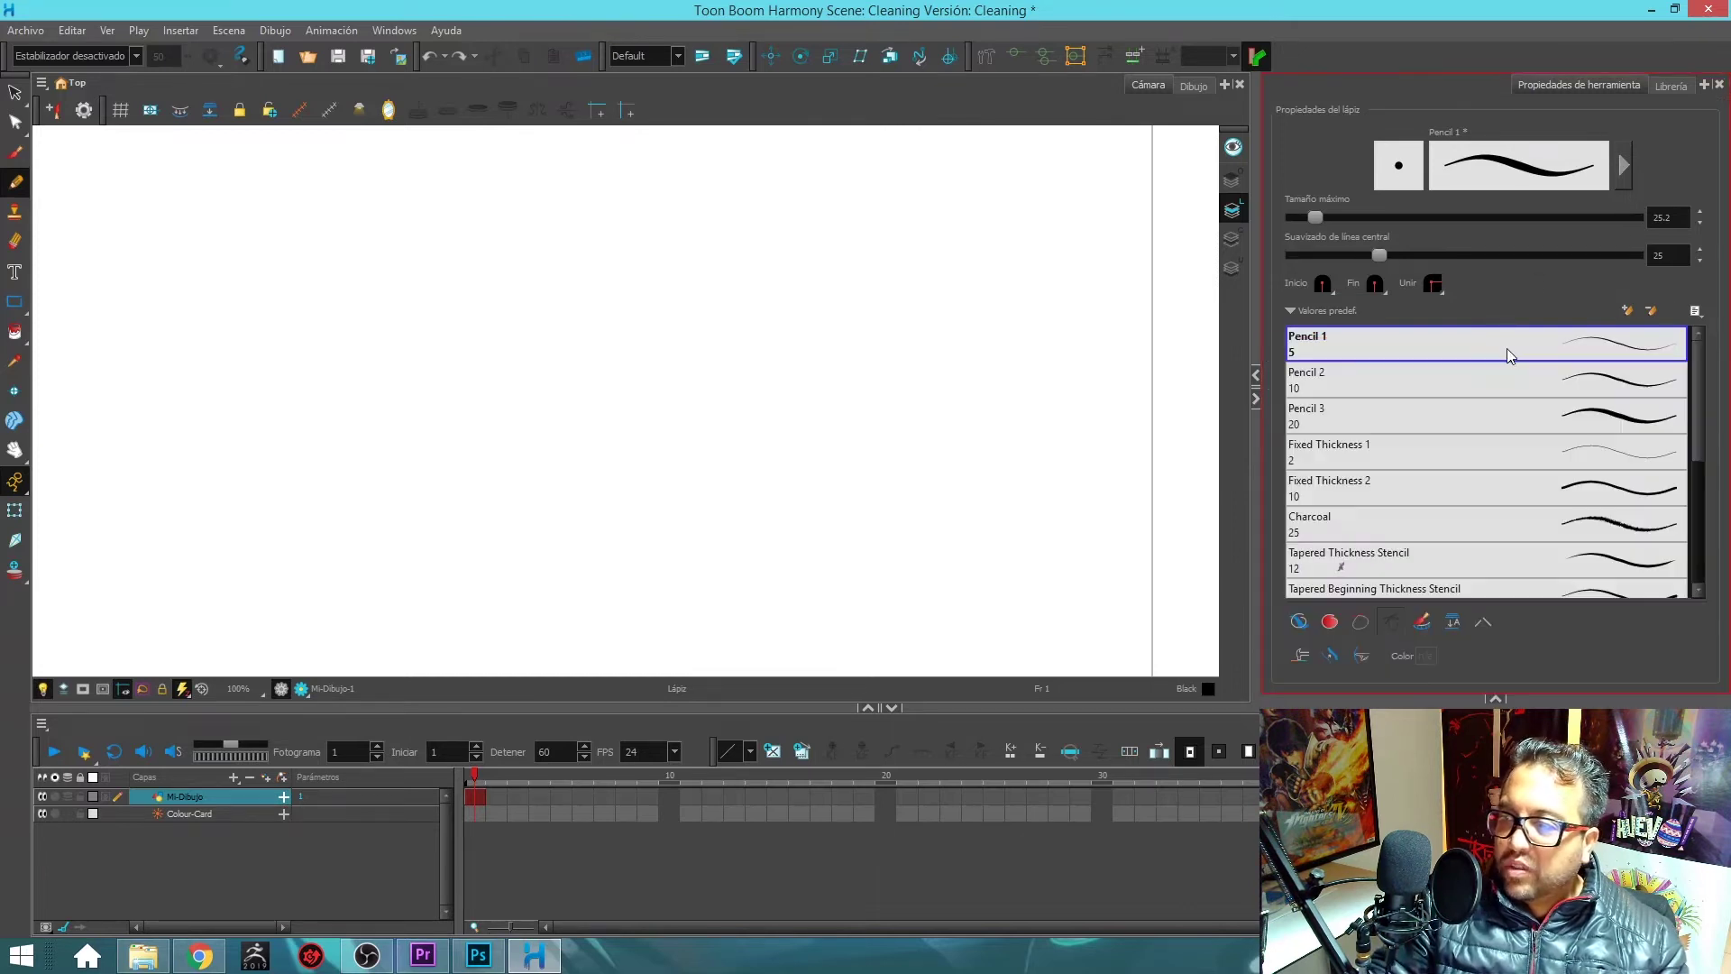
click(1332, 621)
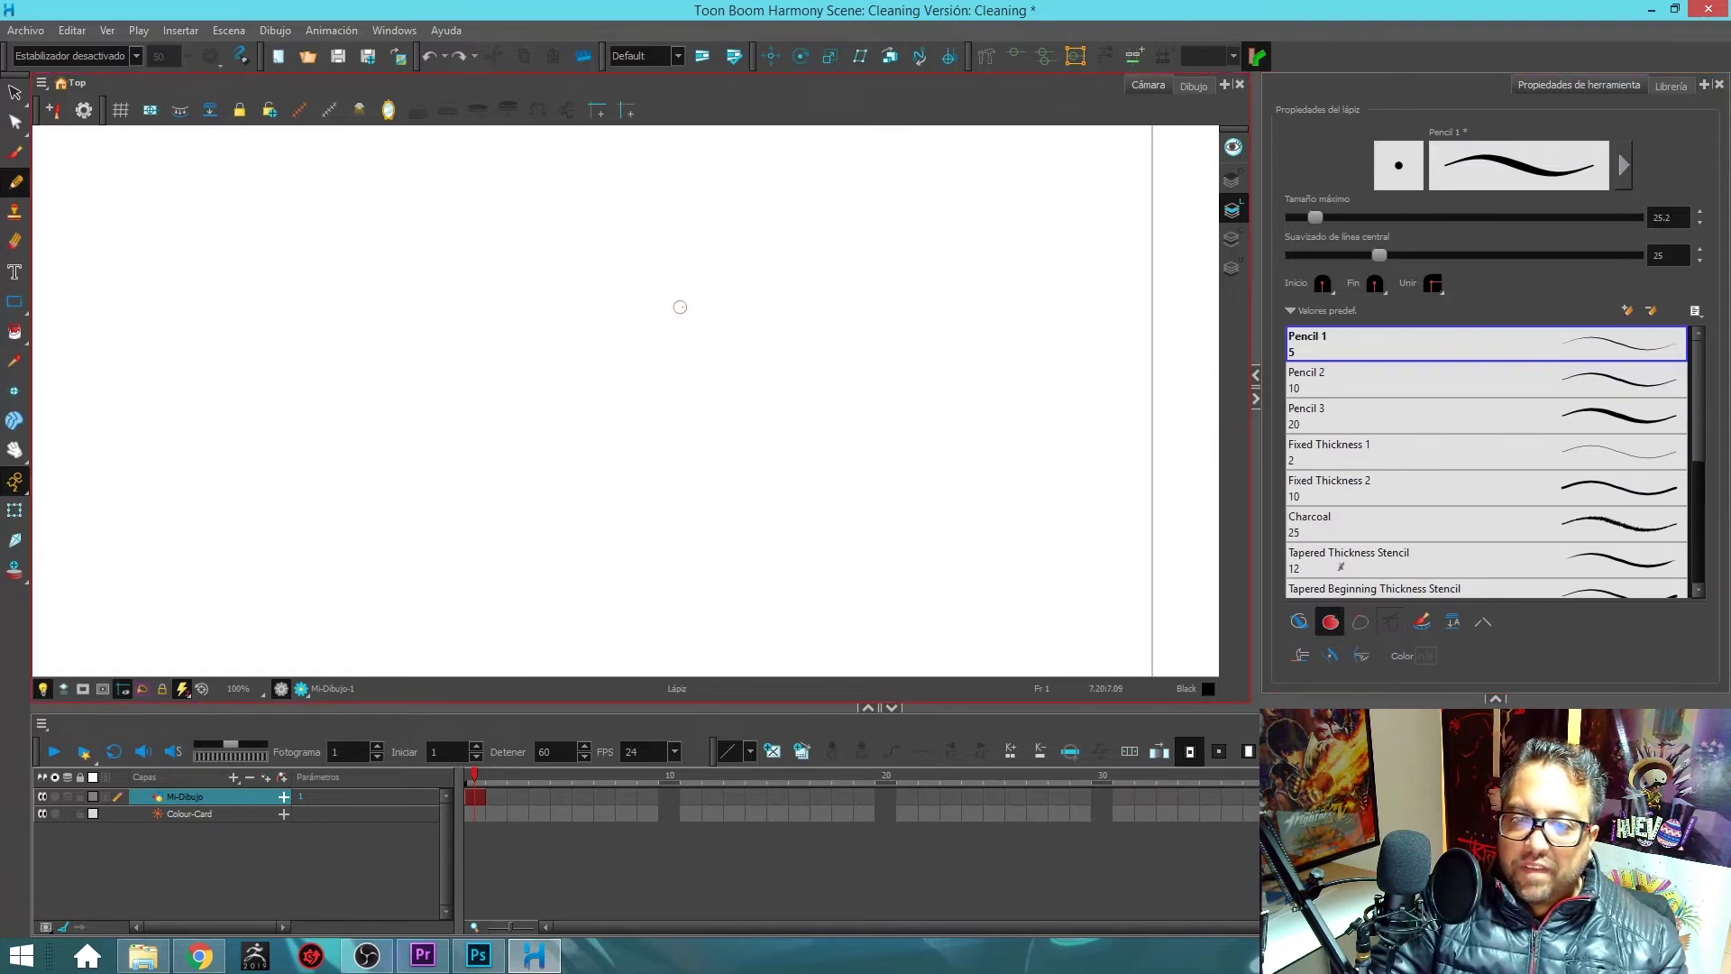
mouse_move(702, 289)
mouse_down()
mouse_move(658, 312)
mouse_move(614, 377)
mouse_move(621, 456)
mouse_move(704, 487)
mouse_move(772, 419)
mouse_move(738, 348)
mouse_move(611, 294)
mouse_up()
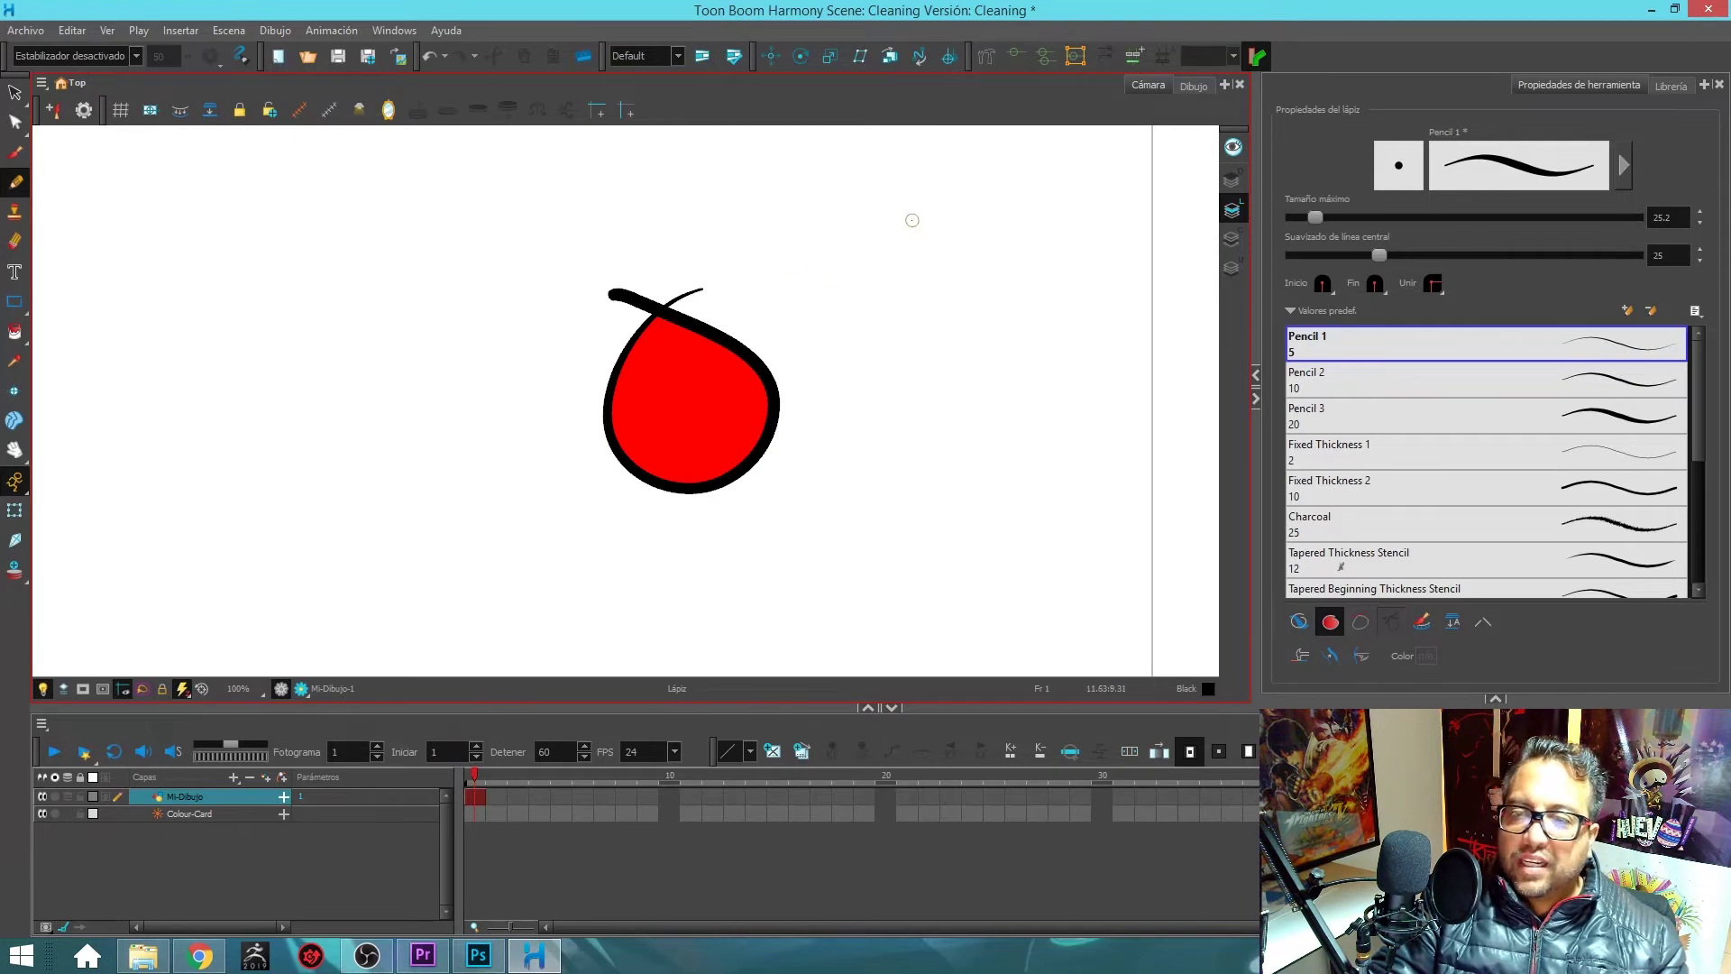
- Draw an open square and, below it, a closed square with crossing ends using the pencil's automatic fill
key(space)
mouse_move(885, 234)
mouse_down()
mouse_move(800, 221)
mouse_move(807, 355)
mouse_move(992, 347)
mouse_move(985, 214)
mouse_move(875, 215)
mouse_up()
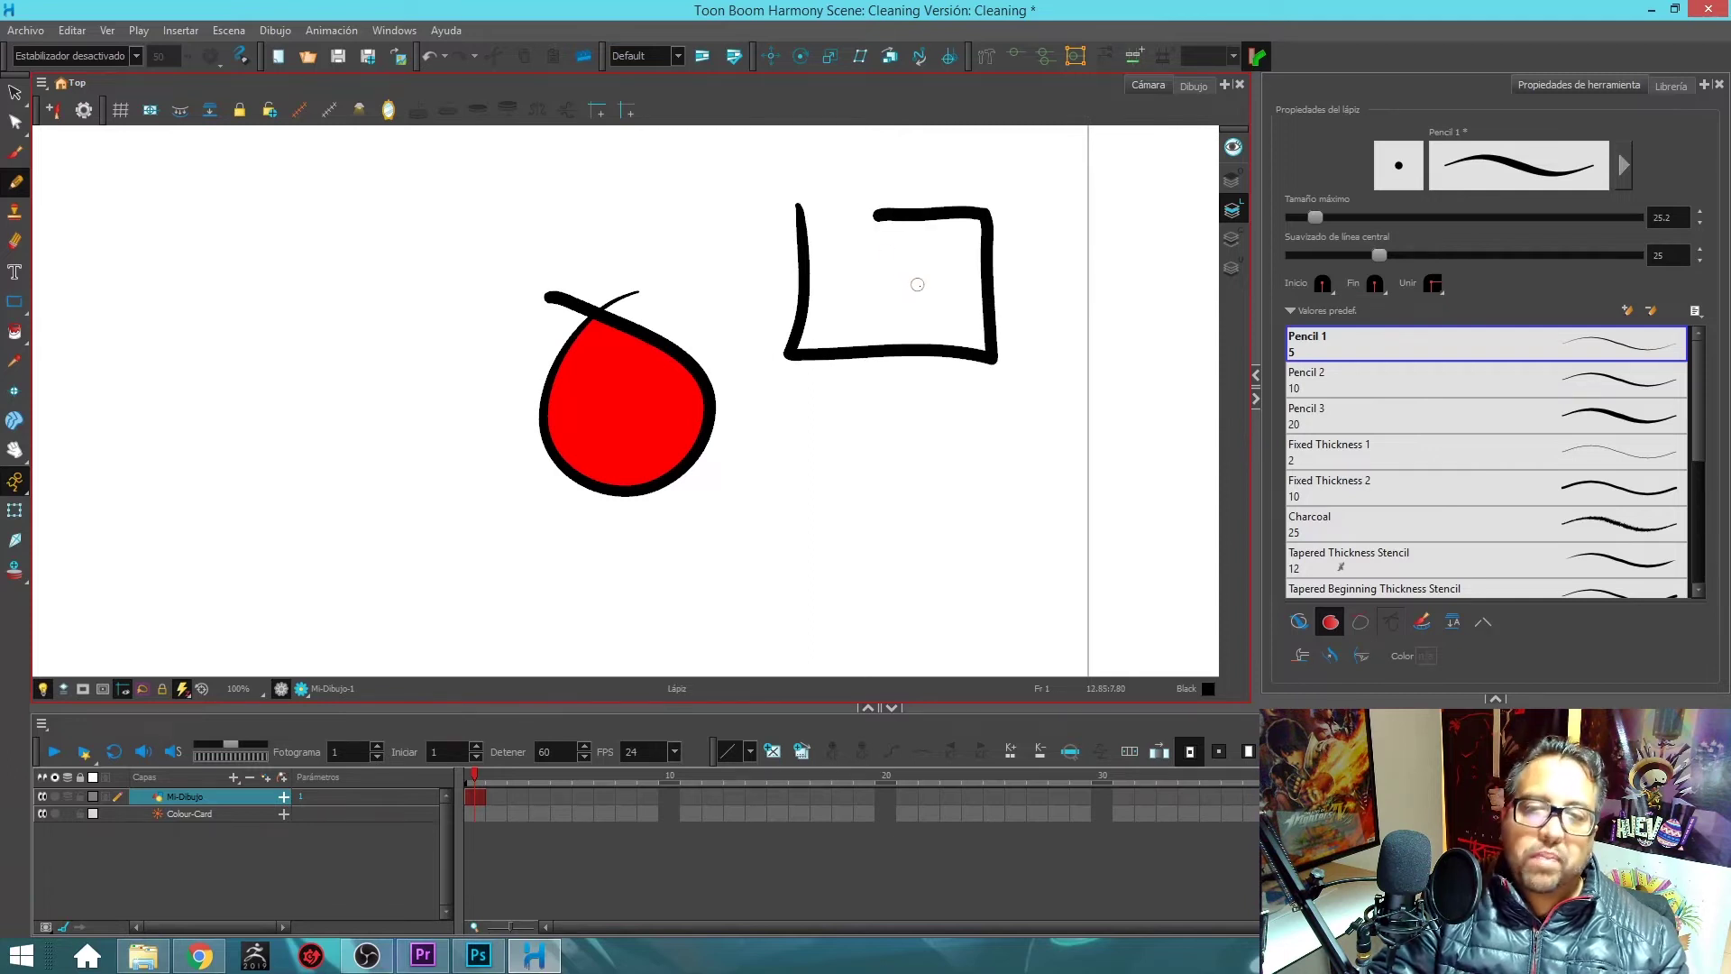
mouse_move(770, 458)
mouse_down()
mouse_move(791, 585)
mouse_move(921, 581)
mouse_move(954, 545)
mouse_move(939, 444)
mouse_move(762, 460)
mouse_up()
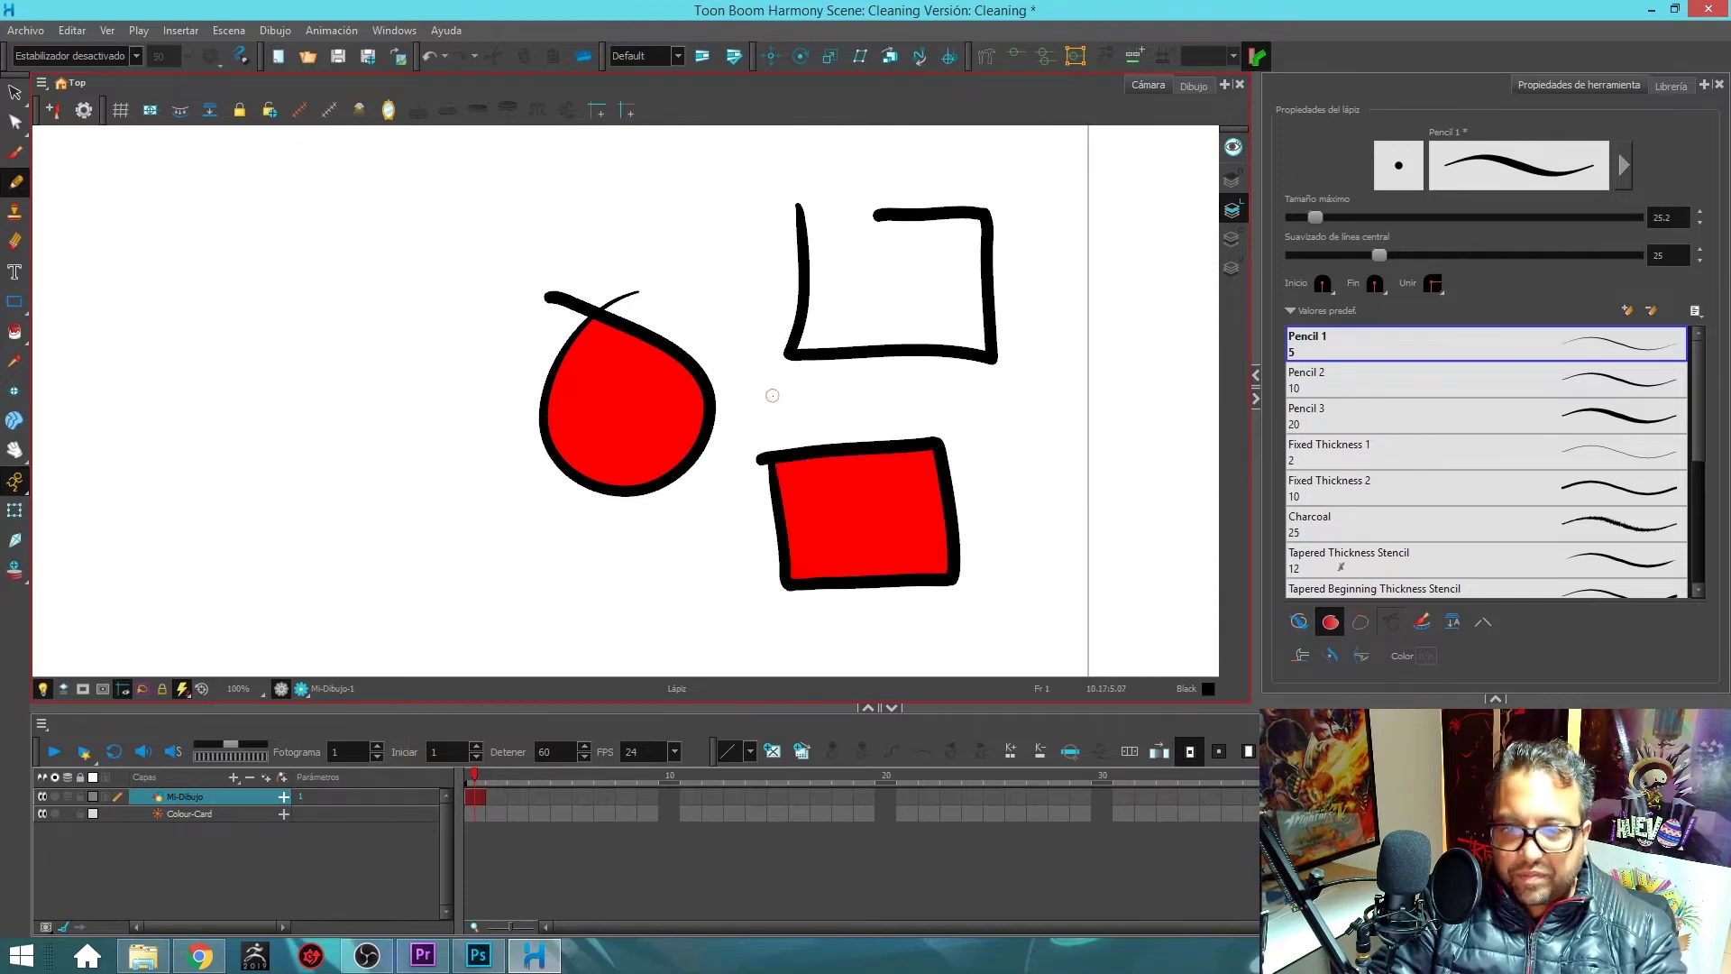
- Select the filled loop and both squares and delete them
drag(772, 395, 810, 403)
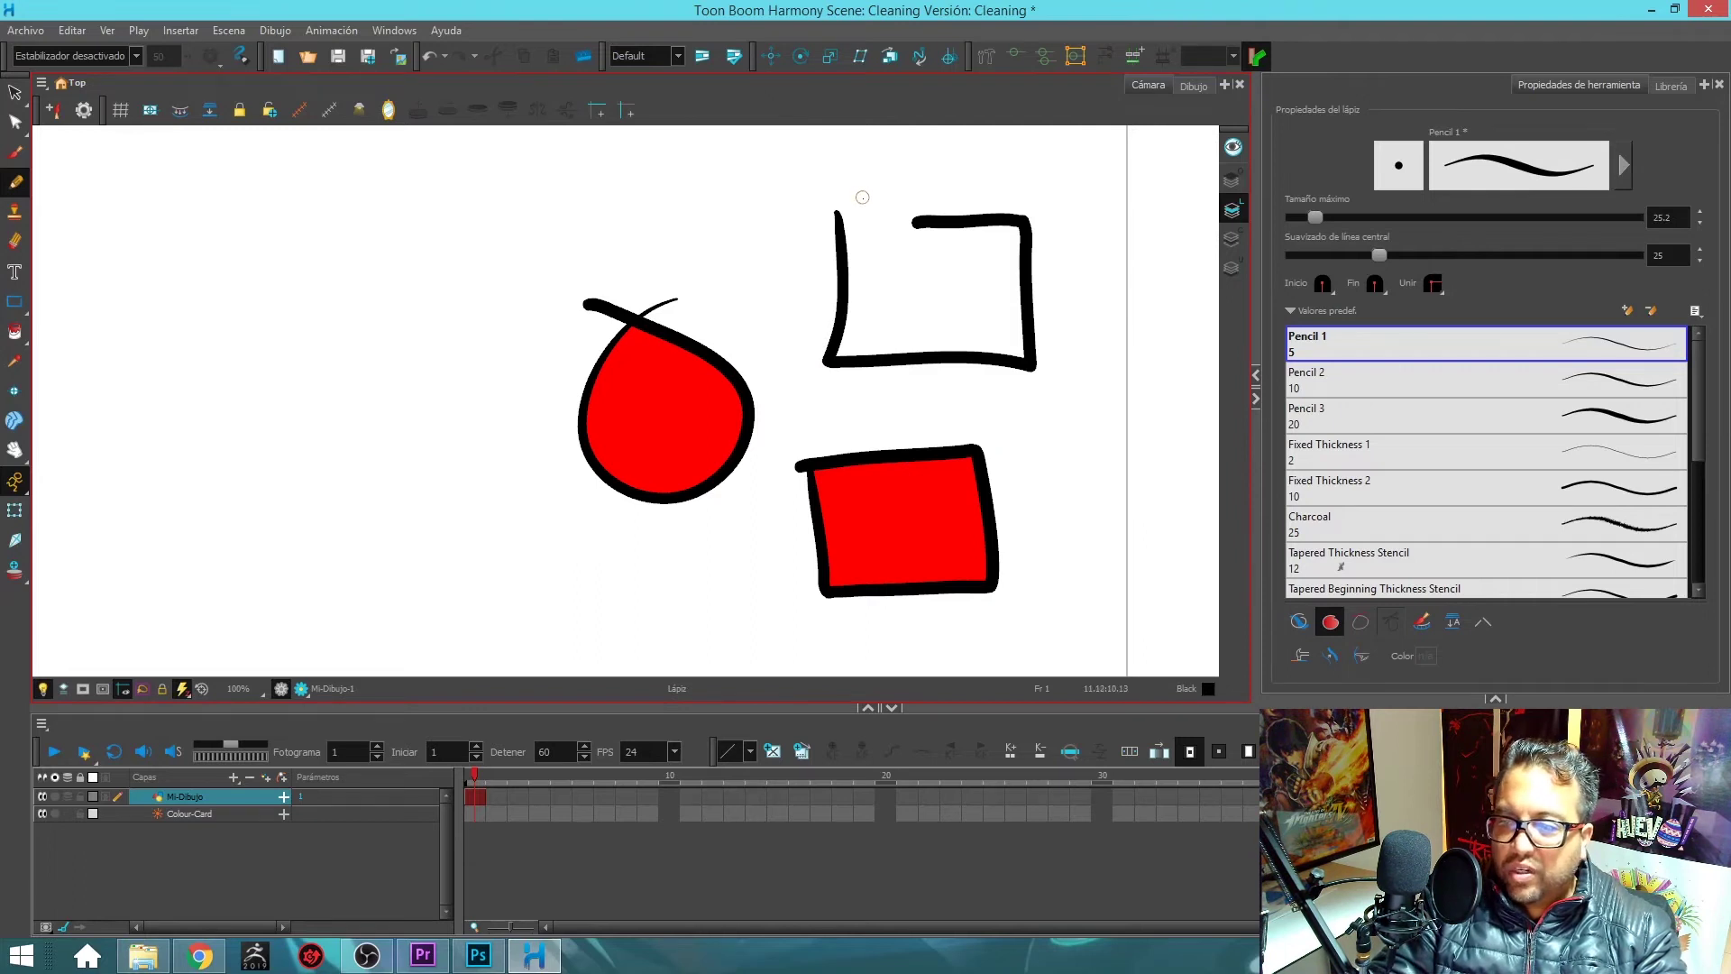
key(alt+s)
mouse_move(868, 191)
mouse_down()
mouse_move(580, 506)
mouse_move(713, 671)
mouse_up()
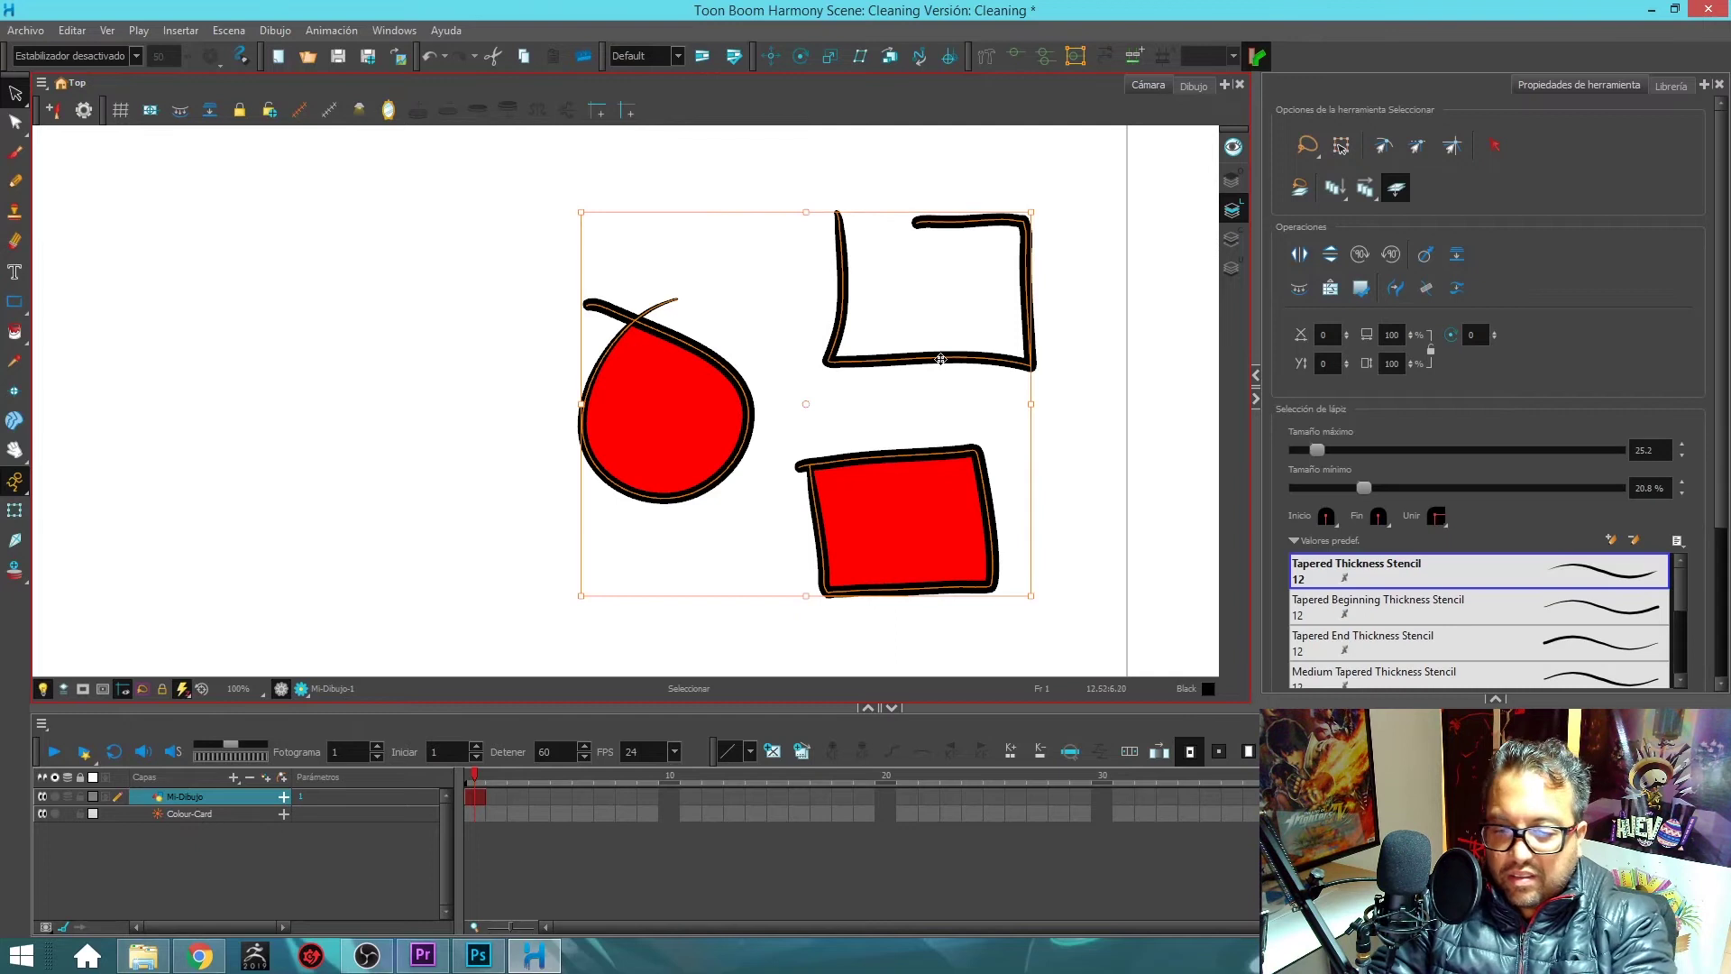
key(Delete)
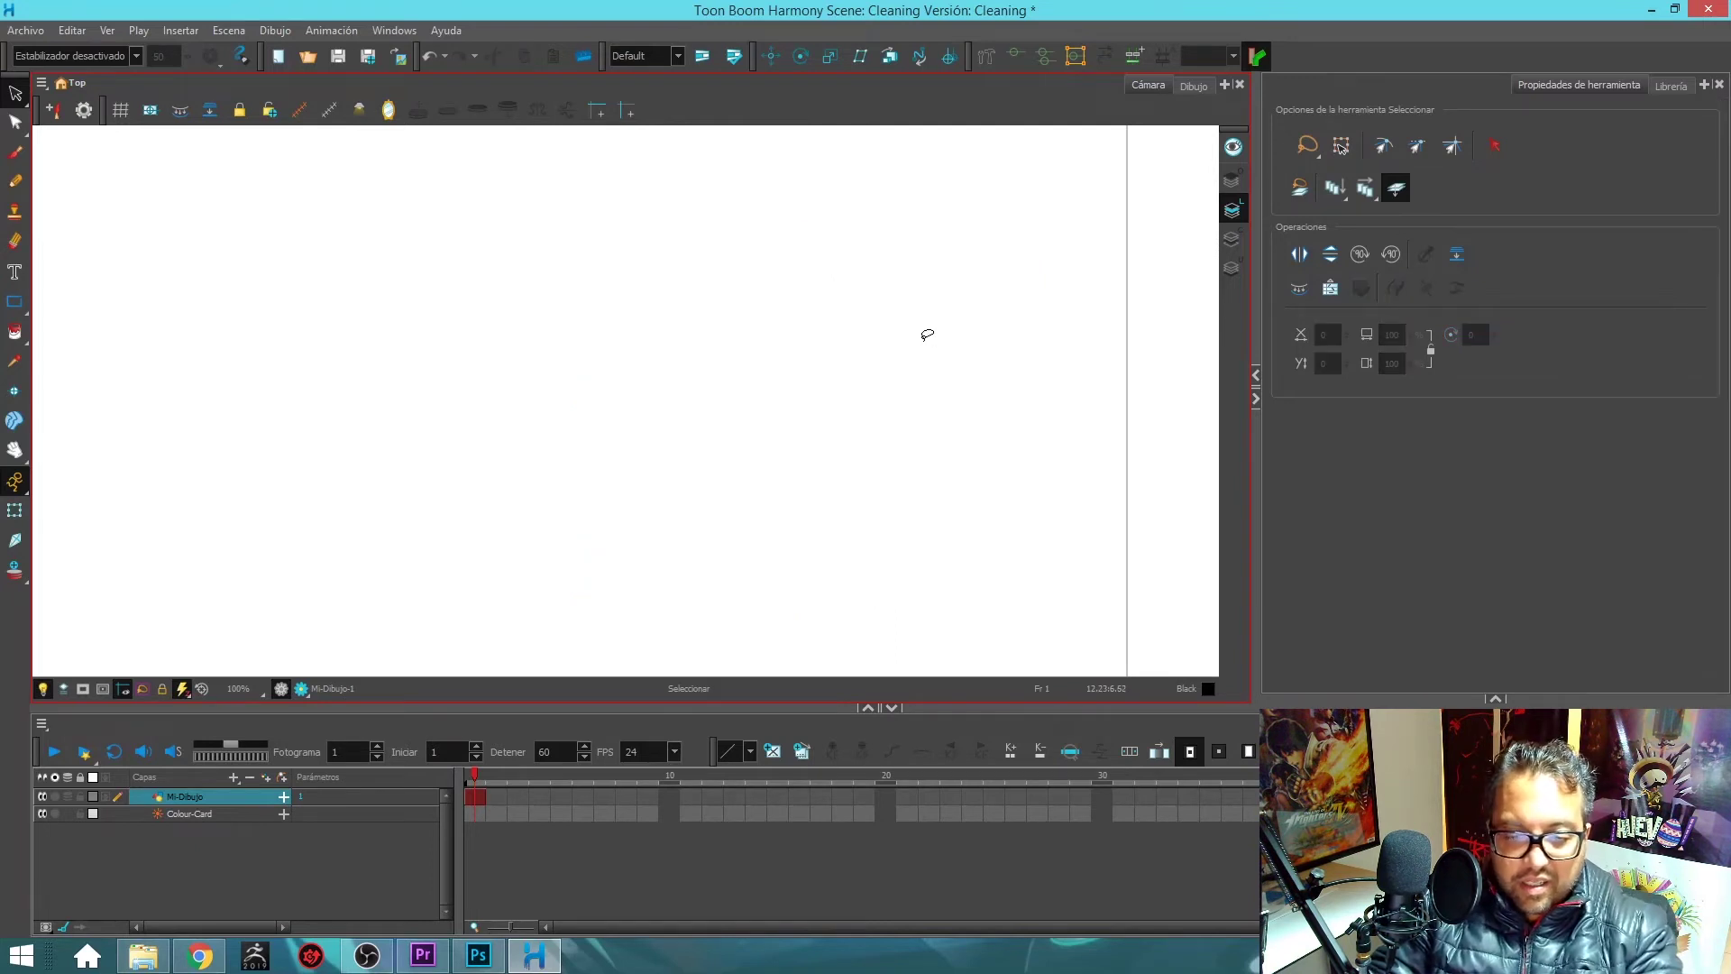
- Turn off the pencil's automatic fill and reduce its maximum size to 8
key(alt+/)
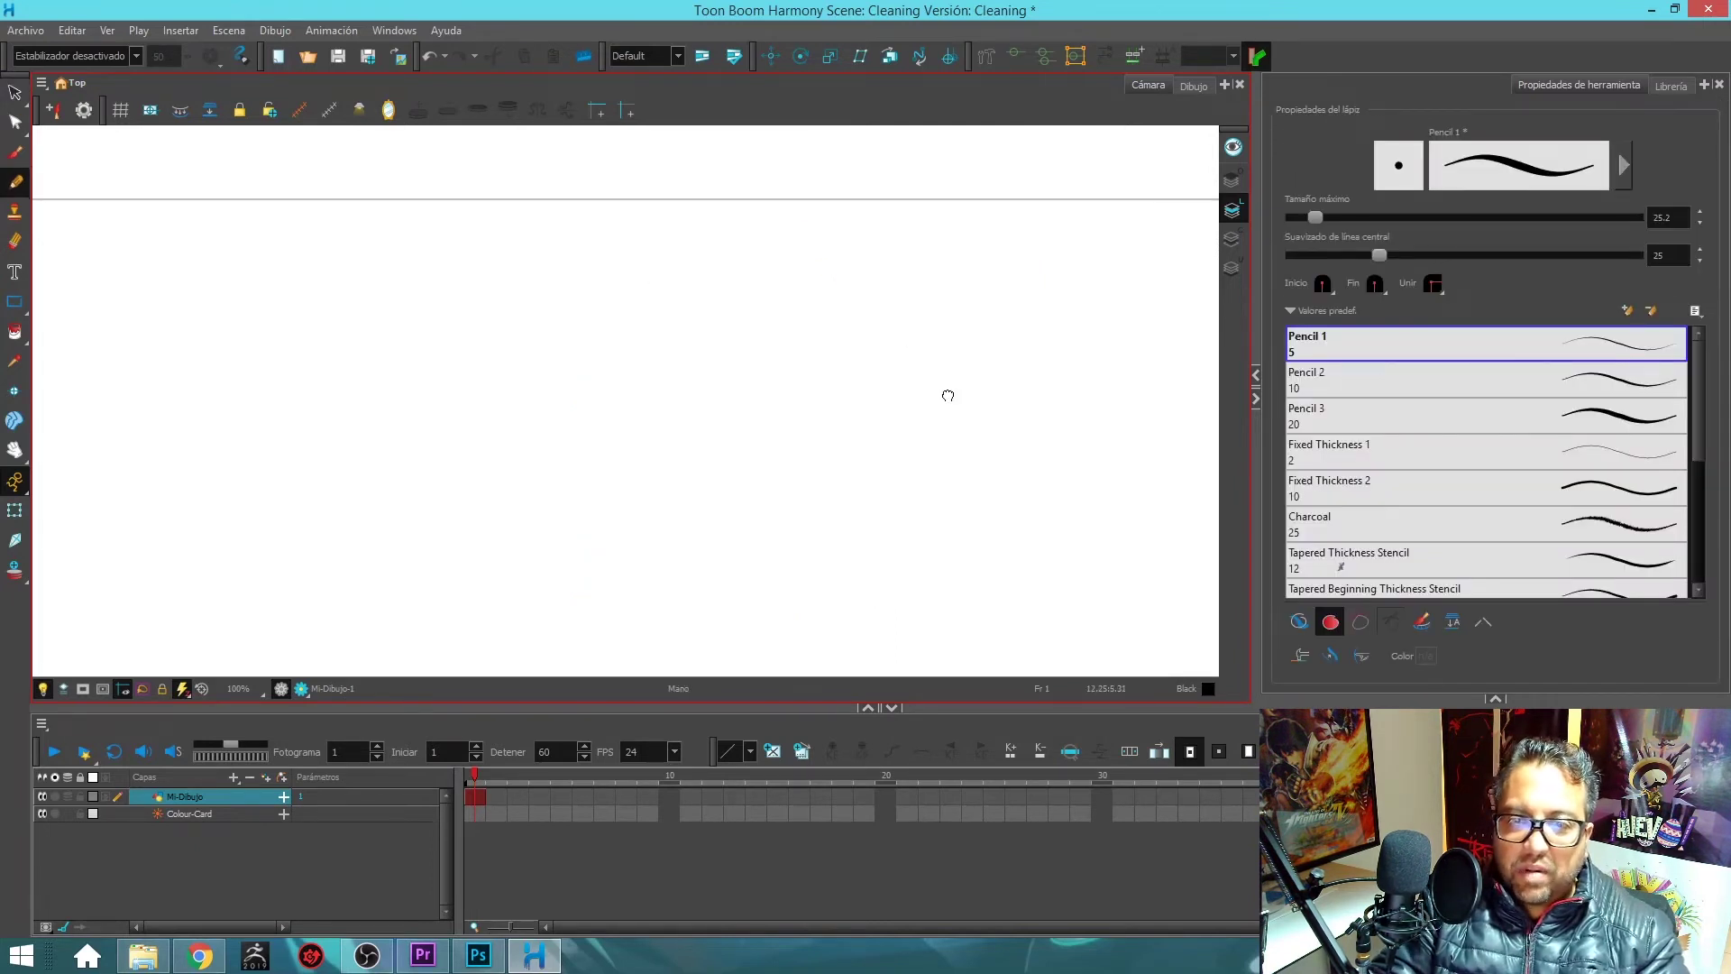
mouse_move(946, 291)
mouse_down()
mouse_move(992, 402)
mouse_move(820, 321)
mouse_move(940, 323)
mouse_up()
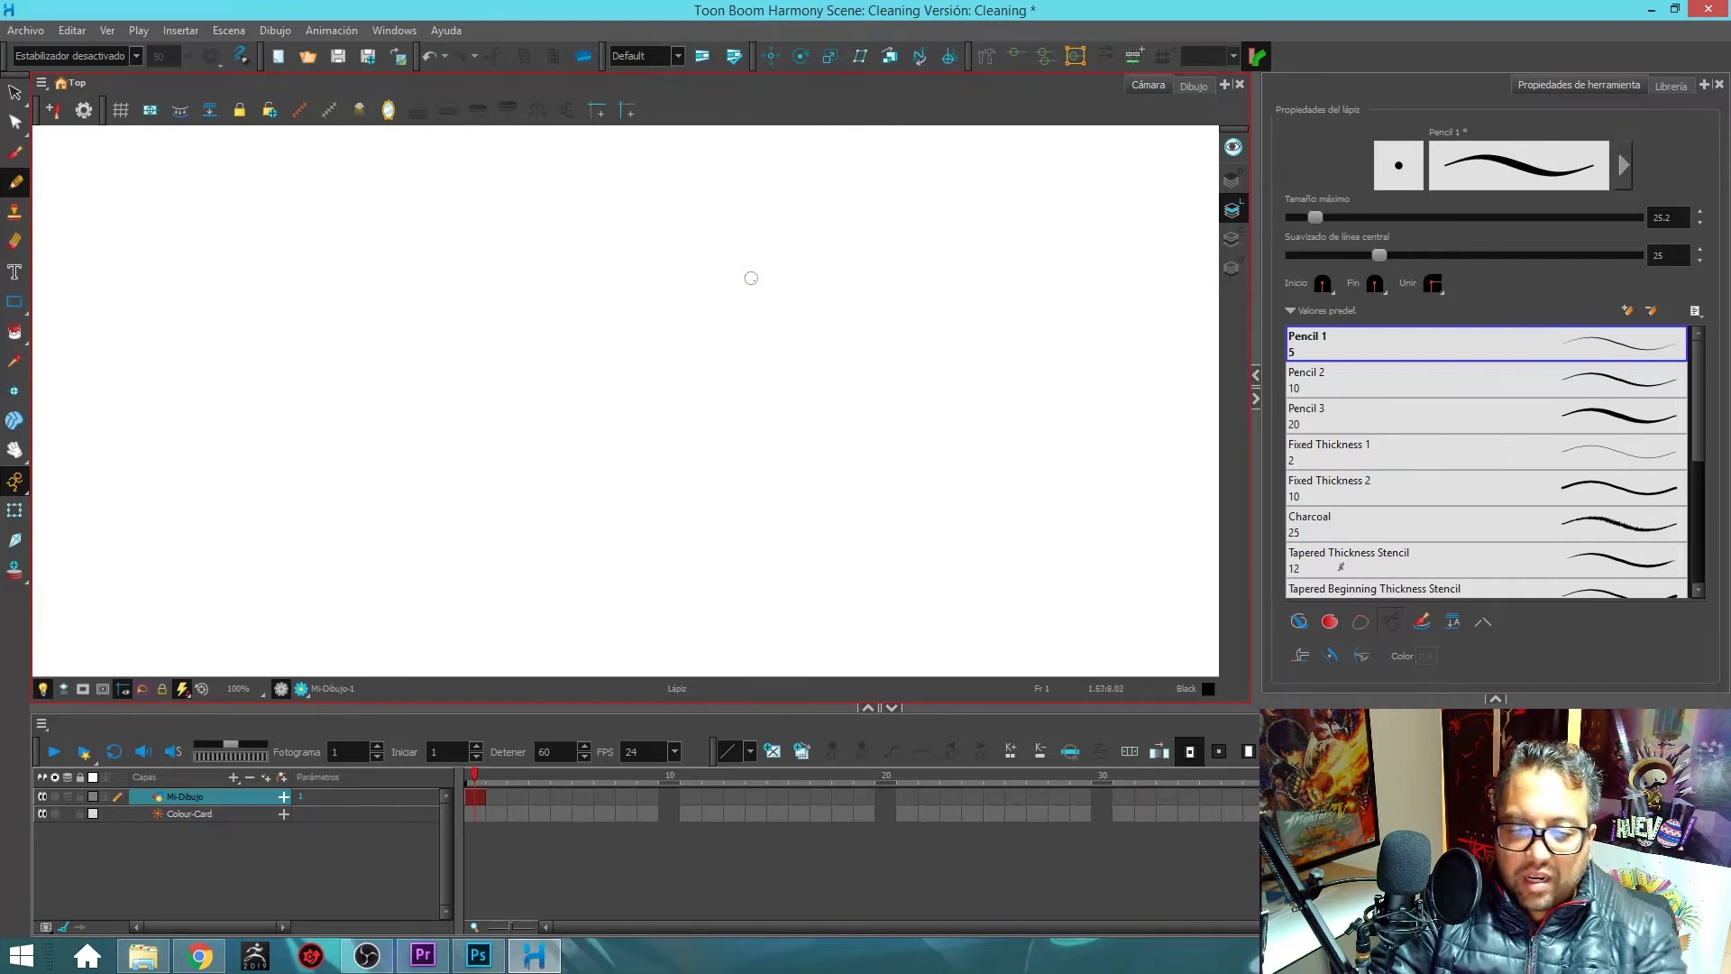
key(o)
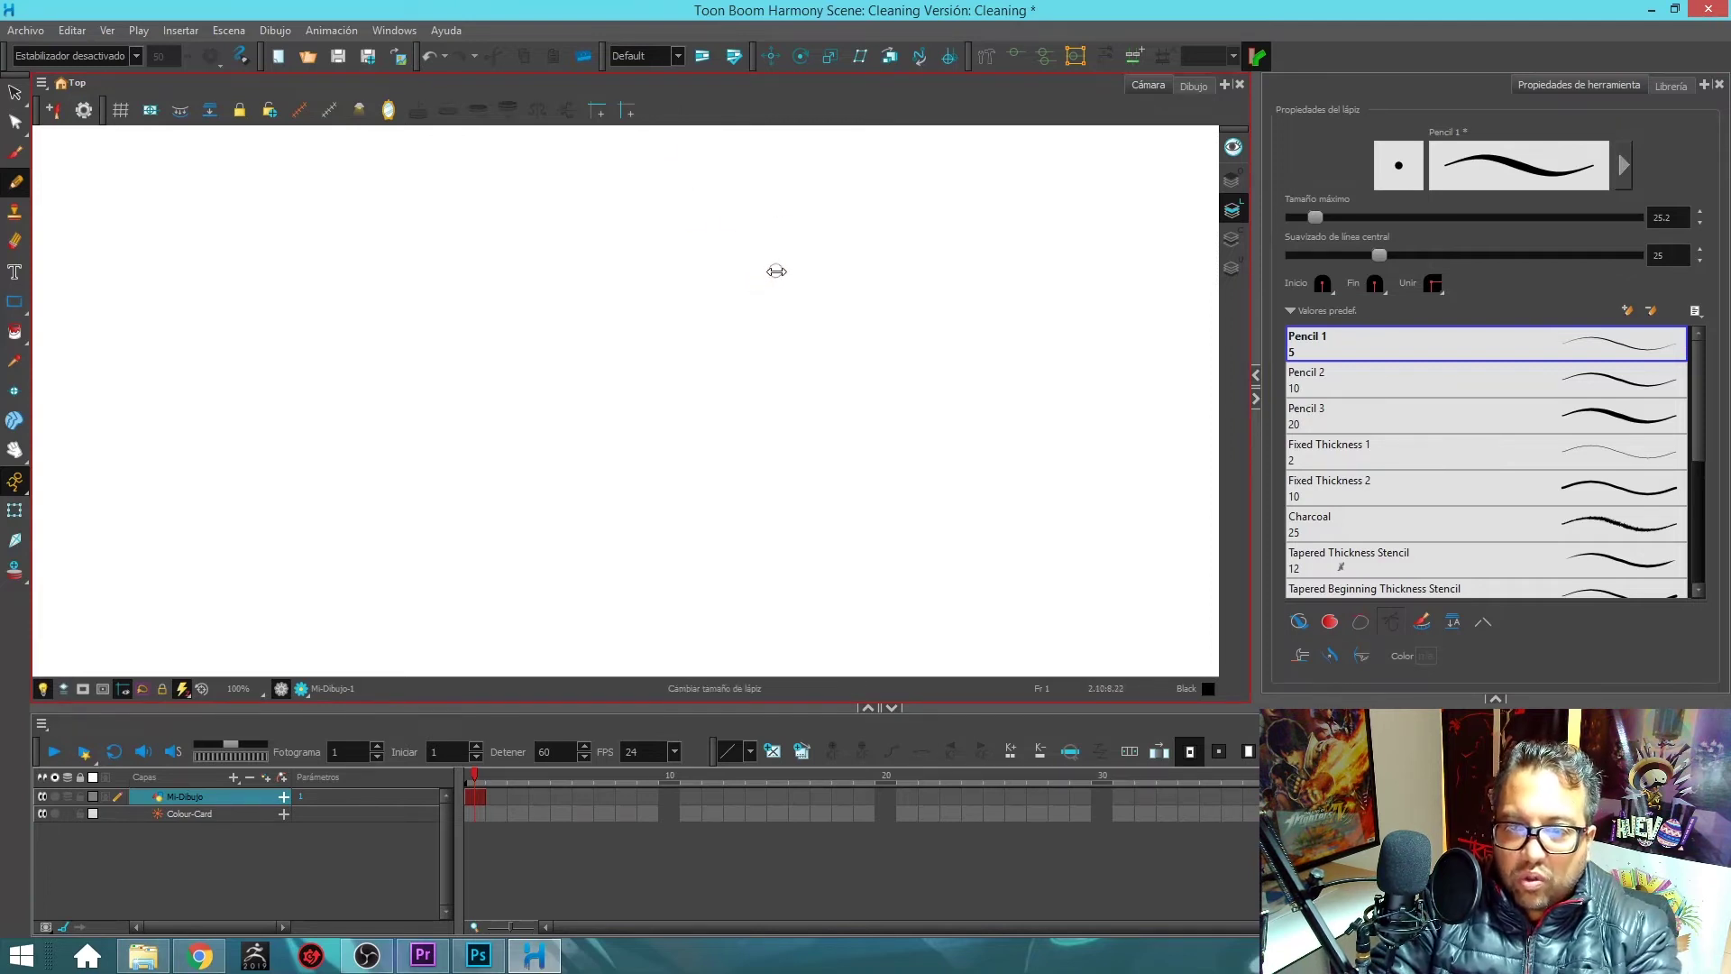
drag(773, 270, 769, 260)
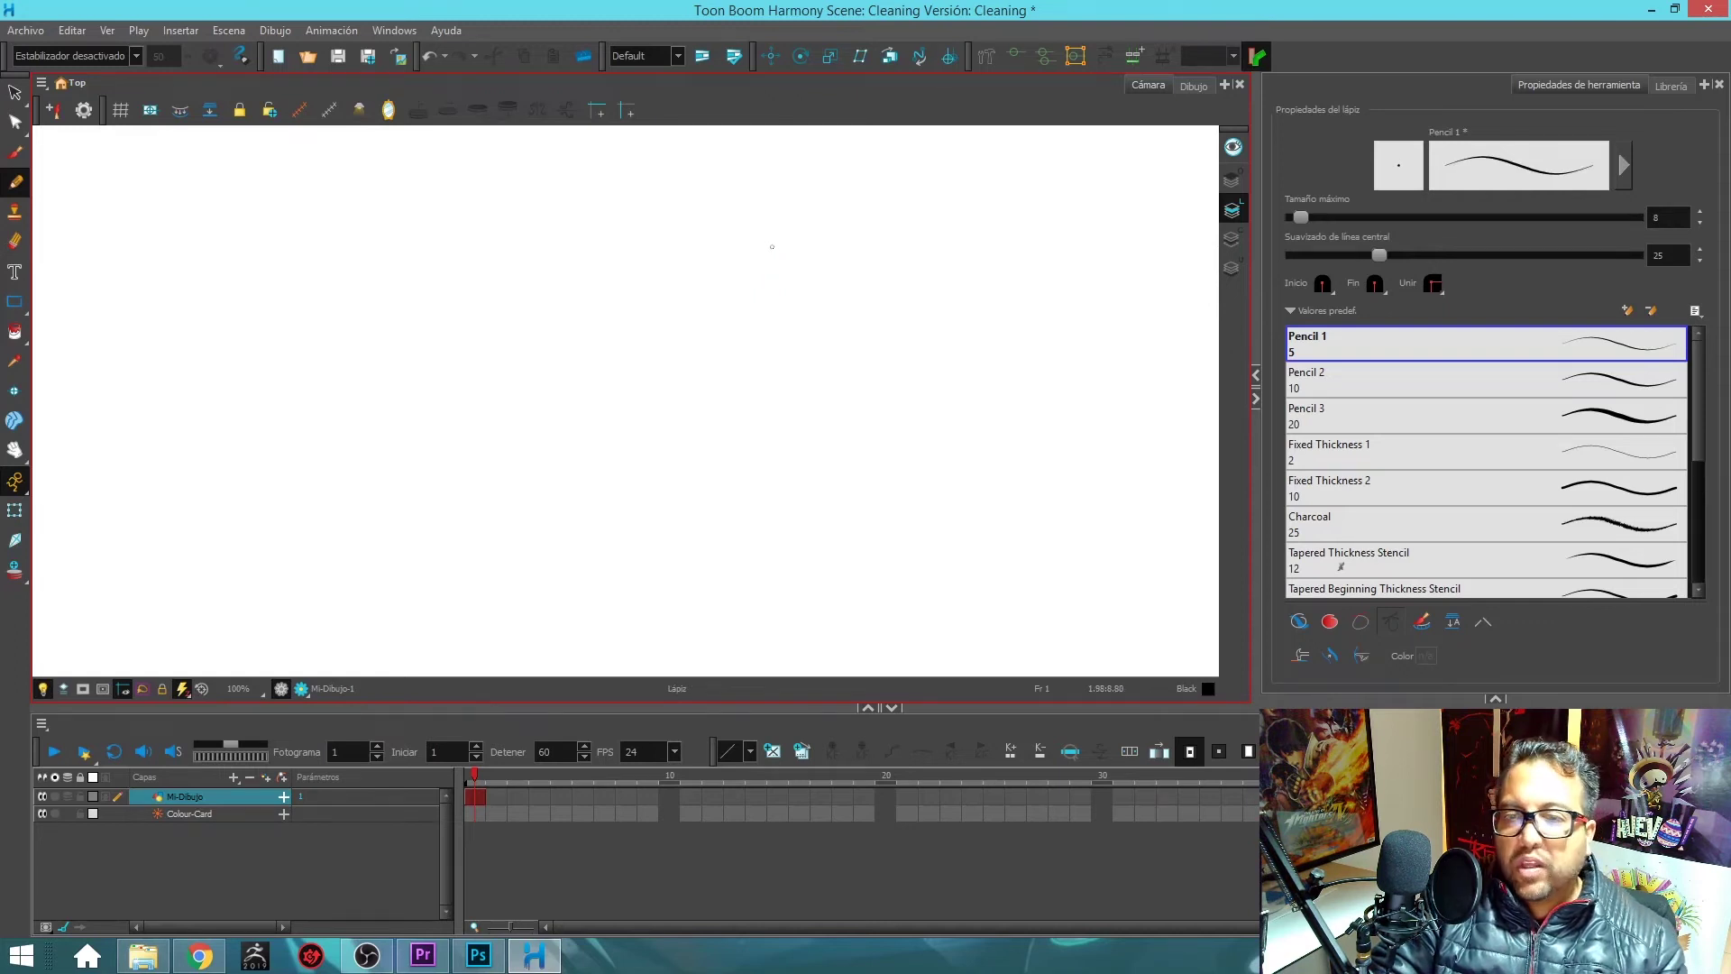
- Draw a circle with the pencil and add two adjoining curved outlines along its side
mouse_move(785, 248)
mouse_down()
mouse_move(695, 276)
mouse_move(716, 330)
mouse_move(784, 332)
mouse_move(765, 243)
mouse_up()
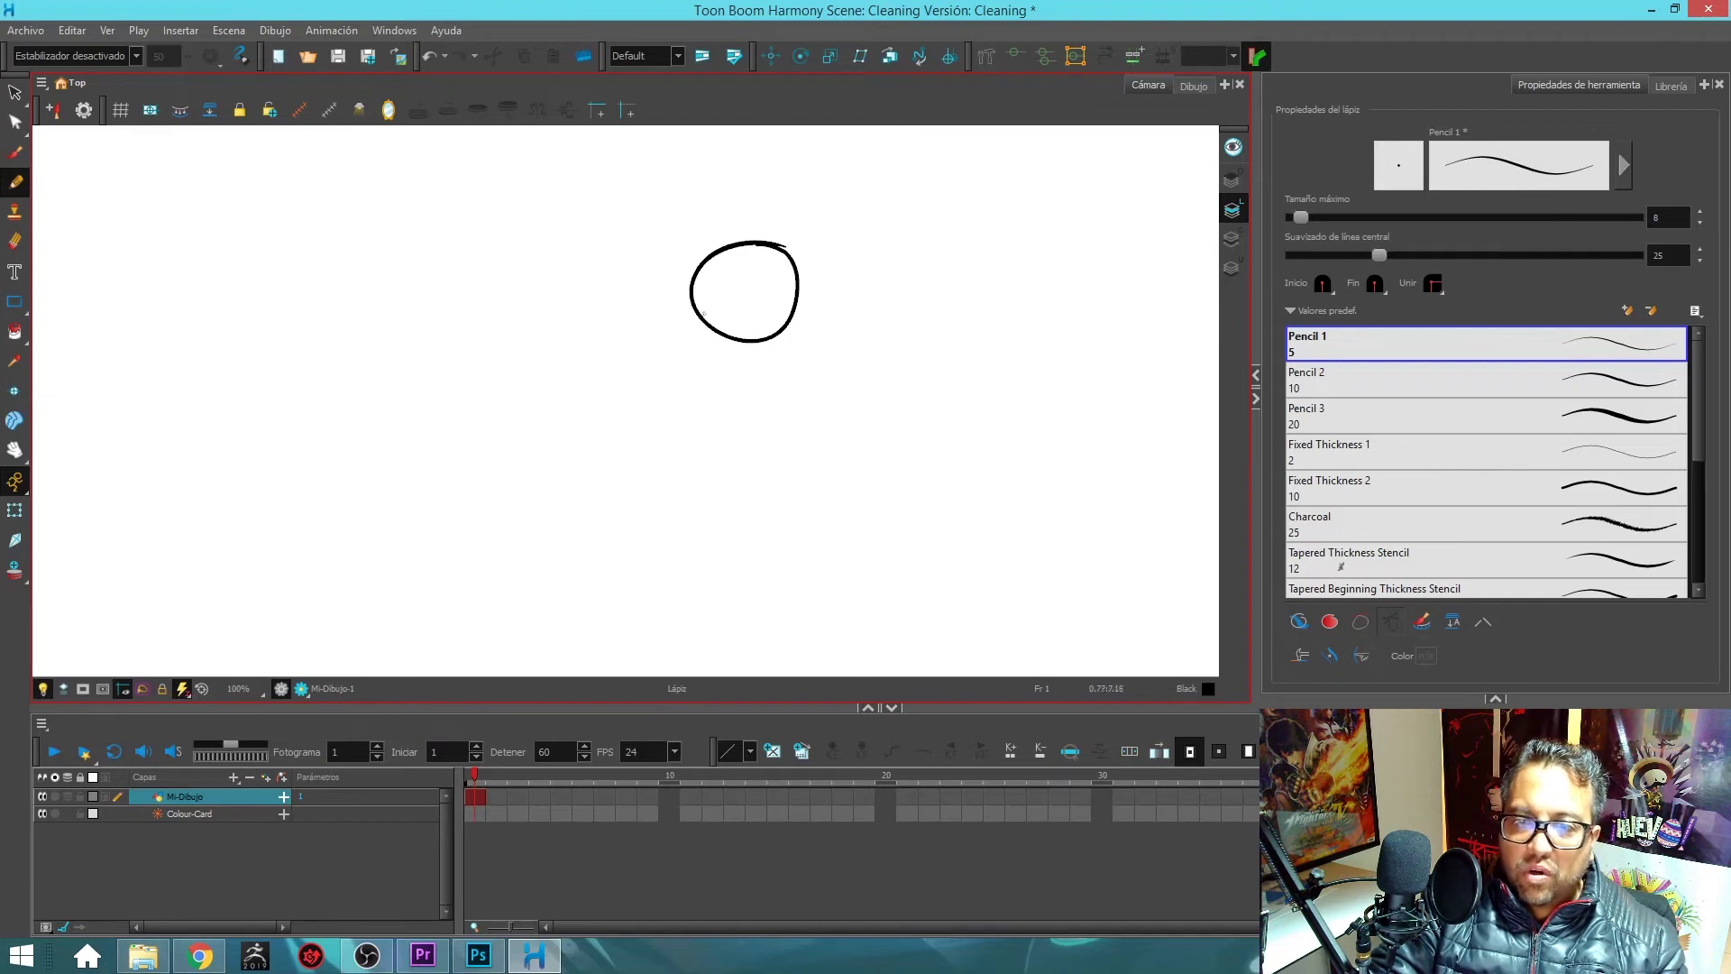
mouse_move(709, 315)
mouse_down()
mouse_move(665, 311)
mouse_move(656, 335)
mouse_move(691, 350)
mouse_up()
mouse_move(702, 263)
mouse_down()
mouse_move(648, 230)
mouse_move(622, 268)
mouse_move(657, 319)
mouse_up()
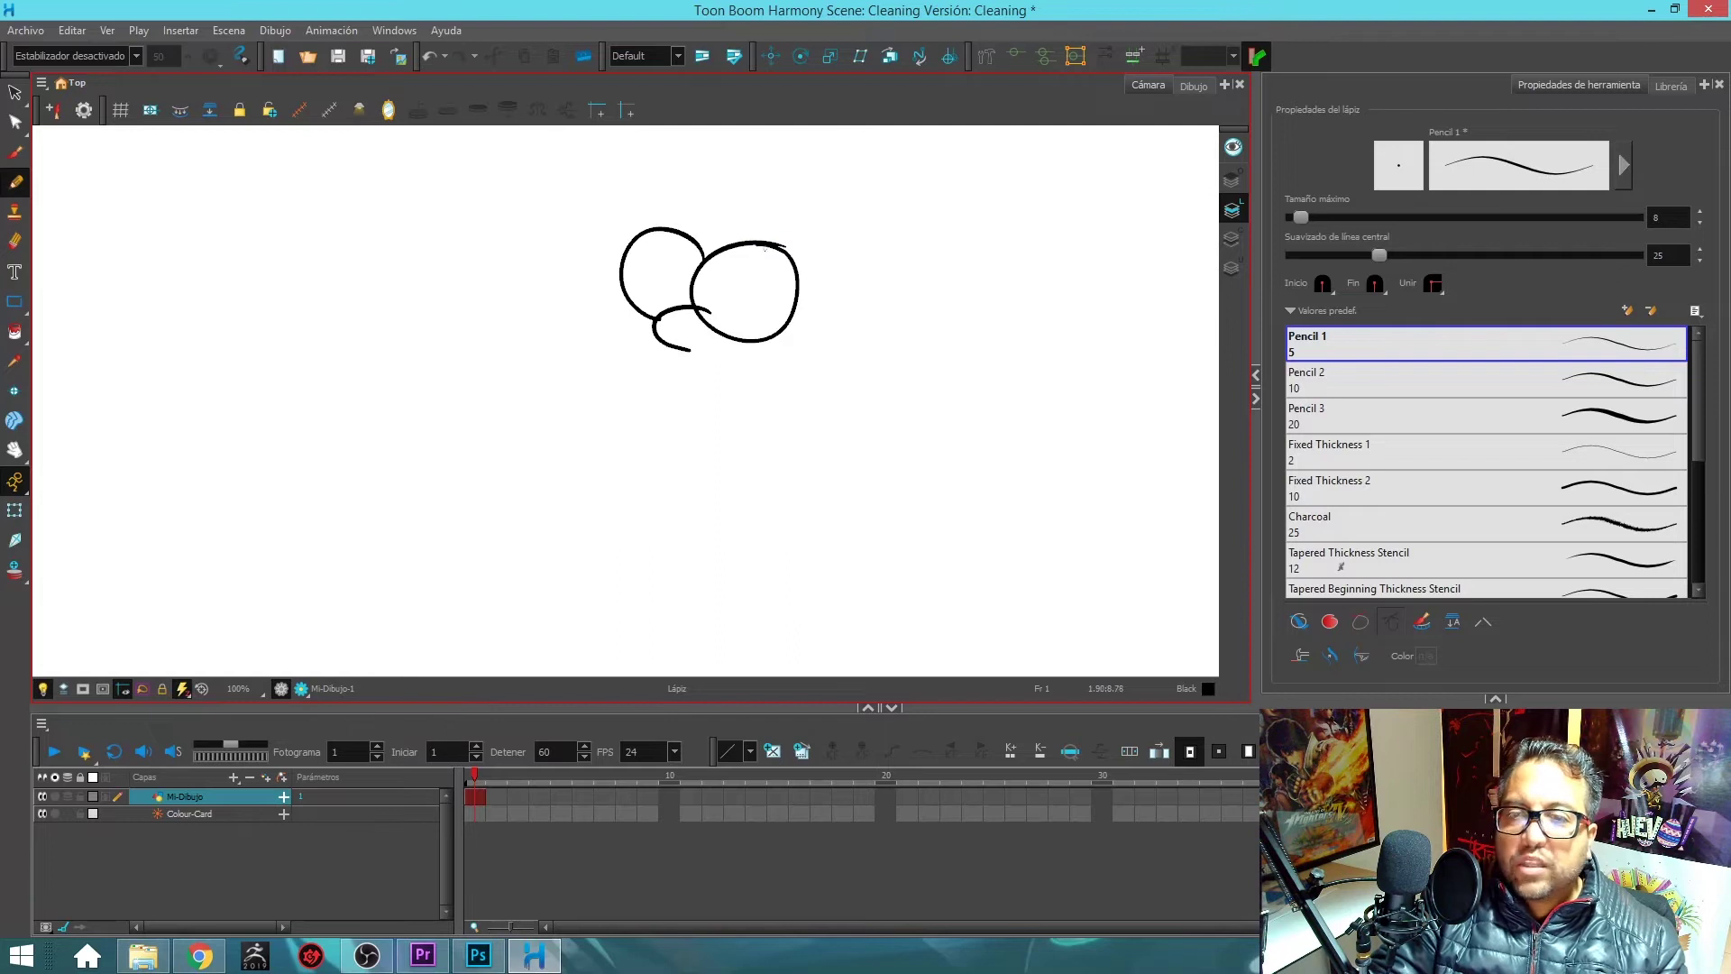
- Undo the circle and its two adjoining curves, and draw a single loop with crossing ends
key(ctrl+z)
key(ctrl+z)
key(ctrl+z)
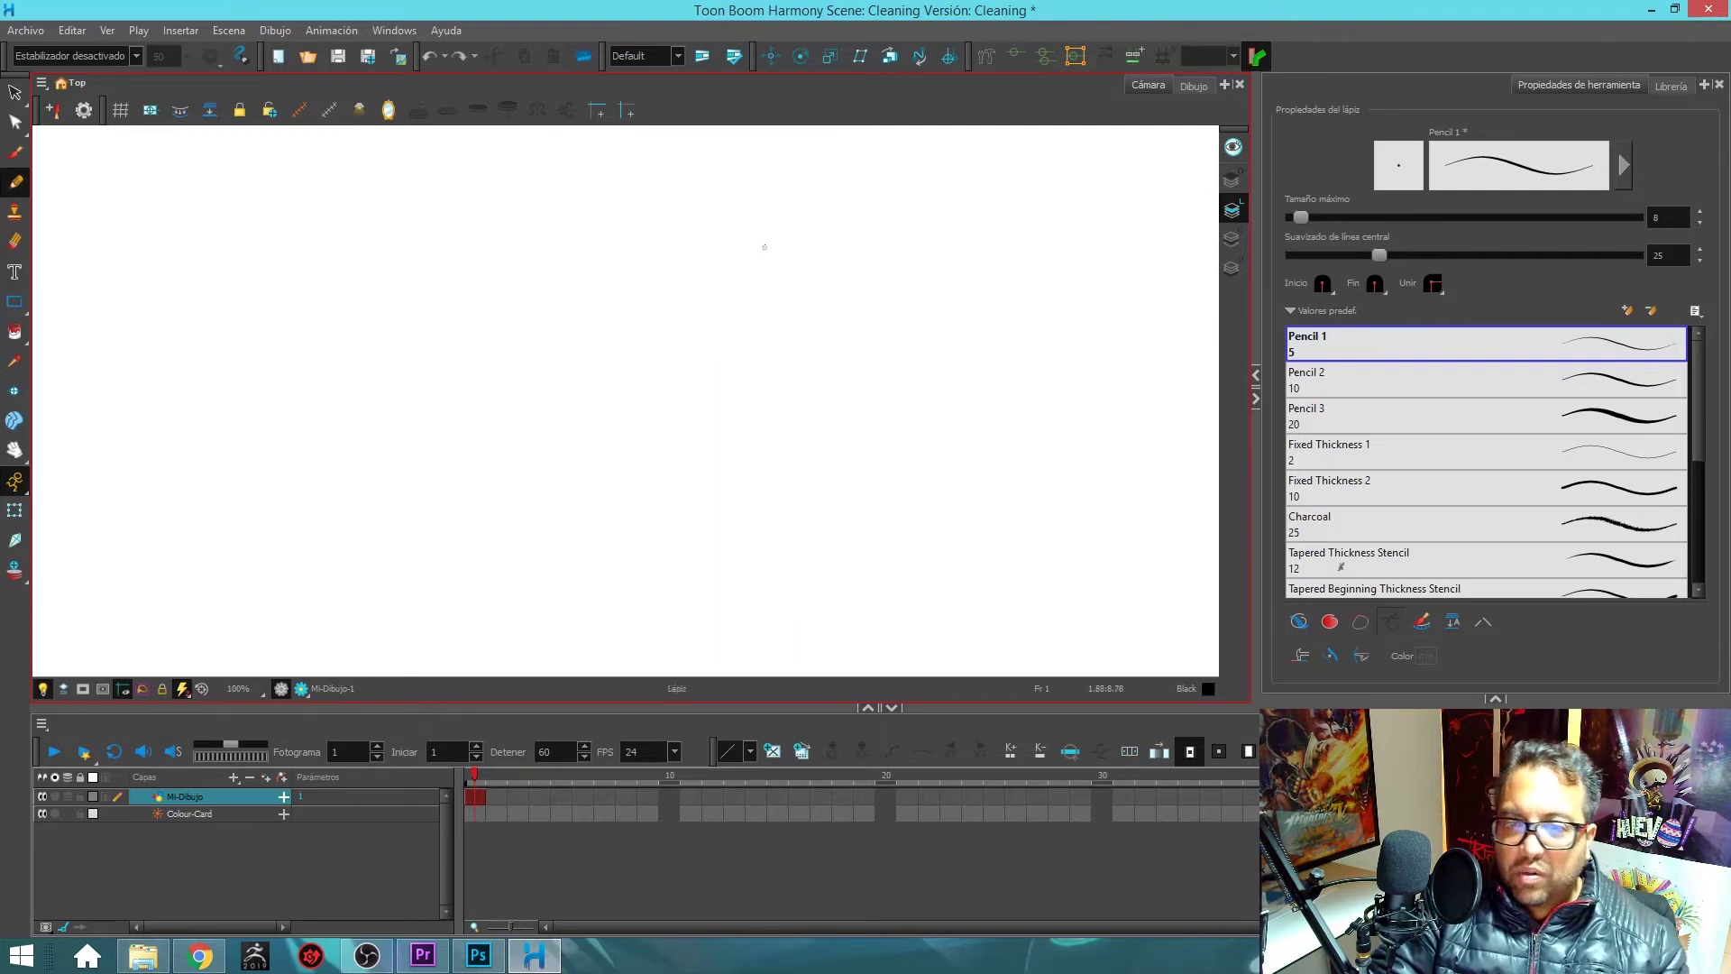
mouse_move(737, 221)
mouse_down()
mouse_move(650, 253)
mouse_move(647, 324)
mouse_move(728, 340)
mouse_move(768, 285)
mouse_move(750, 228)
mouse_move(711, 203)
mouse_up()
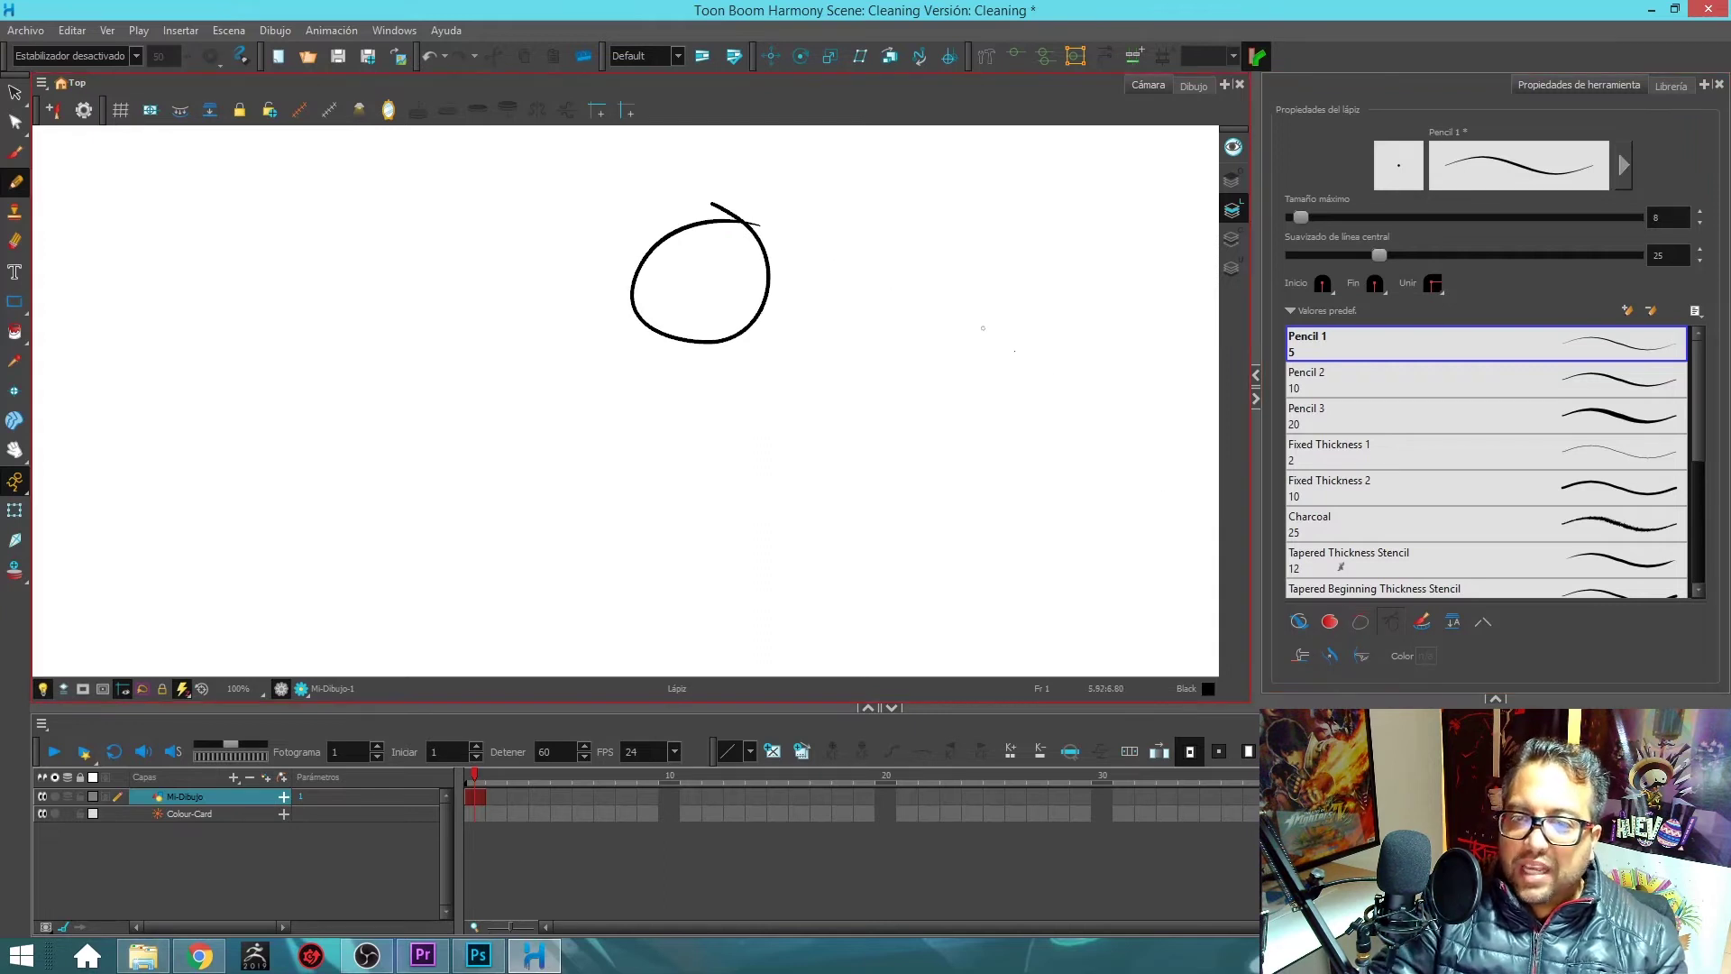
- Turn on Trim Extra Lines with shape matching off, and draw a second loop with crossing ends beside the first
click(1364, 625)
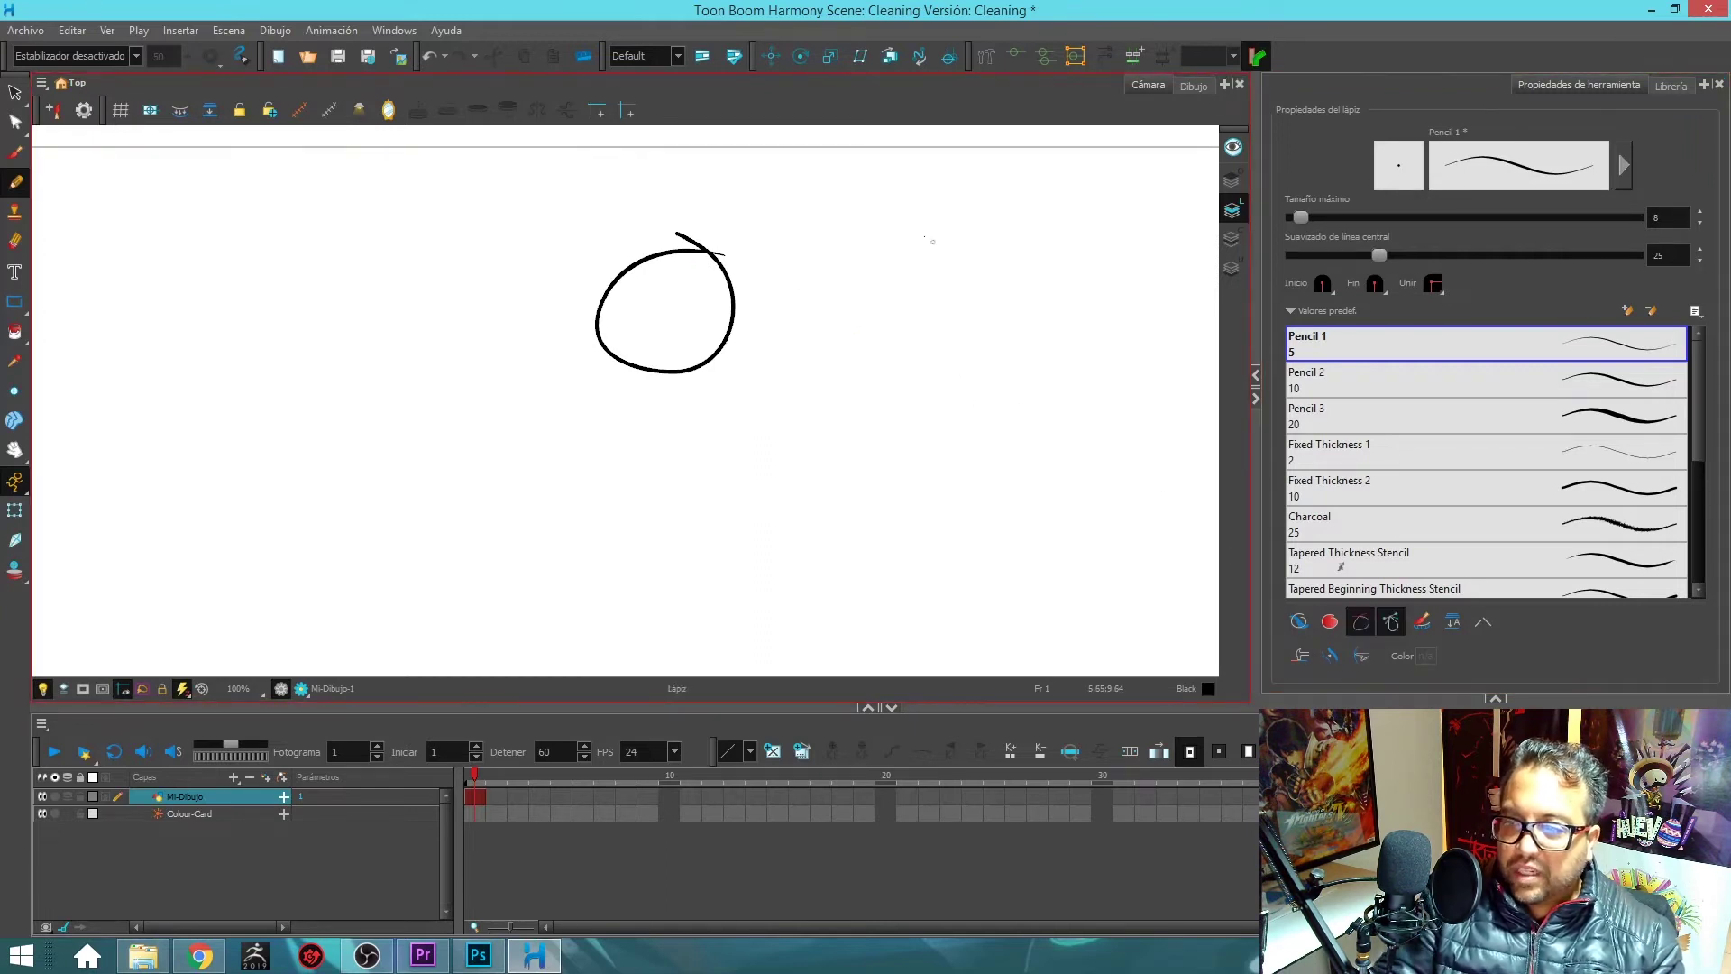
click(1391, 622)
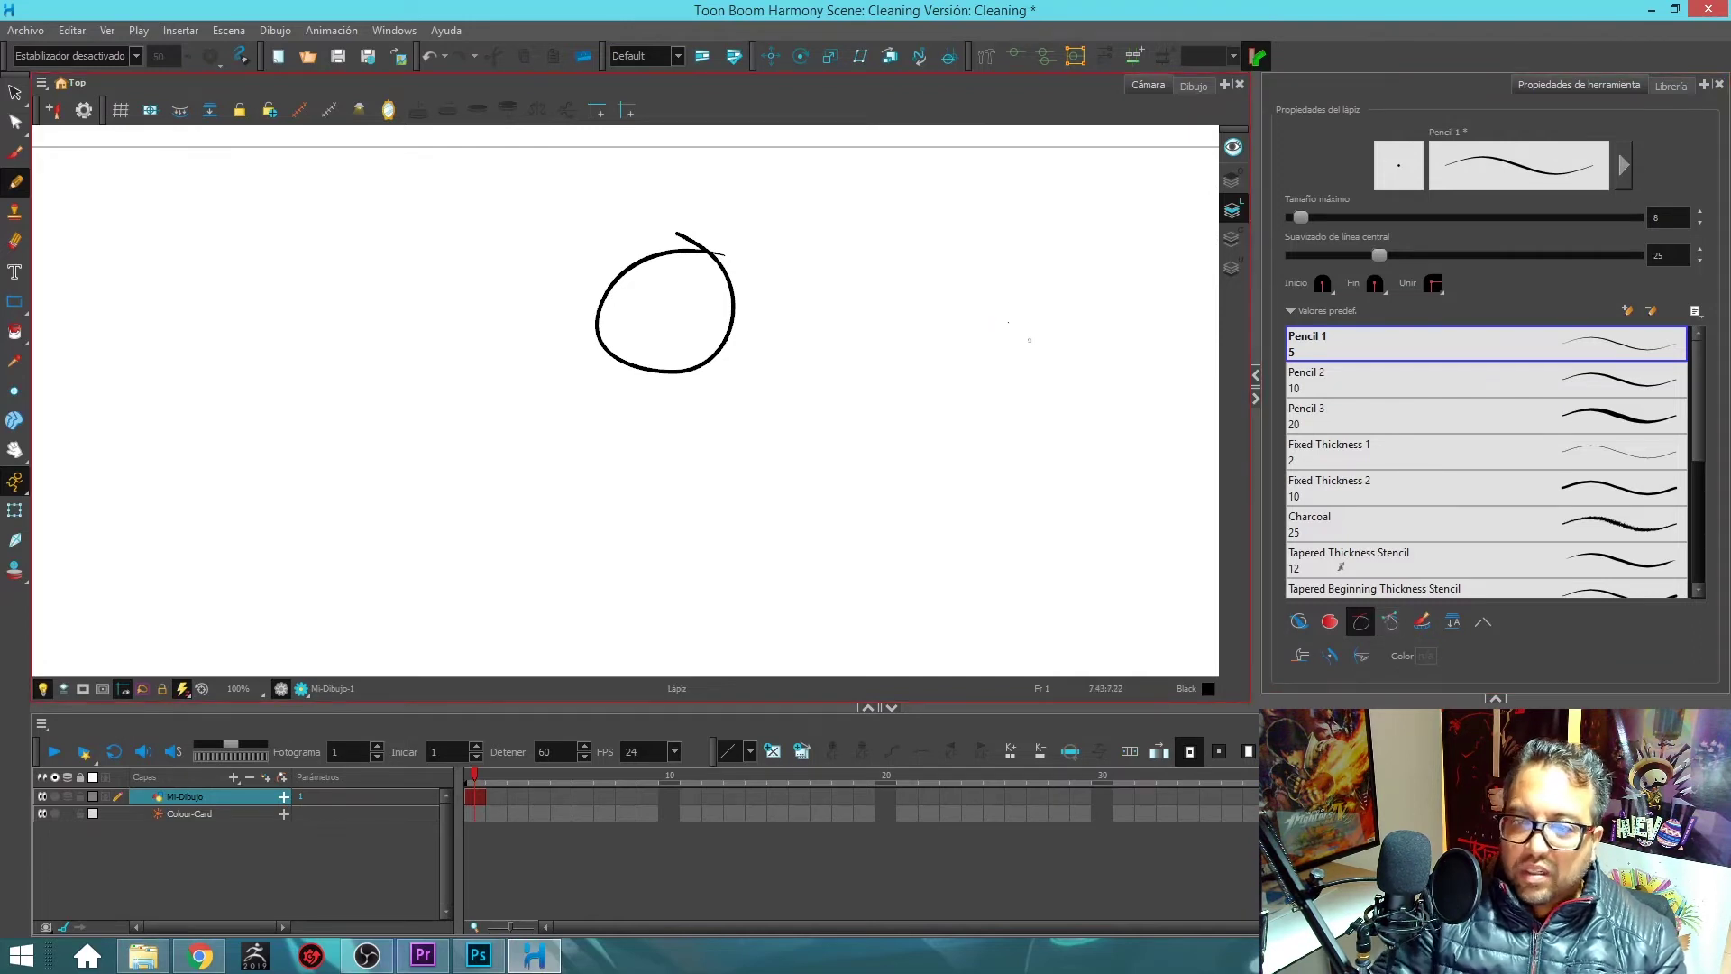
mouse_move(951, 270)
mouse_down()
mouse_move(860, 297)
mouse_move(853, 344)
mouse_move(898, 379)
mouse_move(951, 367)
mouse_move(965, 323)
mouse_move(913, 258)
mouse_up()
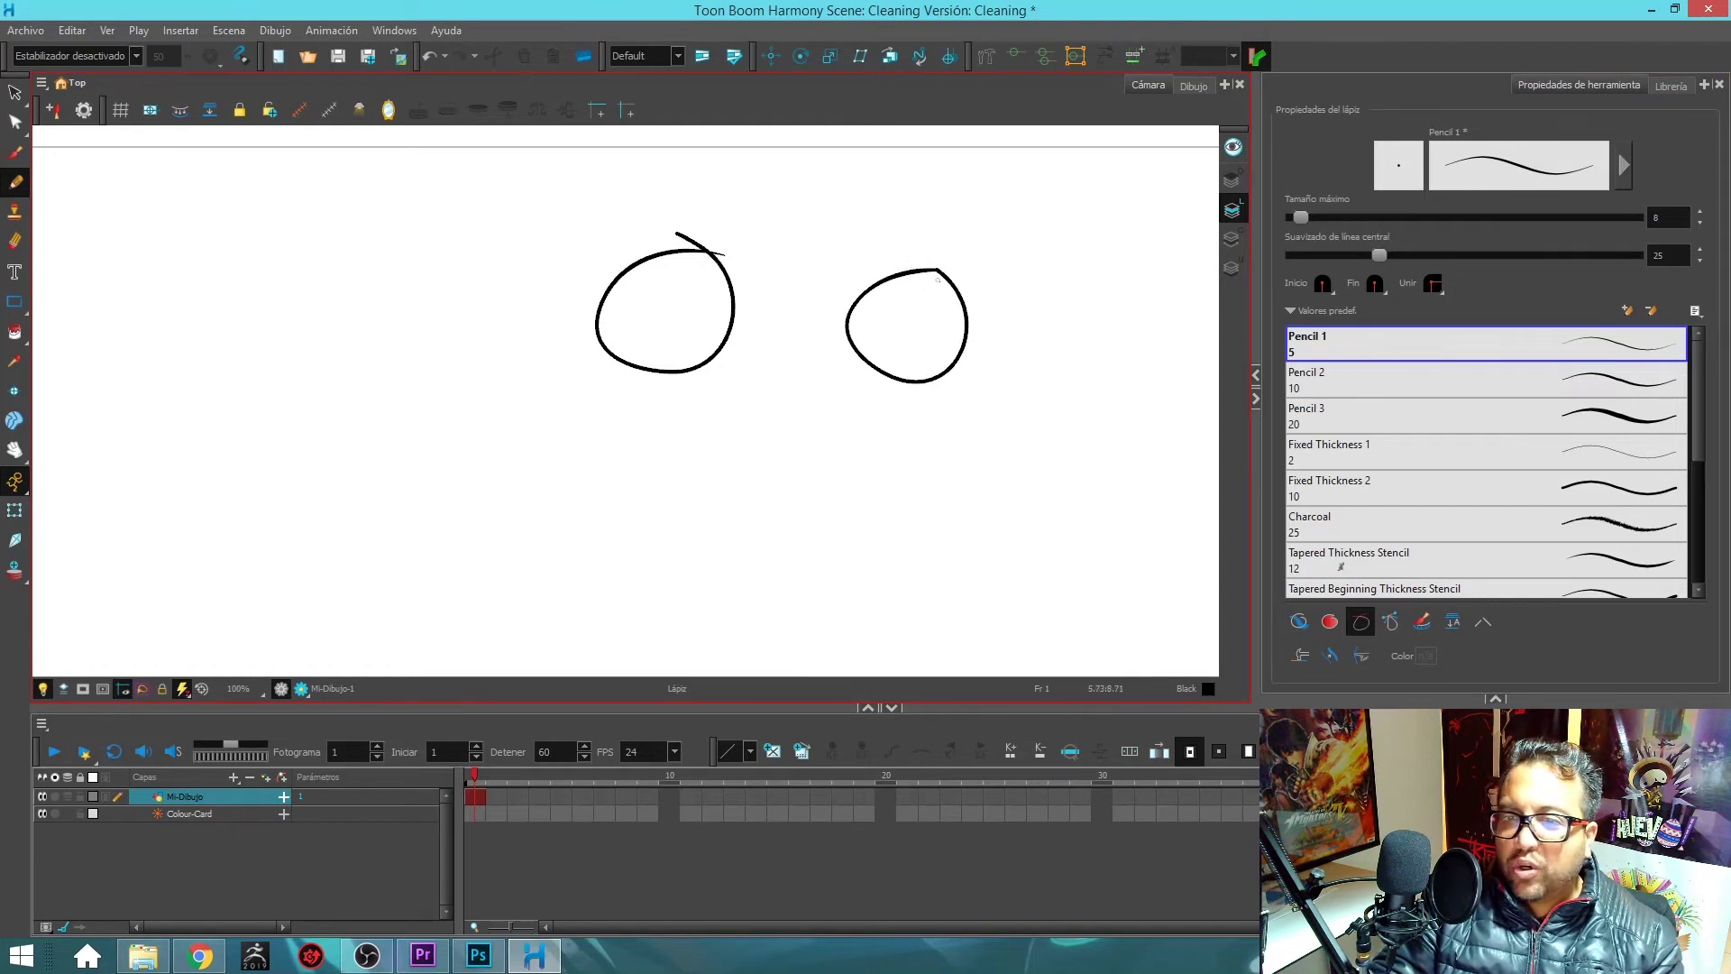
- Draw crossing horizontal and vertical strokes below the second loop
scroll(933, 256, down, 1)
scroll(932, 257, up, 1)
scroll(997, 271, up, 3)
mouse_move(997, 271)
mouse_down()
mouse_move(796, 518)
mouse_move(812, 367)
mouse_move(831, 436)
mouse_move(801, 563)
mouse_up()
mouse_move(783, 633)
mouse_down()
mouse_move(758, 449)
mouse_move(887, 479)
mouse_up()
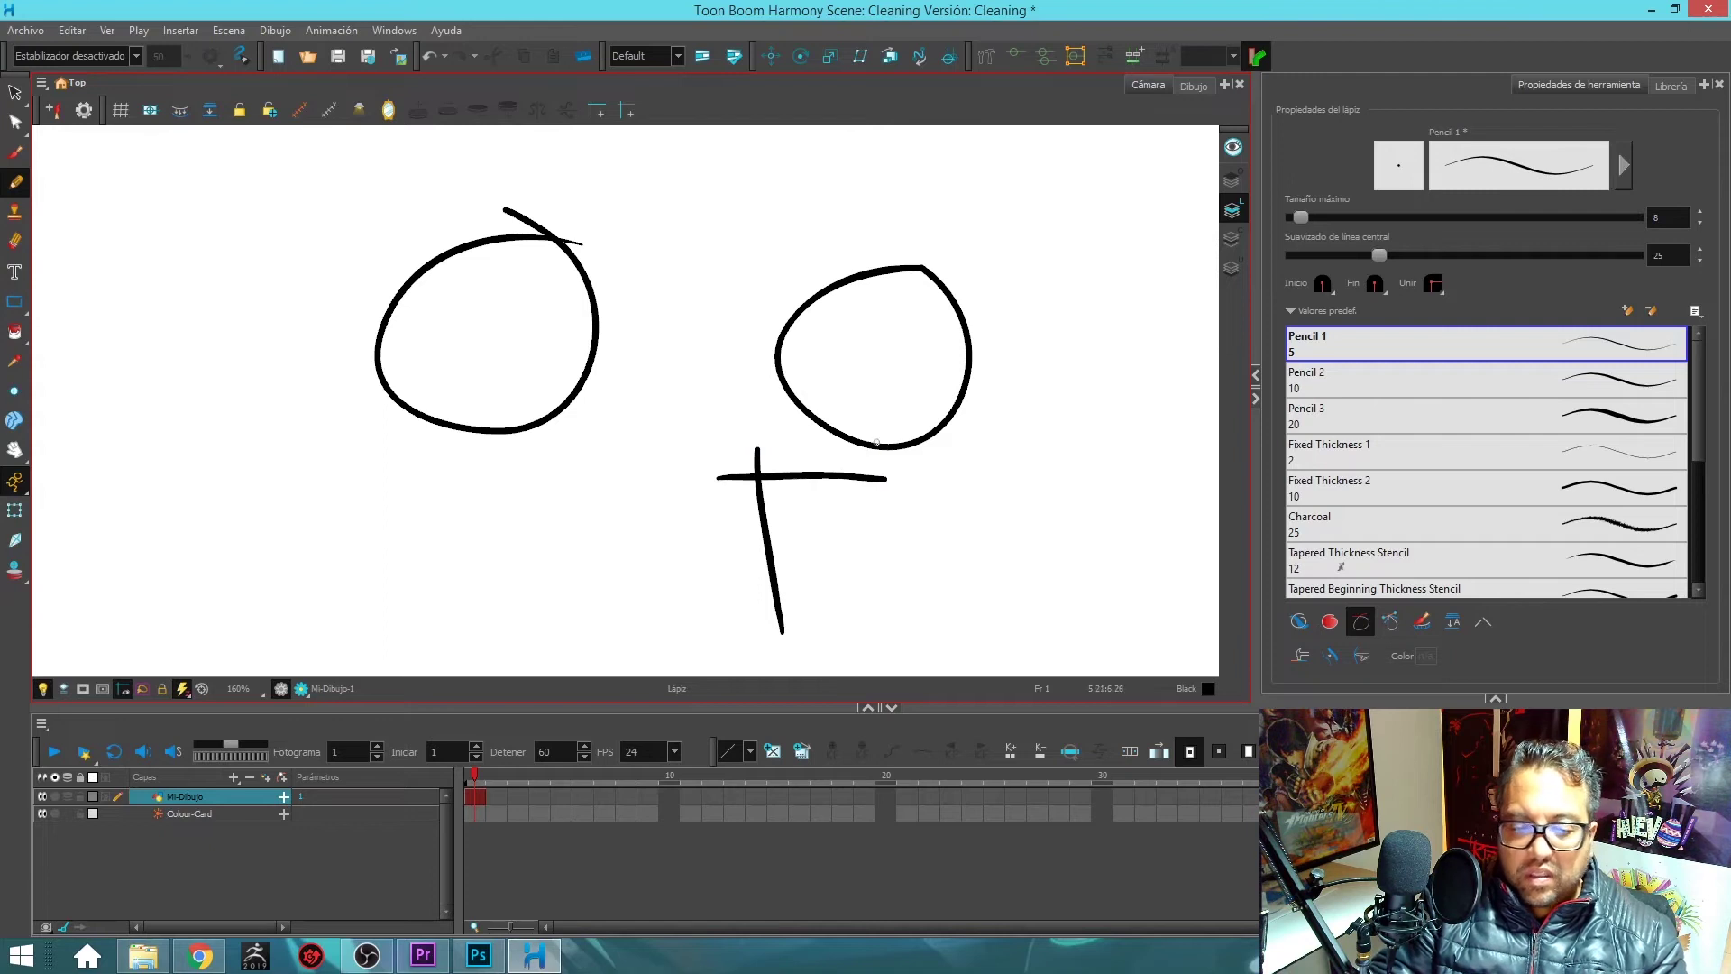
- Undo the crossing strokes and draw a closed square with overlapping ends below the second loop
key(ctrl+z)
key(ctrl+z)
mouse_move(730, 490)
mouse_down()
mouse_move(733, 640)
mouse_move(857, 624)
mouse_move(880, 617)
mouse_move(842, 470)
mouse_up()
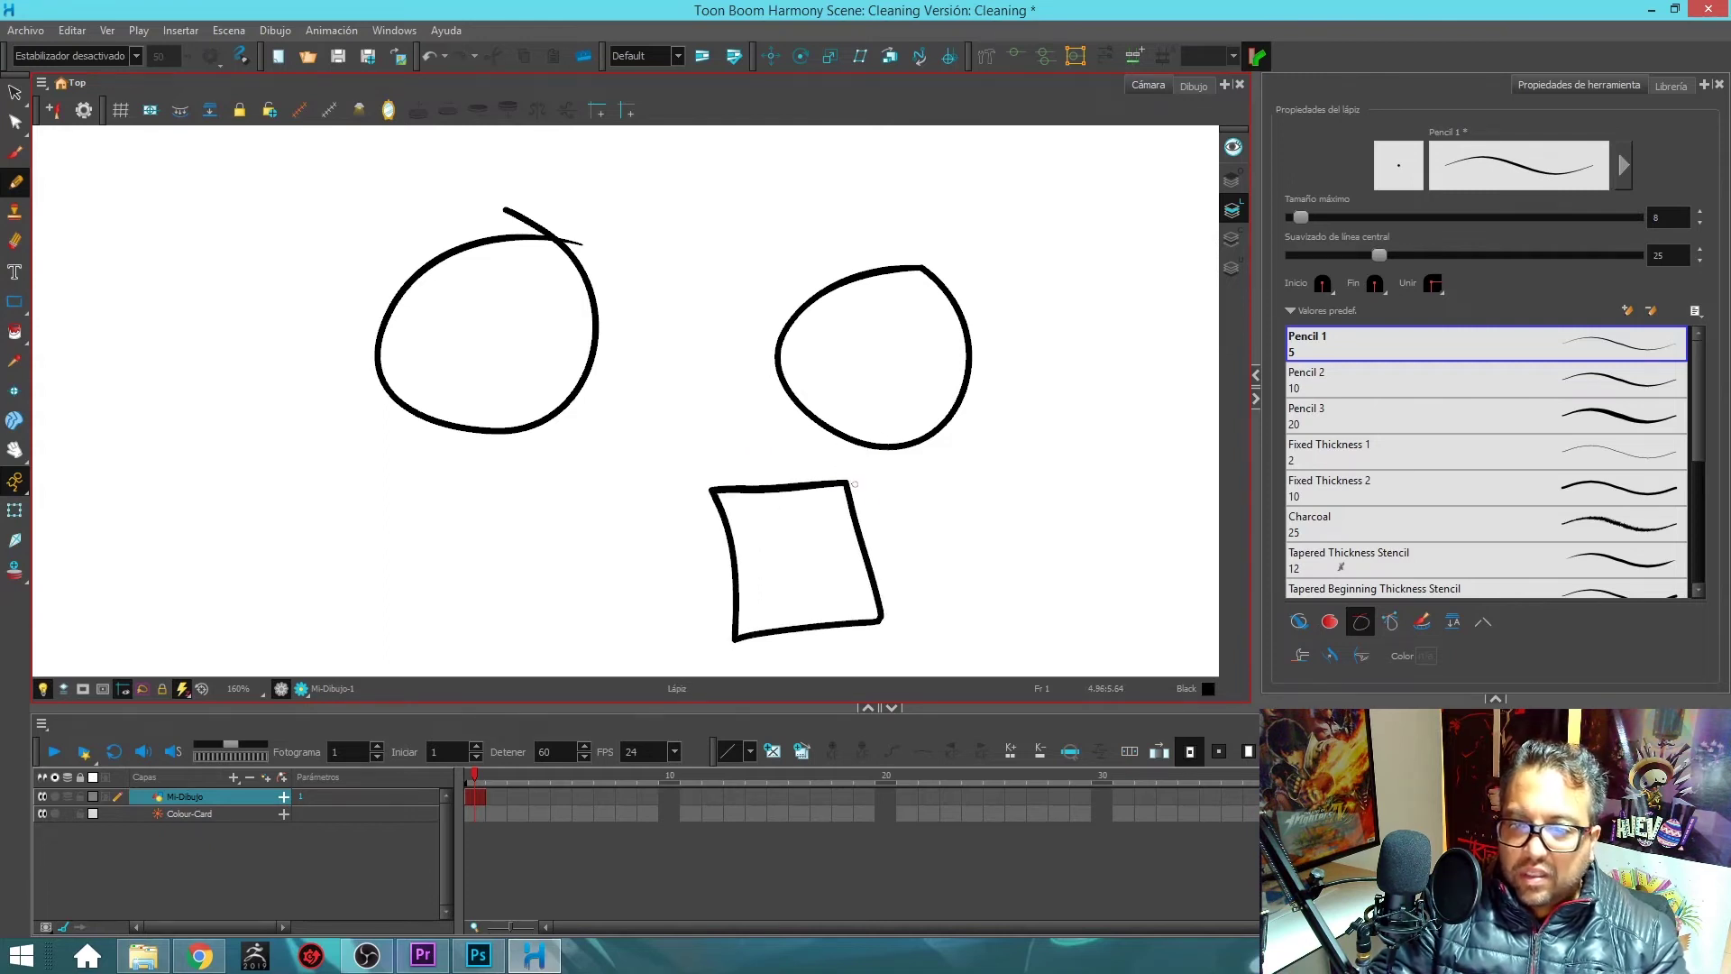
- Select both loops and the square and delete them
drag(842, 490, 819, 479)
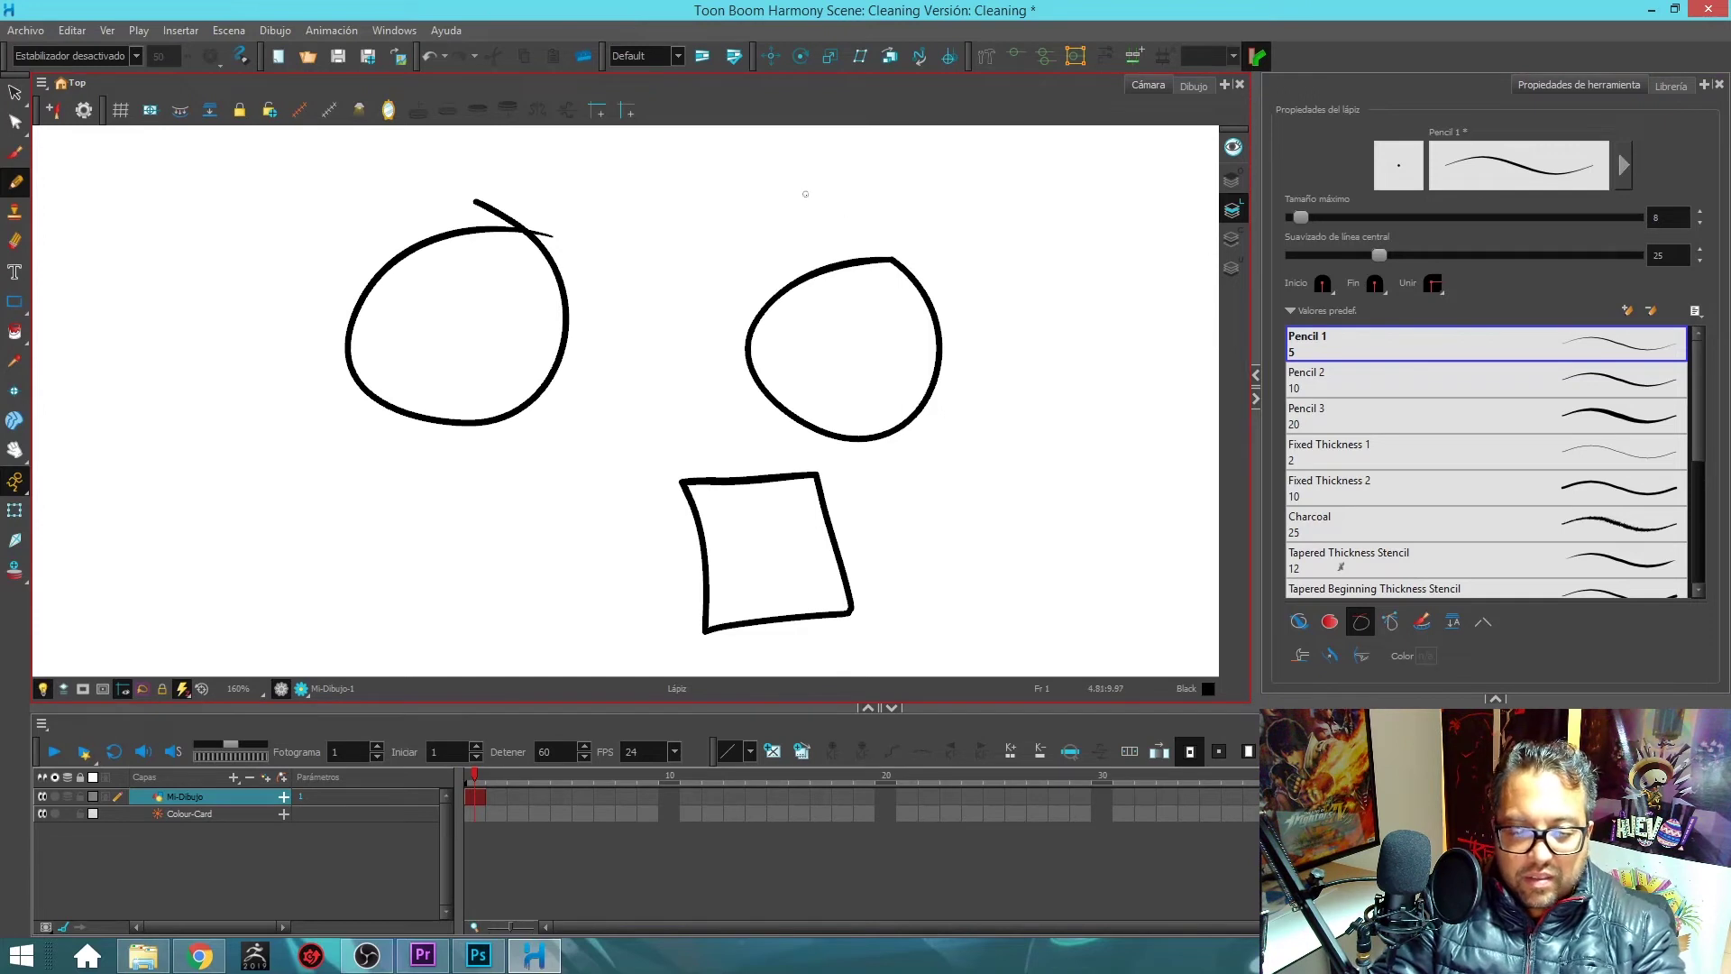
key(alt+s)
mouse_move(827, 217)
mouse_down()
mouse_move(580, 220)
mouse_move(1009, 181)
mouse_move(1016, 344)
mouse_up()
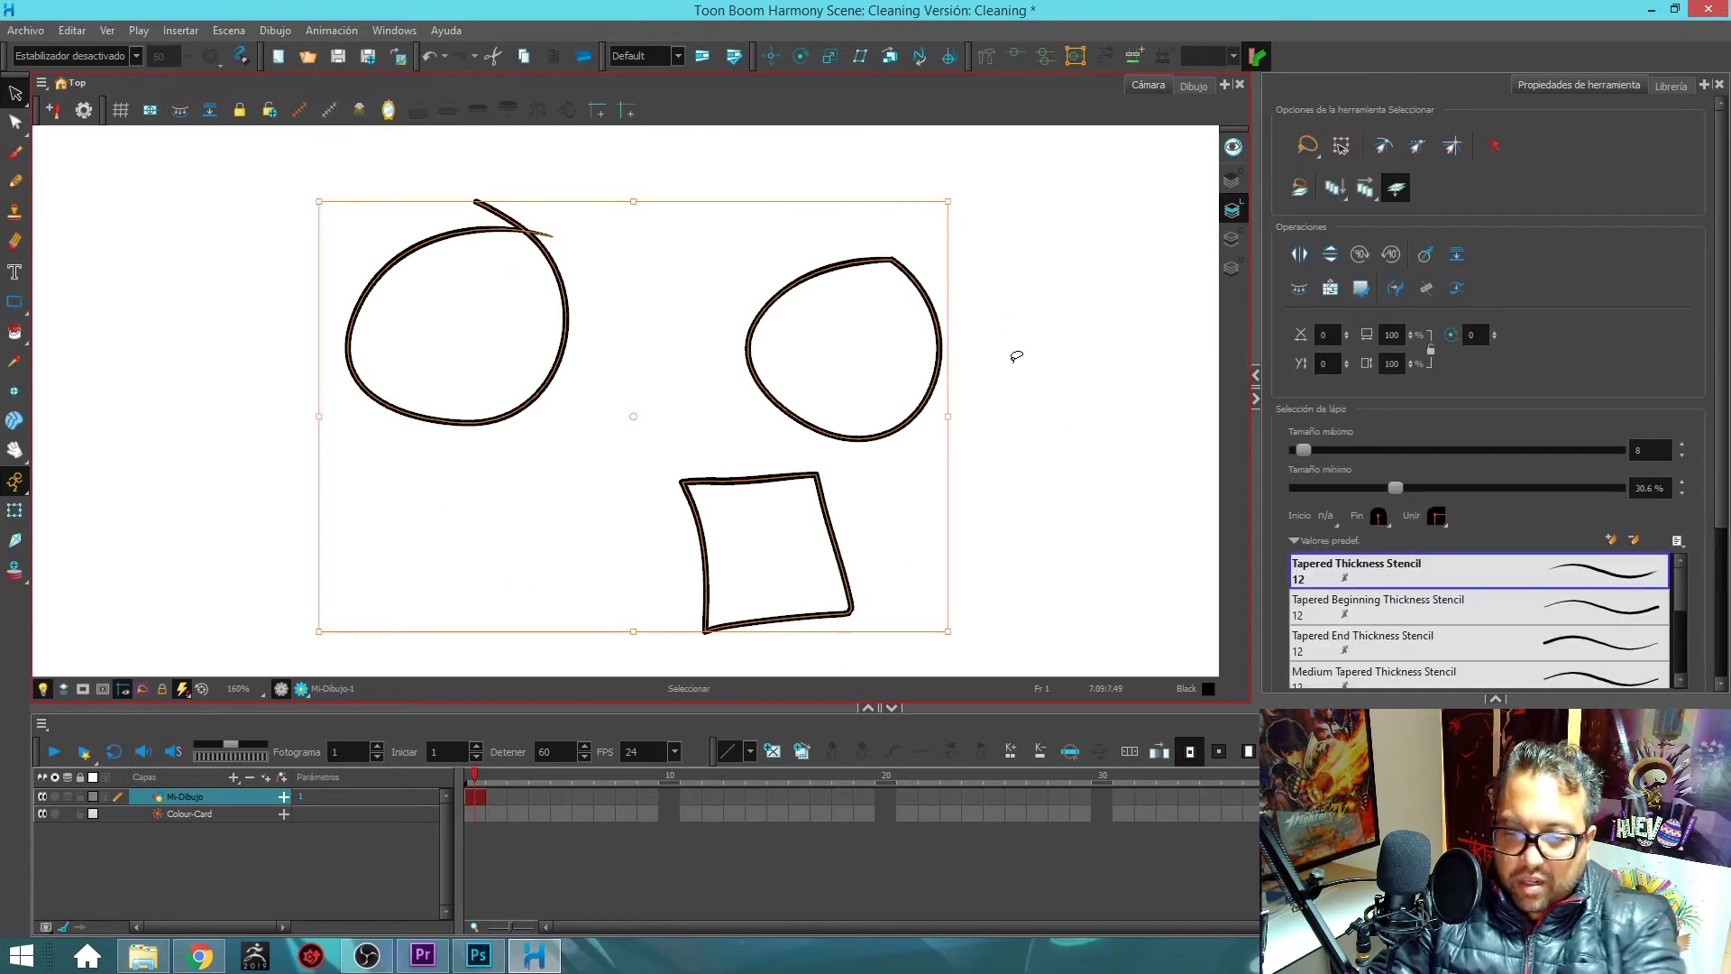
key(Delete)
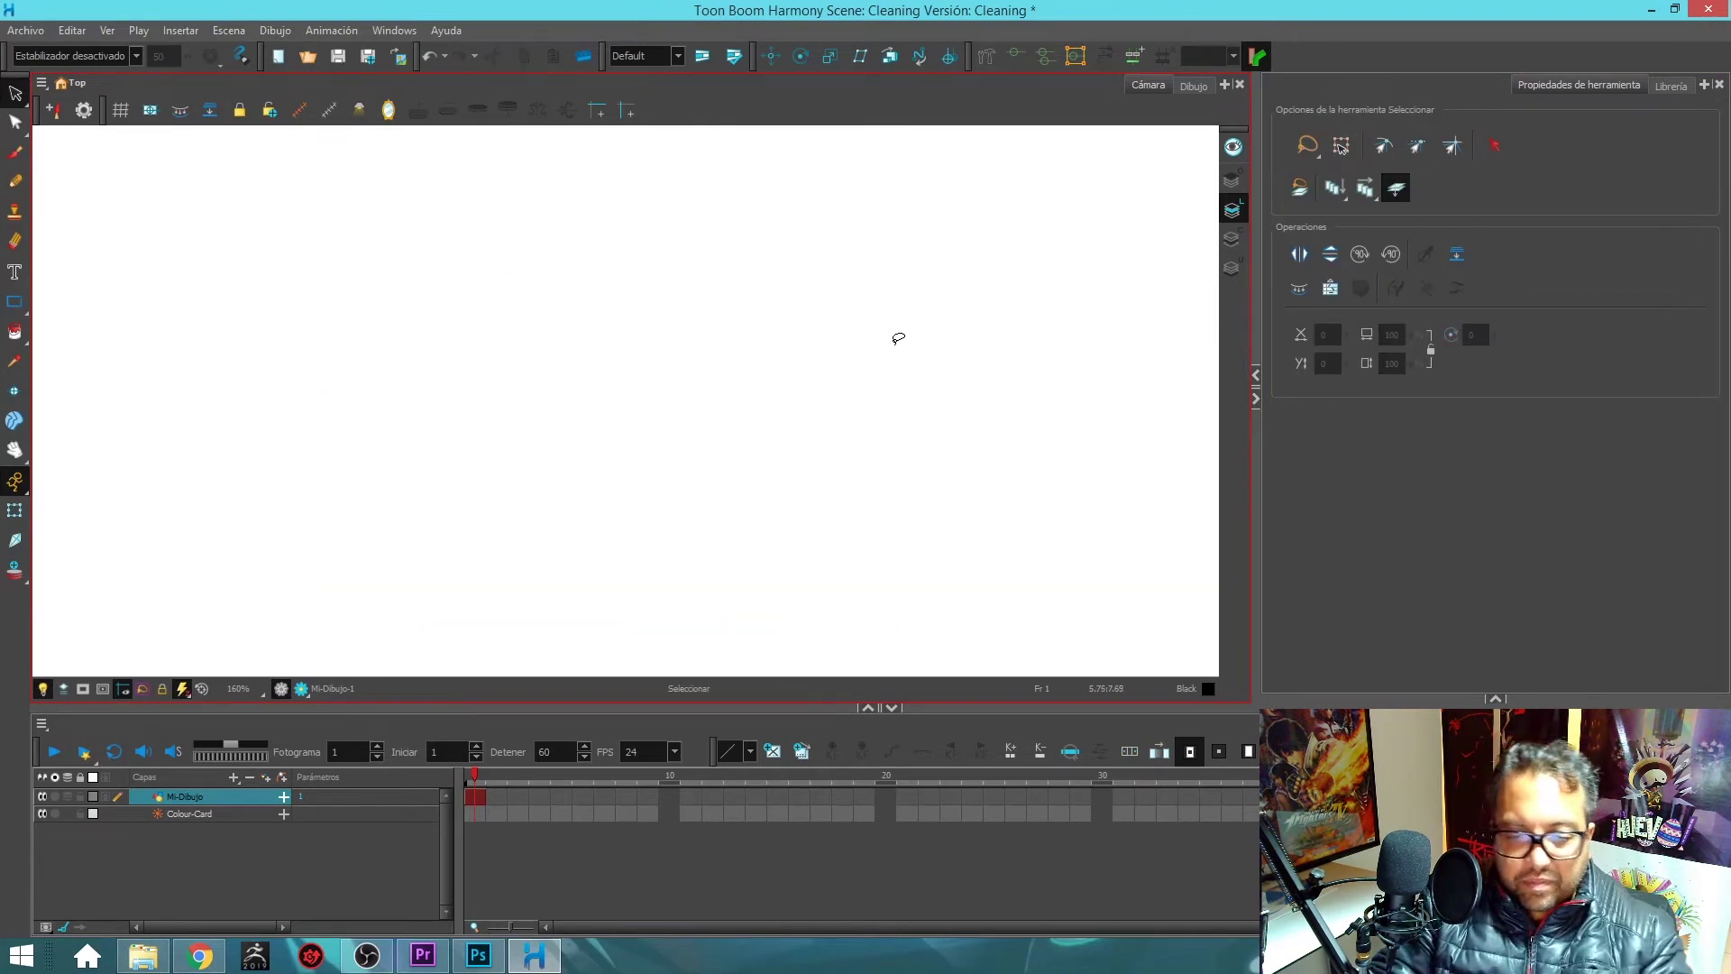
- Draw a large pencil loop with crossing ends and inspect its trimmed tip up close
key(alt+slash)
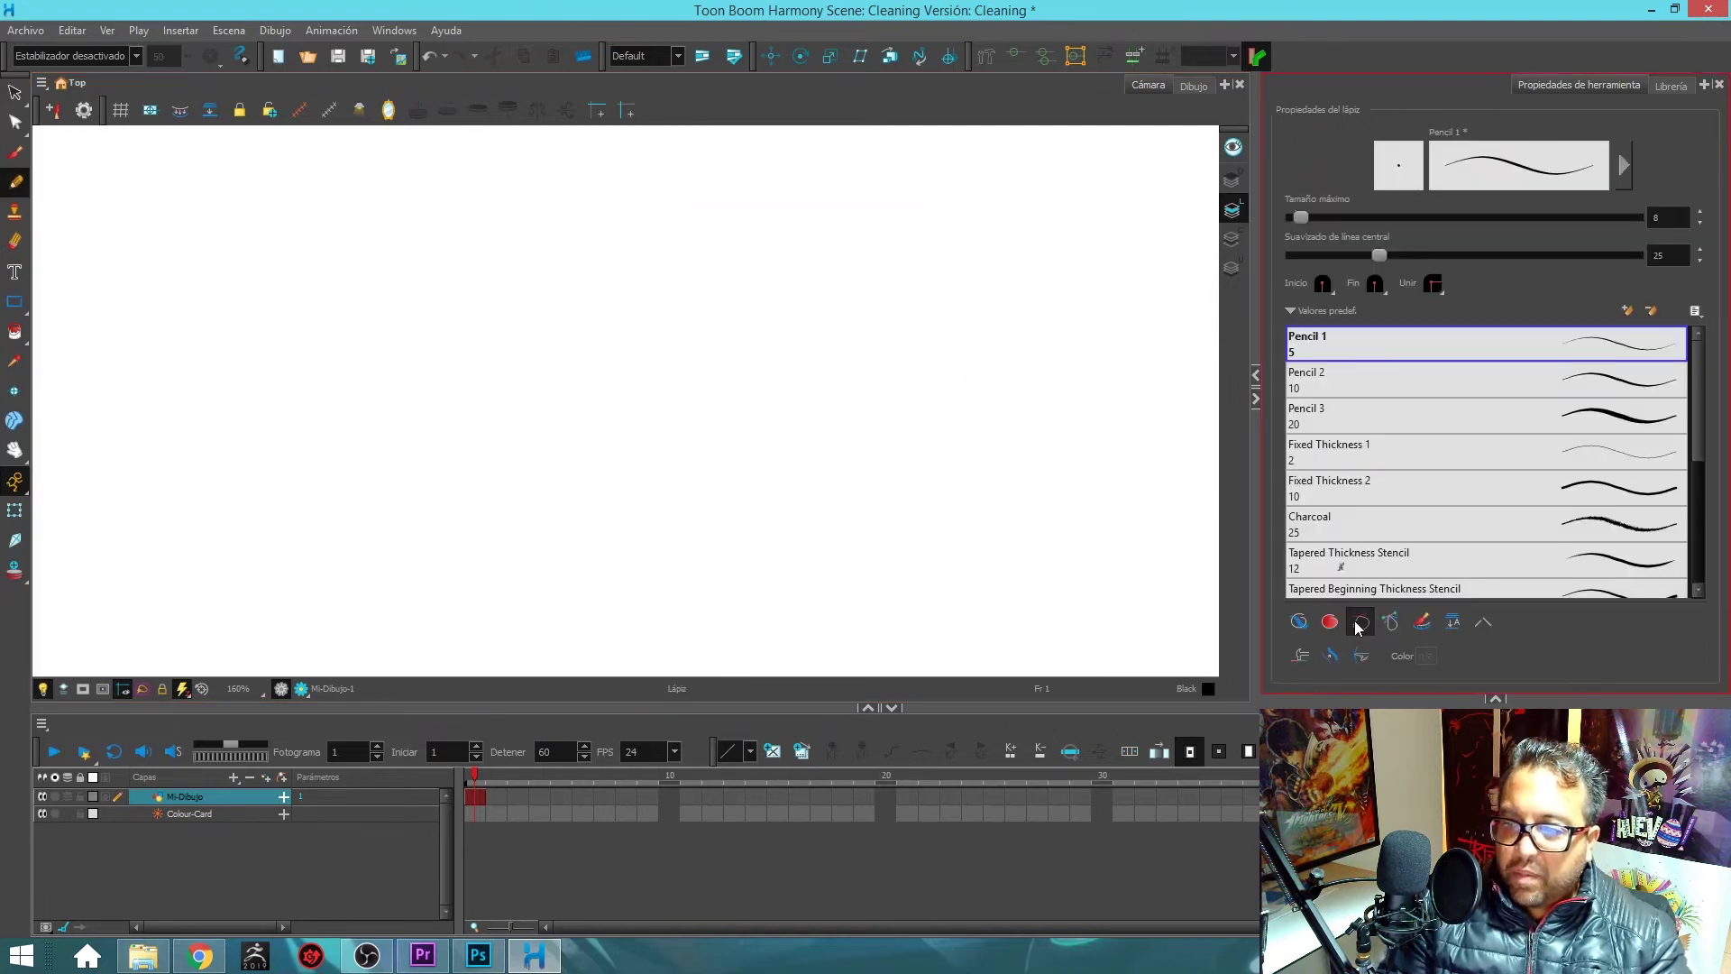
mouse_move(683, 247)
mouse_down()
mouse_move(530, 329)
mouse_move(535, 450)
mouse_move(720, 461)
mouse_move(754, 335)
mouse_move(652, 249)
mouse_up()
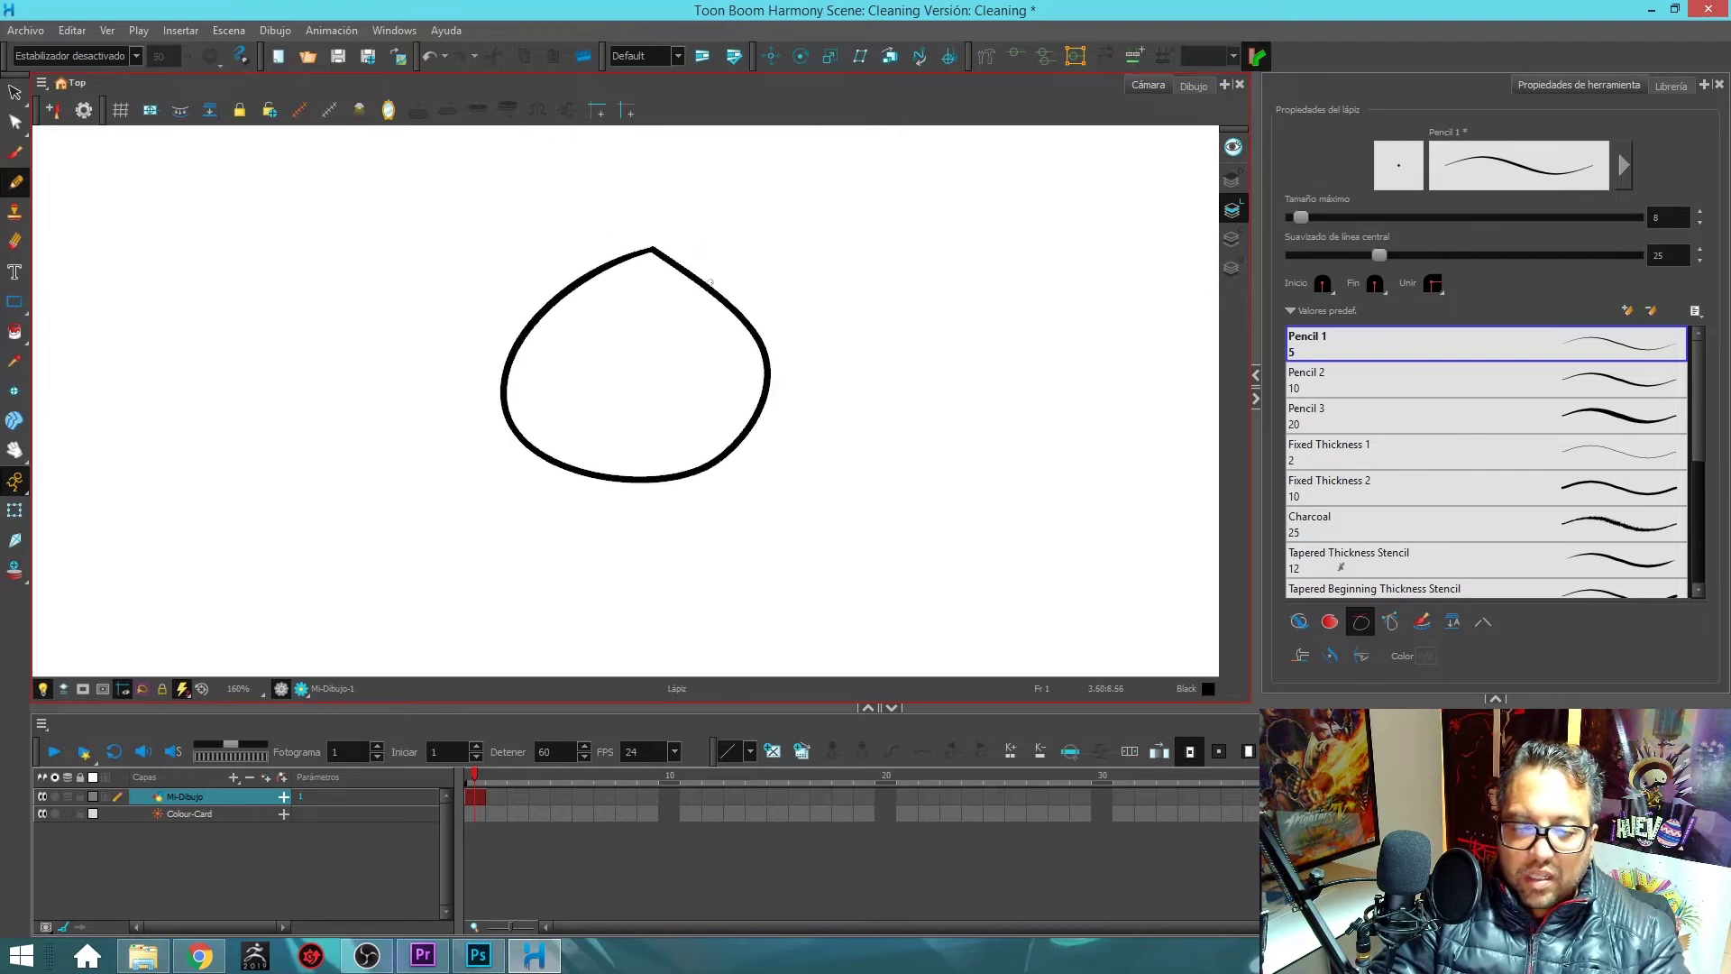
scroll(711, 274, up, 3)
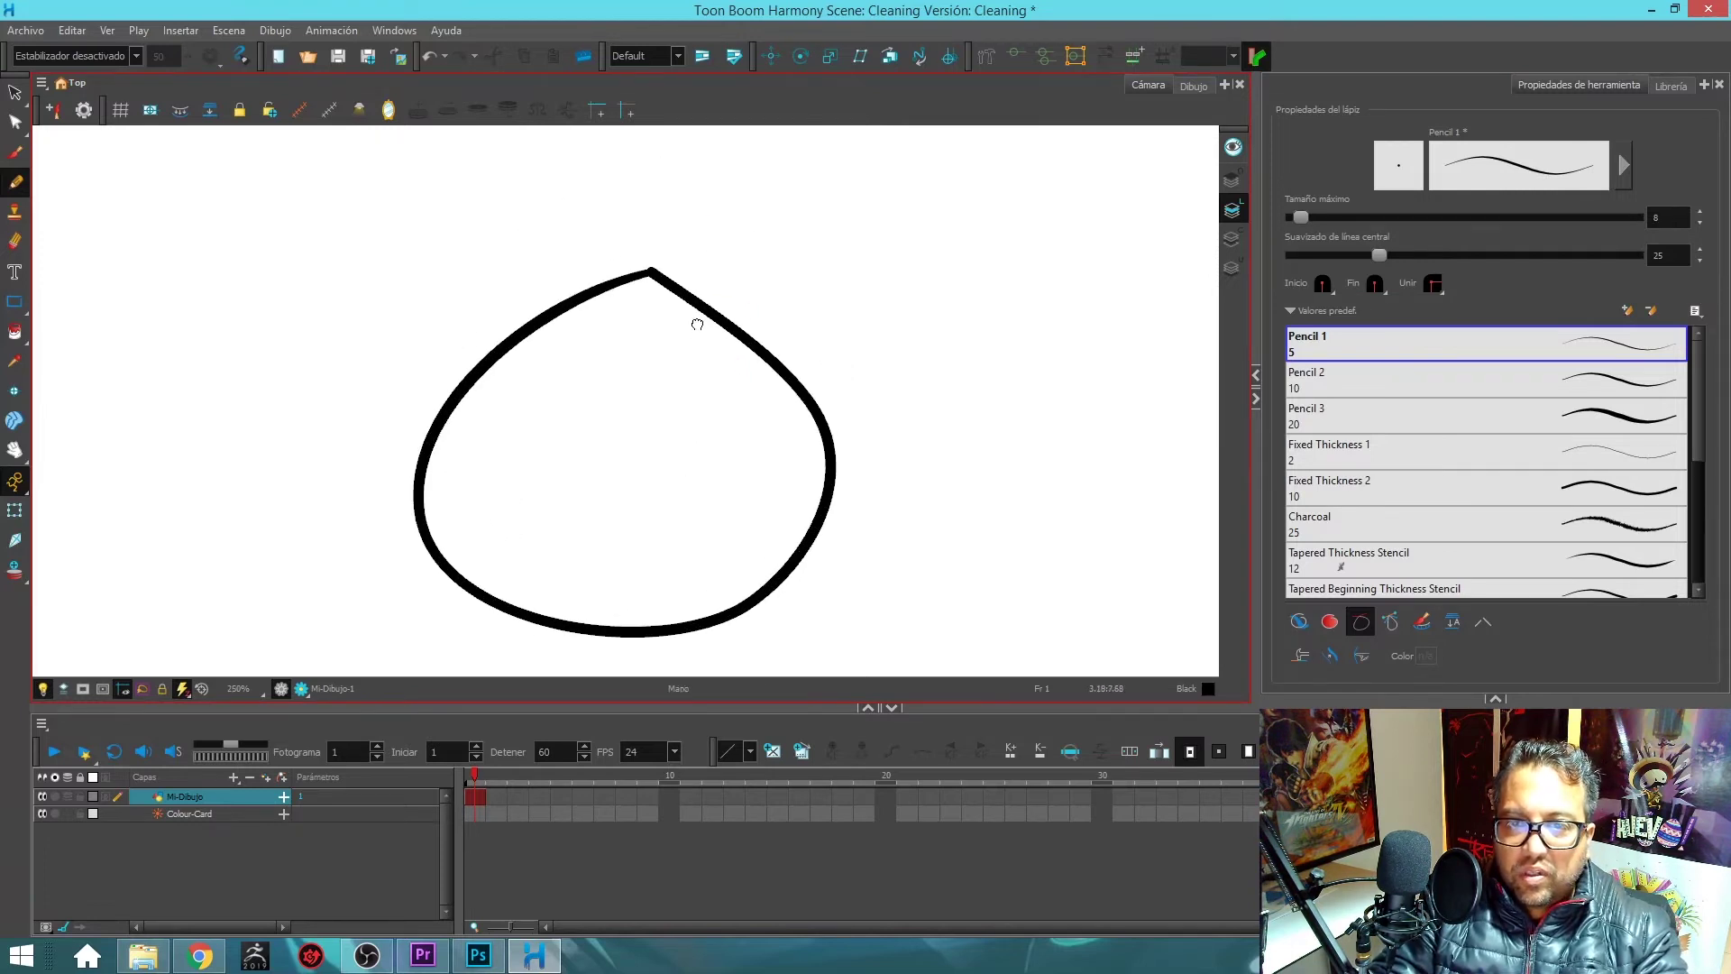
scroll(626, 284, up, 2)
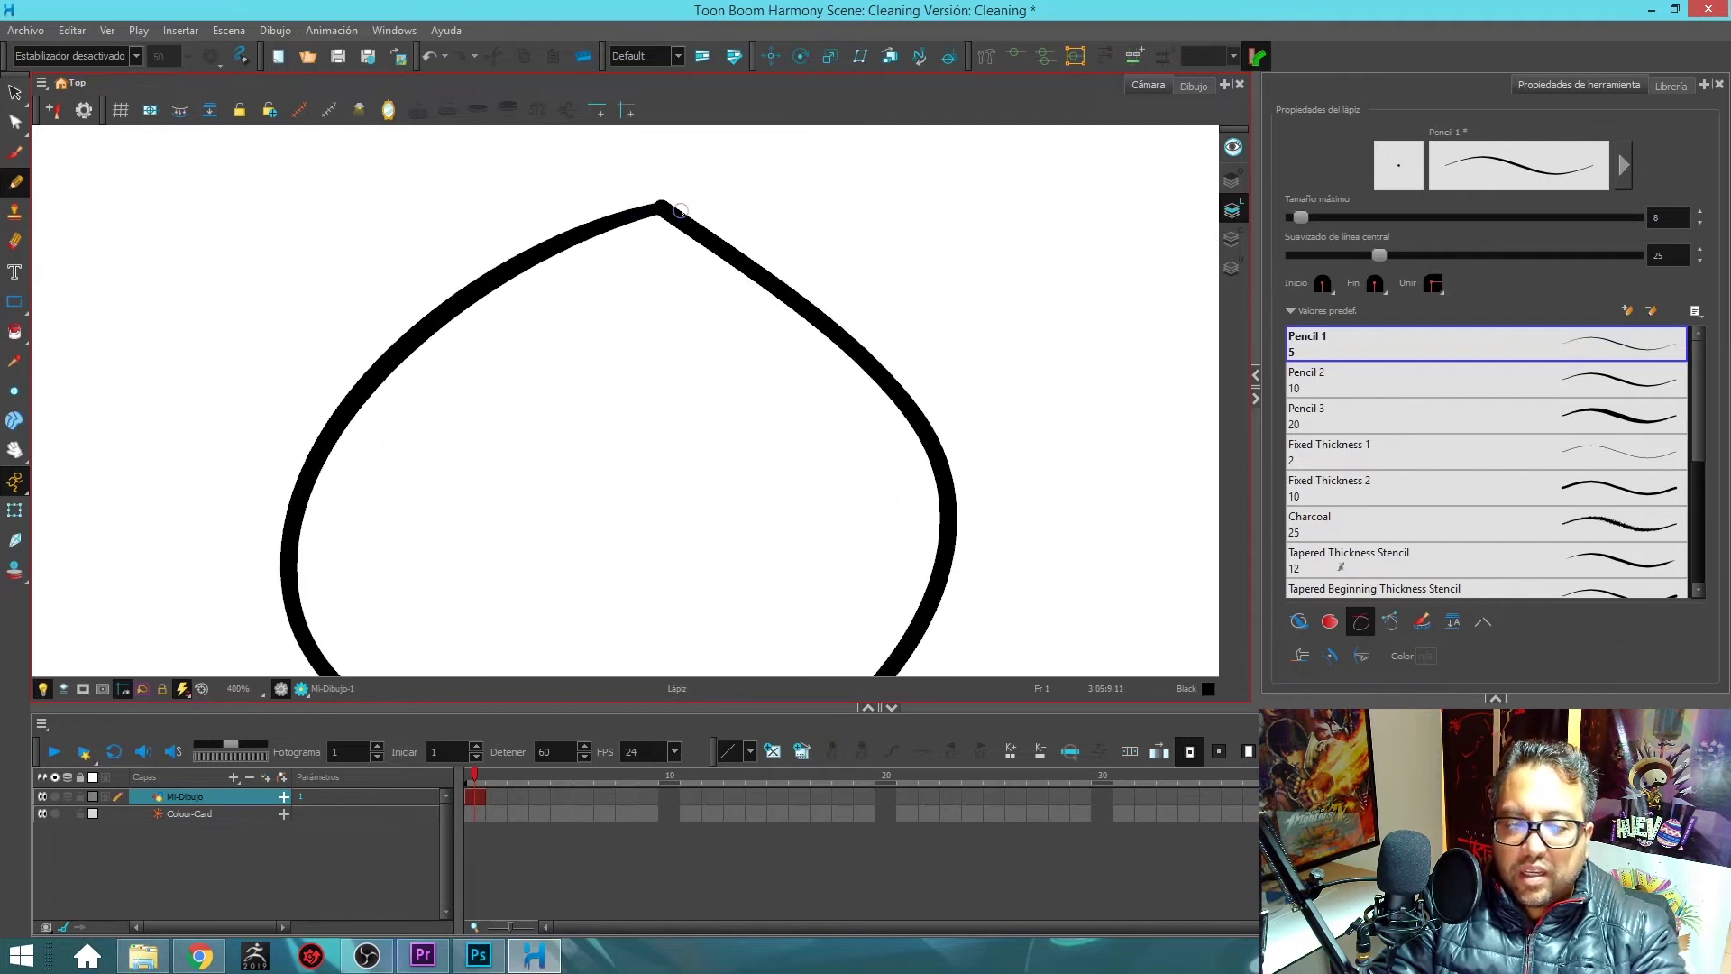
scroll(674, 208, up, 1)
scroll(674, 208, down, 2)
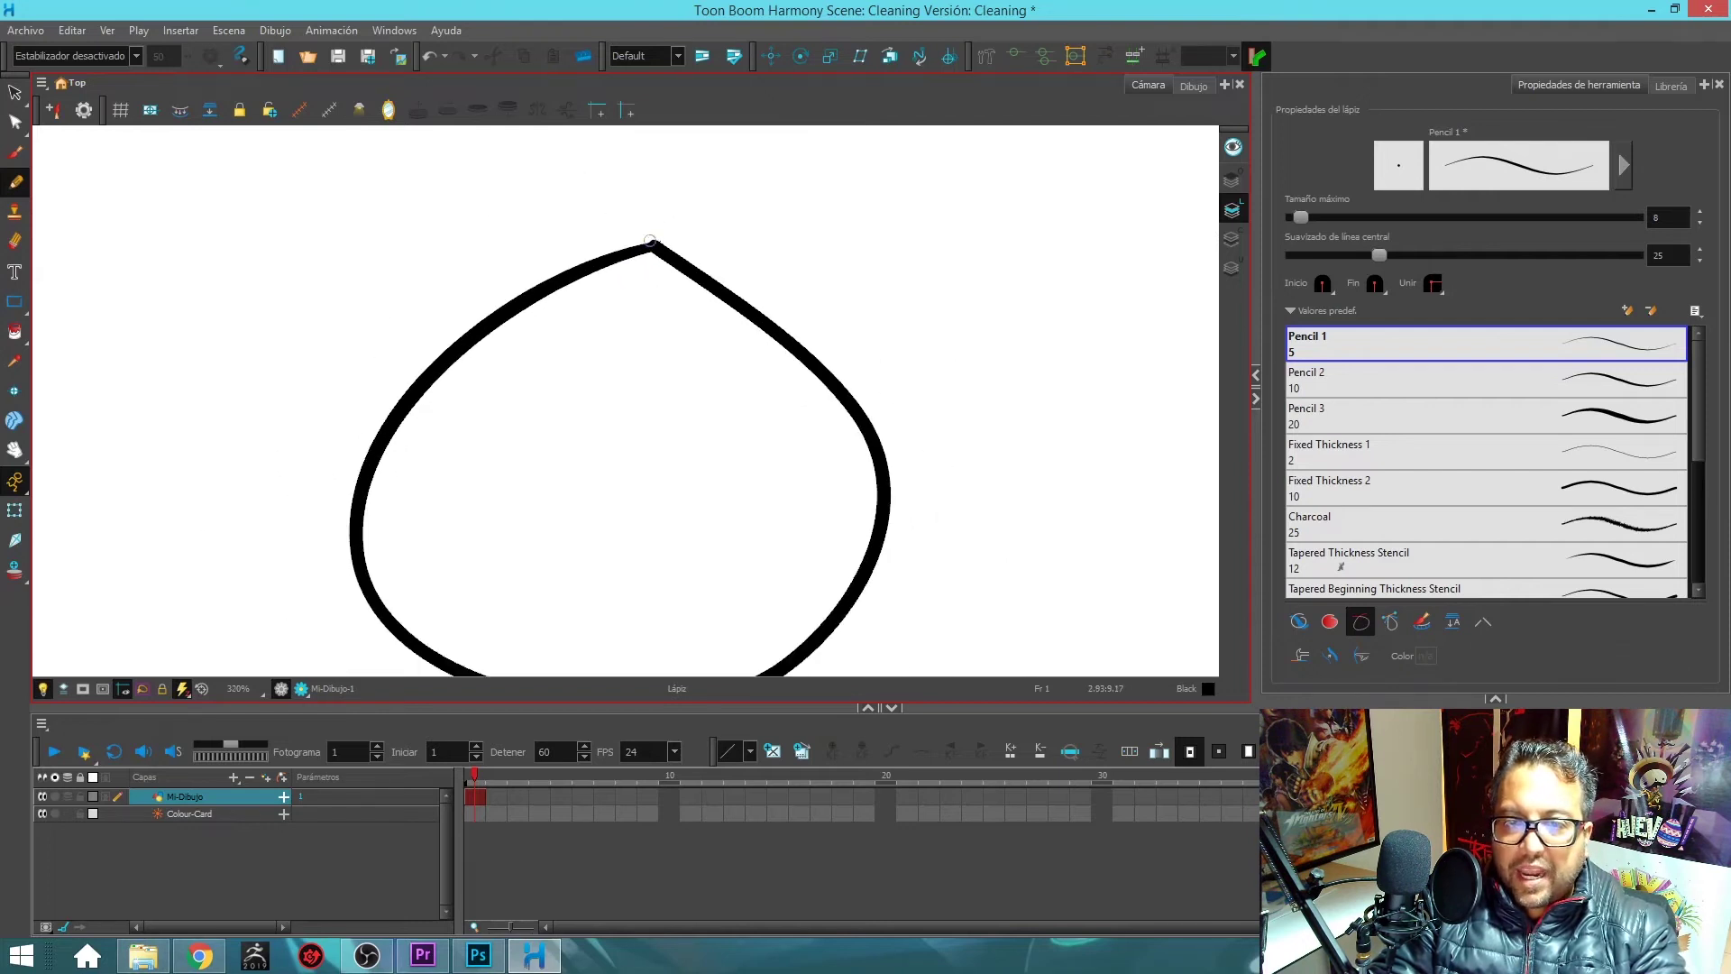
- Turn on matching of the trimmed tip to the intersecting line's shape and draw a second crossing loop beside the first
click(1391, 621)
drag(726, 284, 613, 237)
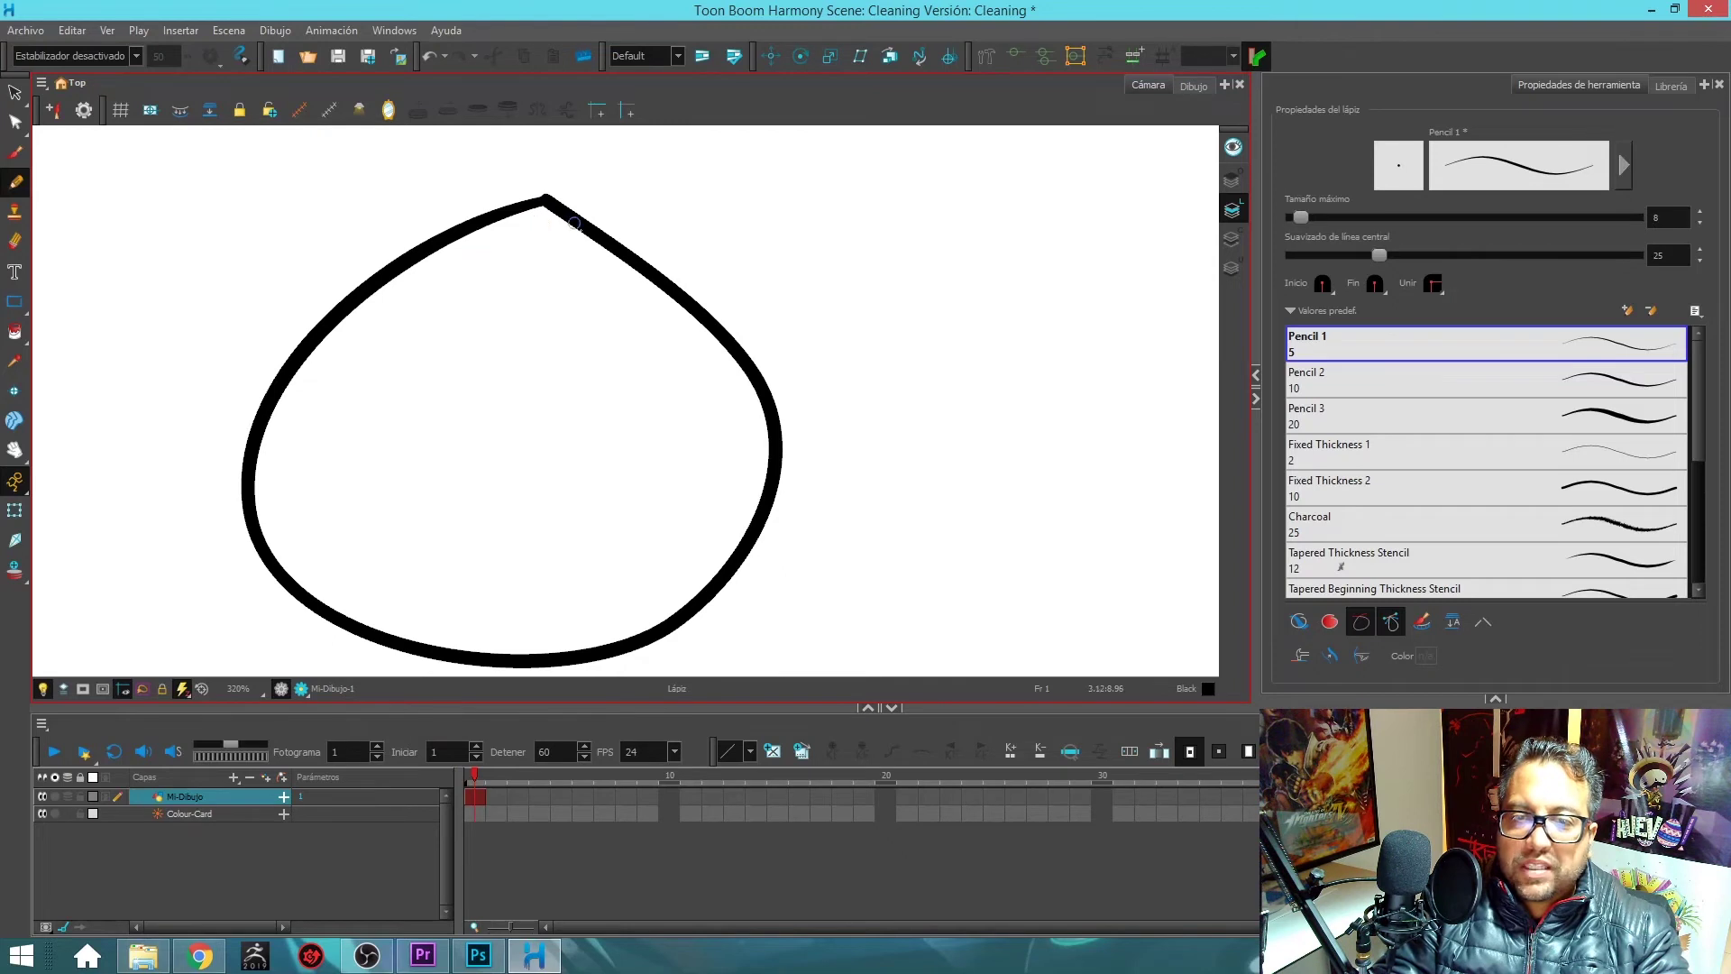
drag(581, 226, 468, 228)
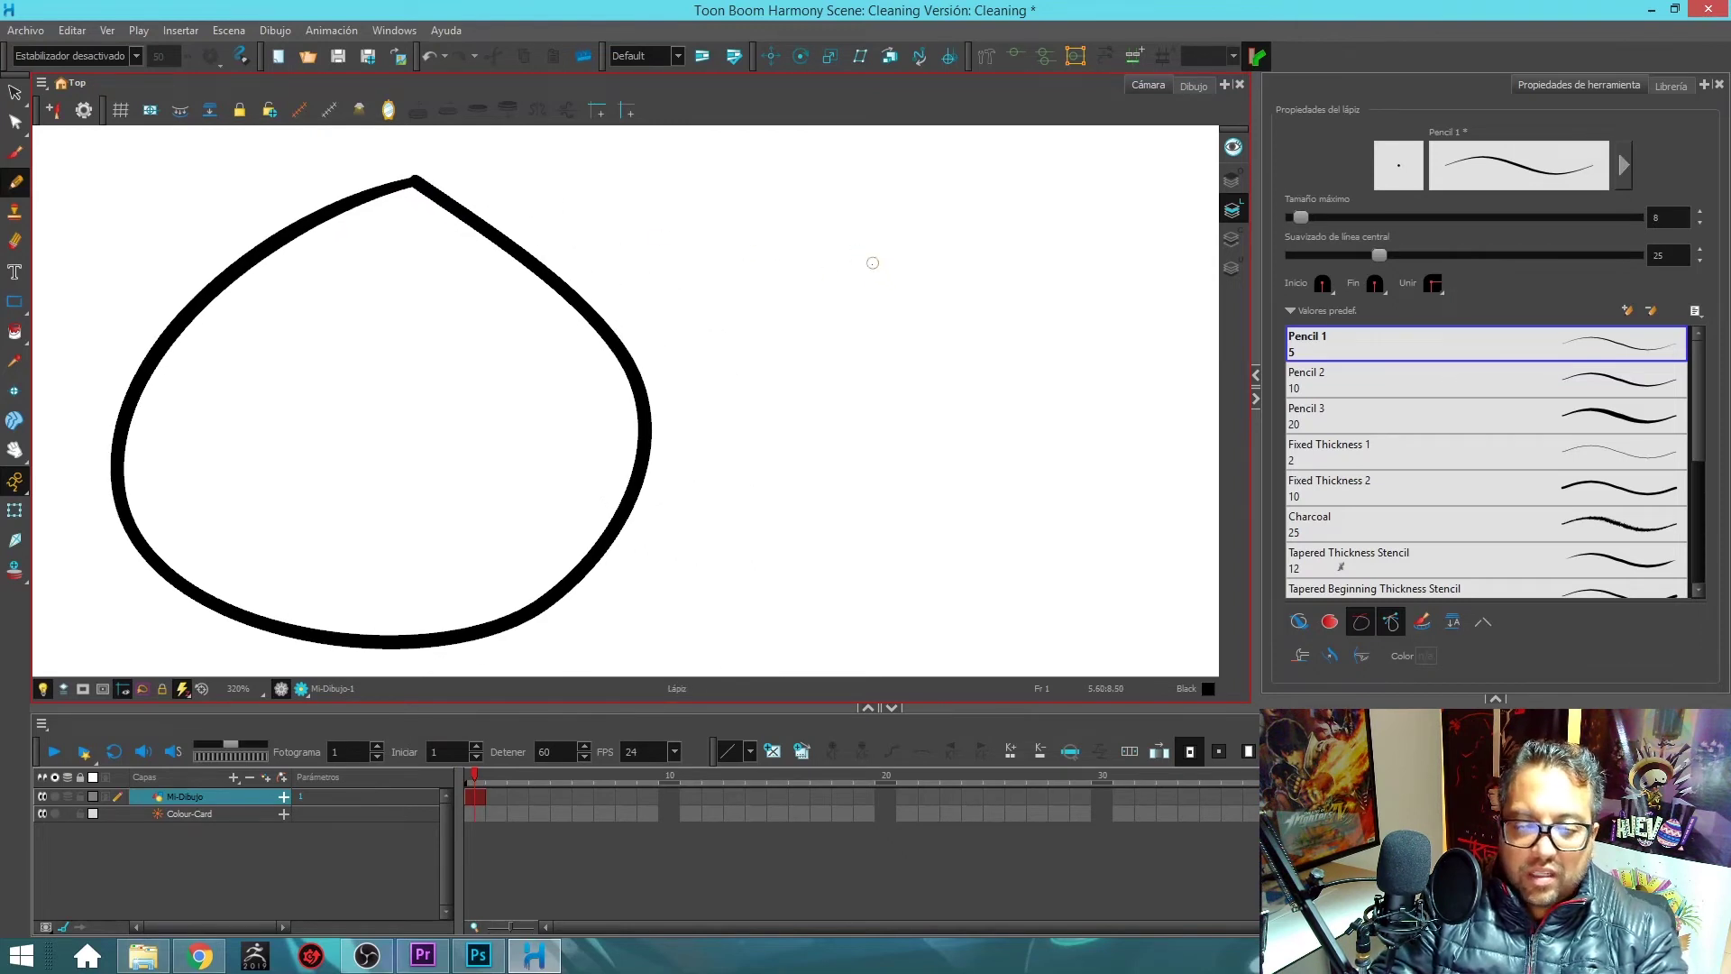
key(2)
key(2)
mouse_move(847, 274)
mouse_down()
mouse_move(801, 277)
mouse_move(689, 402)
mouse_move(736, 524)
mouse_move(869, 530)
mouse_move(940, 419)
mouse_move(892, 343)
mouse_move(768, 275)
mouse_up()
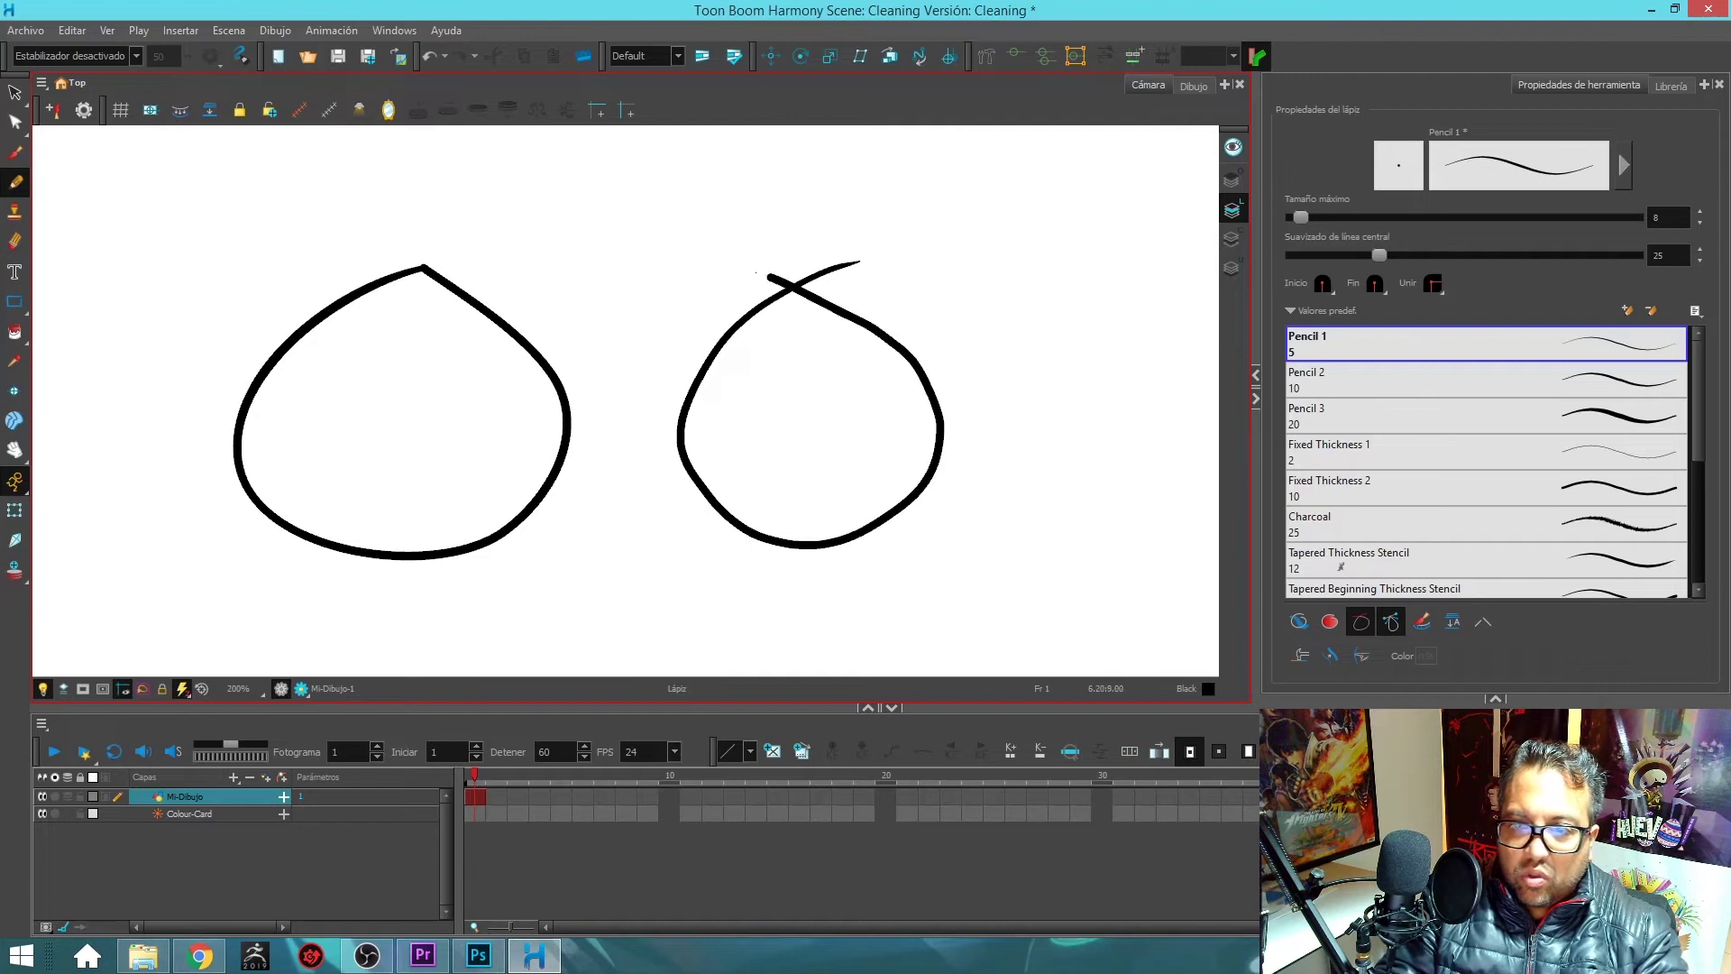
- Compare the trimmed tips of both loops up close and draw a narrow leaf-shaped loop below them
key(1)
key(1)
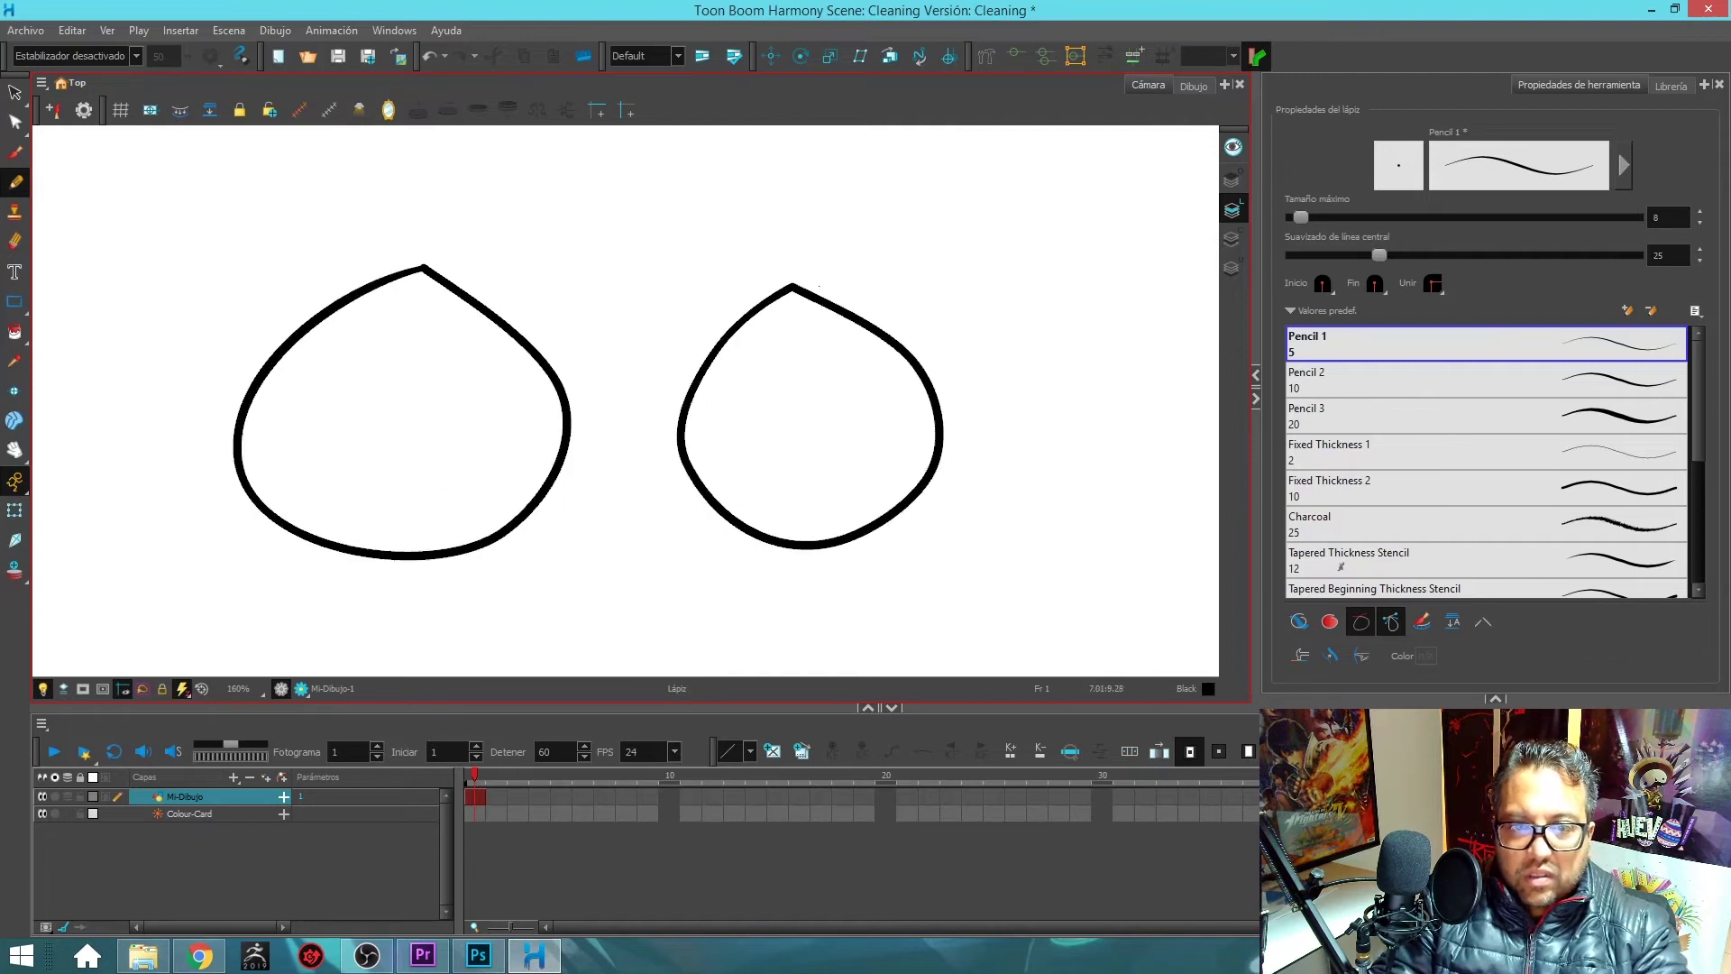
drag(932, 239, 884, 290)
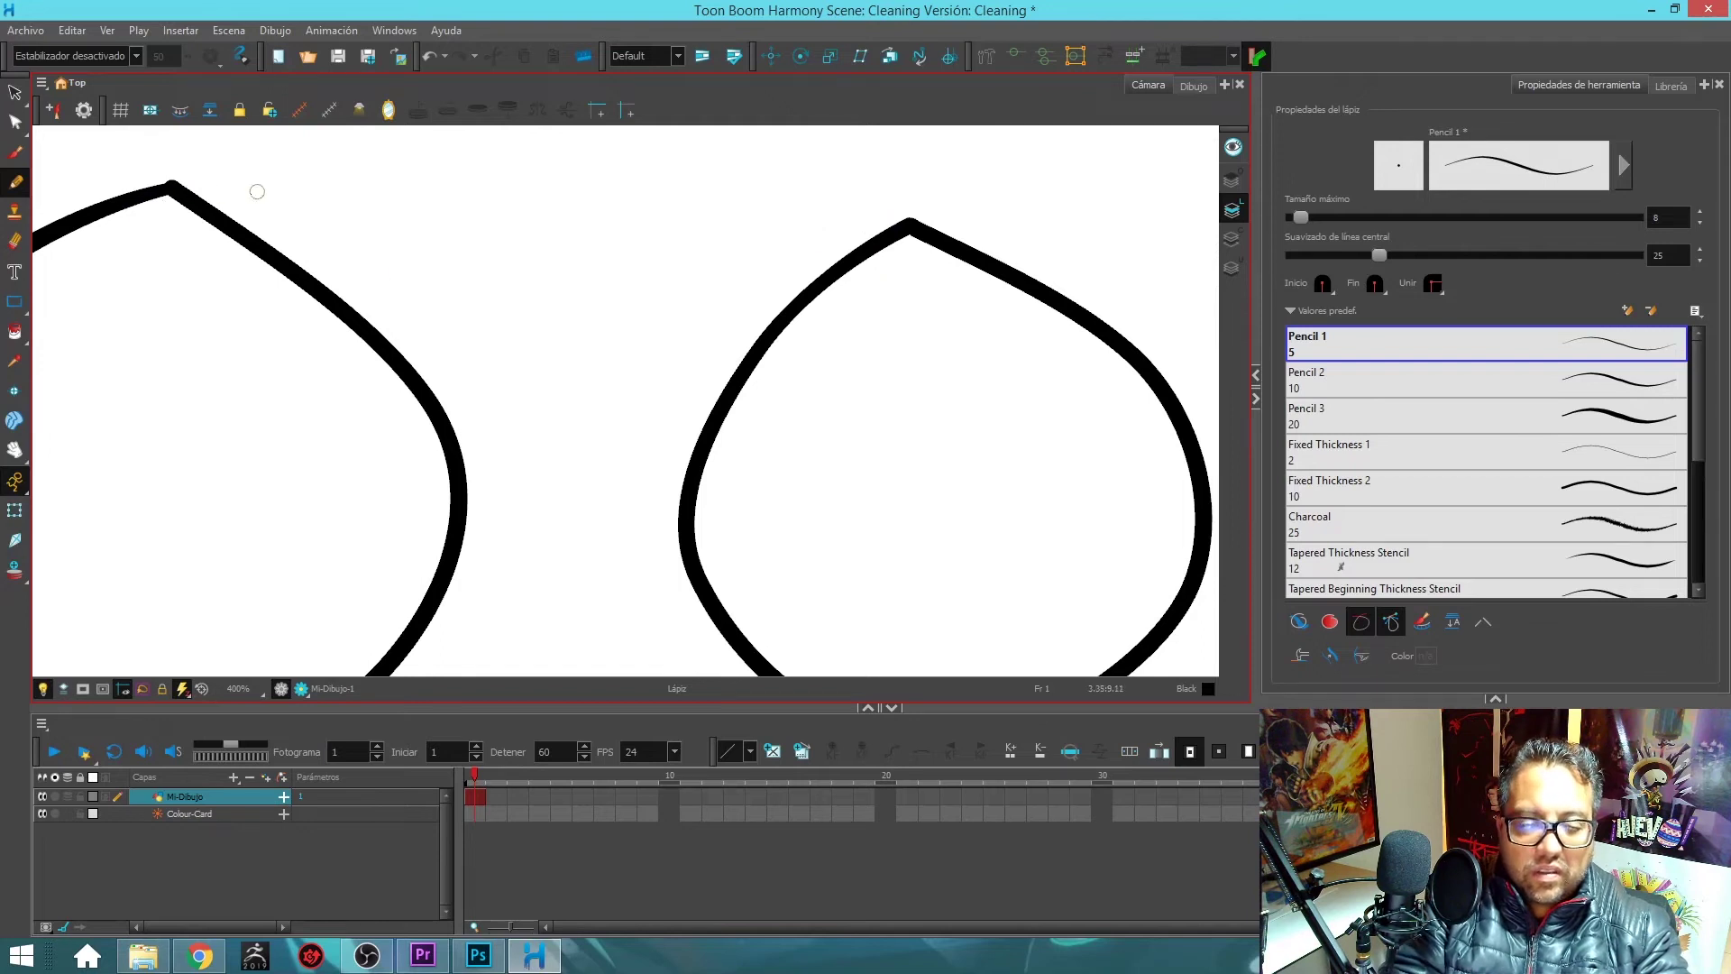
drag(665, 328, 749, 307)
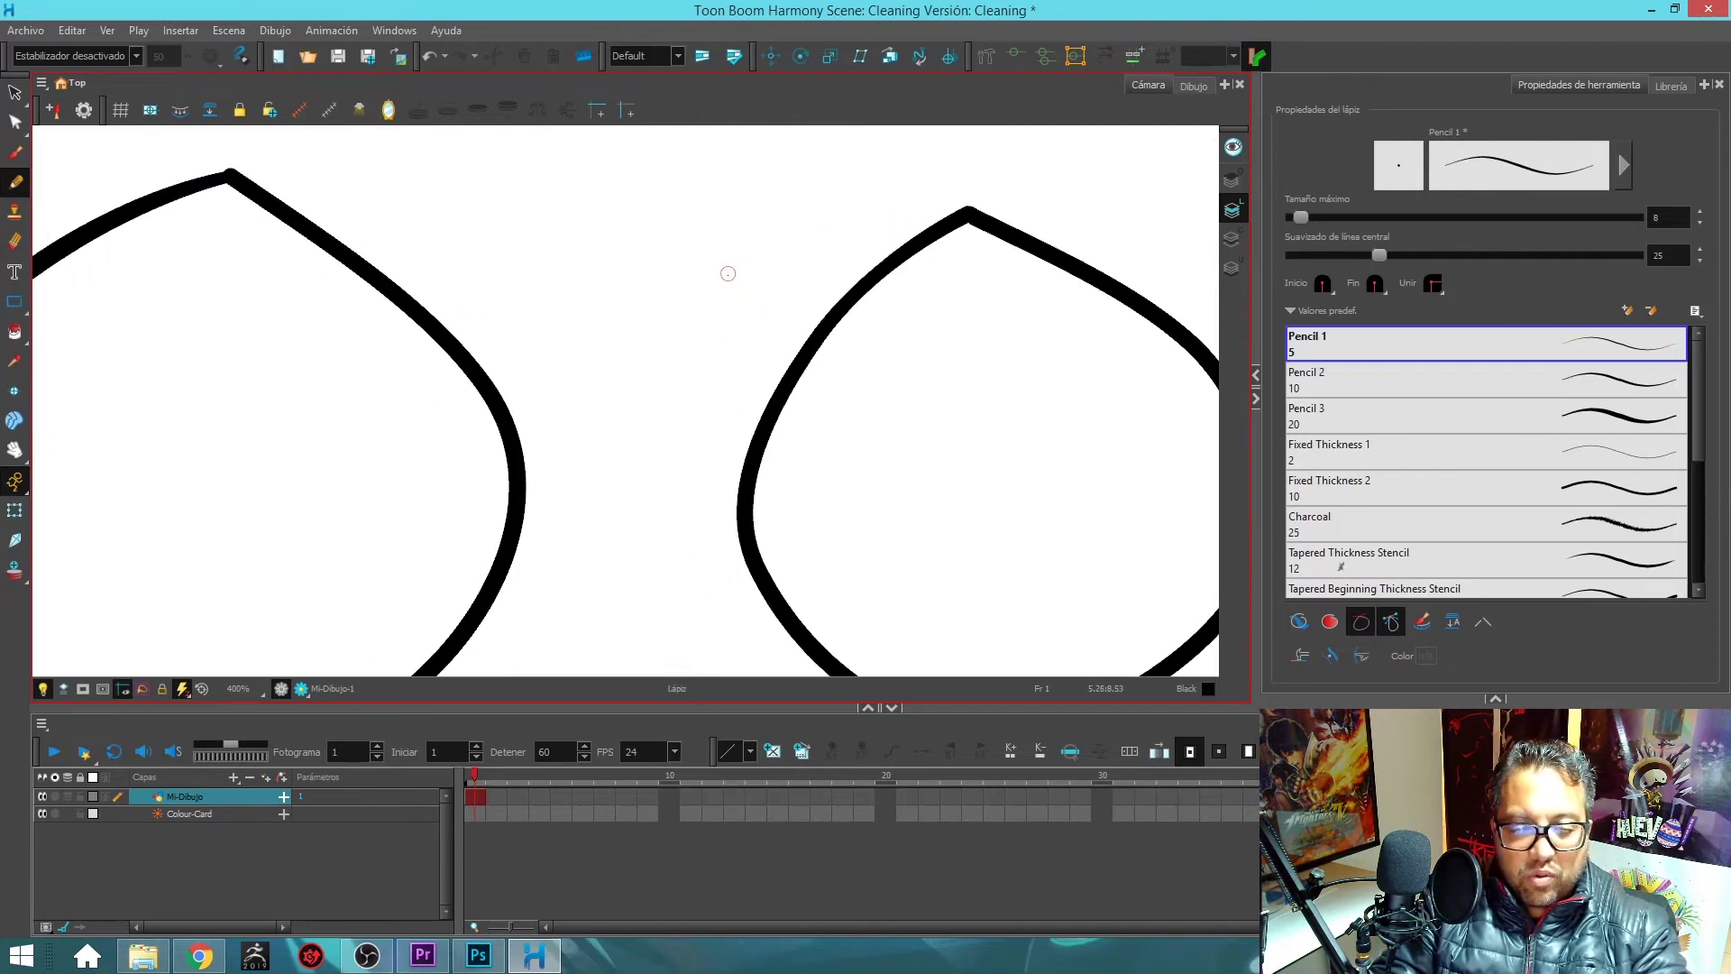
key(1)
key(1)
drag(695, 333, 714, 293)
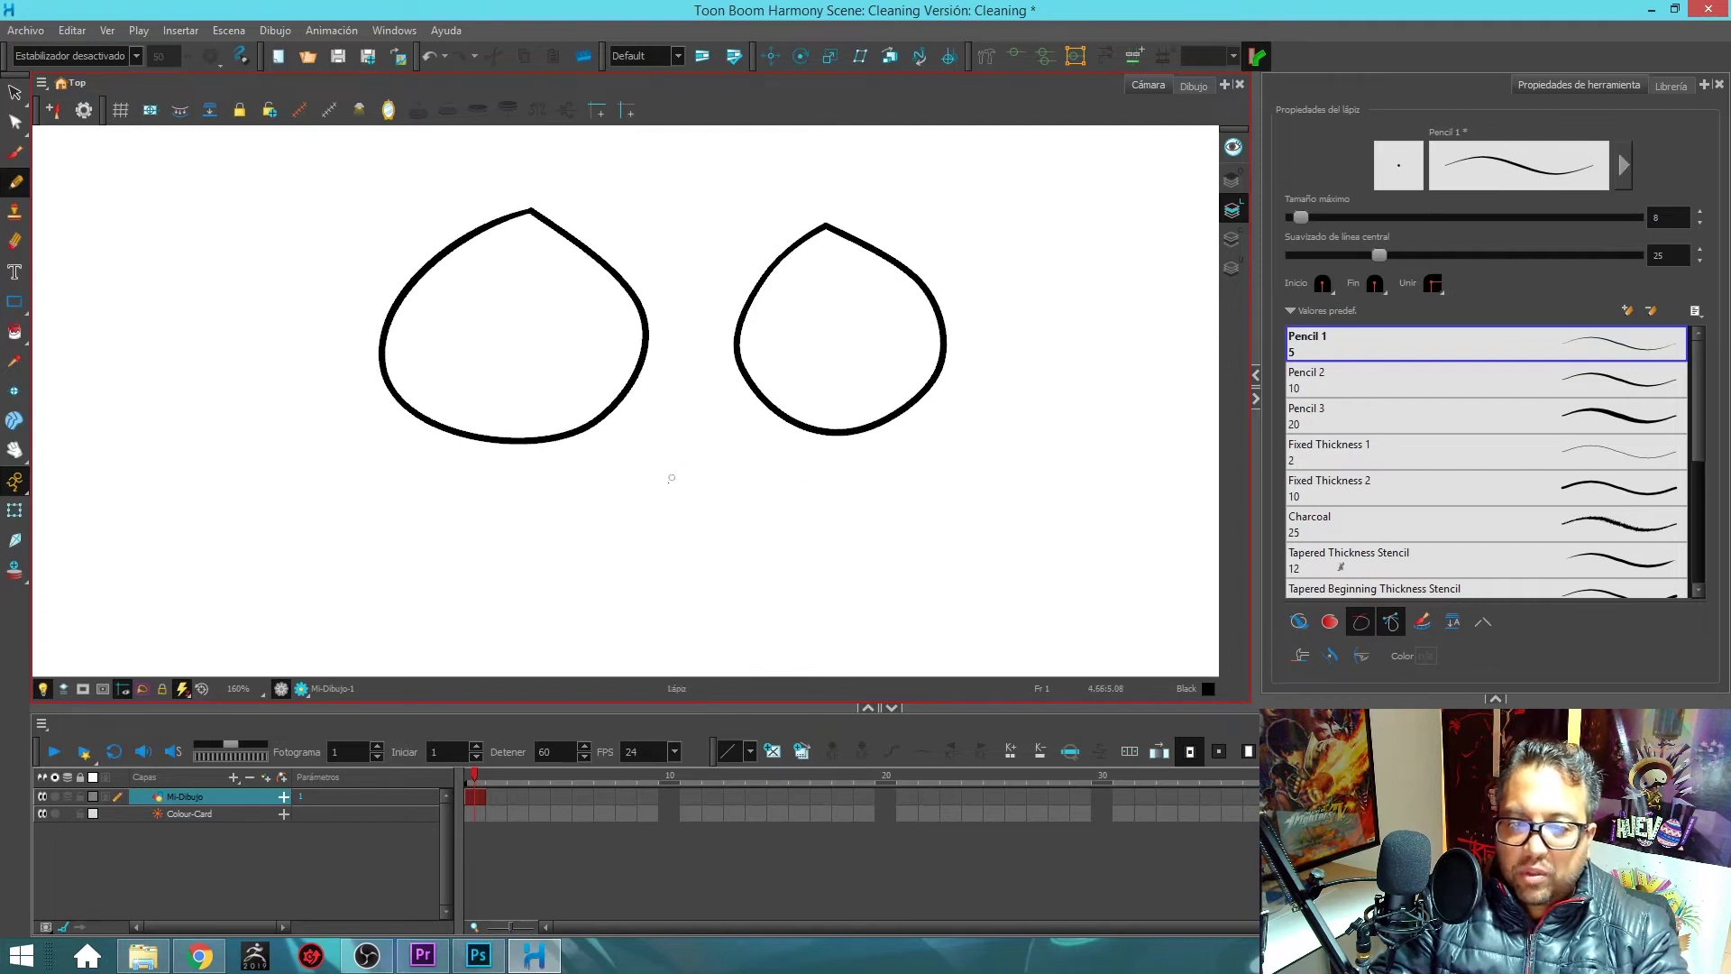
mouse_move(683, 464)
mouse_down()
mouse_move(586, 513)
mouse_move(513, 625)
mouse_move(583, 604)
mouse_move(656, 523)
mouse_move(675, 466)
mouse_up()
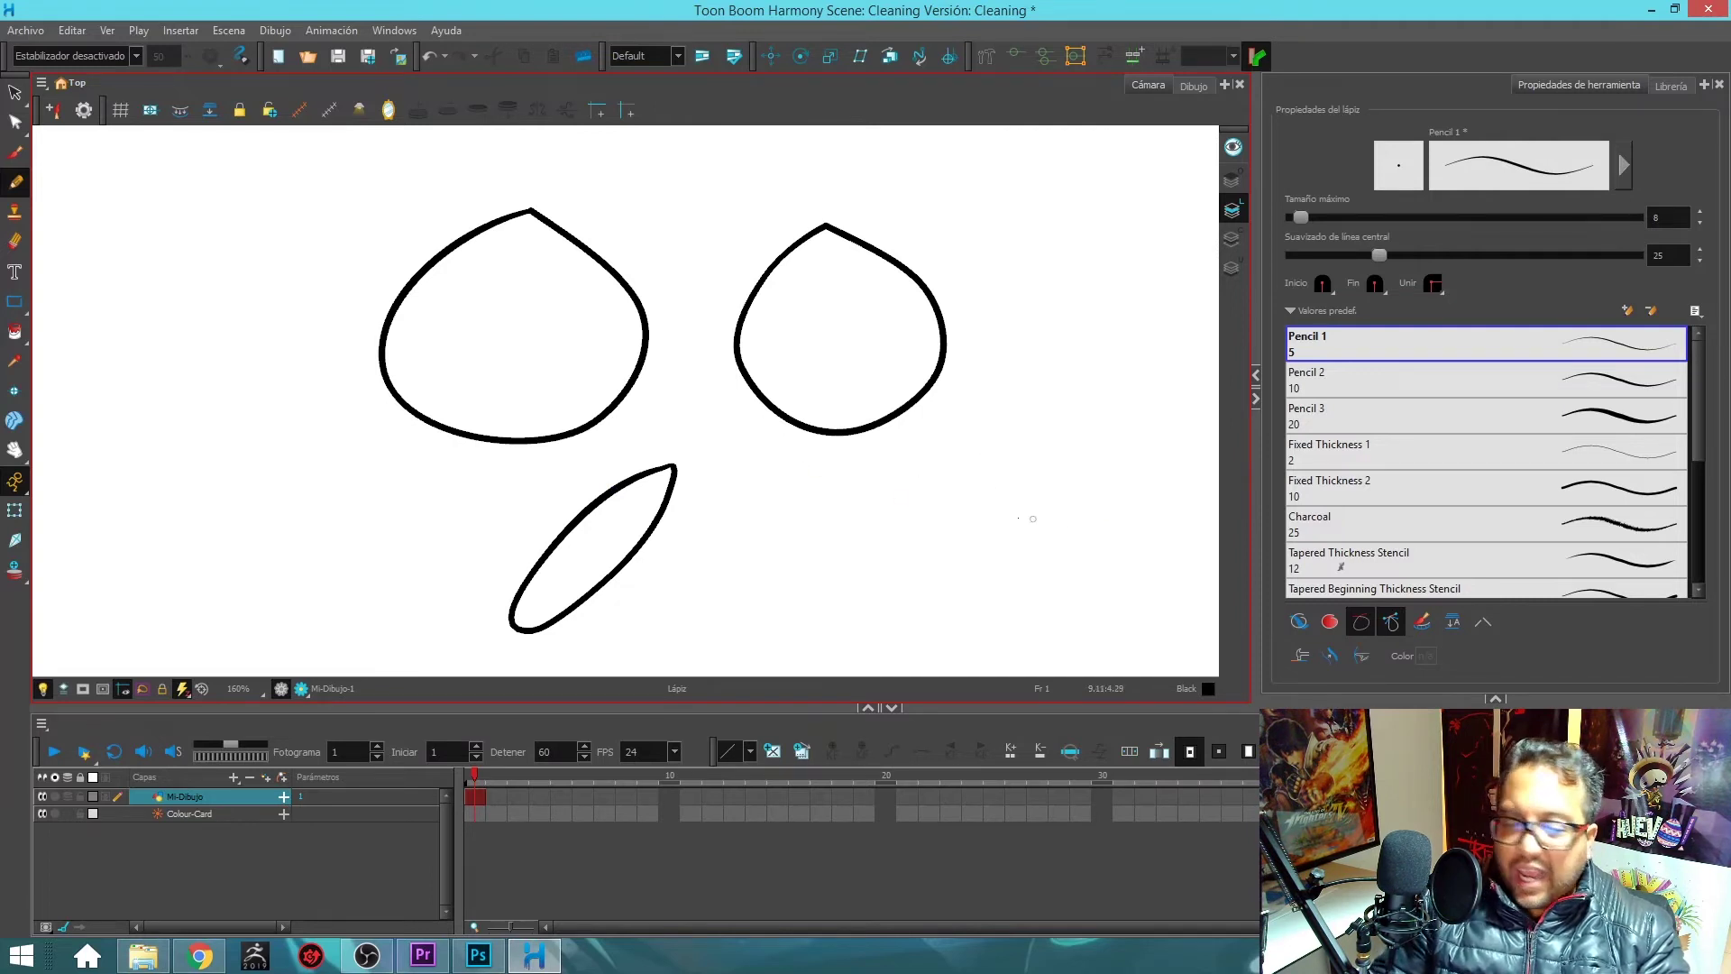
- Select the two loops and the leaf shape and delete them
key(alt+s)
mouse_move(715, 243)
mouse_down()
mouse_move(607, 603)
mouse_move(920, 294)
mouse_up()
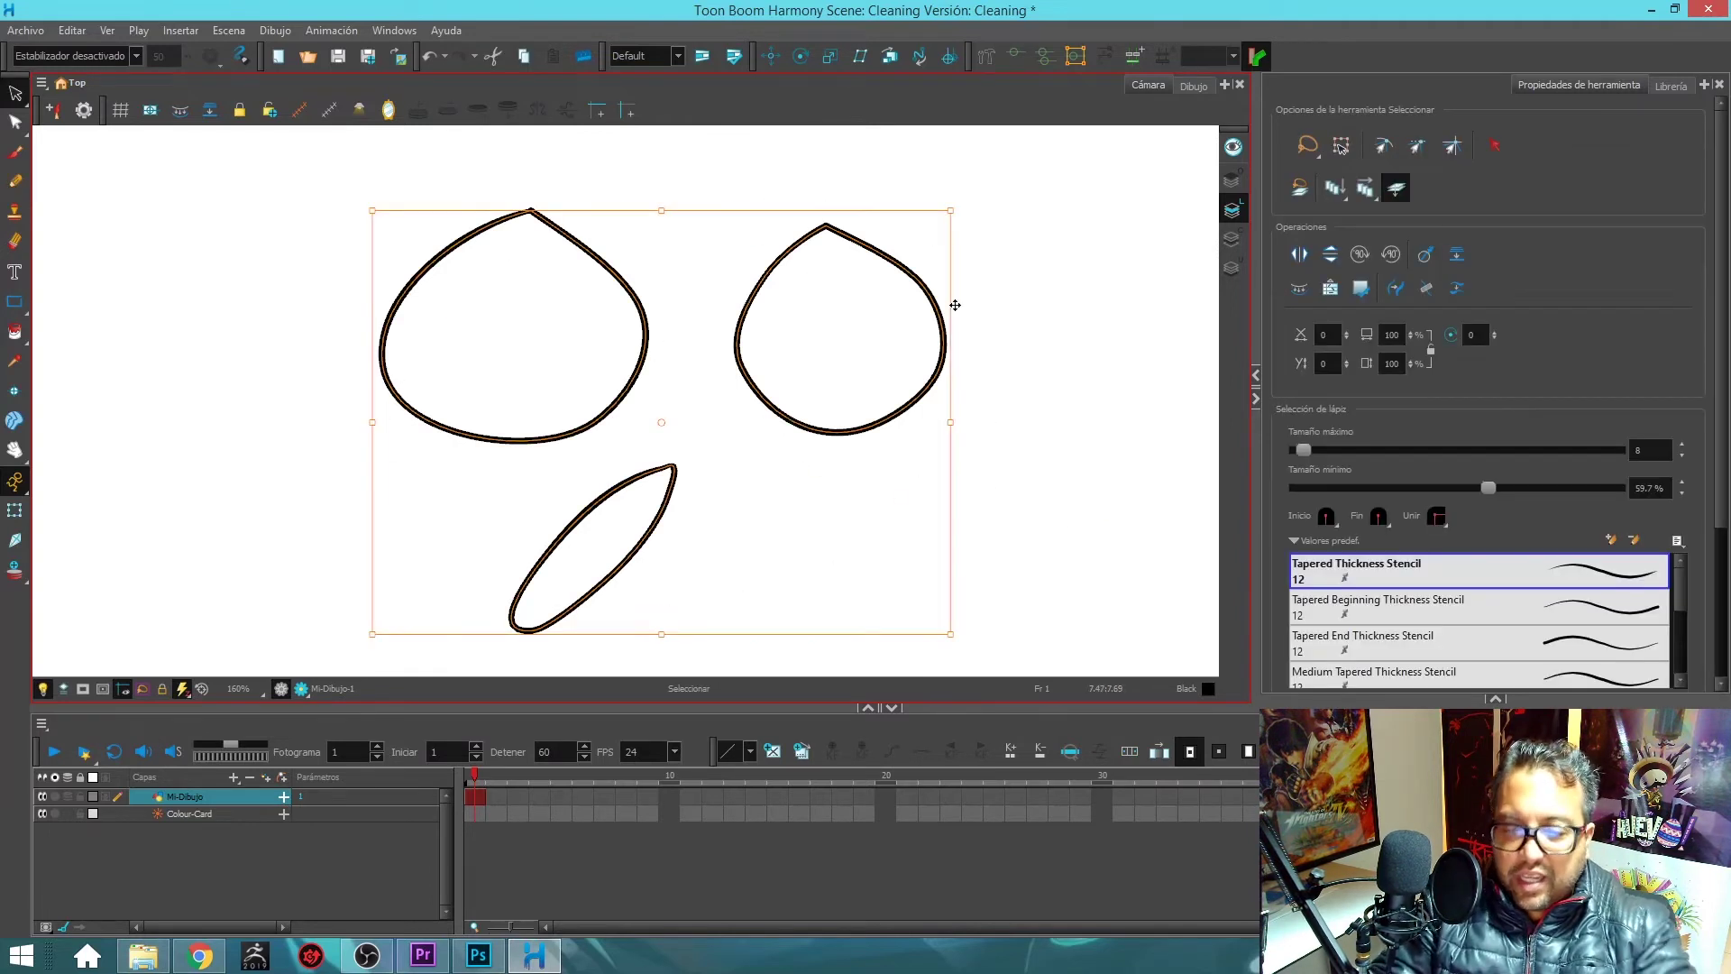
key(Delete)
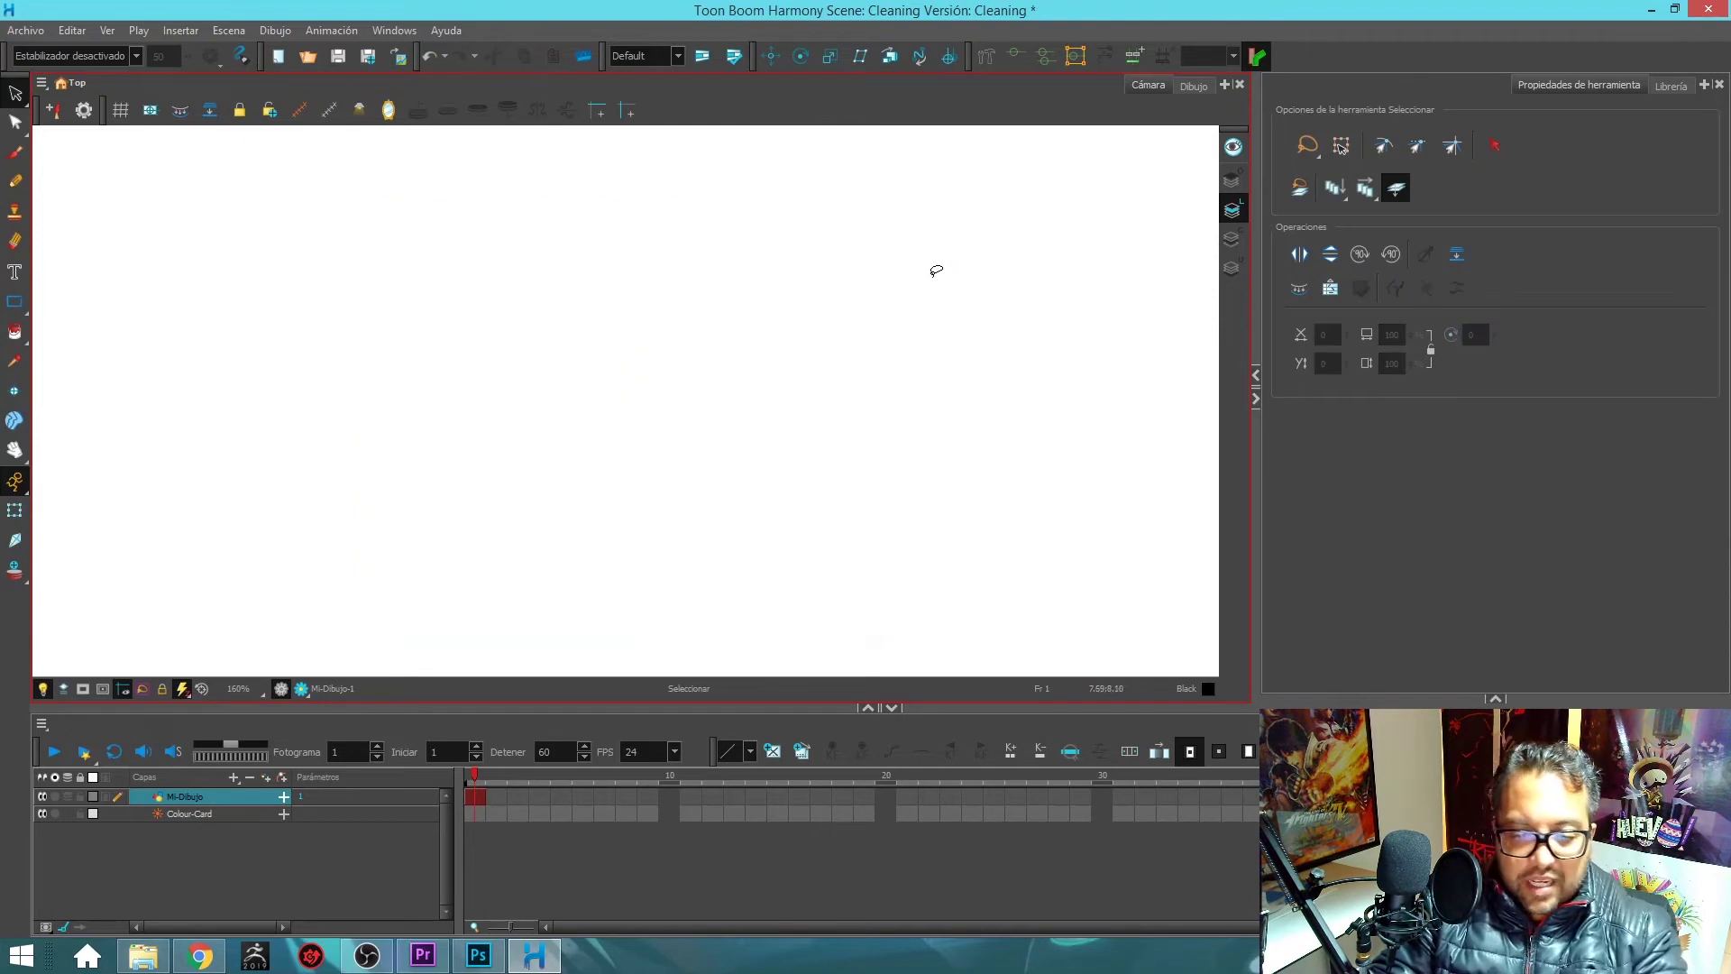
- Draw an S-shaped stroke with the Pencil tool in the Camera view
key(alt+slash)
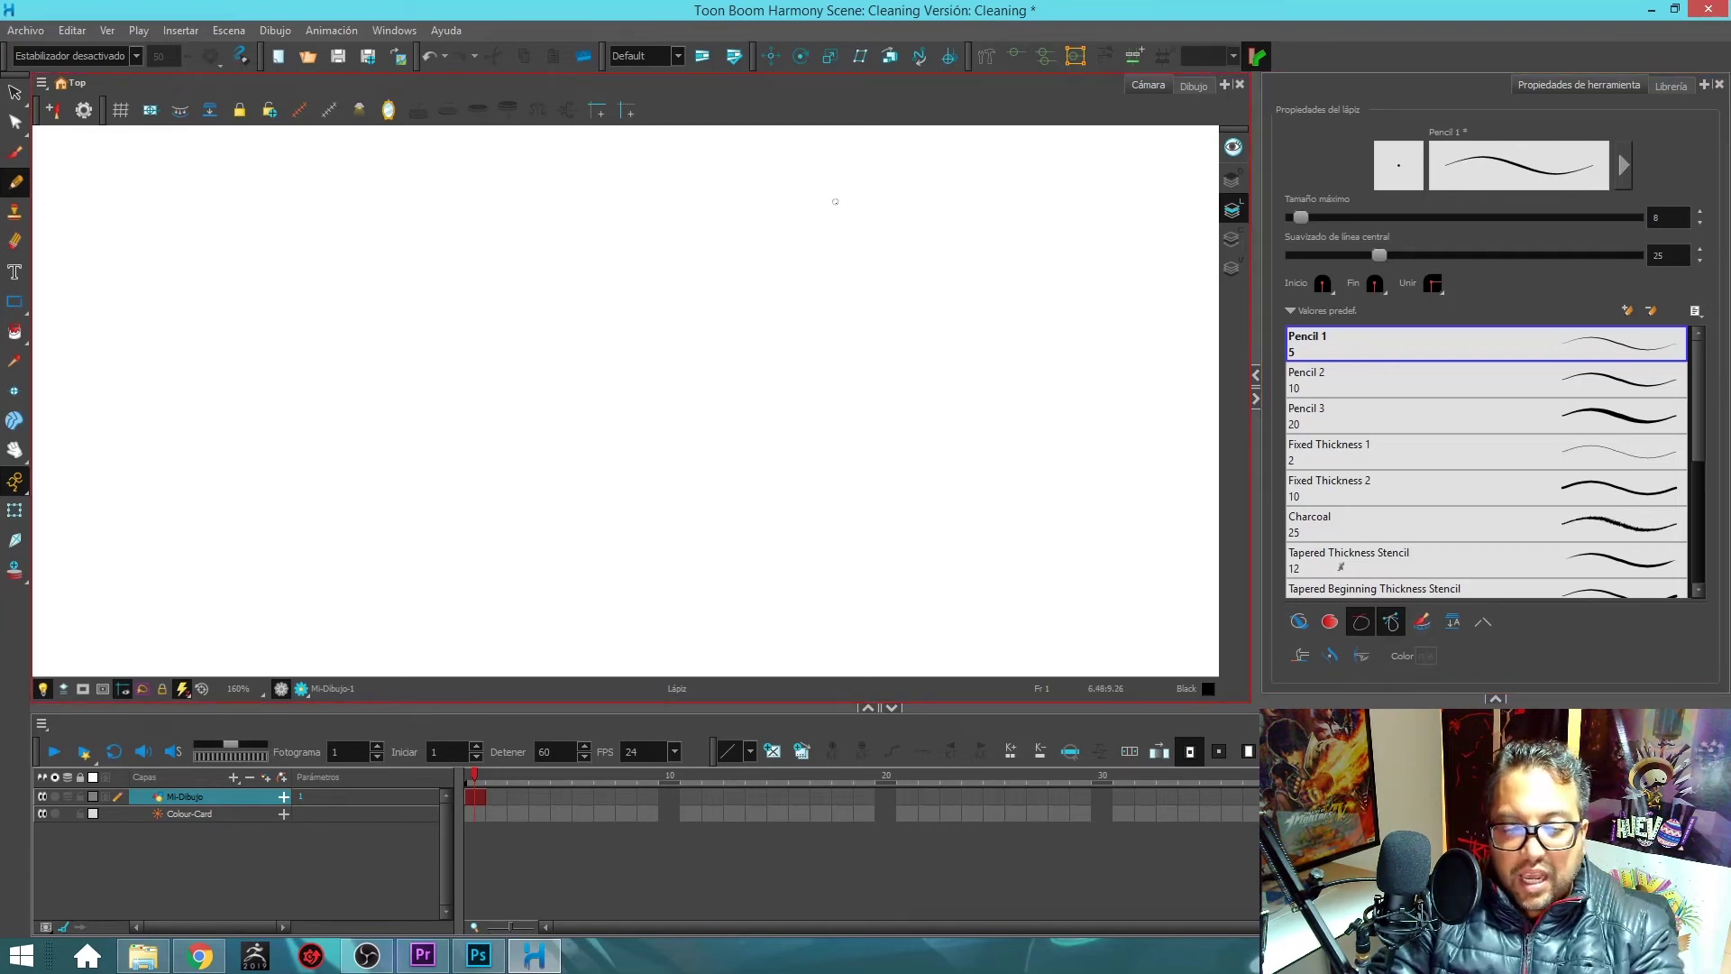
scroll(833, 208, down, 3)
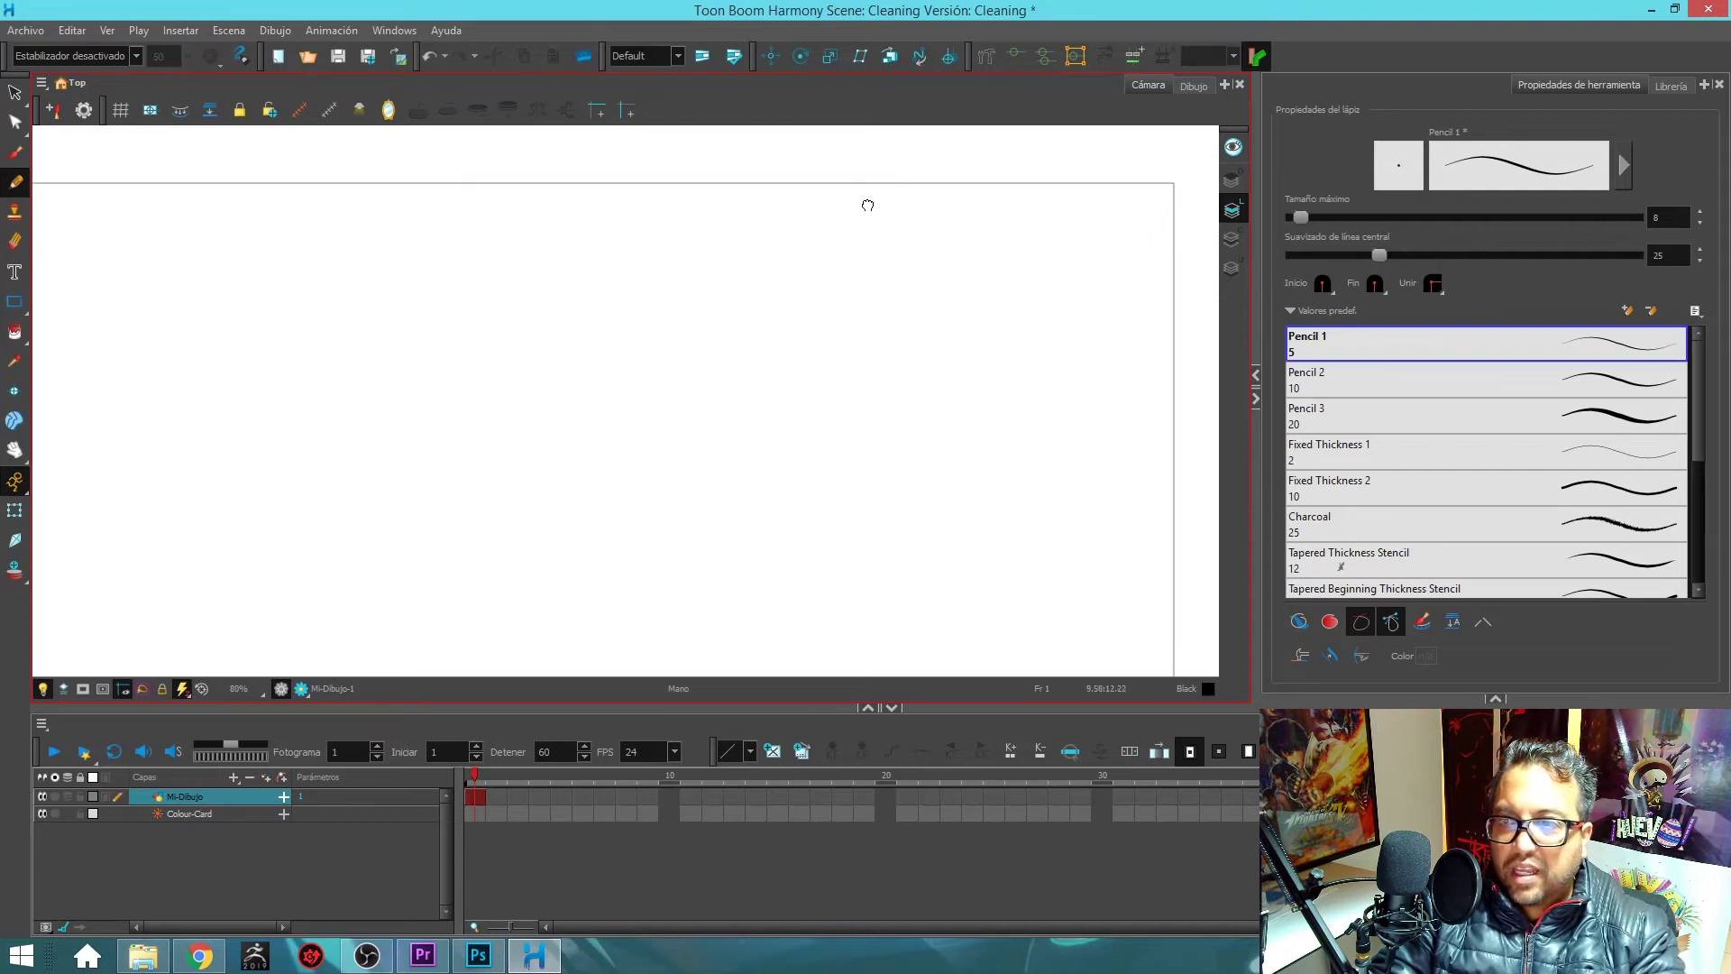
drag(868, 205, 878, 198)
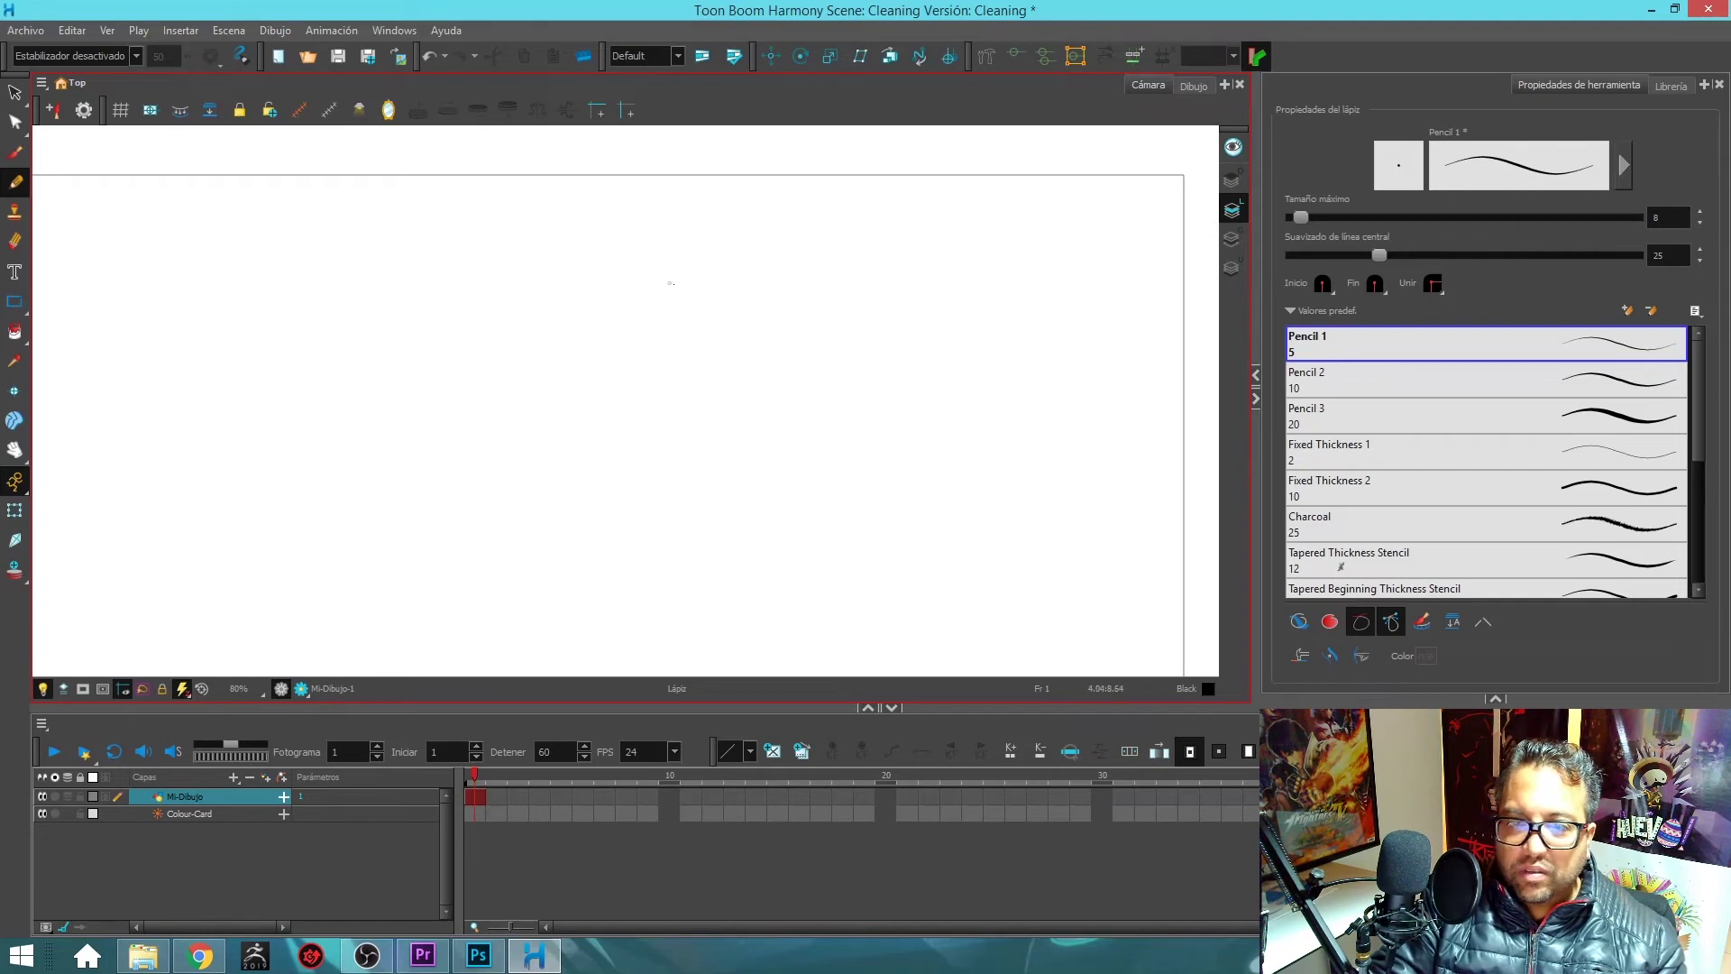
mouse_move(712, 277)
mouse_down()
mouse_move(591, 324)
mouse_move(808, 410)
mouse_move(734, 518)
mouse_move(675, 525)
mouse_up()
- Check the Colour Art layer in the Drawing view and undo the S-shaped stroke
click(1196, 86)
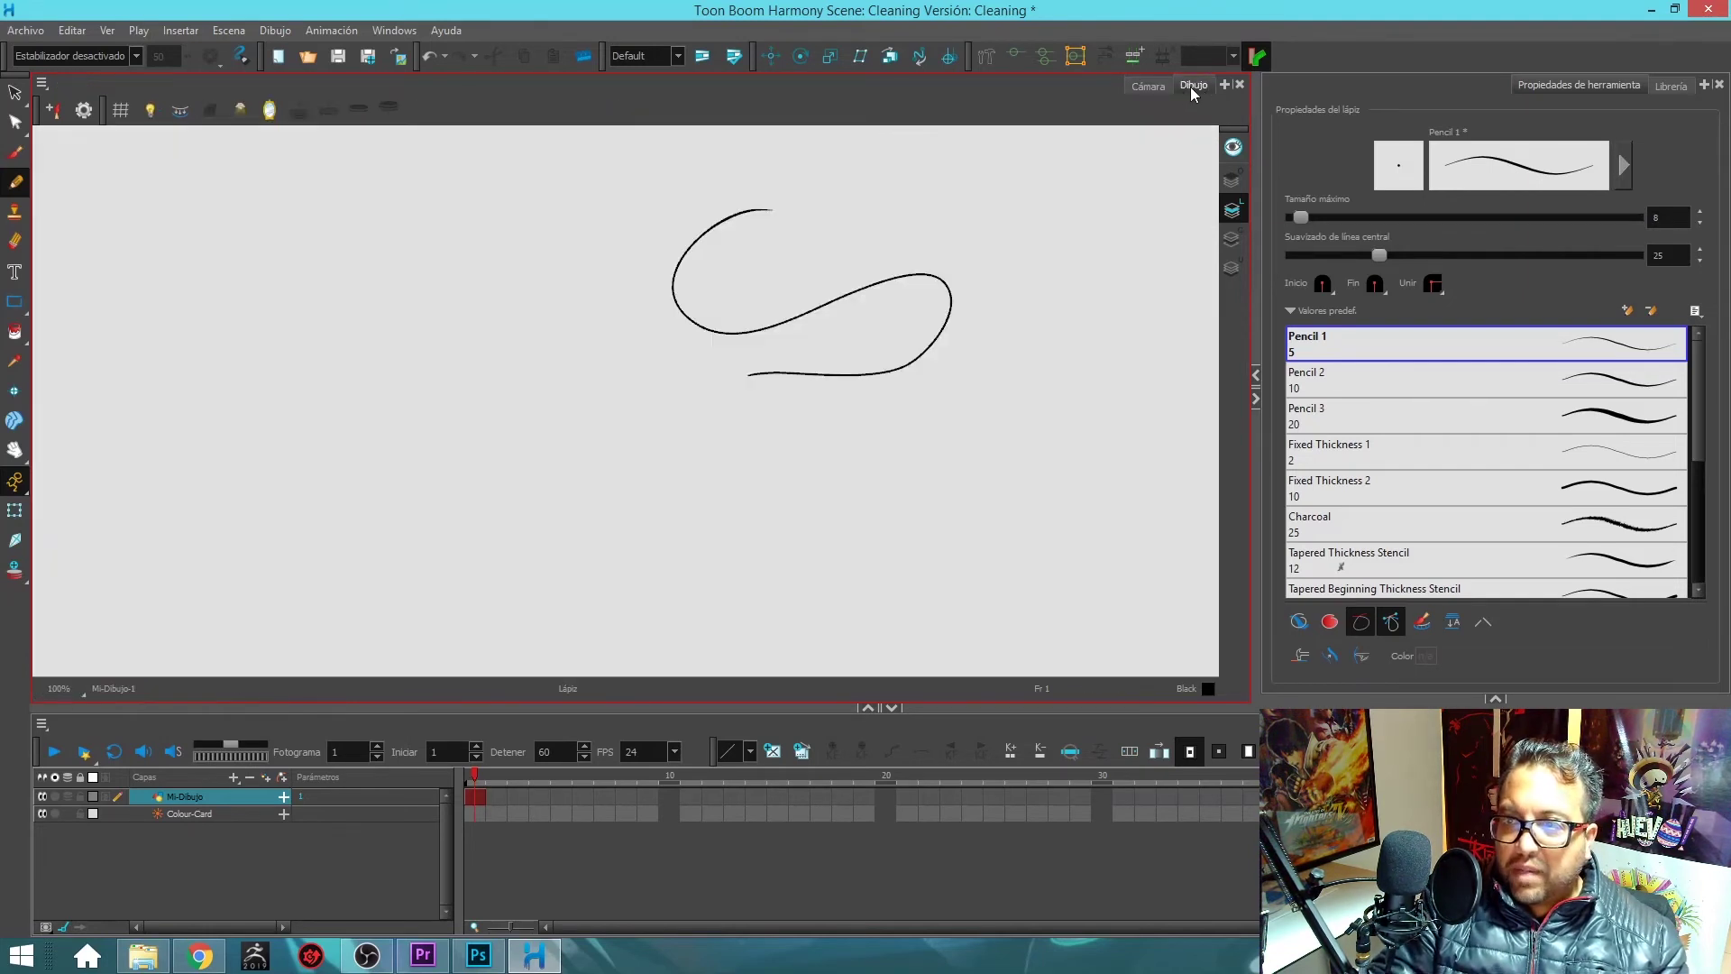
click(1235, 238)
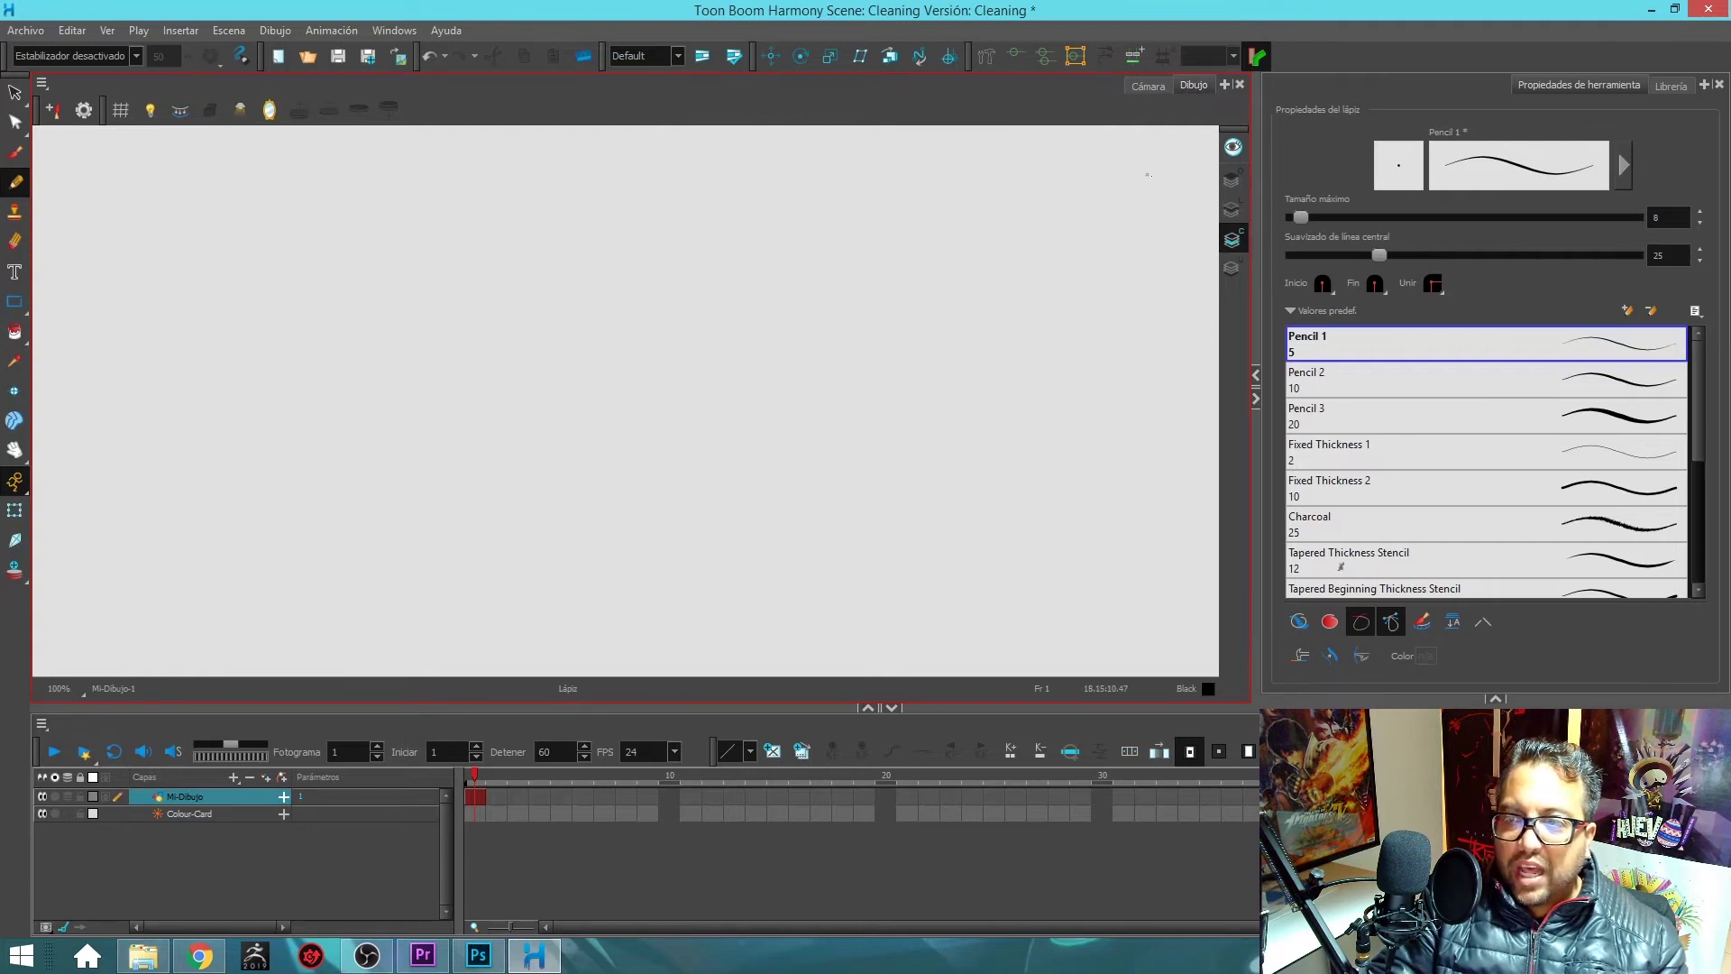
click(1229, 211)
key(ctrl+z)
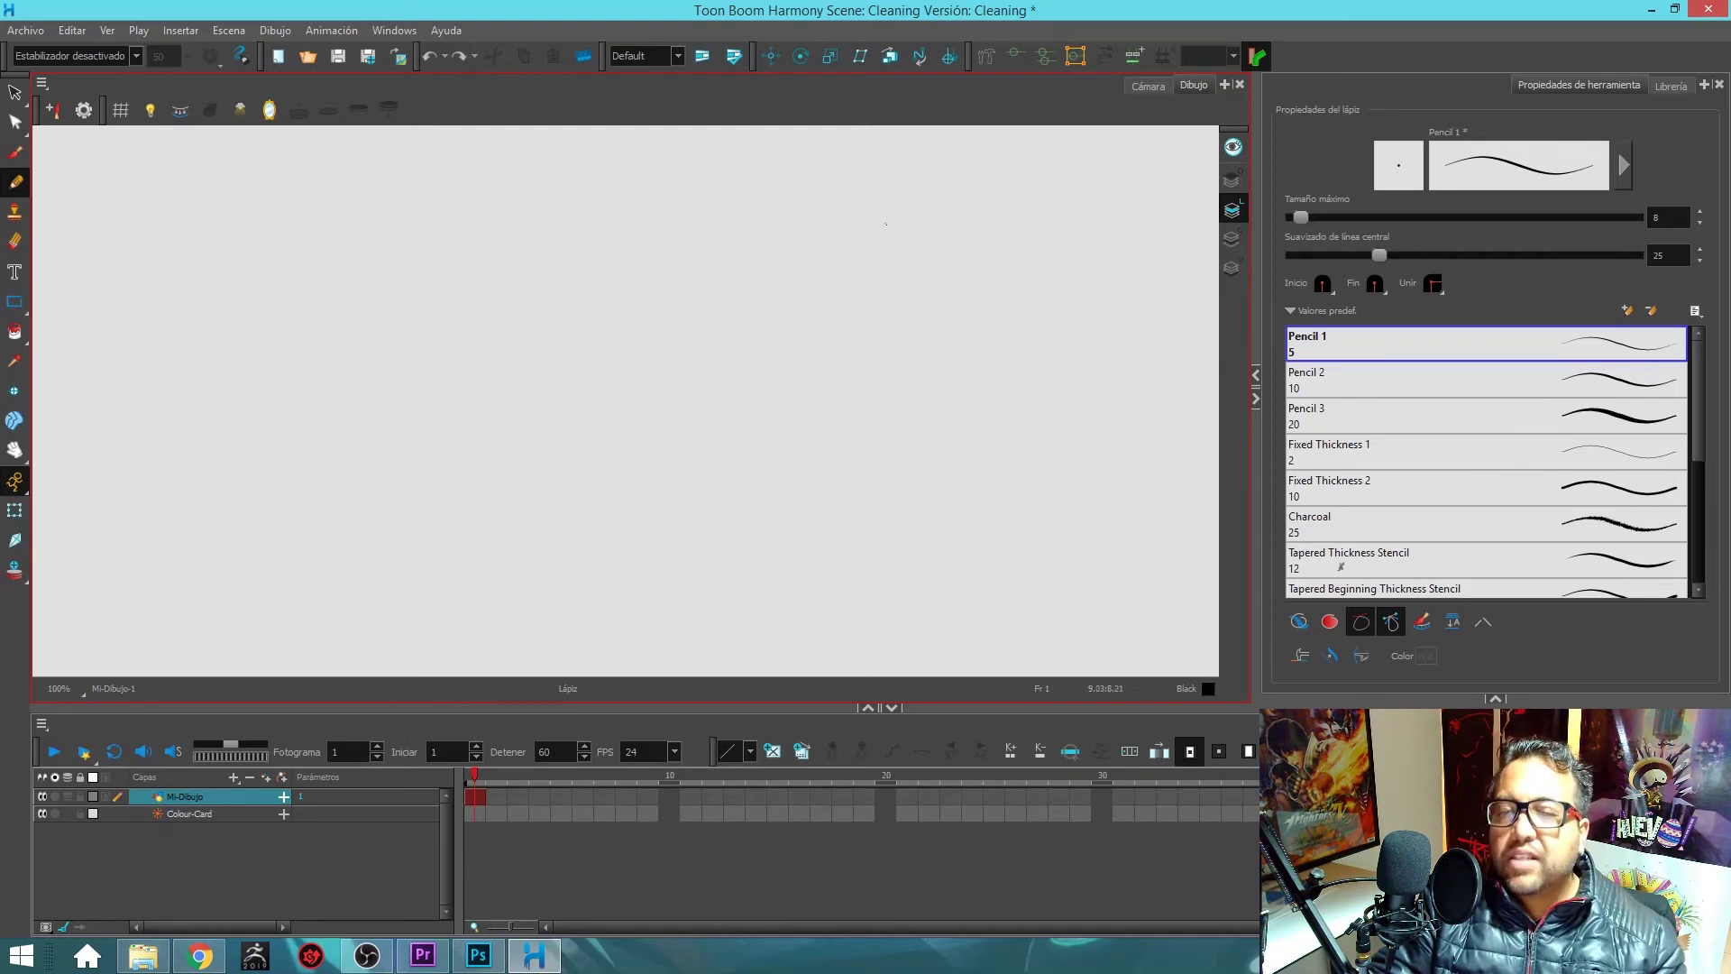
- Turn on automatic colour-art strokes for the Pencil tool, draw a small closed loop and view its outline on the Colour Art layer
click(1422, 624)
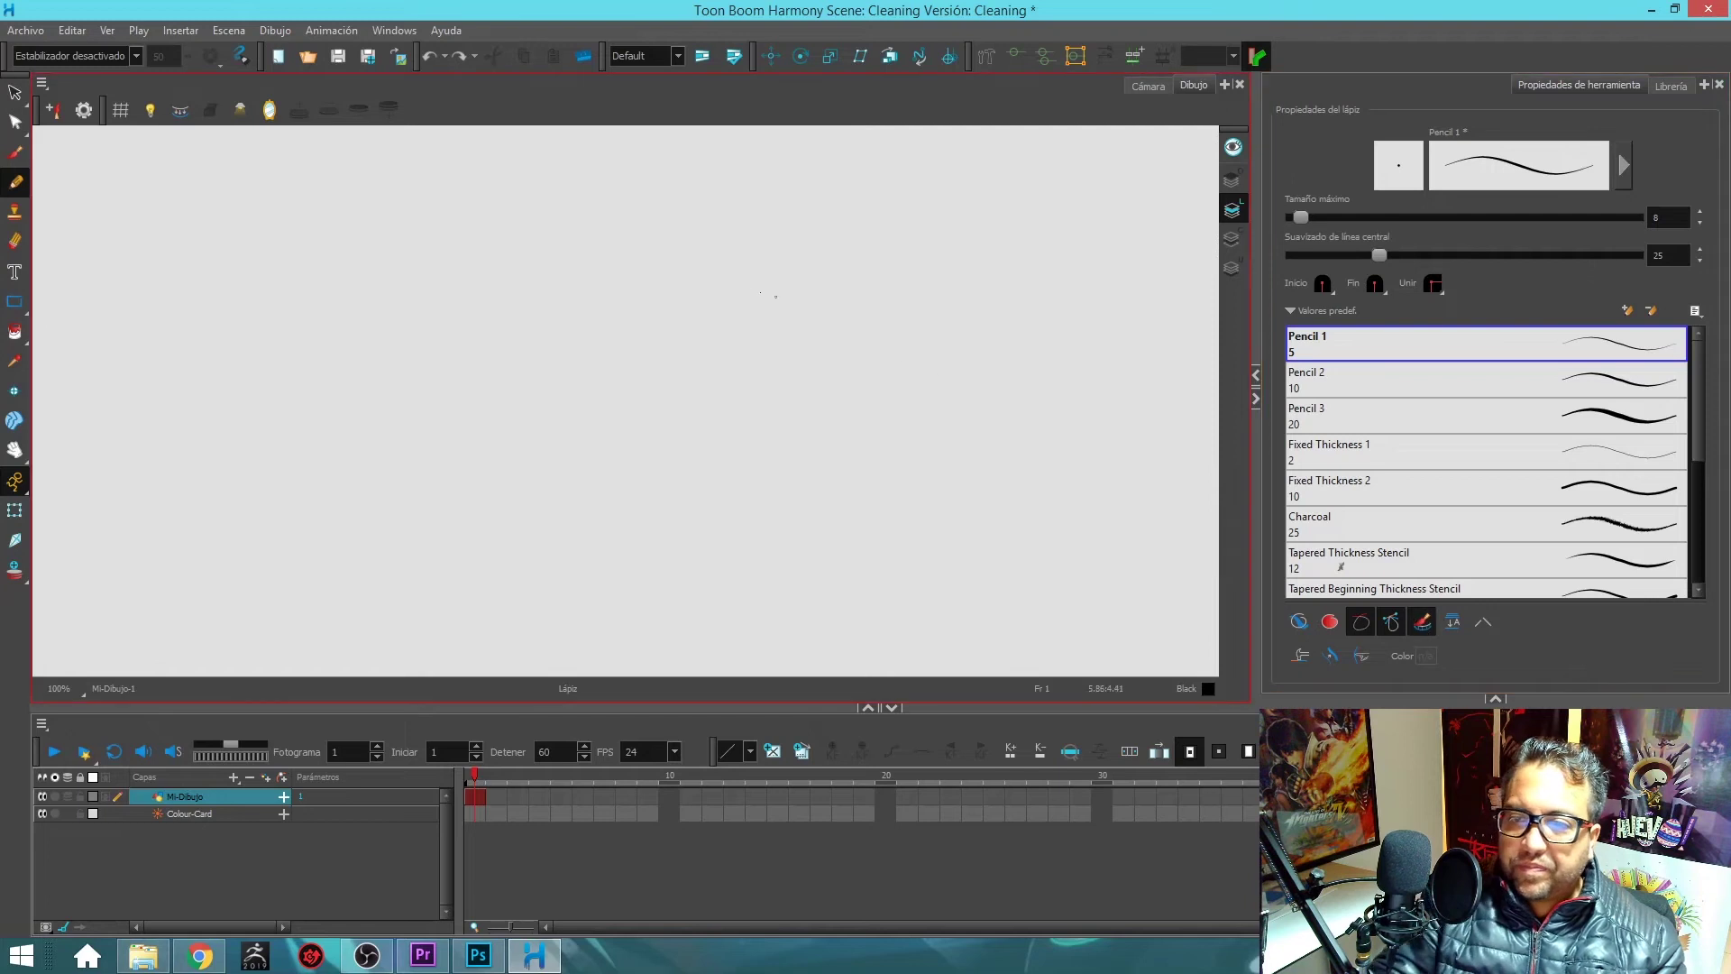
mouse_move(799, 281)
mouse_down()
mouse_move(713, 299)
mouse_move(715, 355)
mouse_move(790, 358)
mouse_move(794, 275)
mouse_up()
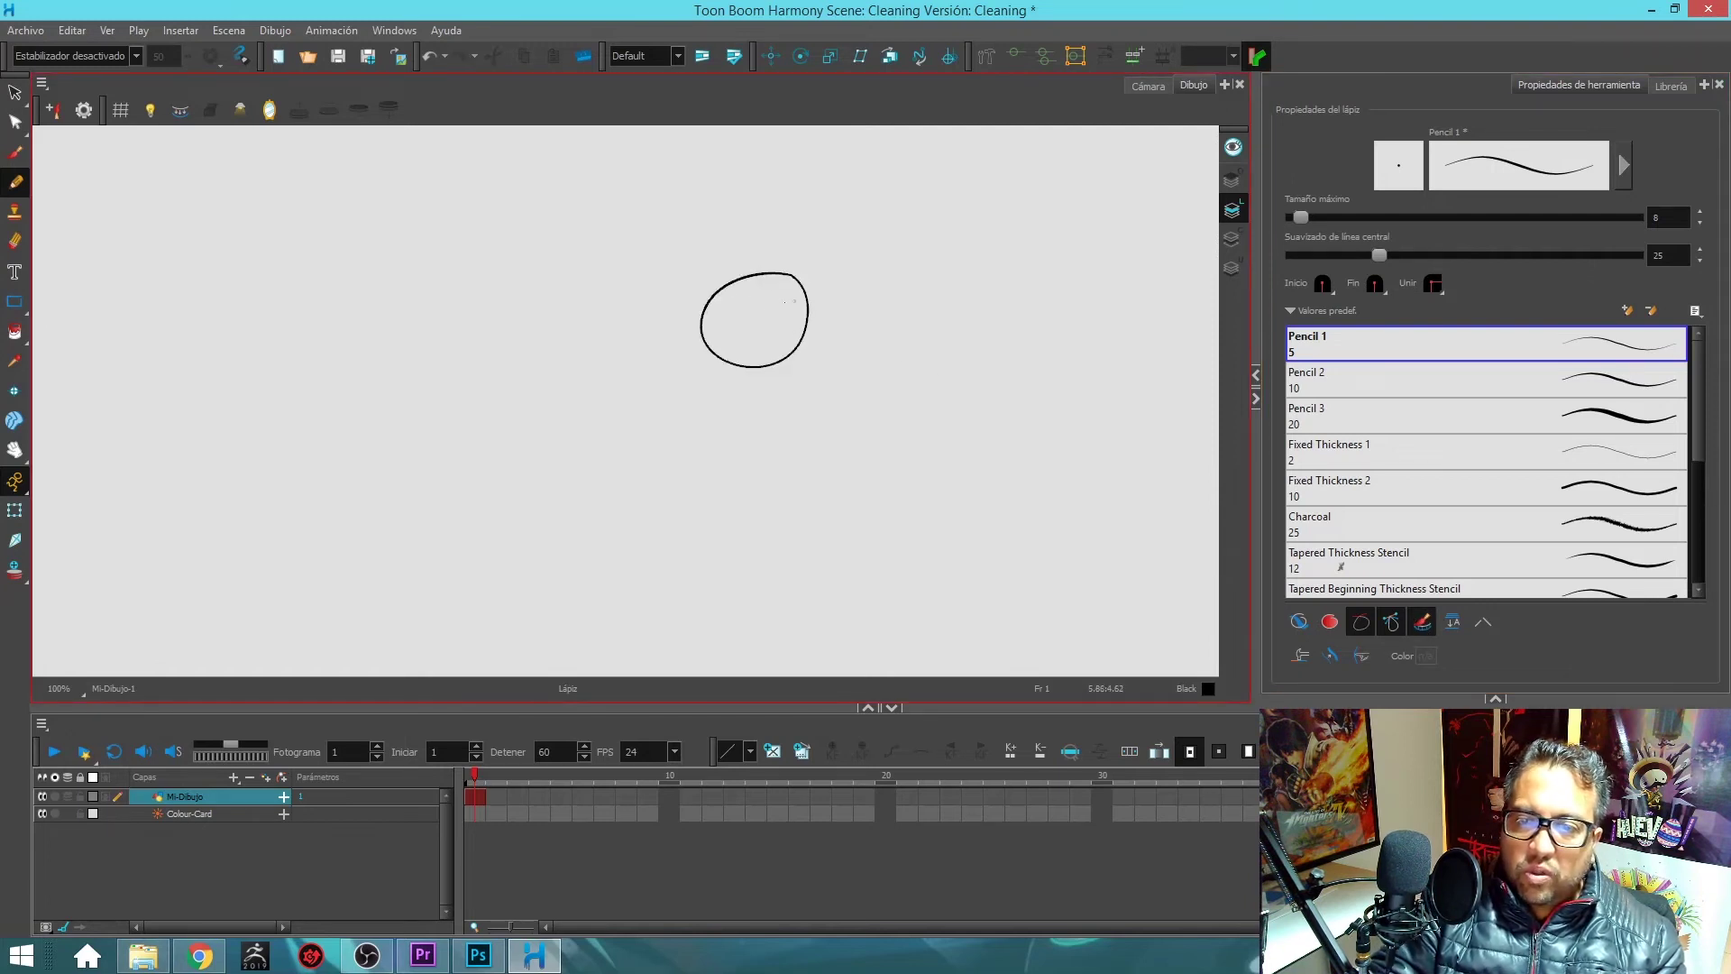
click(1231, 239)
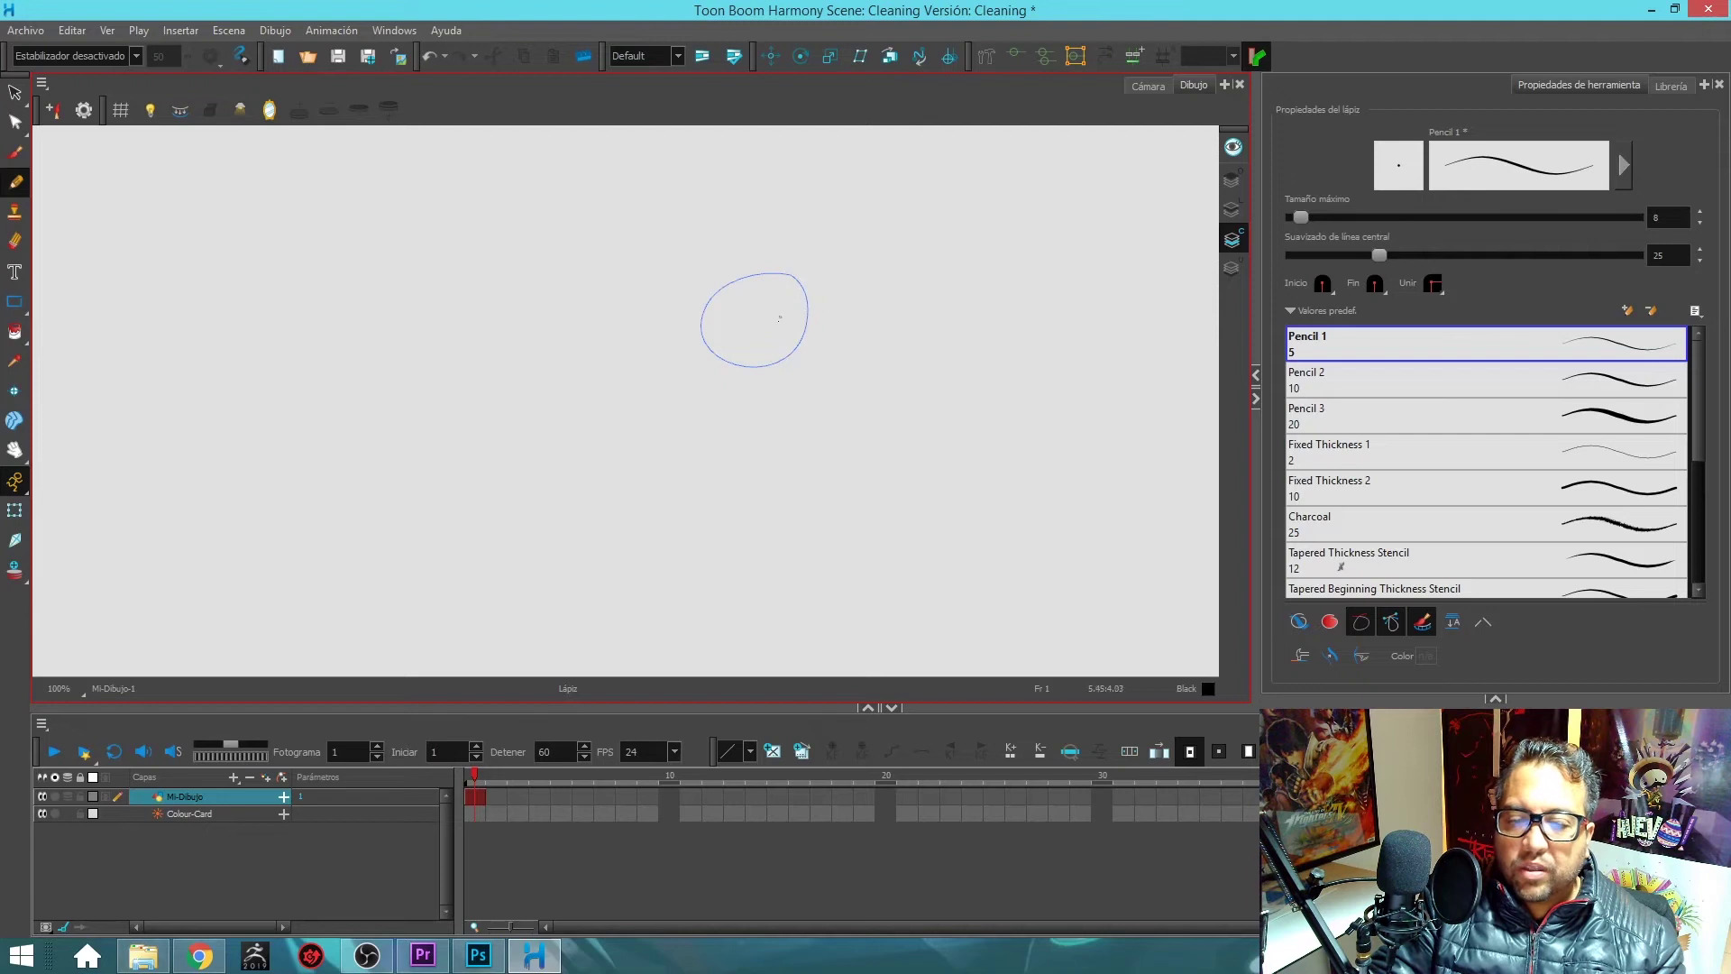
- Fill the loop with red on the Colour Art layer and undo the fill
key(alt+i)
click(771, 326)
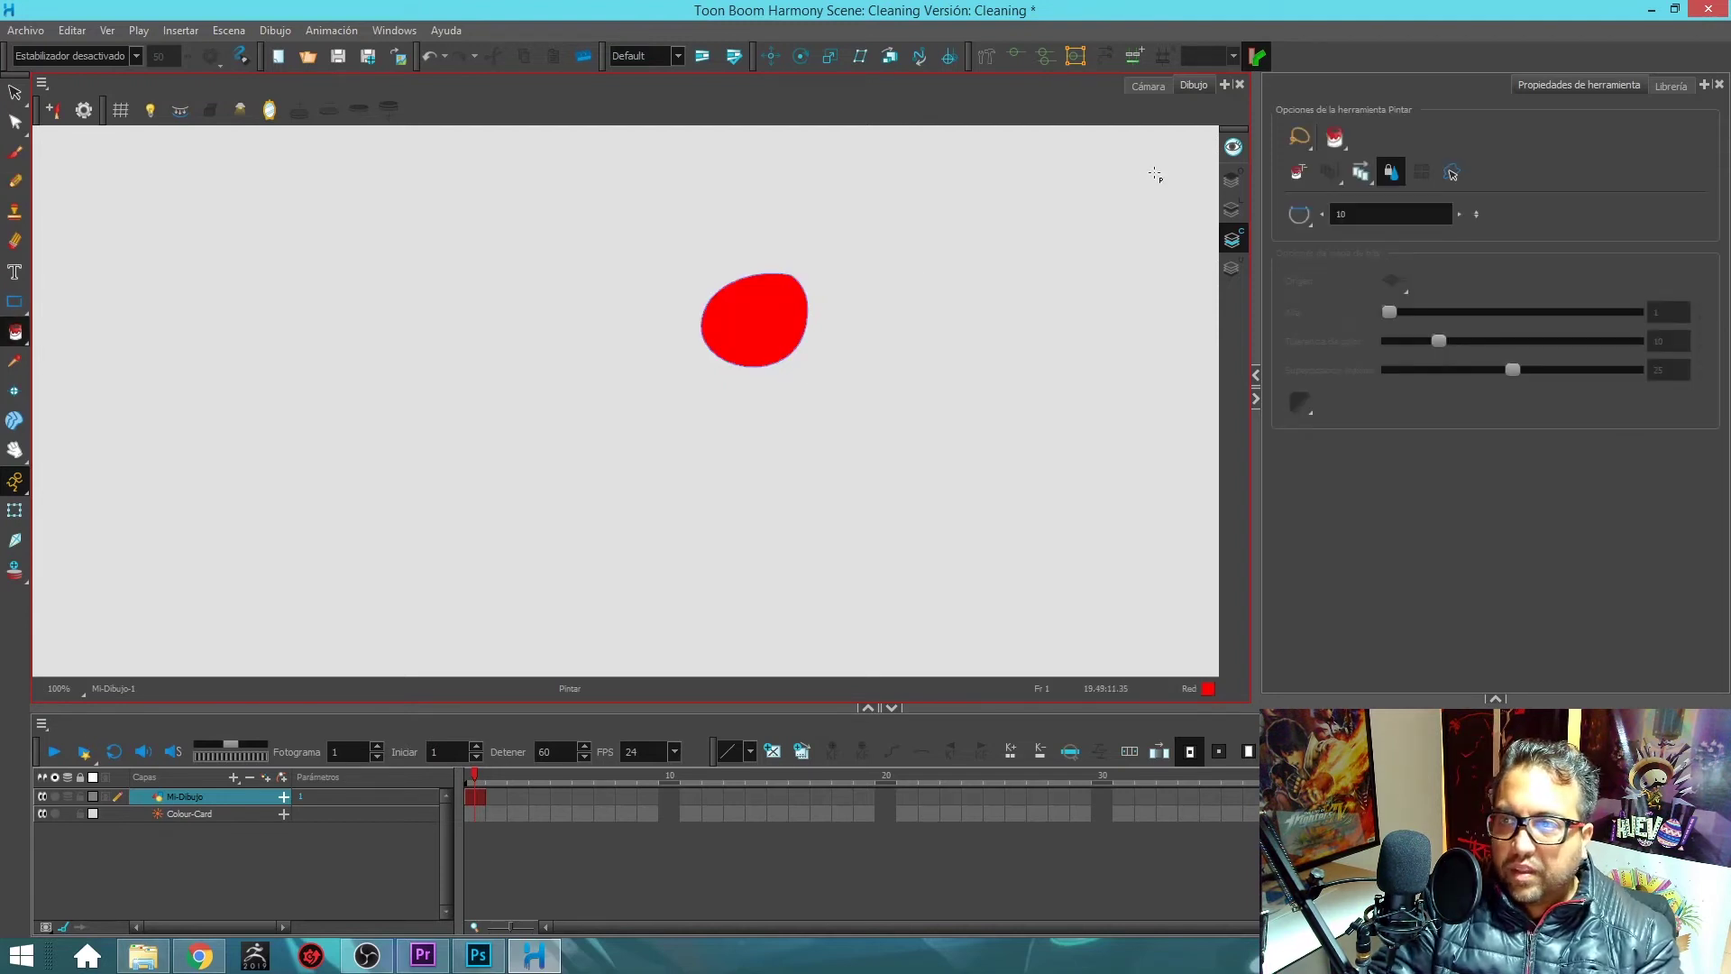
key(alt+slash)
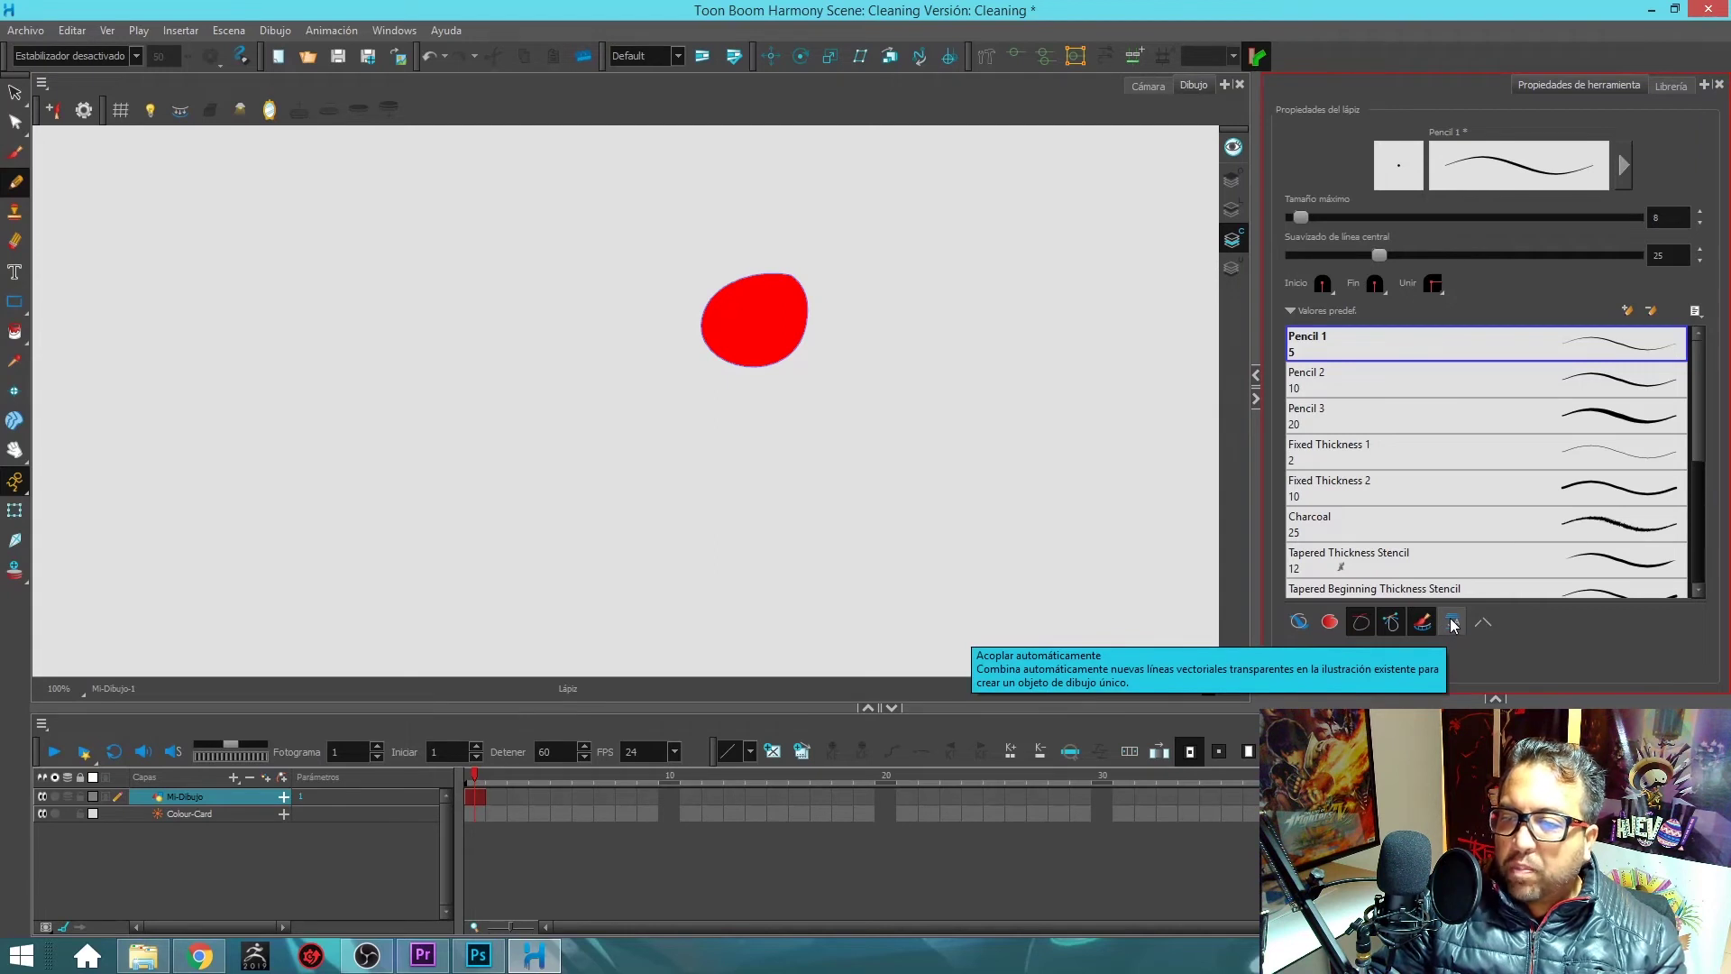
key(ctrl+z)
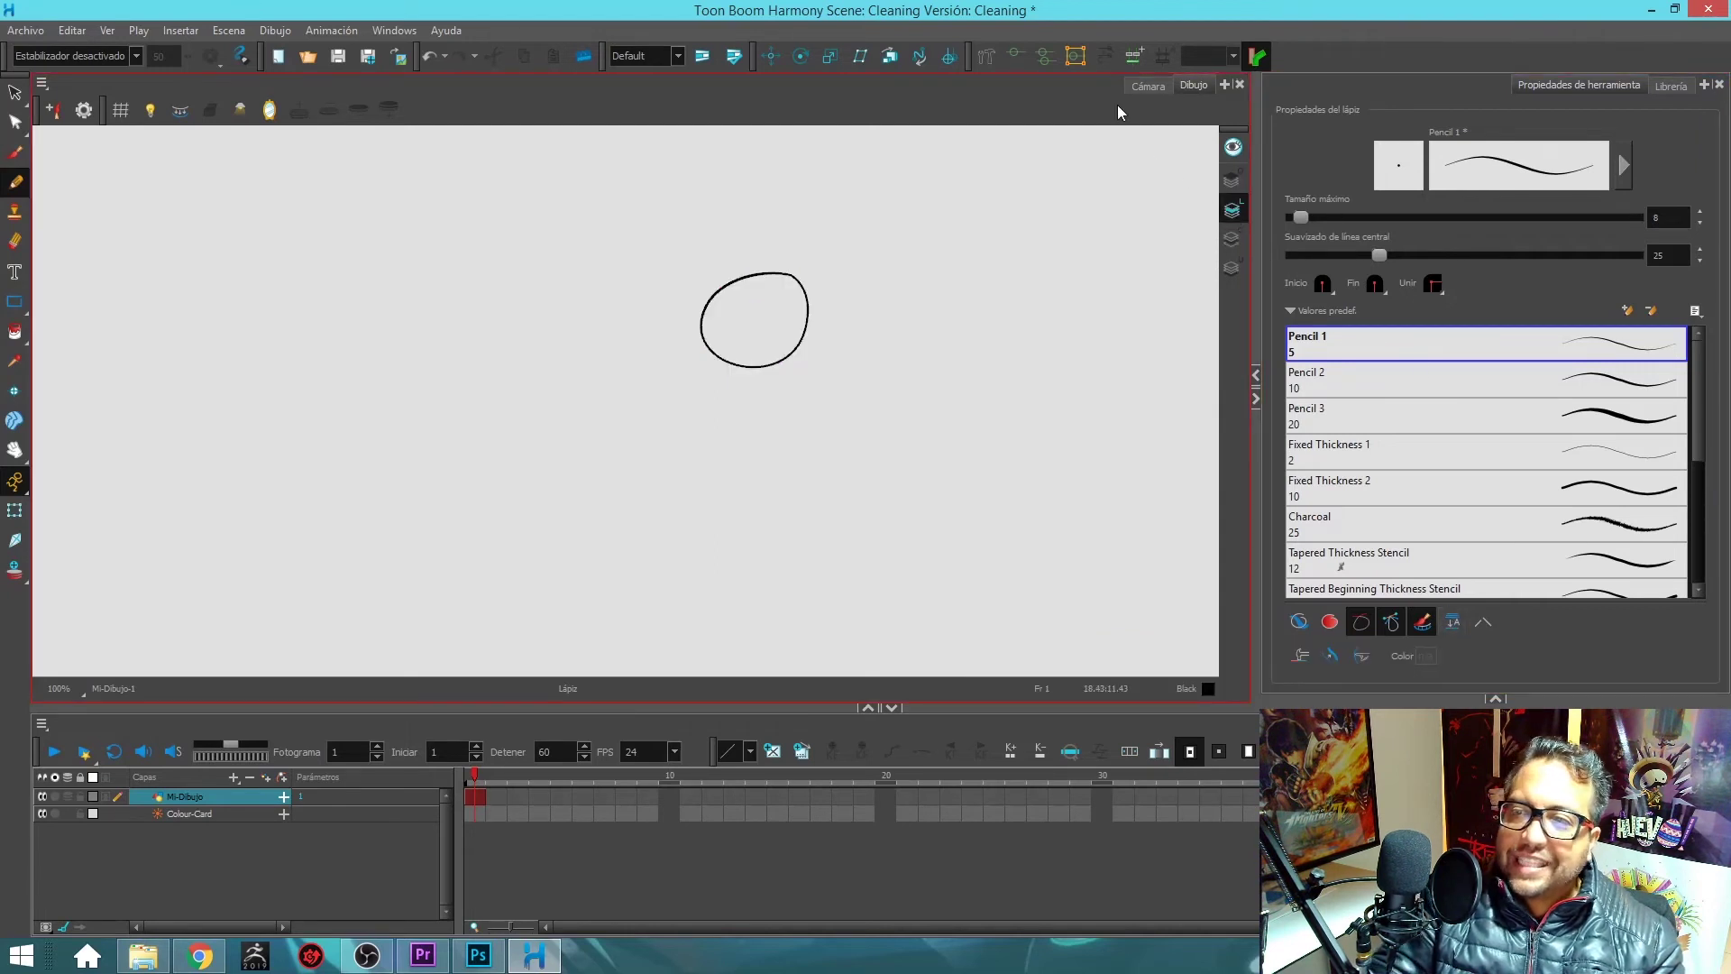
- Return to the Camera view, select the small loop and delete it
click(1148, 86)
drag(880, 313, 826, 292)
key(alt+s)
mouse_move(653, 278)
mouse_down()
mouse_move(649, 521)
mouse_move(680, 533)
mouse_up()
key(Delete)
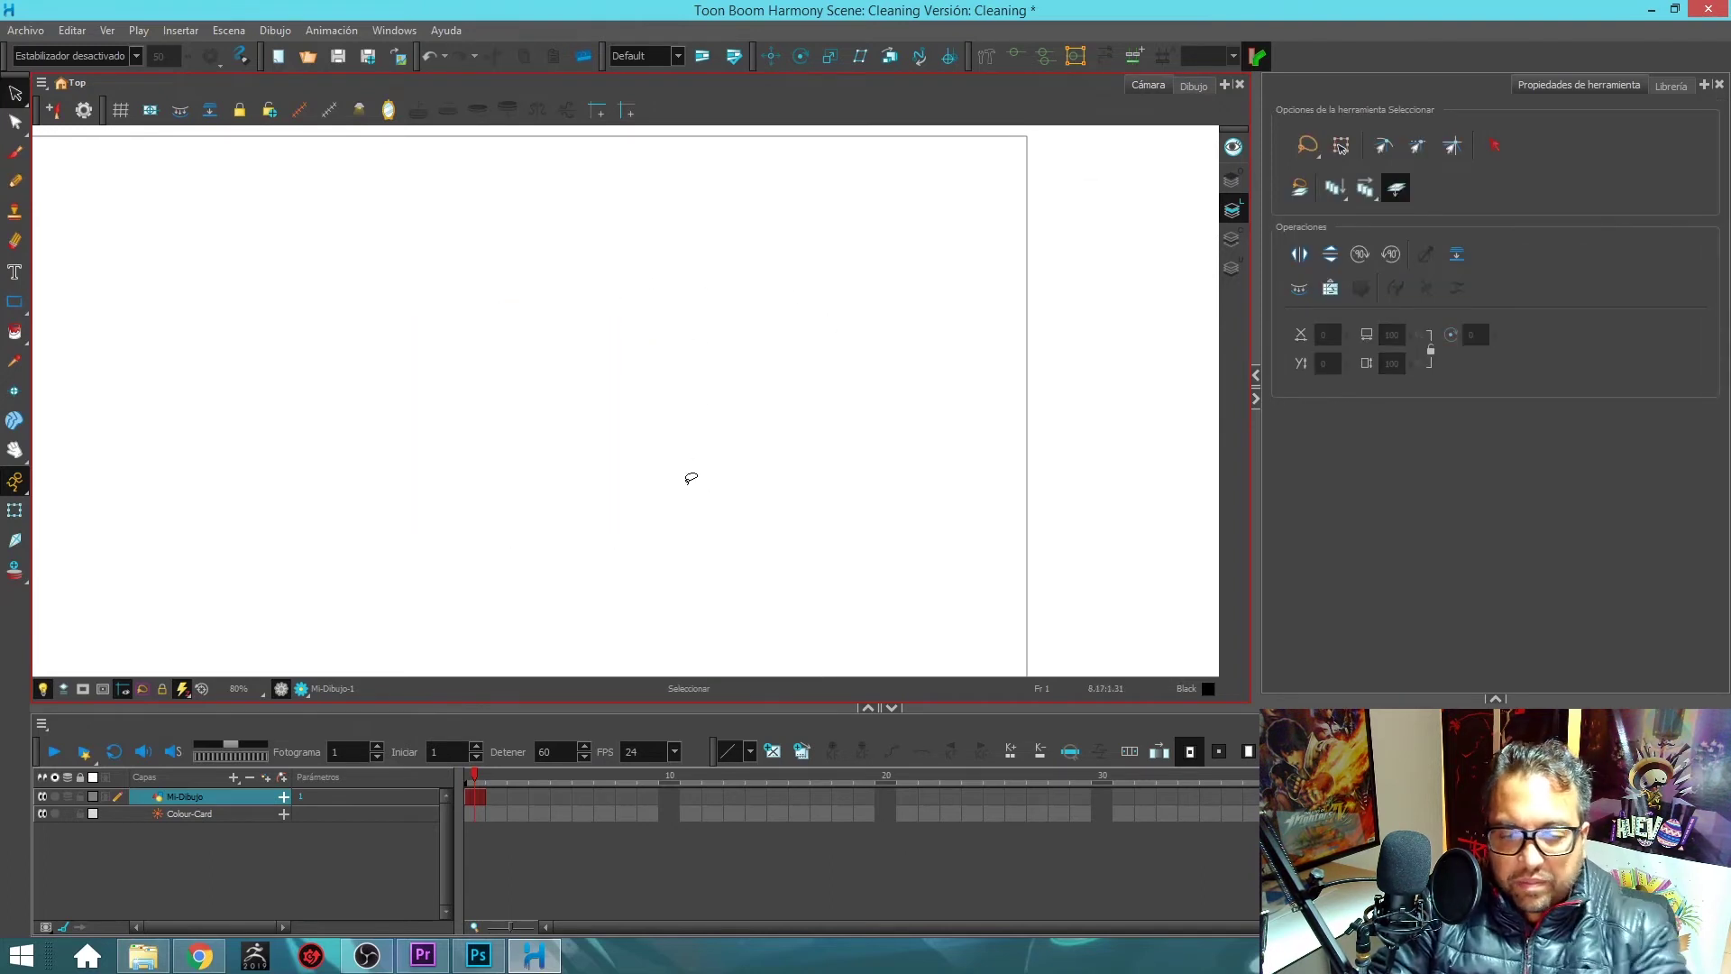
- Draw a grid of four crossing pencil strokes, two slanting down and two slanting up
key(alt+/)
drag(653, 414, 713, 414)
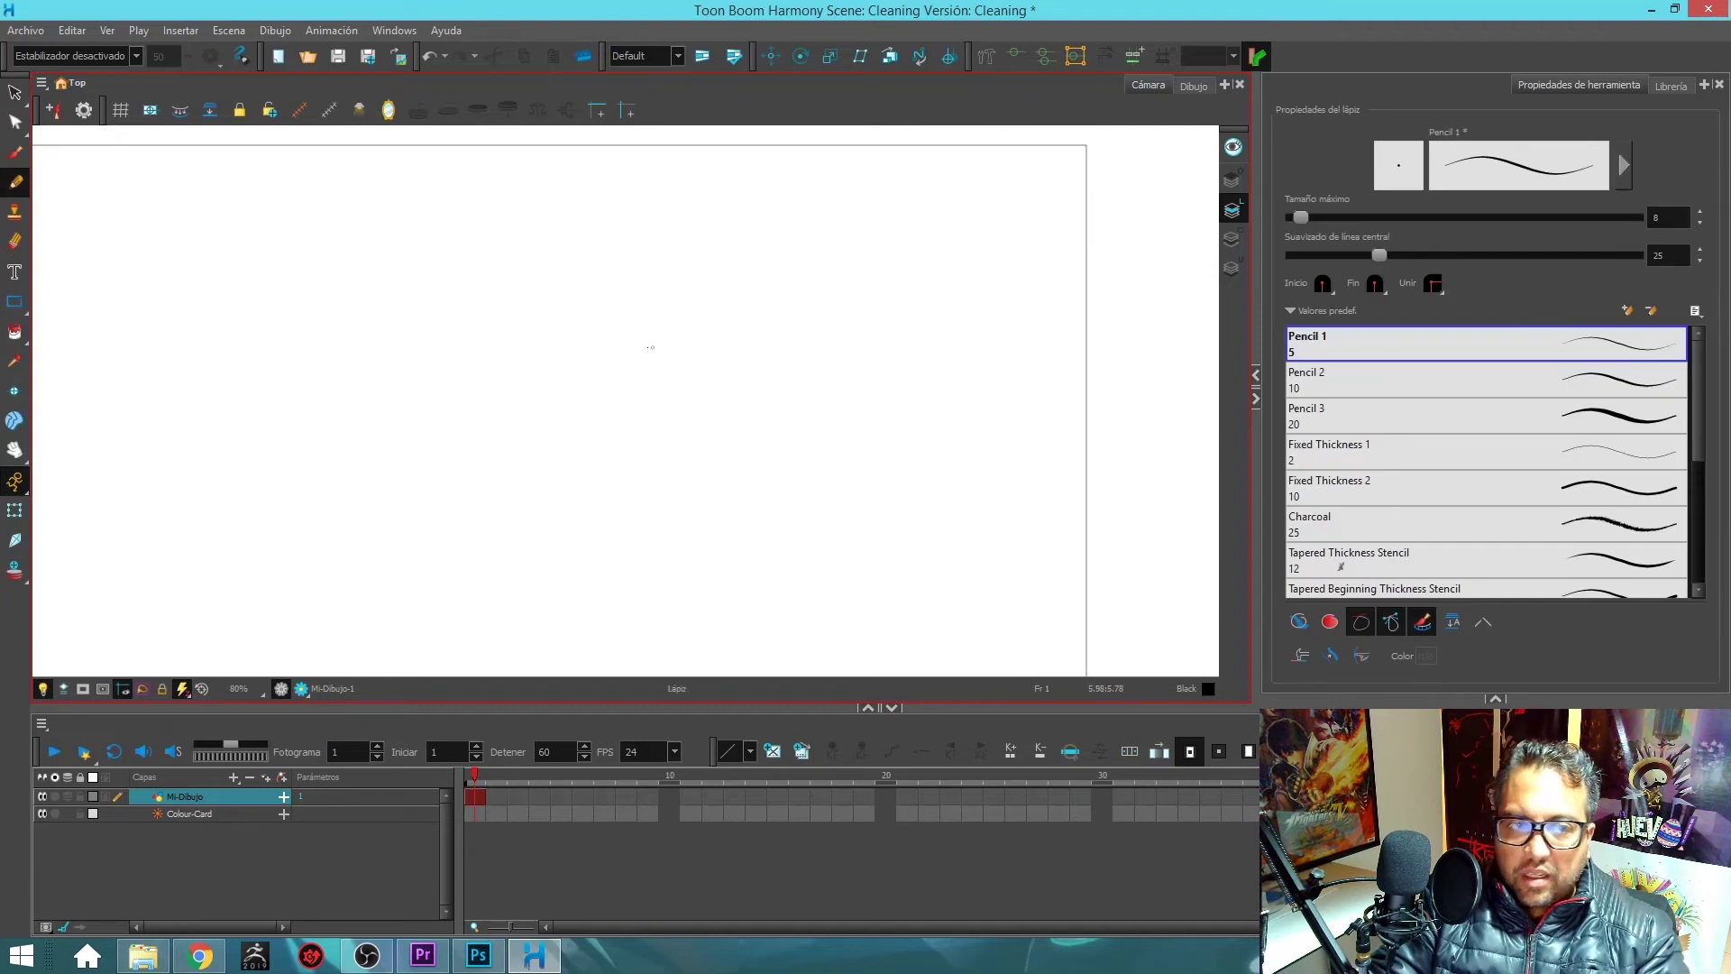
drag(581, 285, 716, 464)
drag(642, 268, 795, 395)
drag(586, 355, 790, 249)
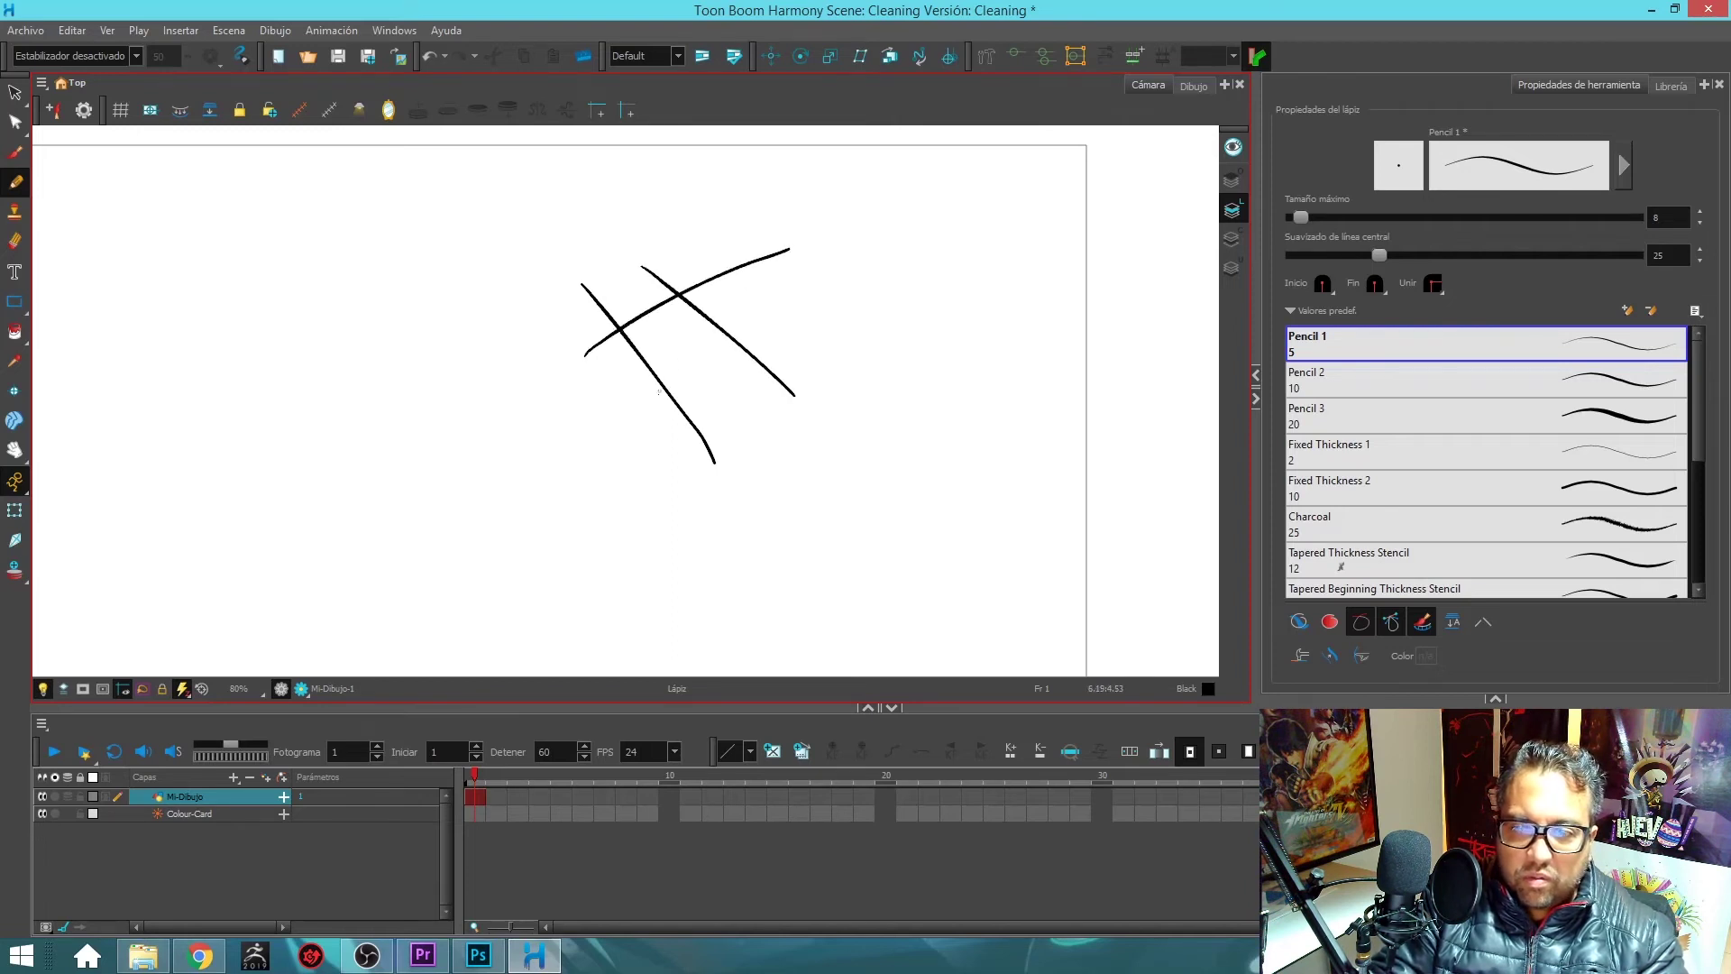
drag(633, 420, 806, 306)
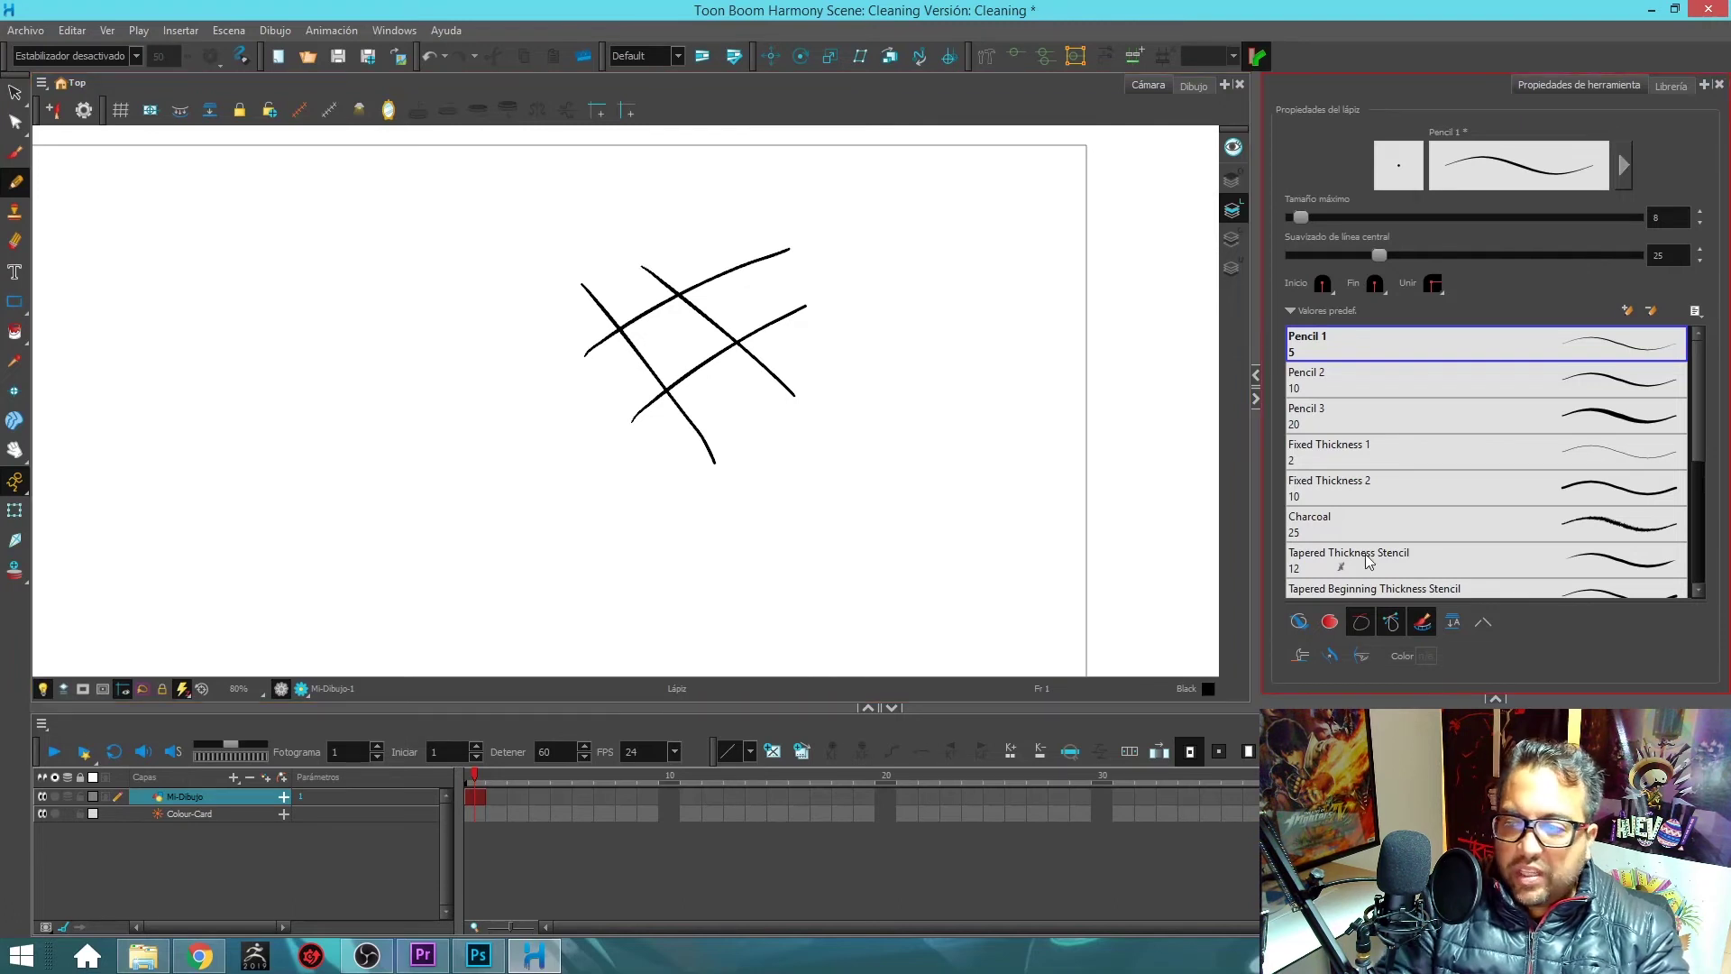
- Move the two upward-slanting strokes of the grid away one at a time, undoing each move
key(alt+s)
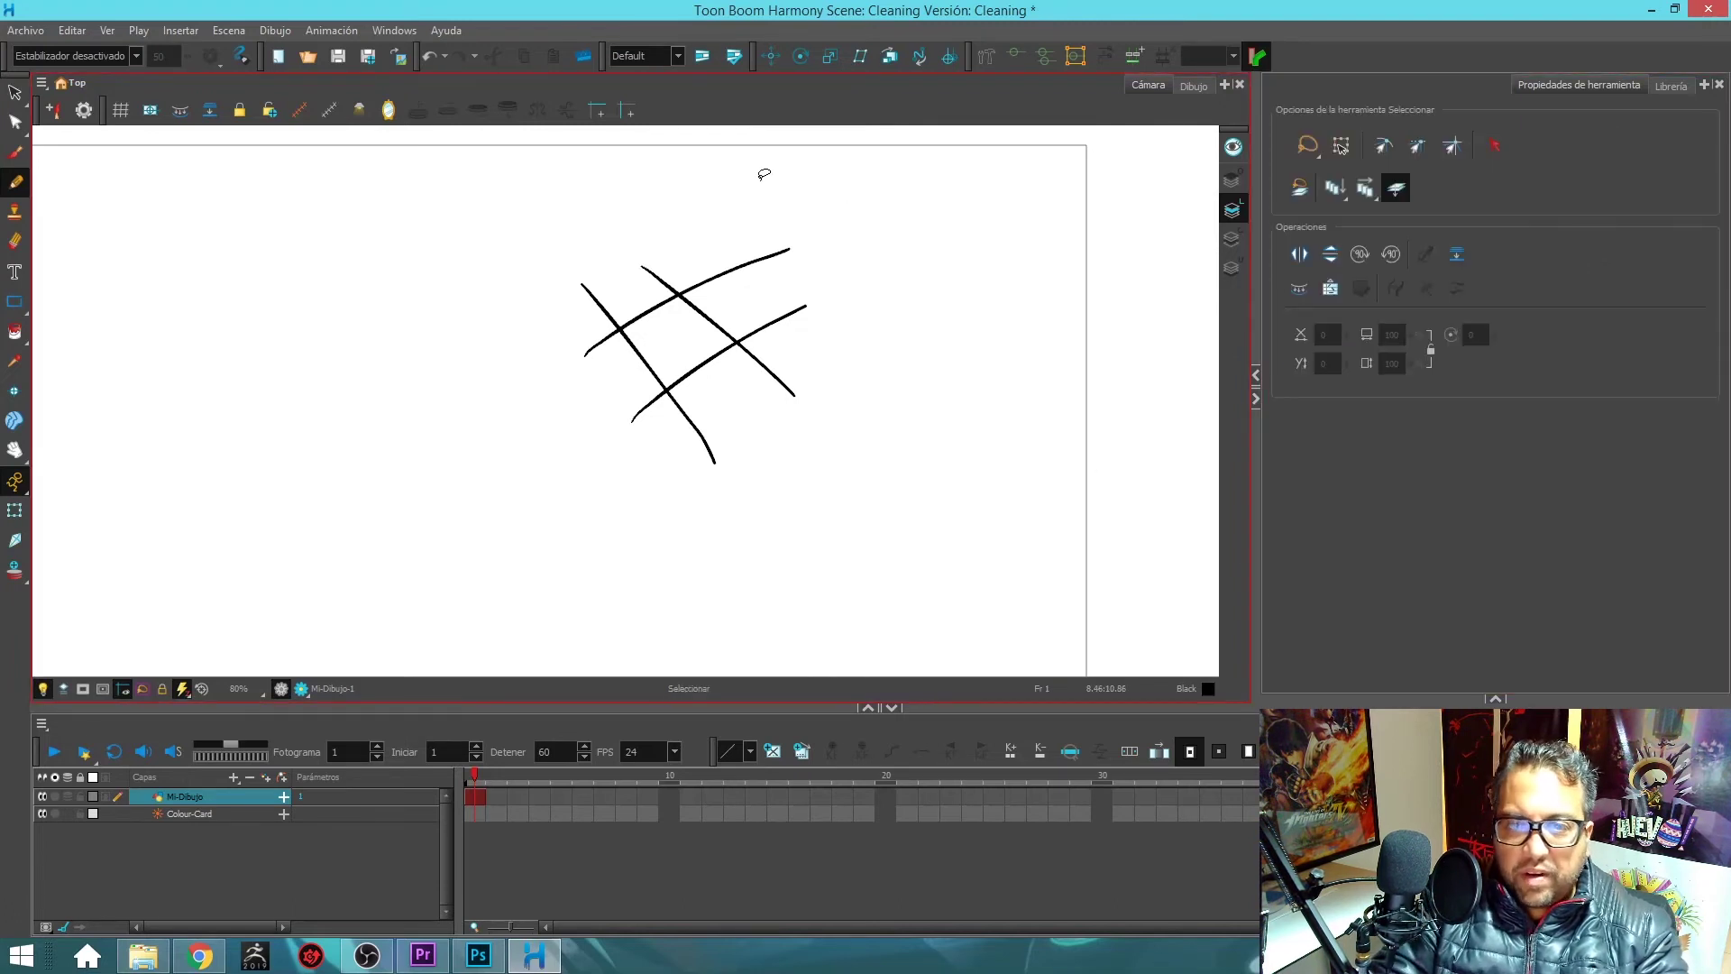
click(766, 257)
drag(741, 266, 689, 196)
key(ctrl+z)
click(768, 327)
drag(768, 326, 734, 432)
key(ctrl+z)
- Try moving the two downward-slanting strokes away one at a time and restore their positions
click(721, 331)
drag(714, 321, 753, 284)
key(ctrl+z)
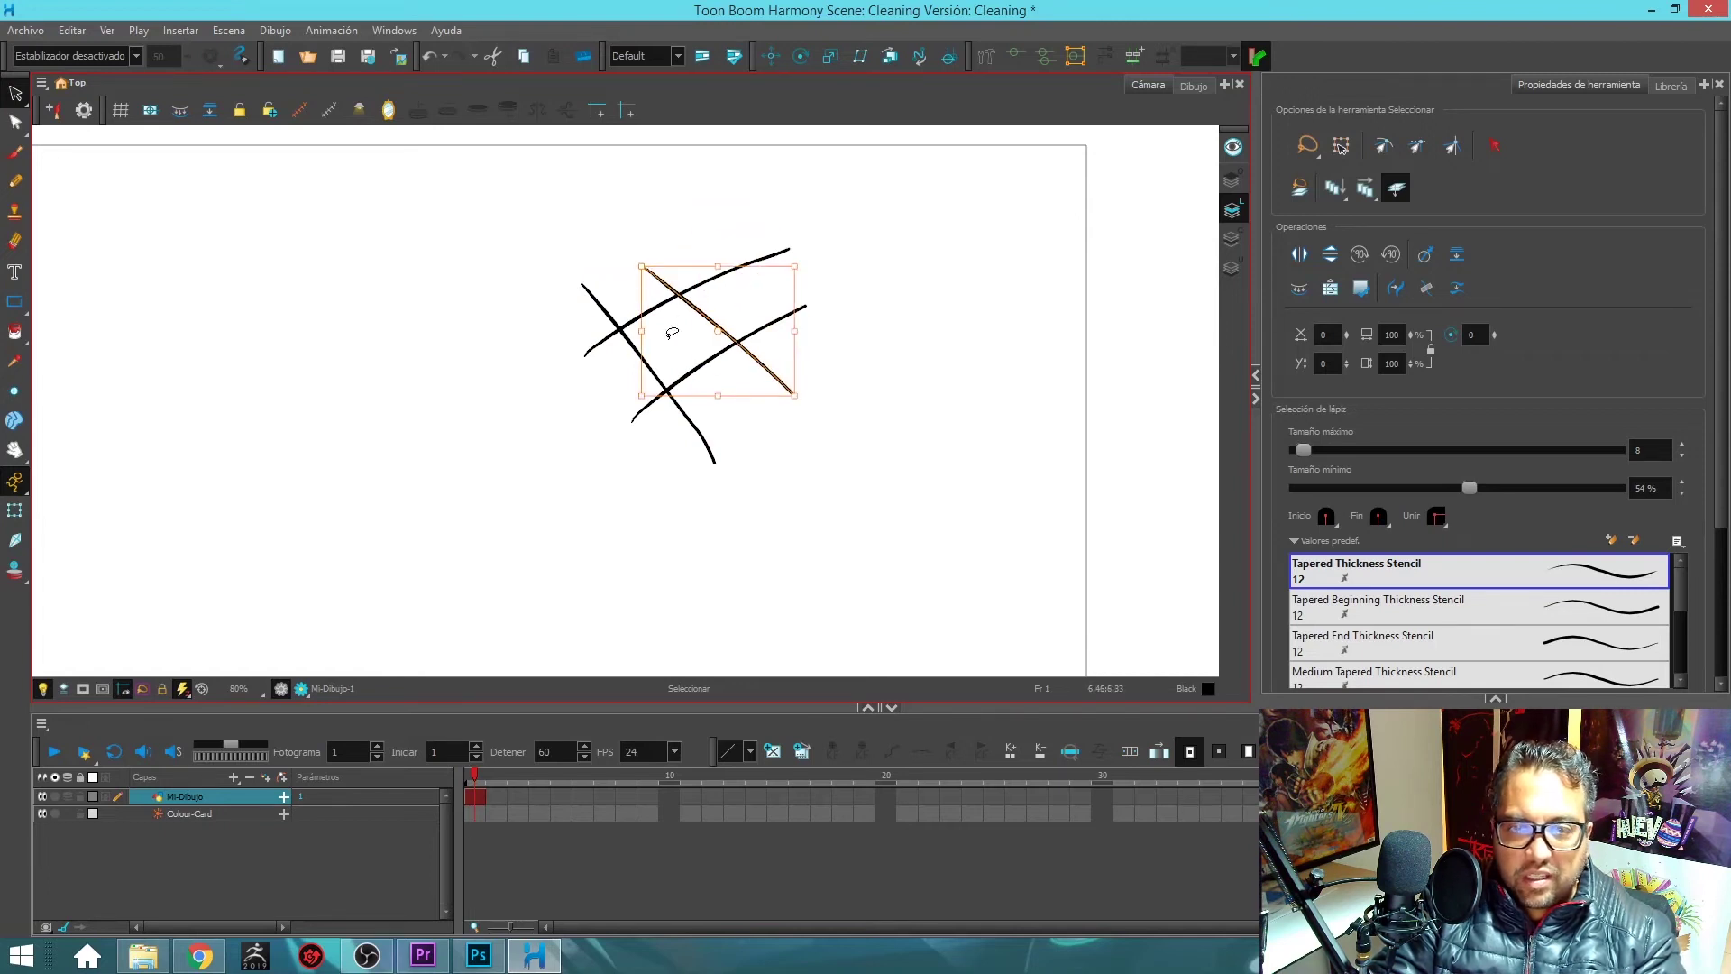
click(654, 372)
drag(644, 366, 585, 409)
drag(660, 364, 720, 320)
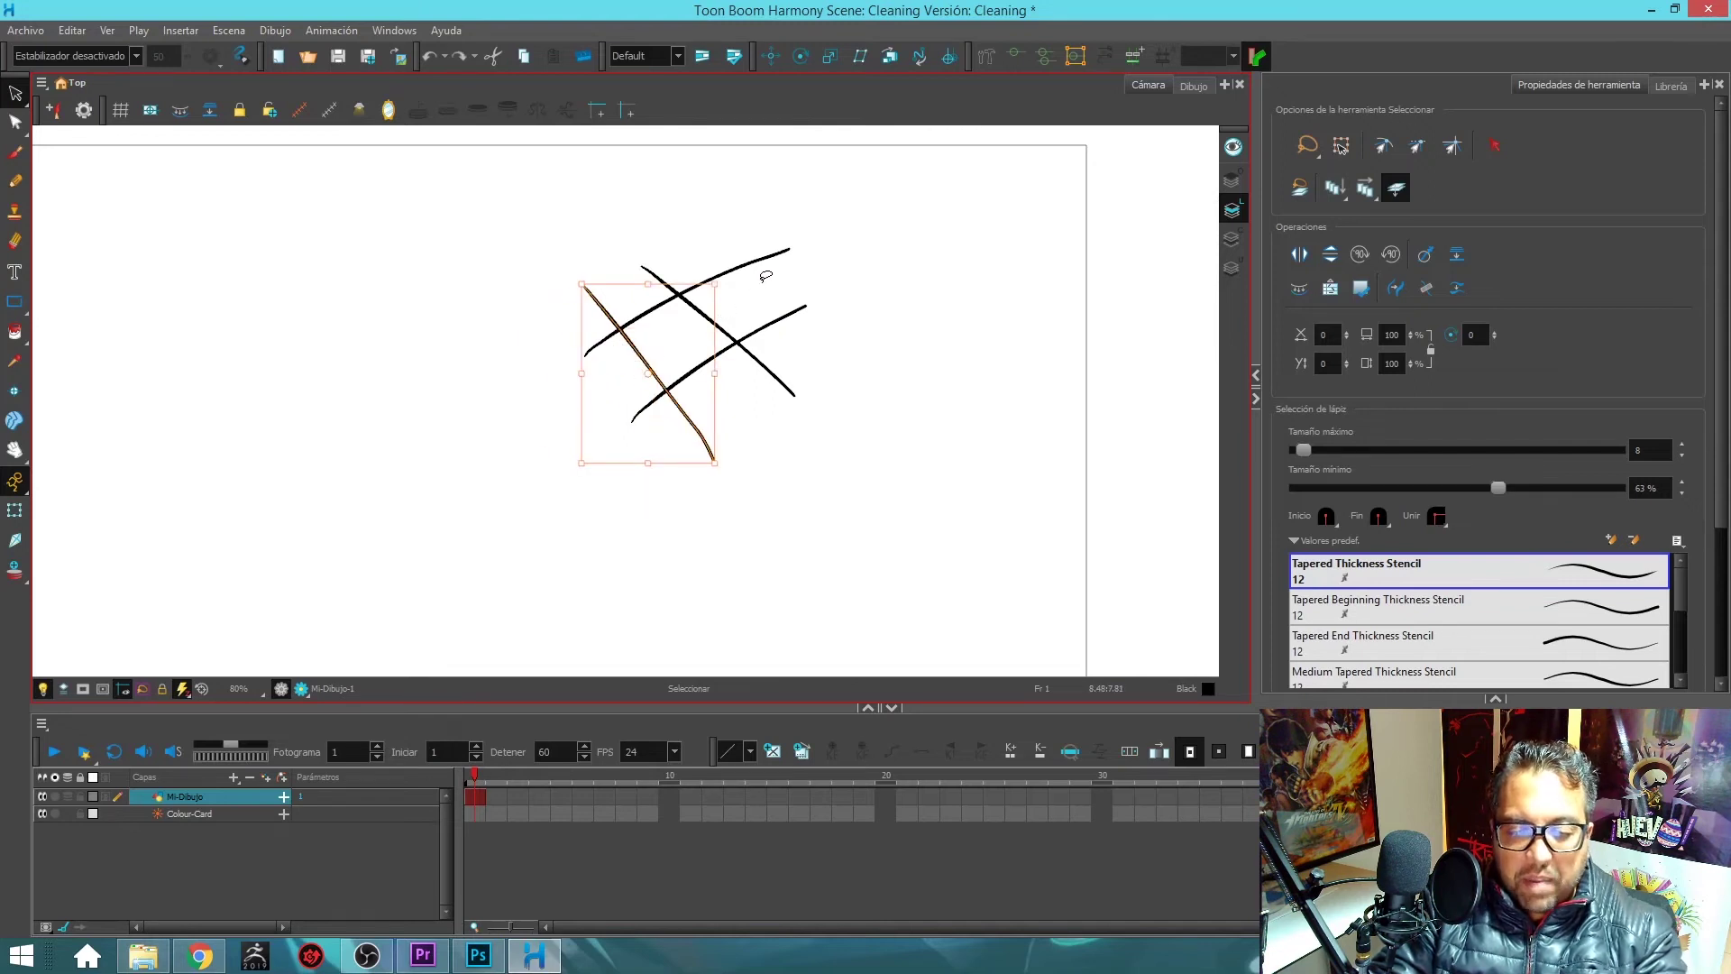
- Turn on automatic flattening for the Pencil tool and draw a second grid of four crossing strokes beside the first
key(alt+x)
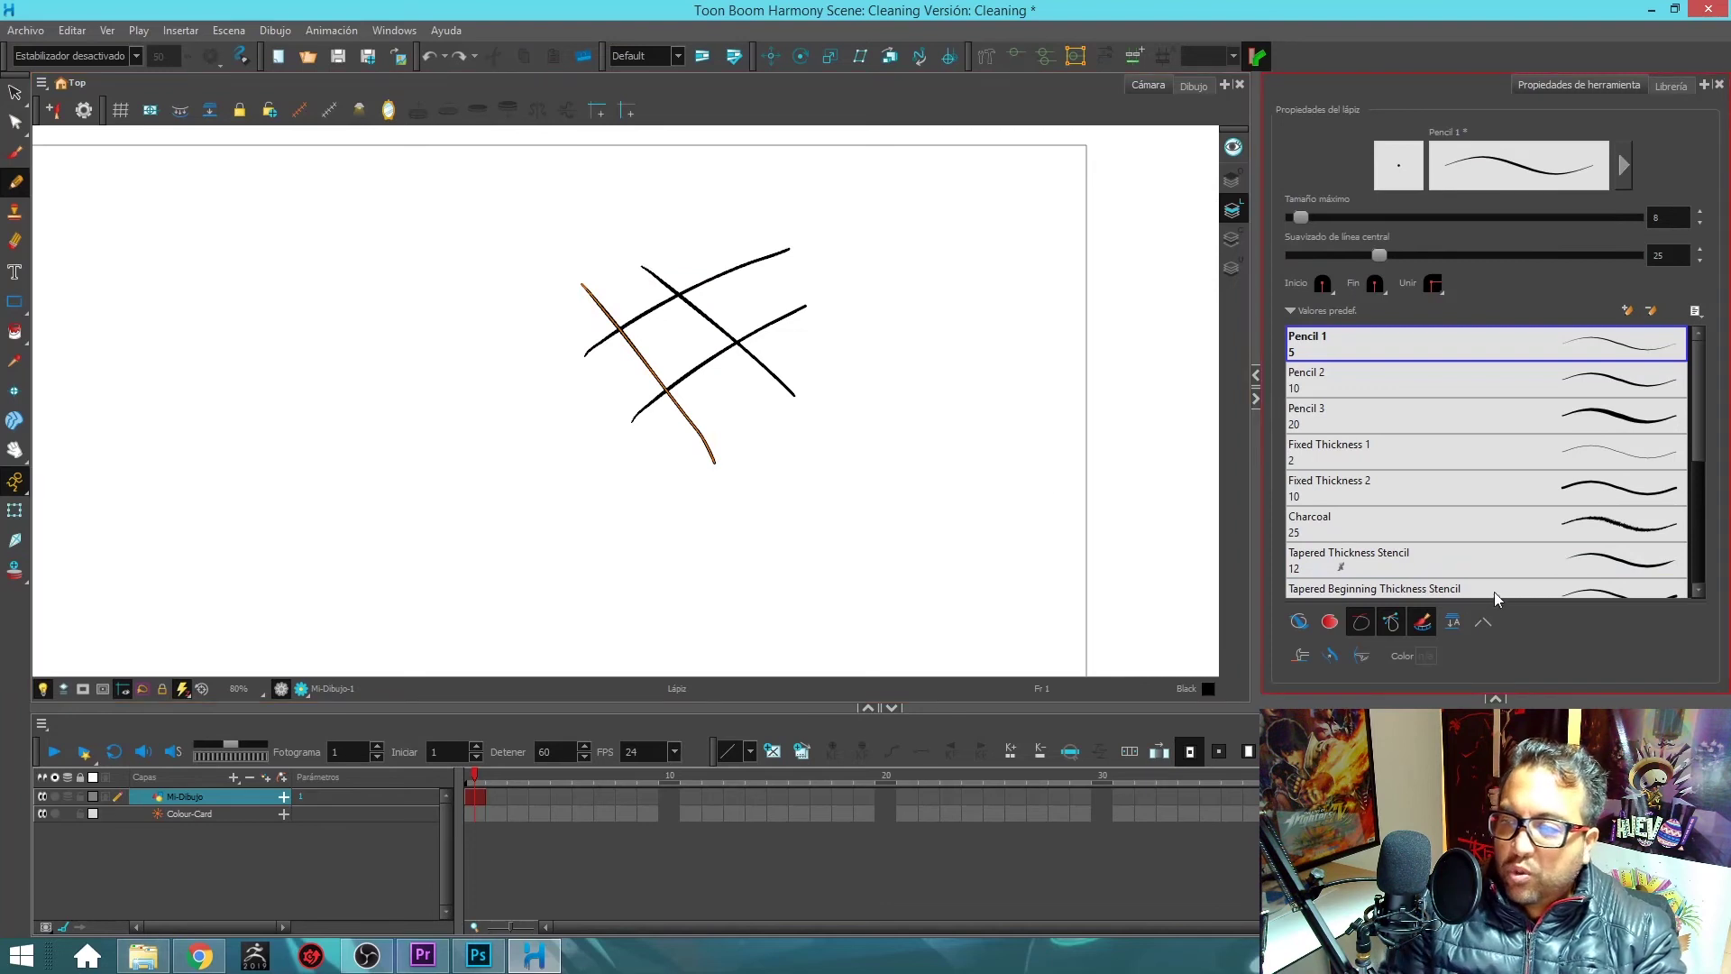
click(1453, 622)
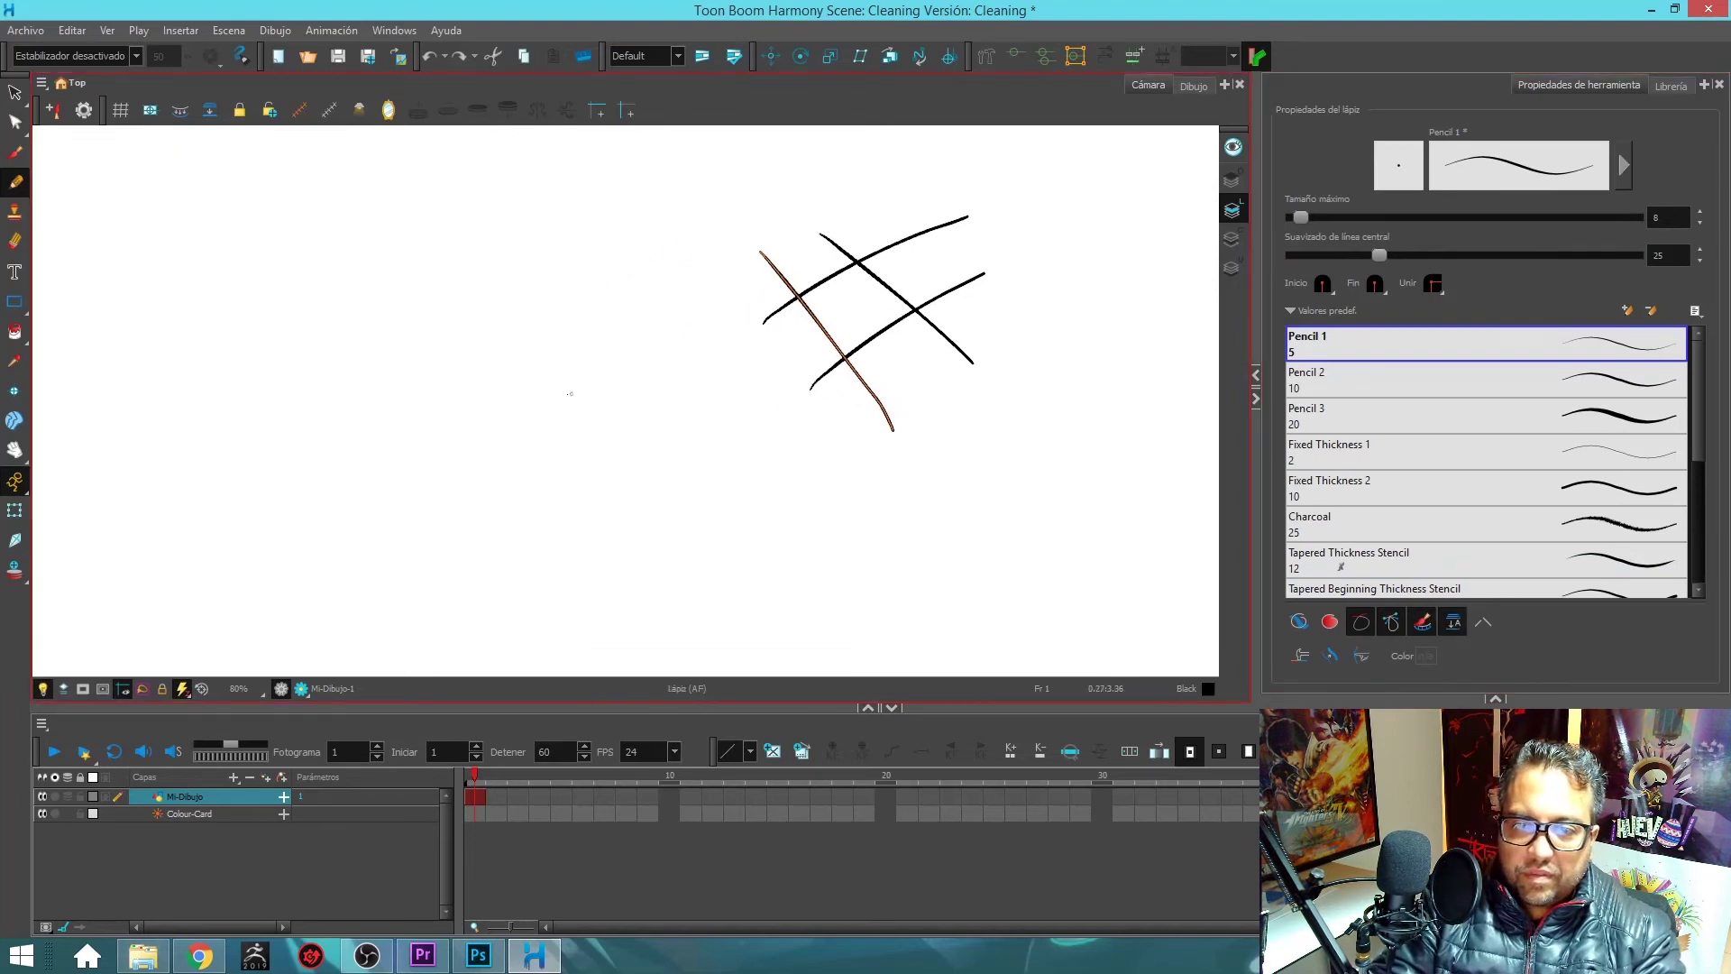
drag(542, 316, 613, 520)
drag(570, 296, 726, 487)
drag(511, 419, 710, 298)
drag(528, 477, 756, 372)
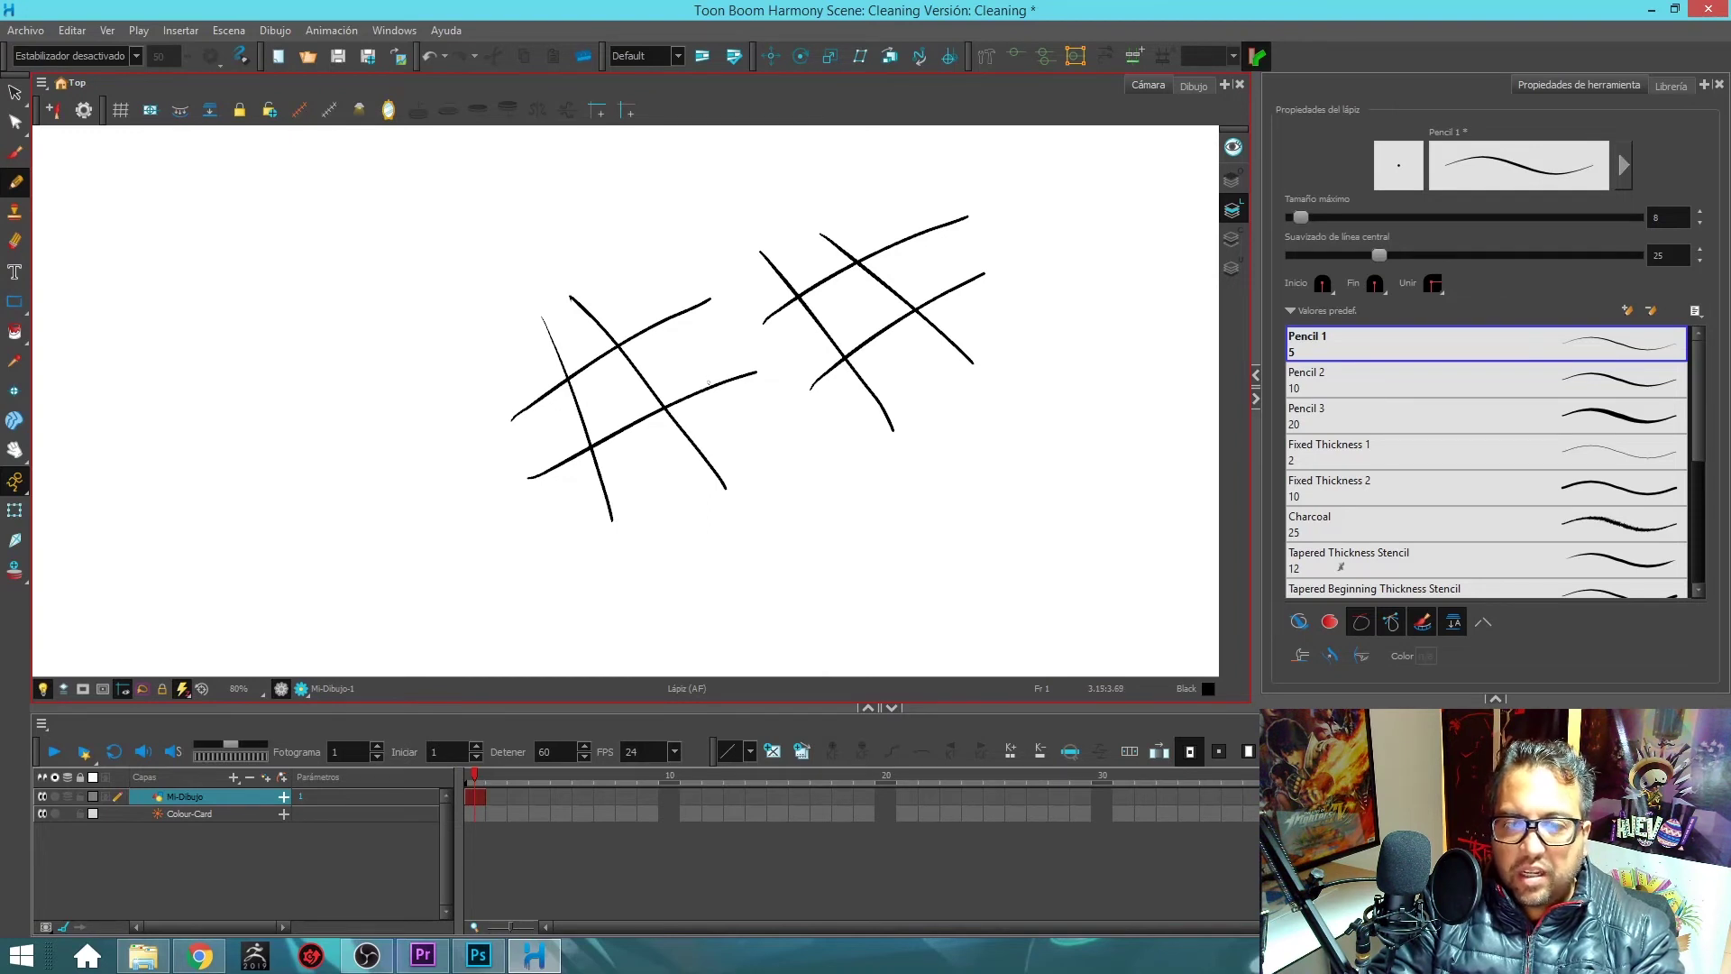
- Move individual segments between the intersections out of the flattened grid
key(alt+s)
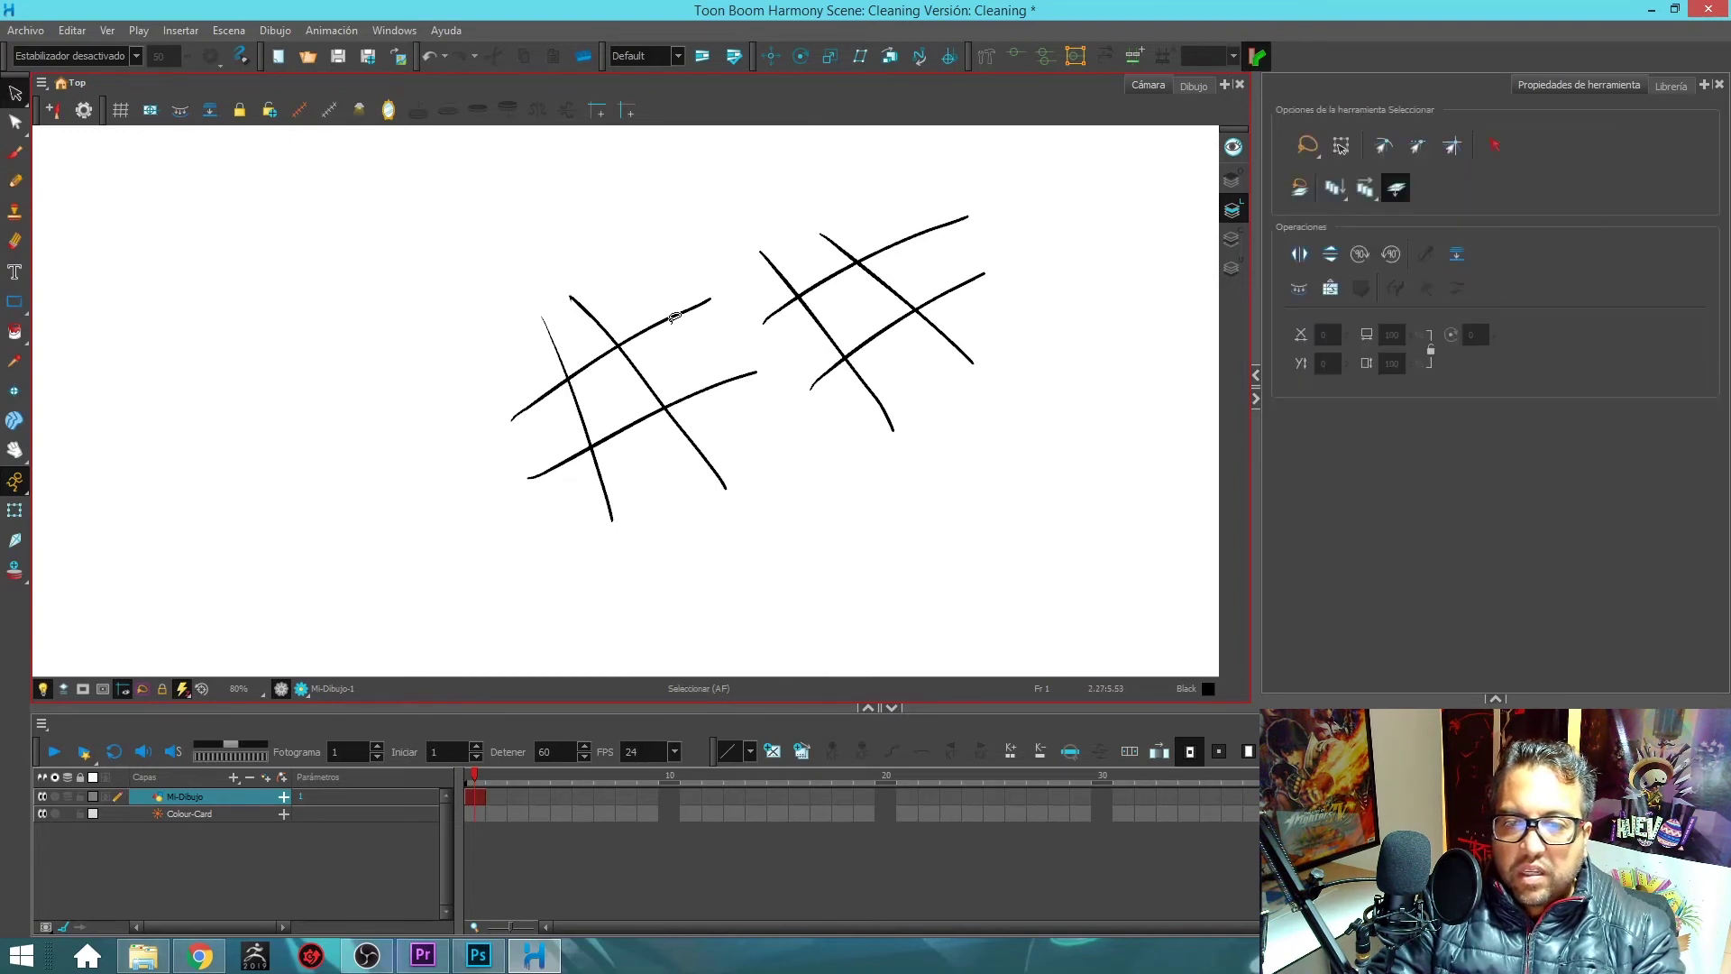
click(679, 317)
drag(678, 316, 665, 232)
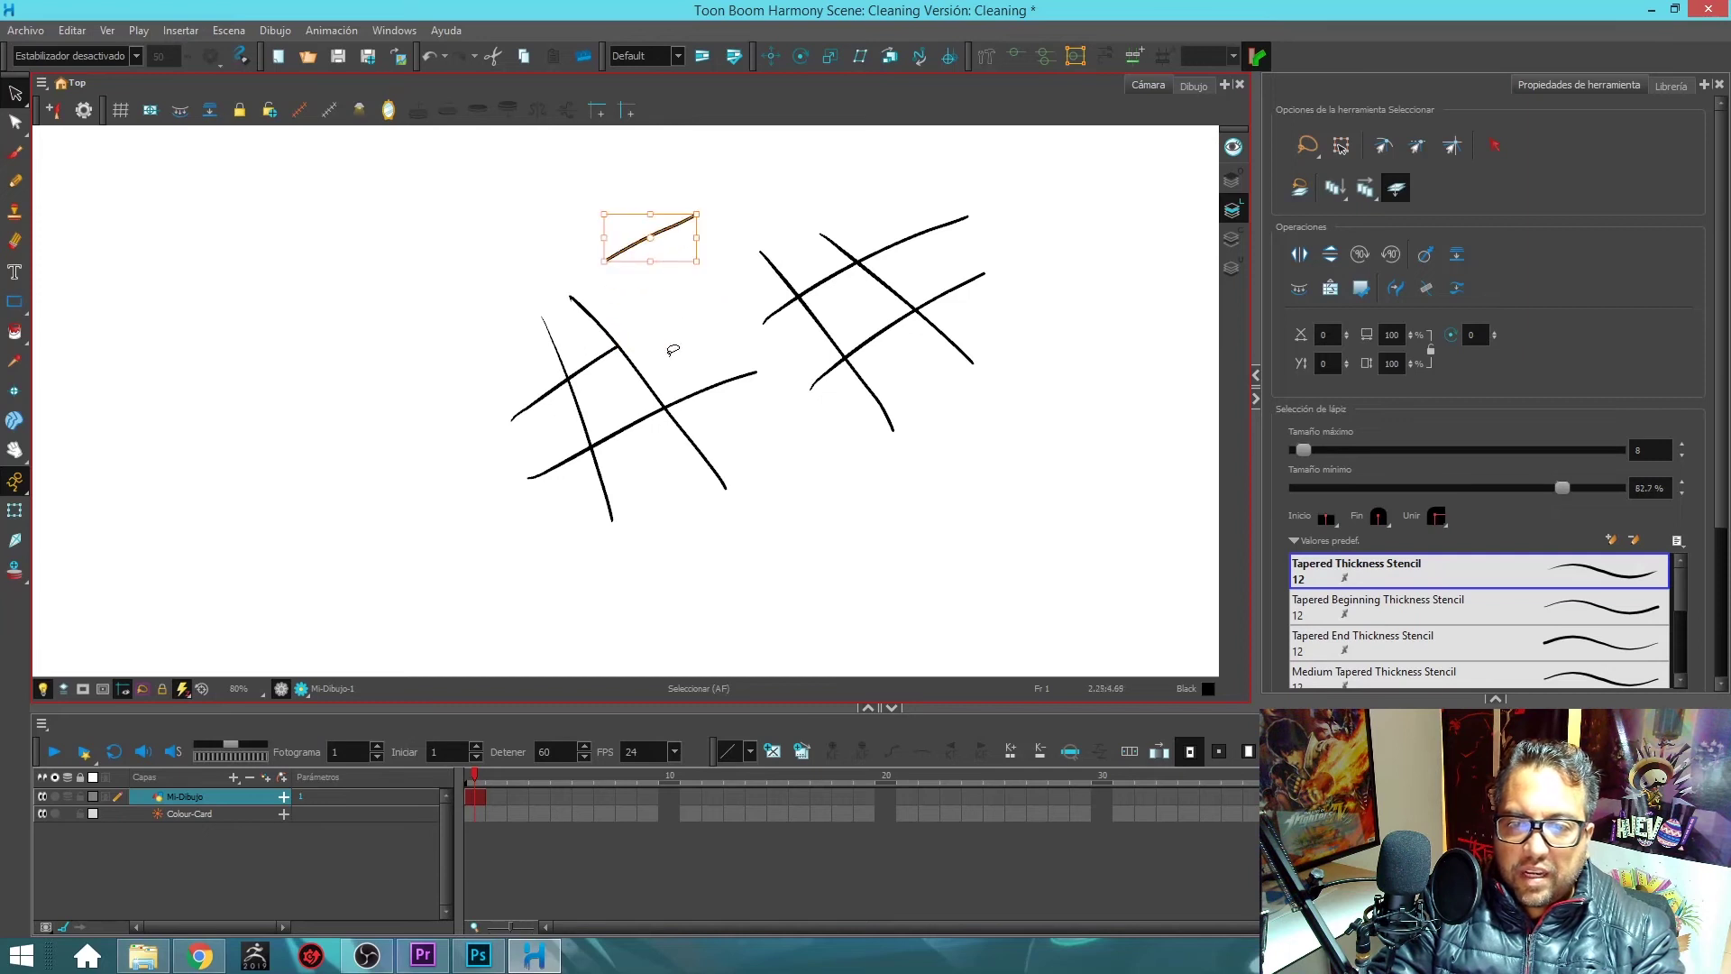
click(644, 382)
drag(644, 382, 696, 332)
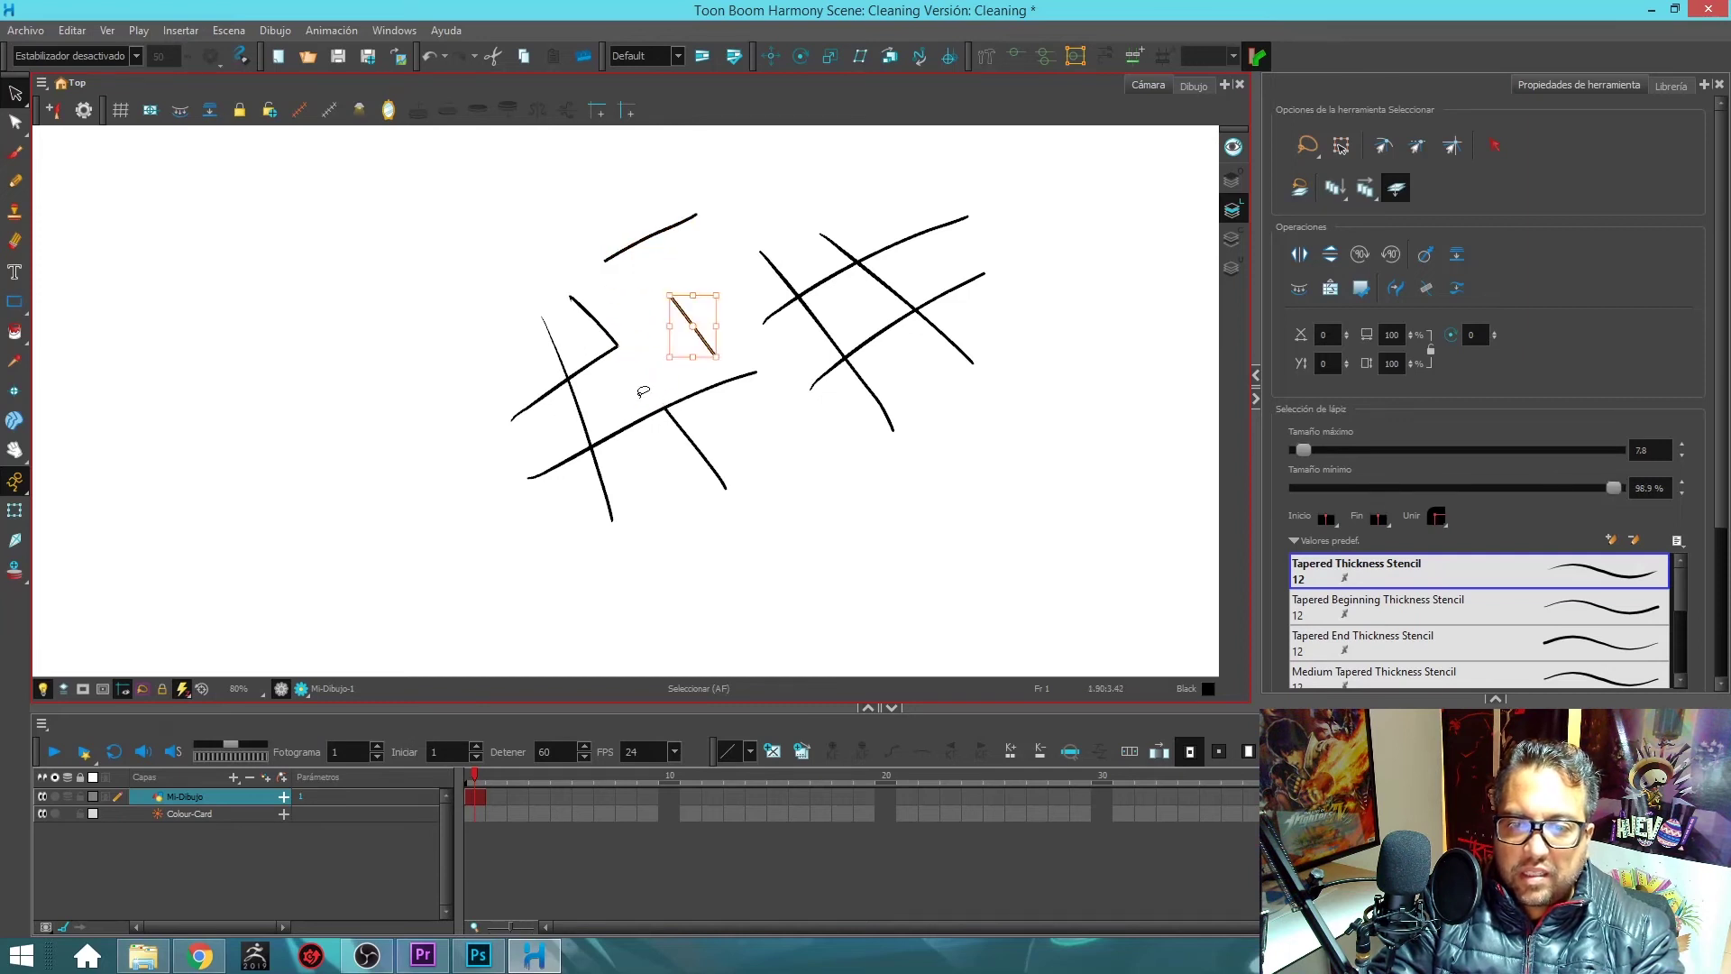
click(599, 362)
mouse_move(599, 362)
mouse_down()
mouse_move(614, 402)
mouse_move(487, 361)
mouse_up()
click(546, 393)
- Undo the segment moves and try moving the outer end of the flattened grid's lower stroke, undoing that too
key(ctrl+z)
key(ctrl+z)
key(ctrl+z)
key(ctrl+z)
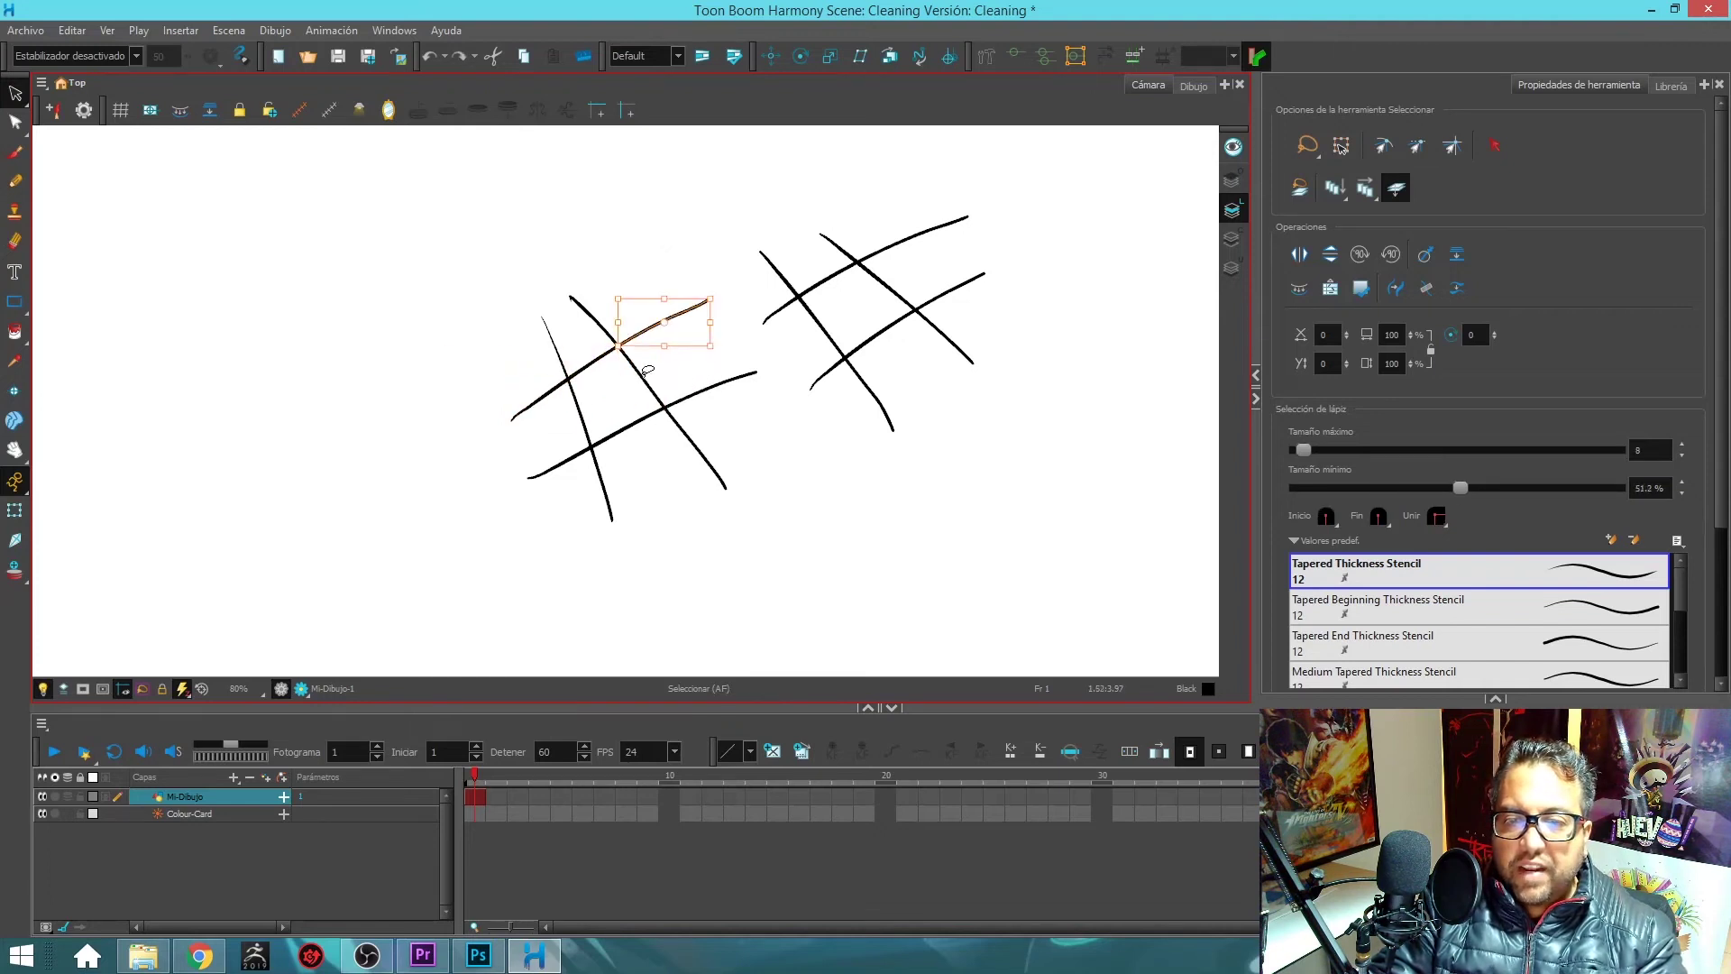
click(718, 386)
drag(719, 386, 757, 426)
key(ctrl+z)
- Select the strokes of both grids and delete them
mouse_move(947, 226)
mouse_down()
mouse_move(954, 445)
mouse_move(957, 379)
mouse_up()
key(Delete)
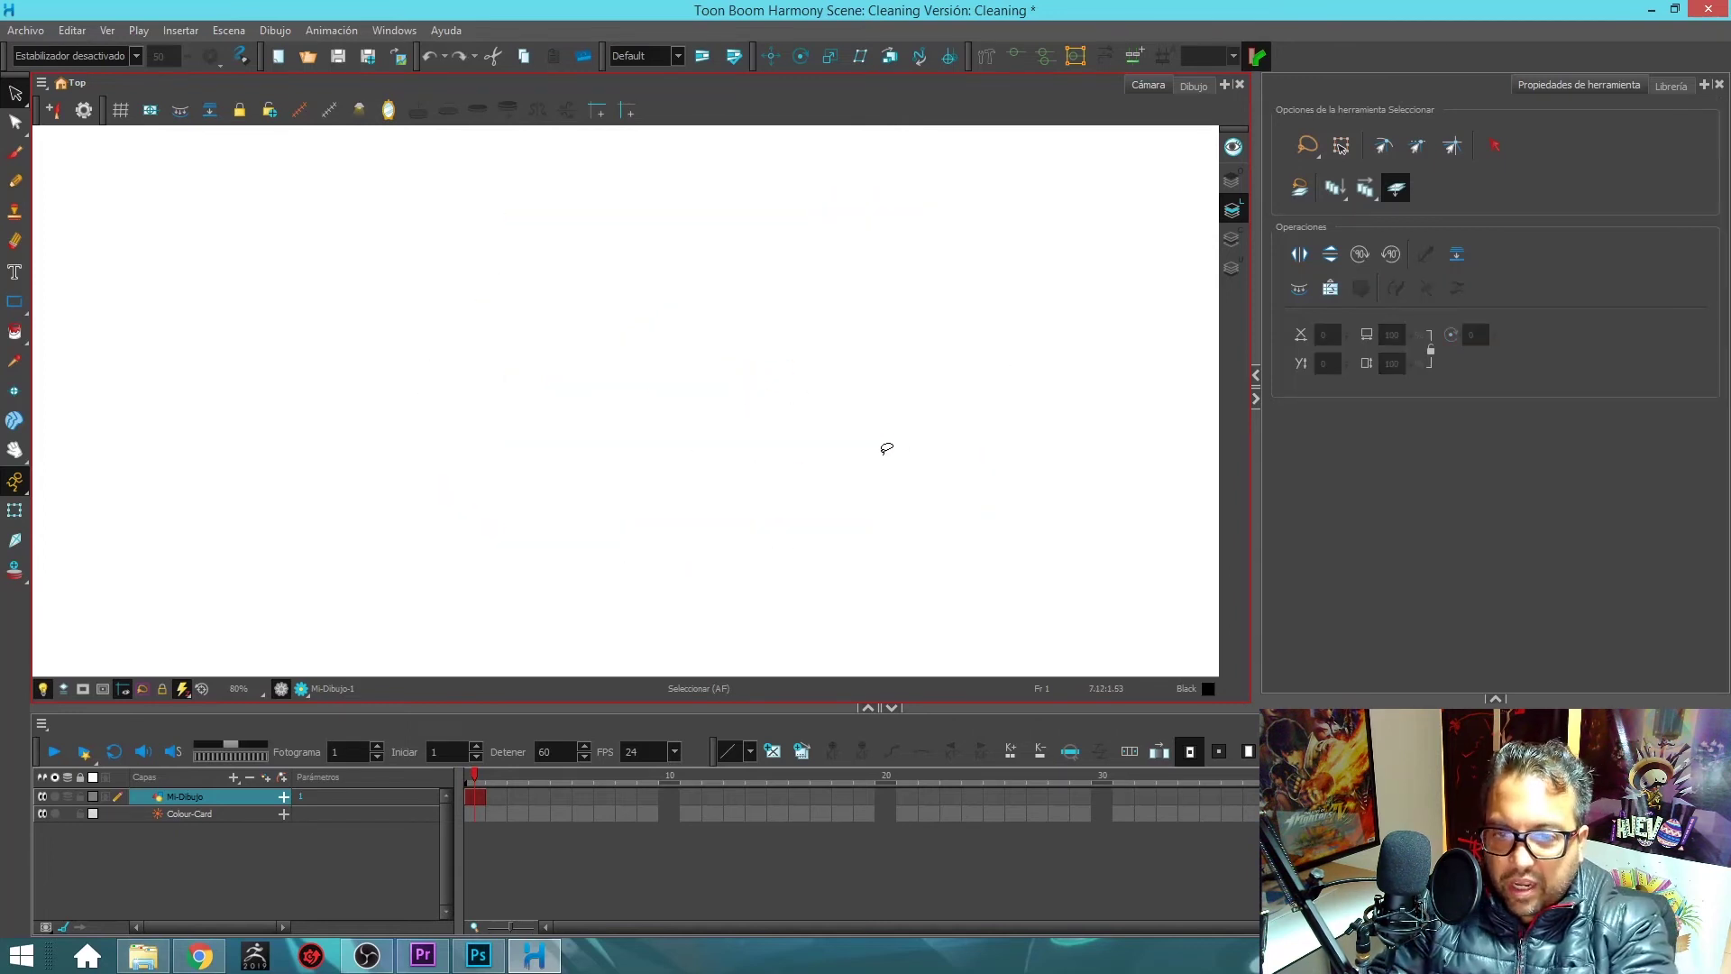
- Draw a large pencil loop with a tiny gap between its ends and inspect the gap up close
key(alt+b)
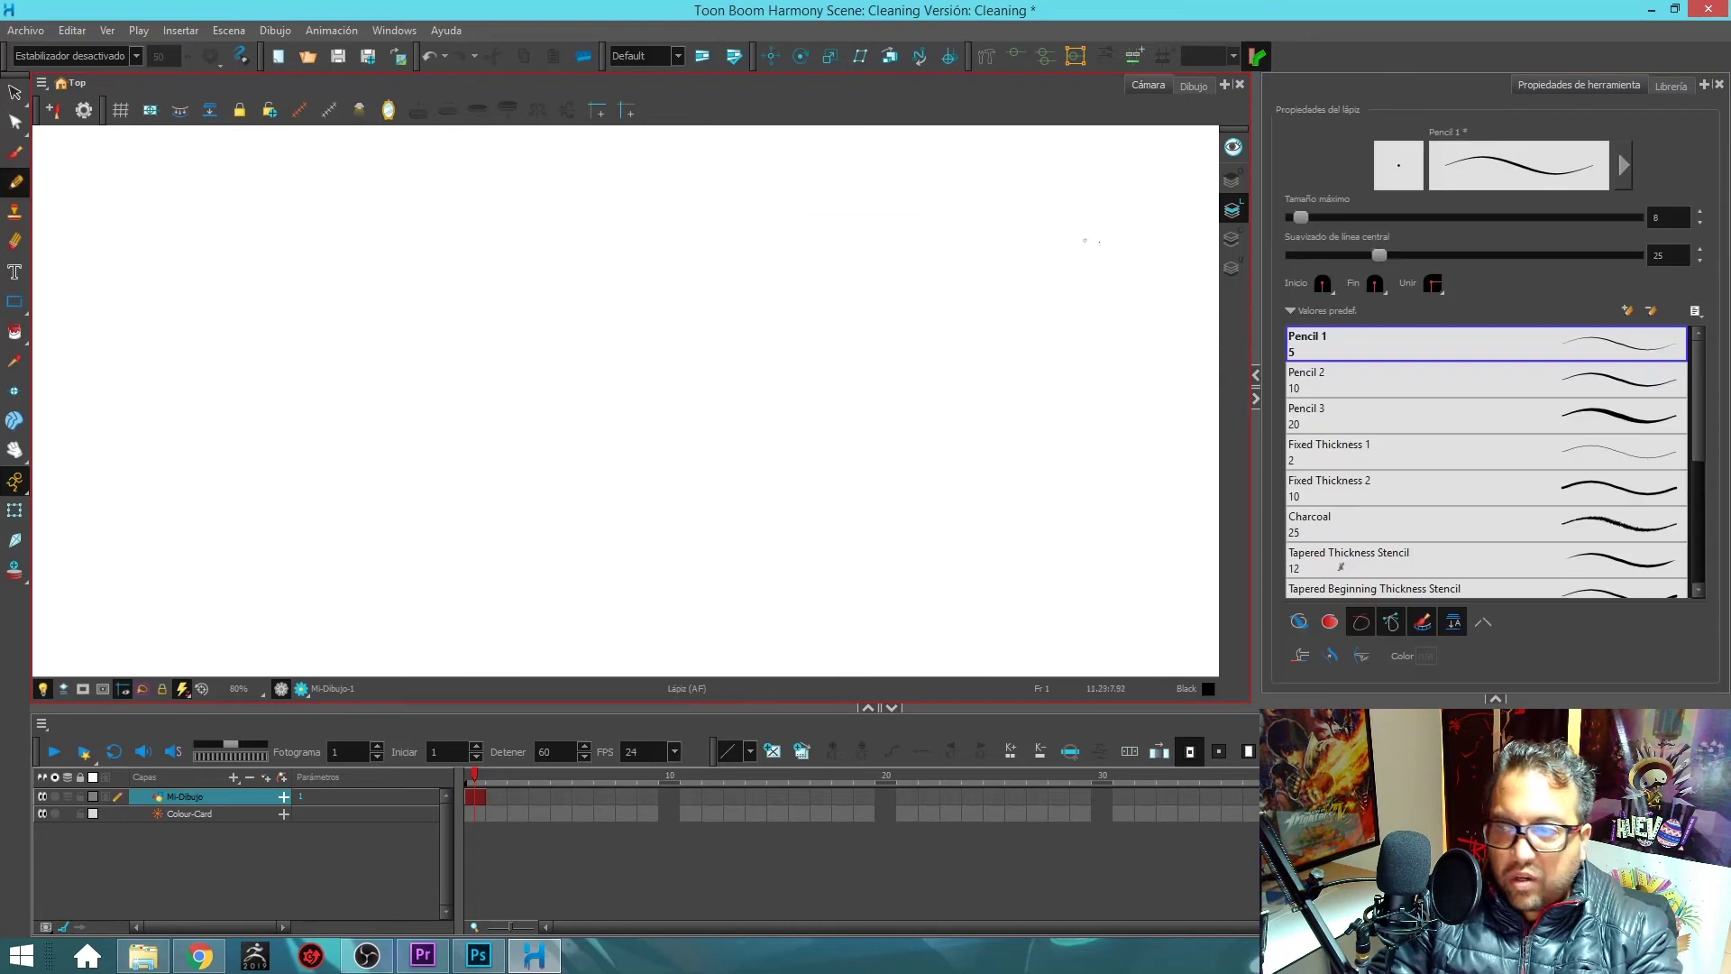
scroll(1684, 446, down, 2)
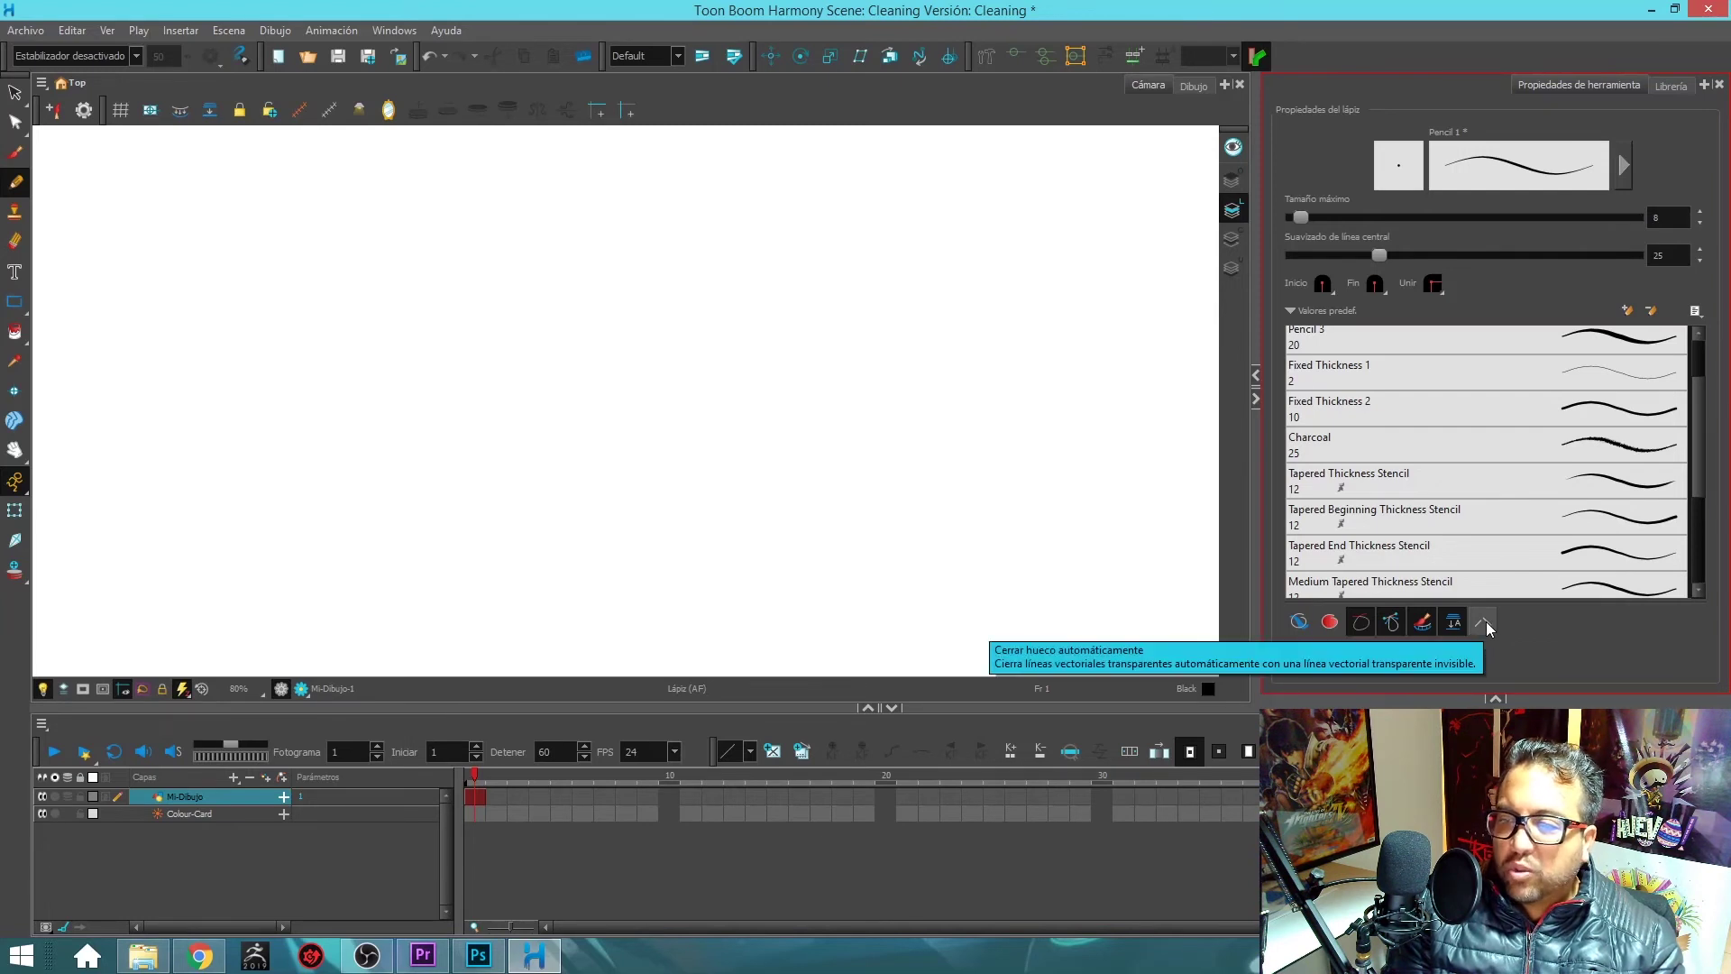
scroll(703, 238, up, 5)
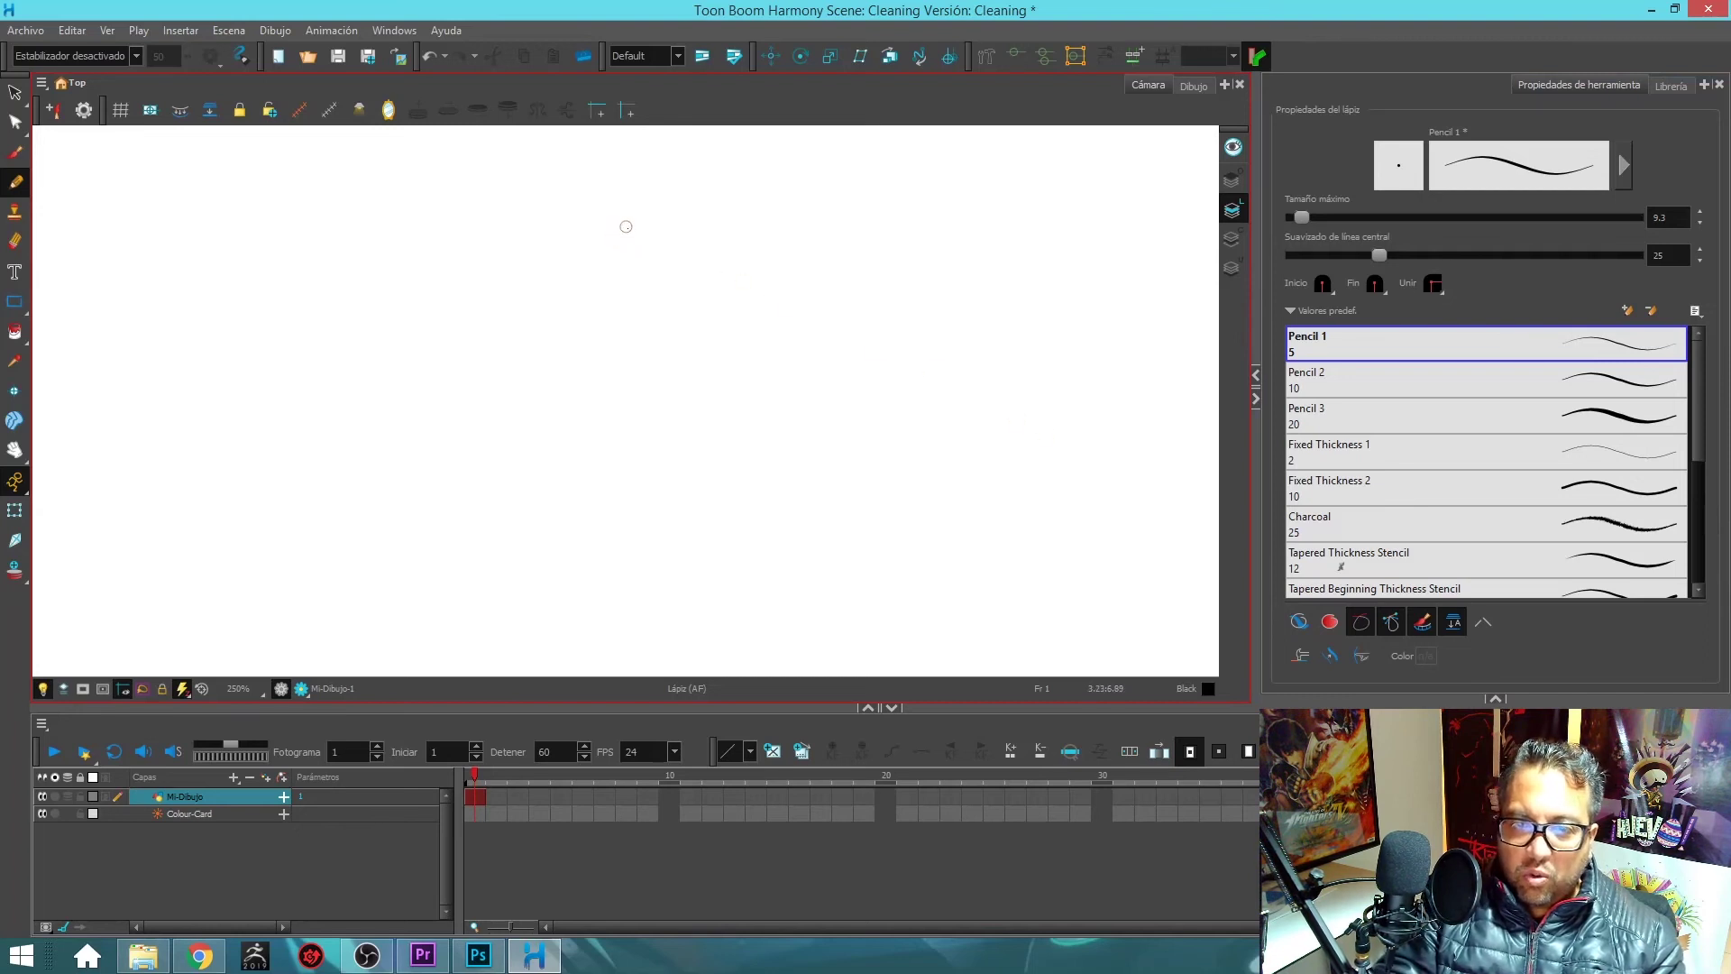
mouse_move(640, 224)
mouse_down()
mouse_move(607, 213)
mouse_move(458, 284)
mouse_move(423, 429)
mouse_move(571, 512)
mouse_move(723, 399)
mouse_move(692, 286)
mouse_move(637, 220)
mouse_up()
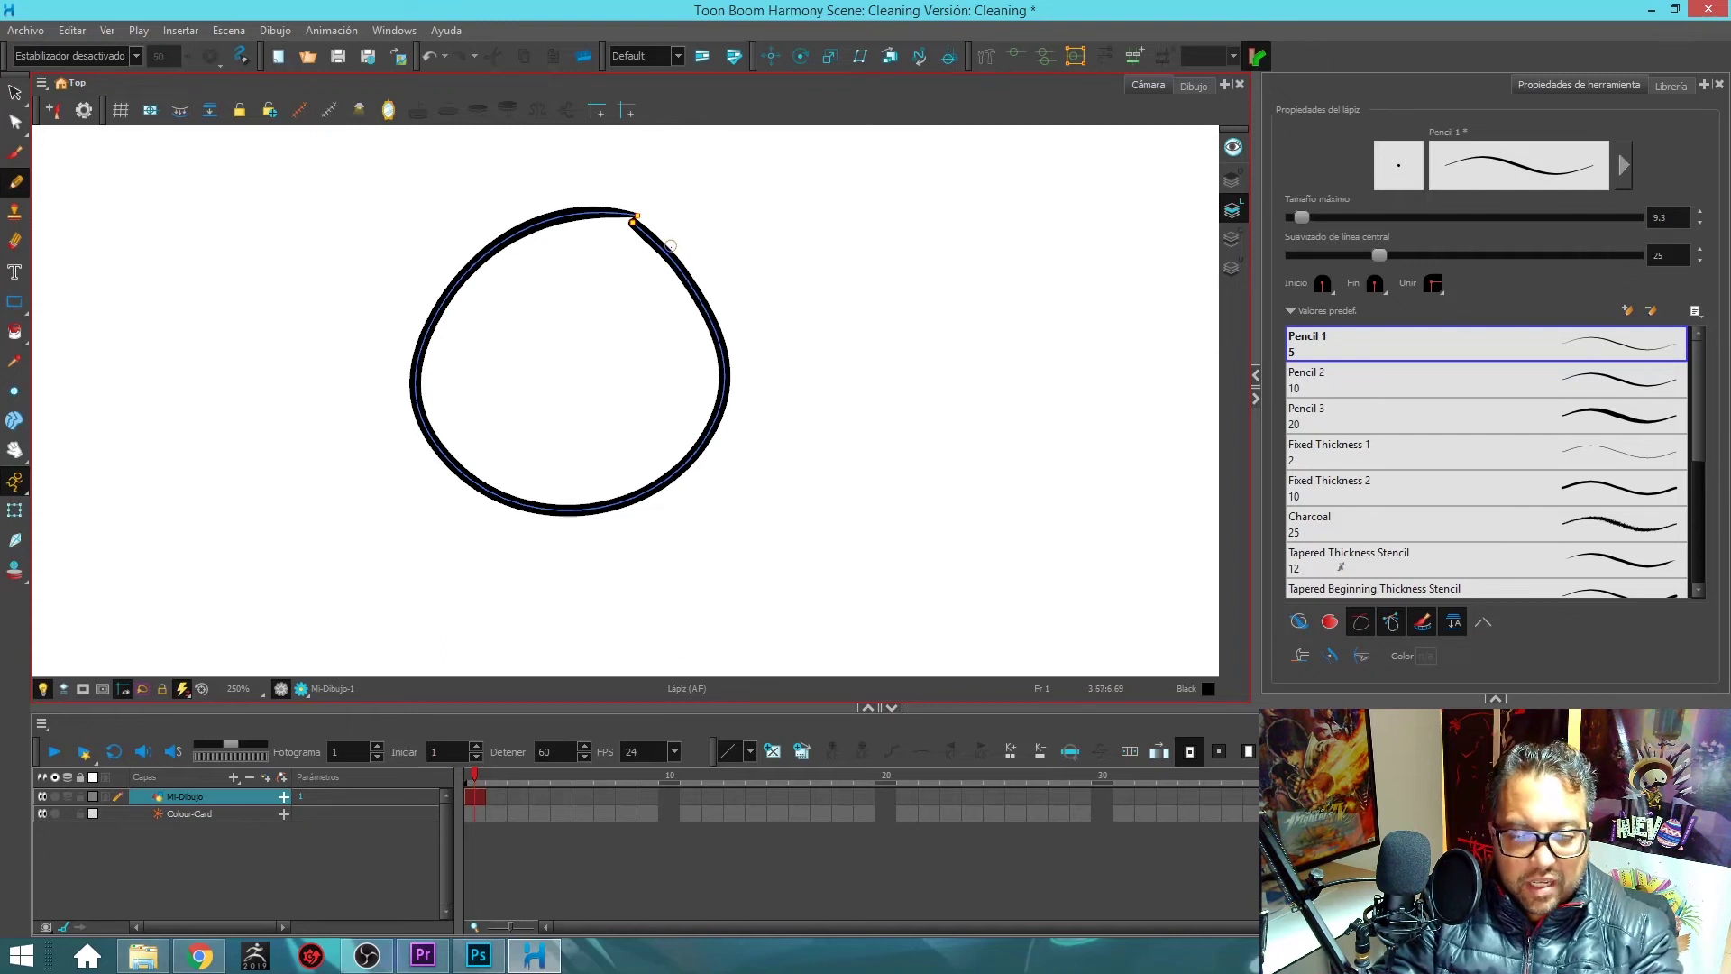
scroll(671, 245, up, 5)
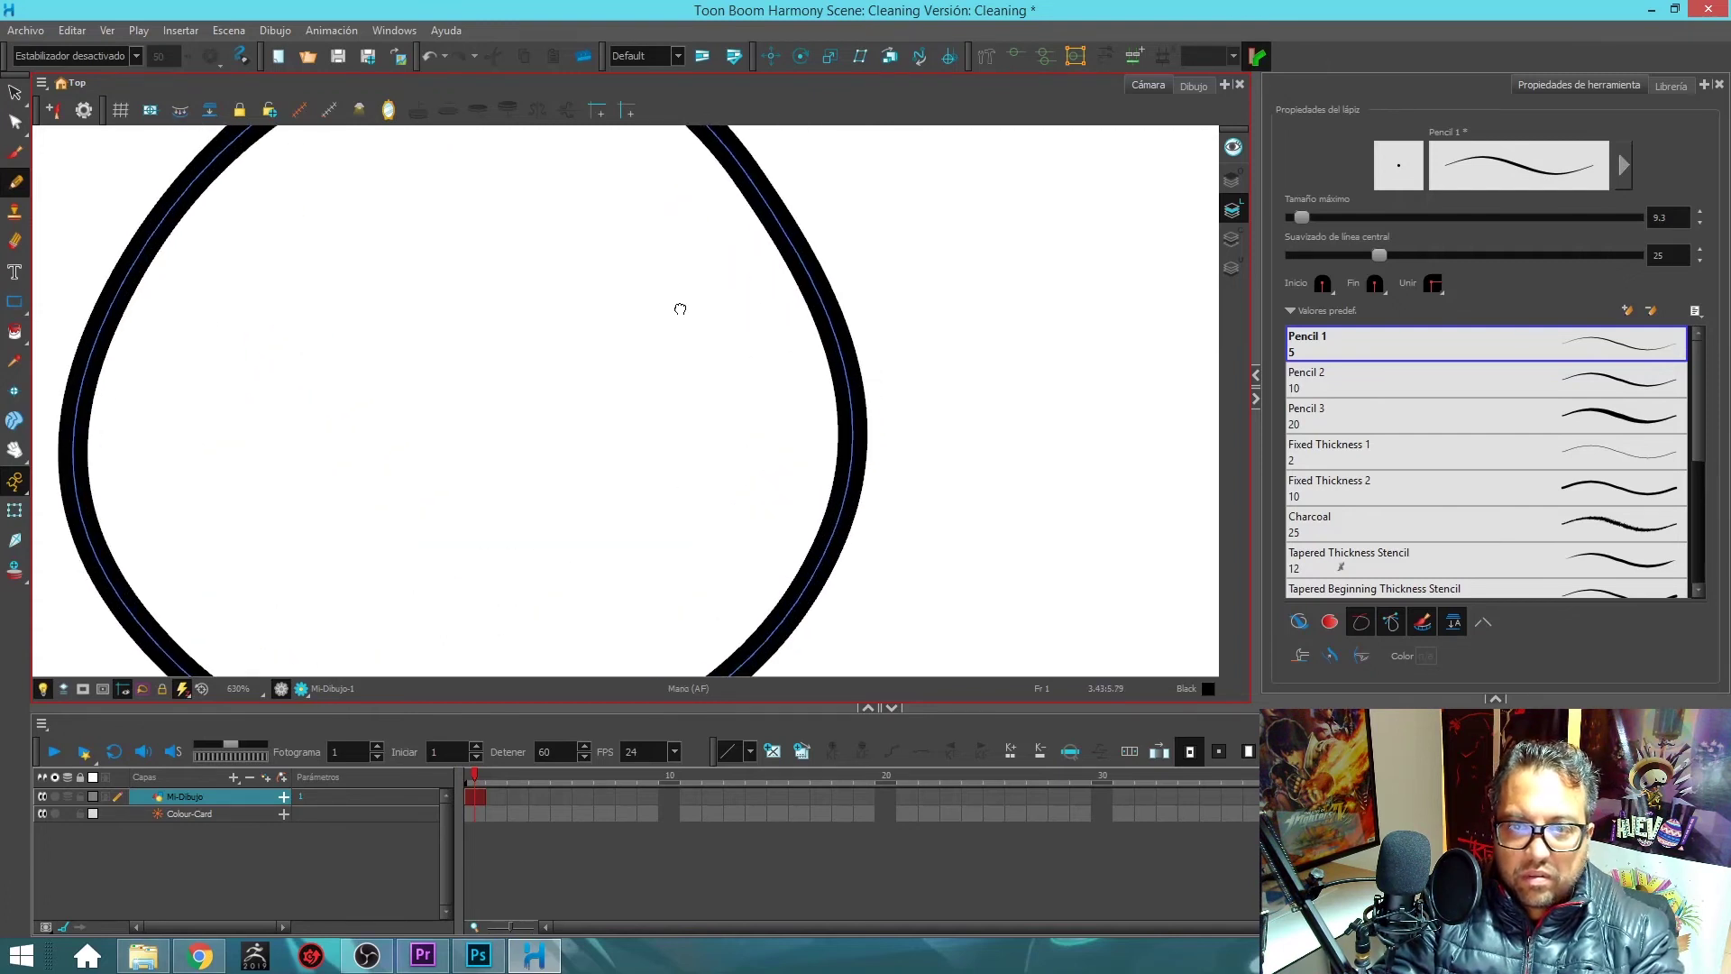
scroll(656, 302, down, 1)
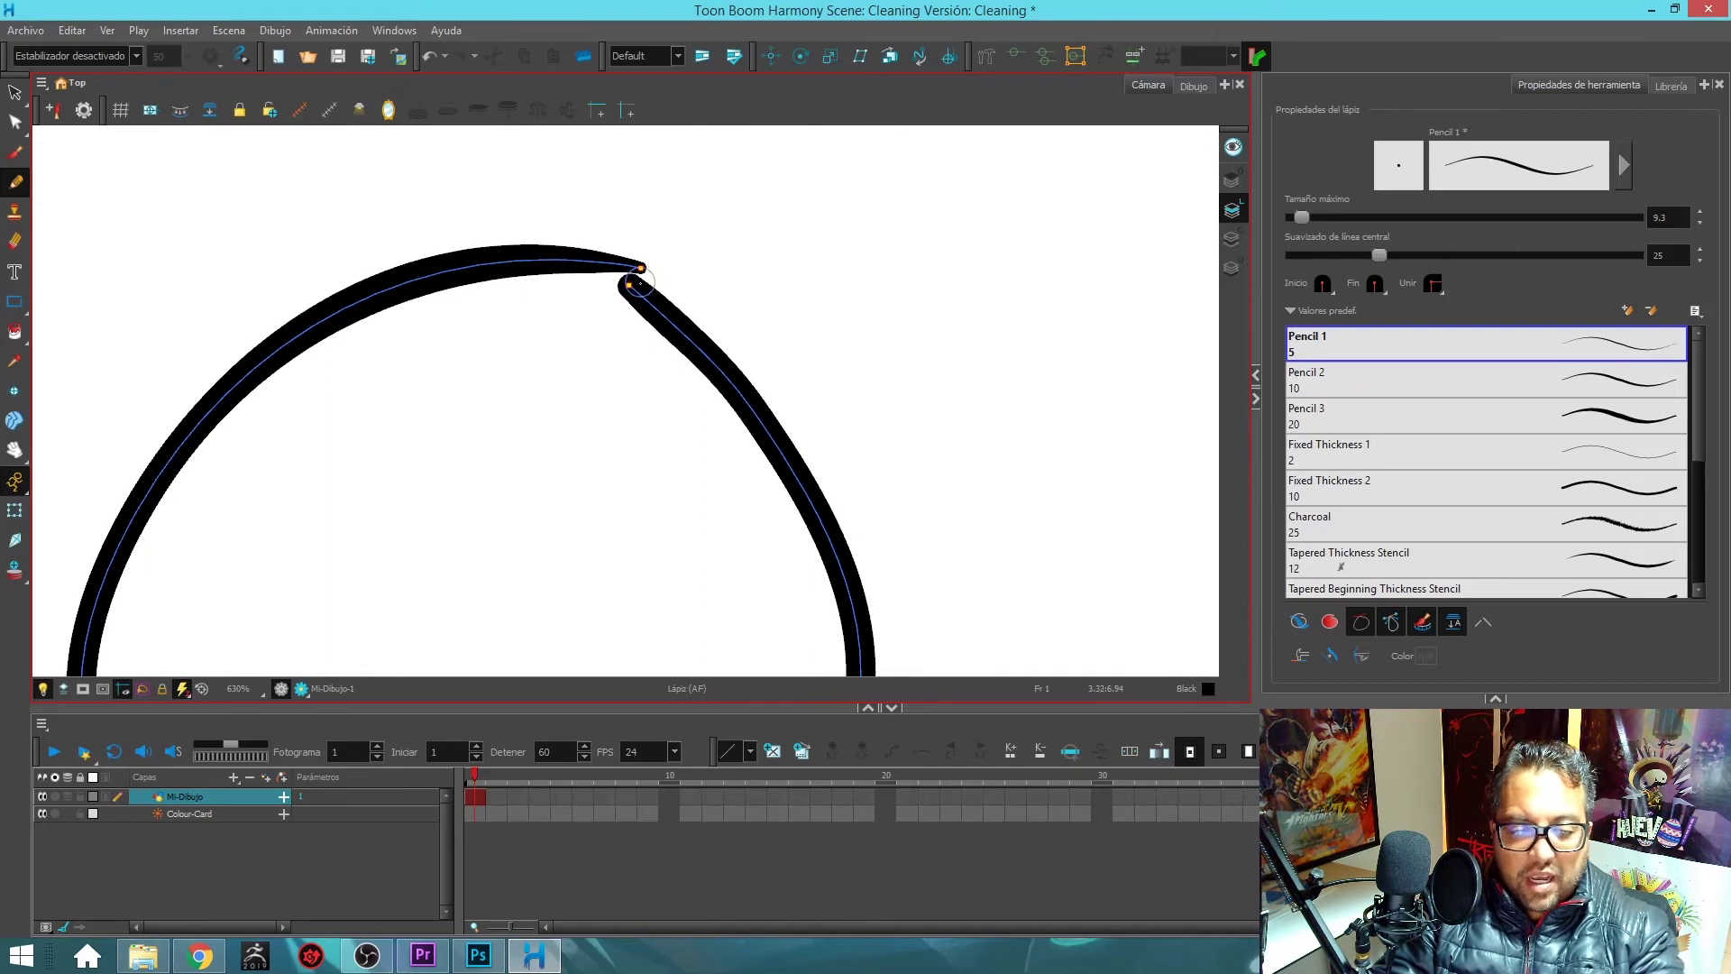
- Enable automatic gap closing for the Pencil tool and draw a second, slightly smaller loop beside the first one
scroll(660, 282, up, 1)
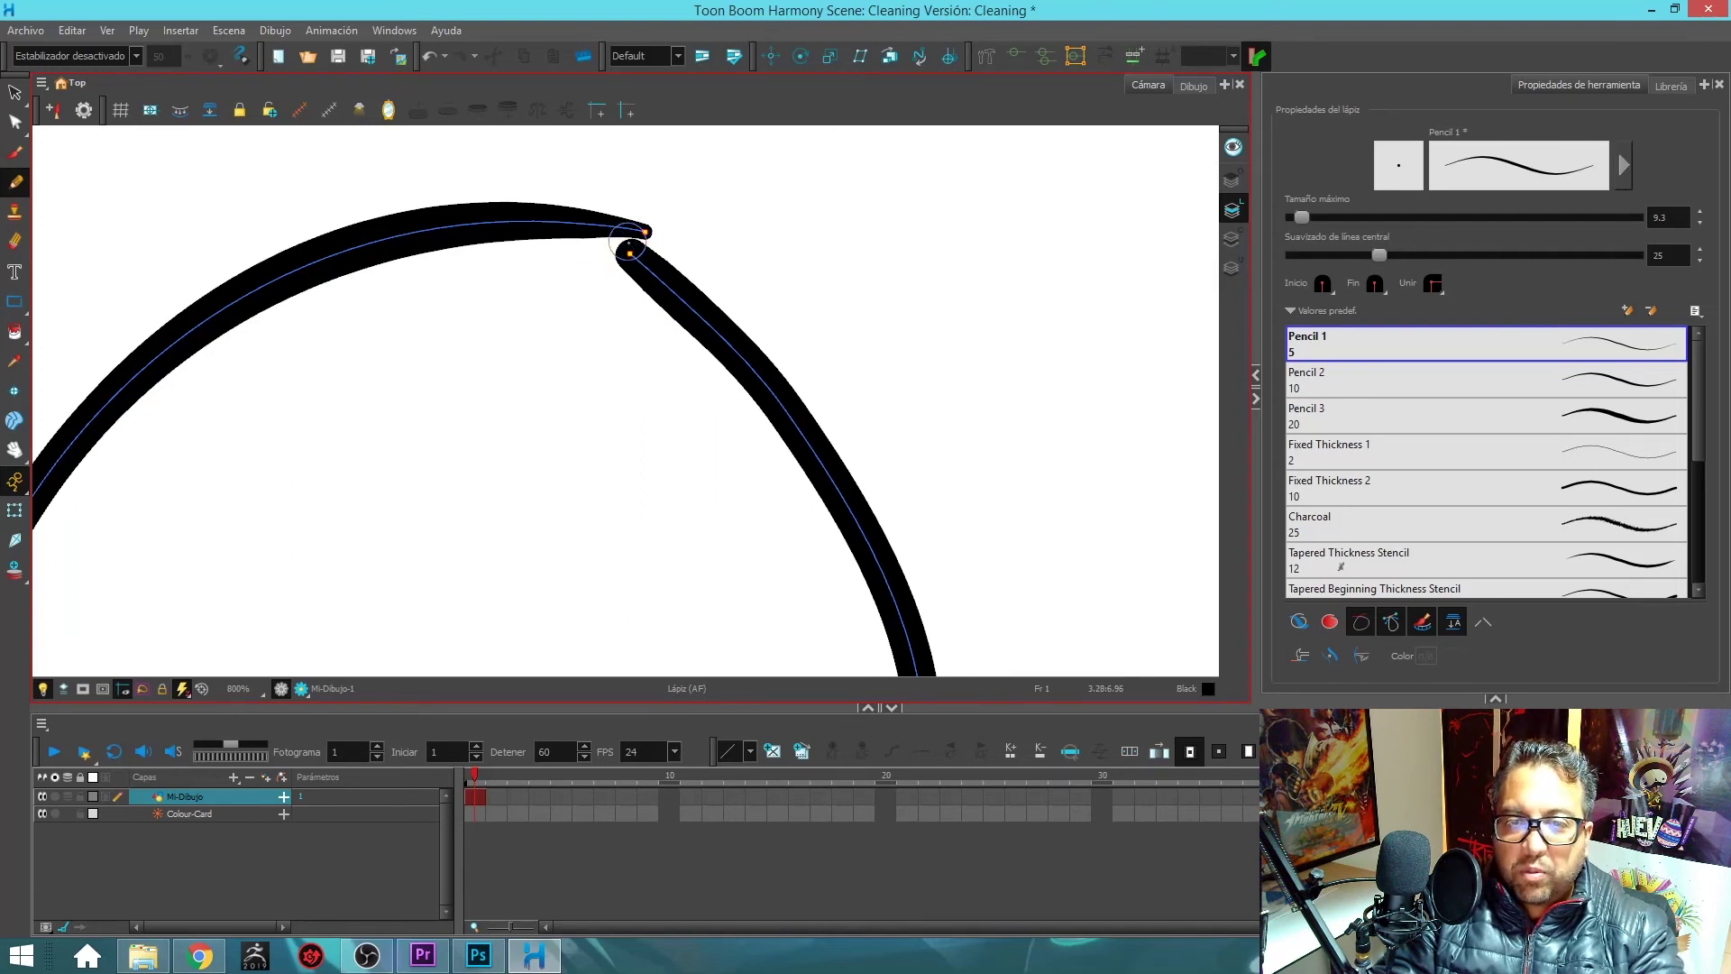
scroll(630, 253, down, 3)
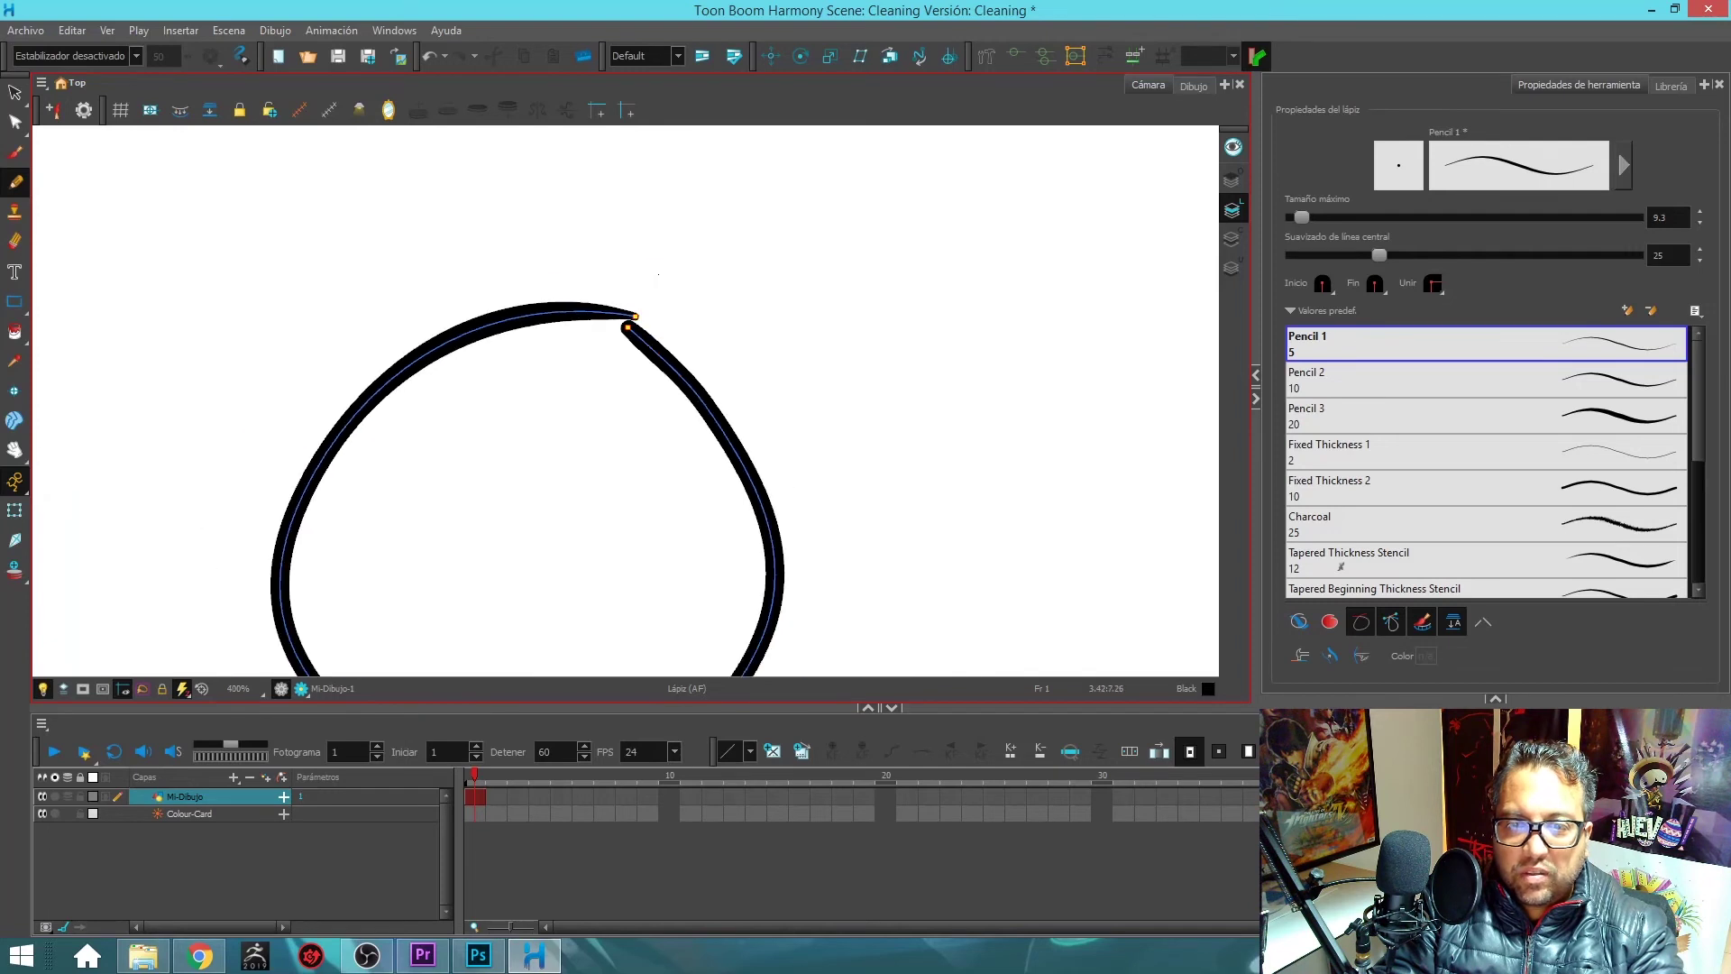
drag(663, 332, 591, 231)
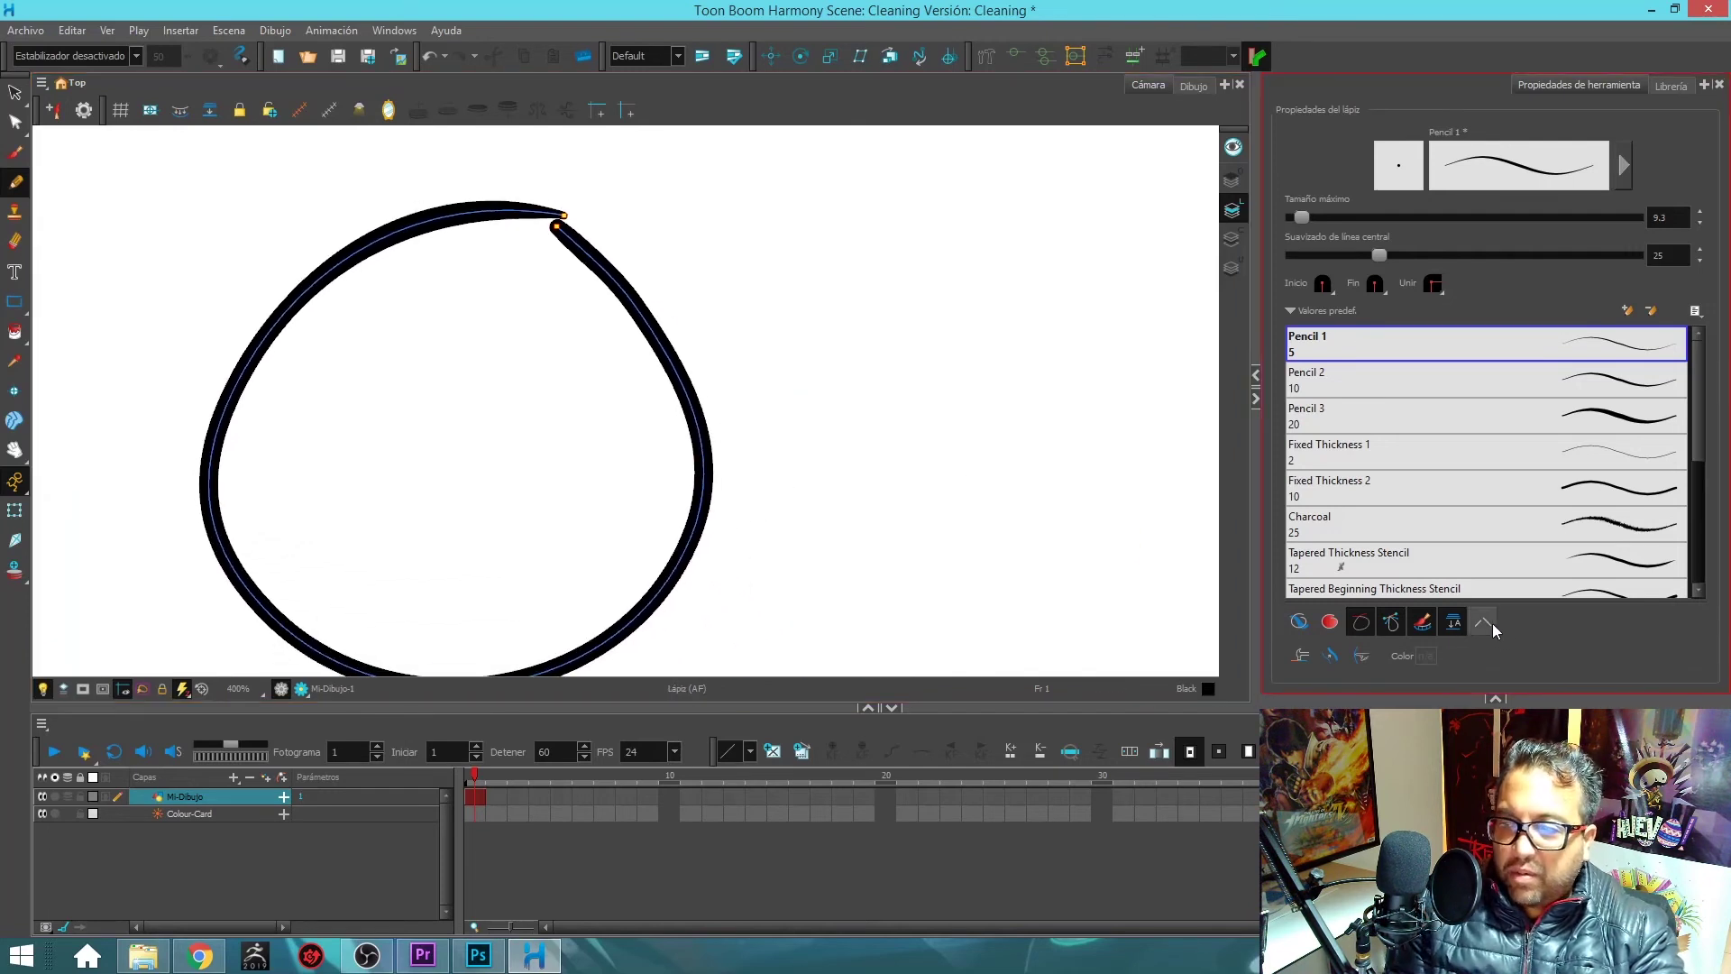
drag(842, 282, 773, 252)
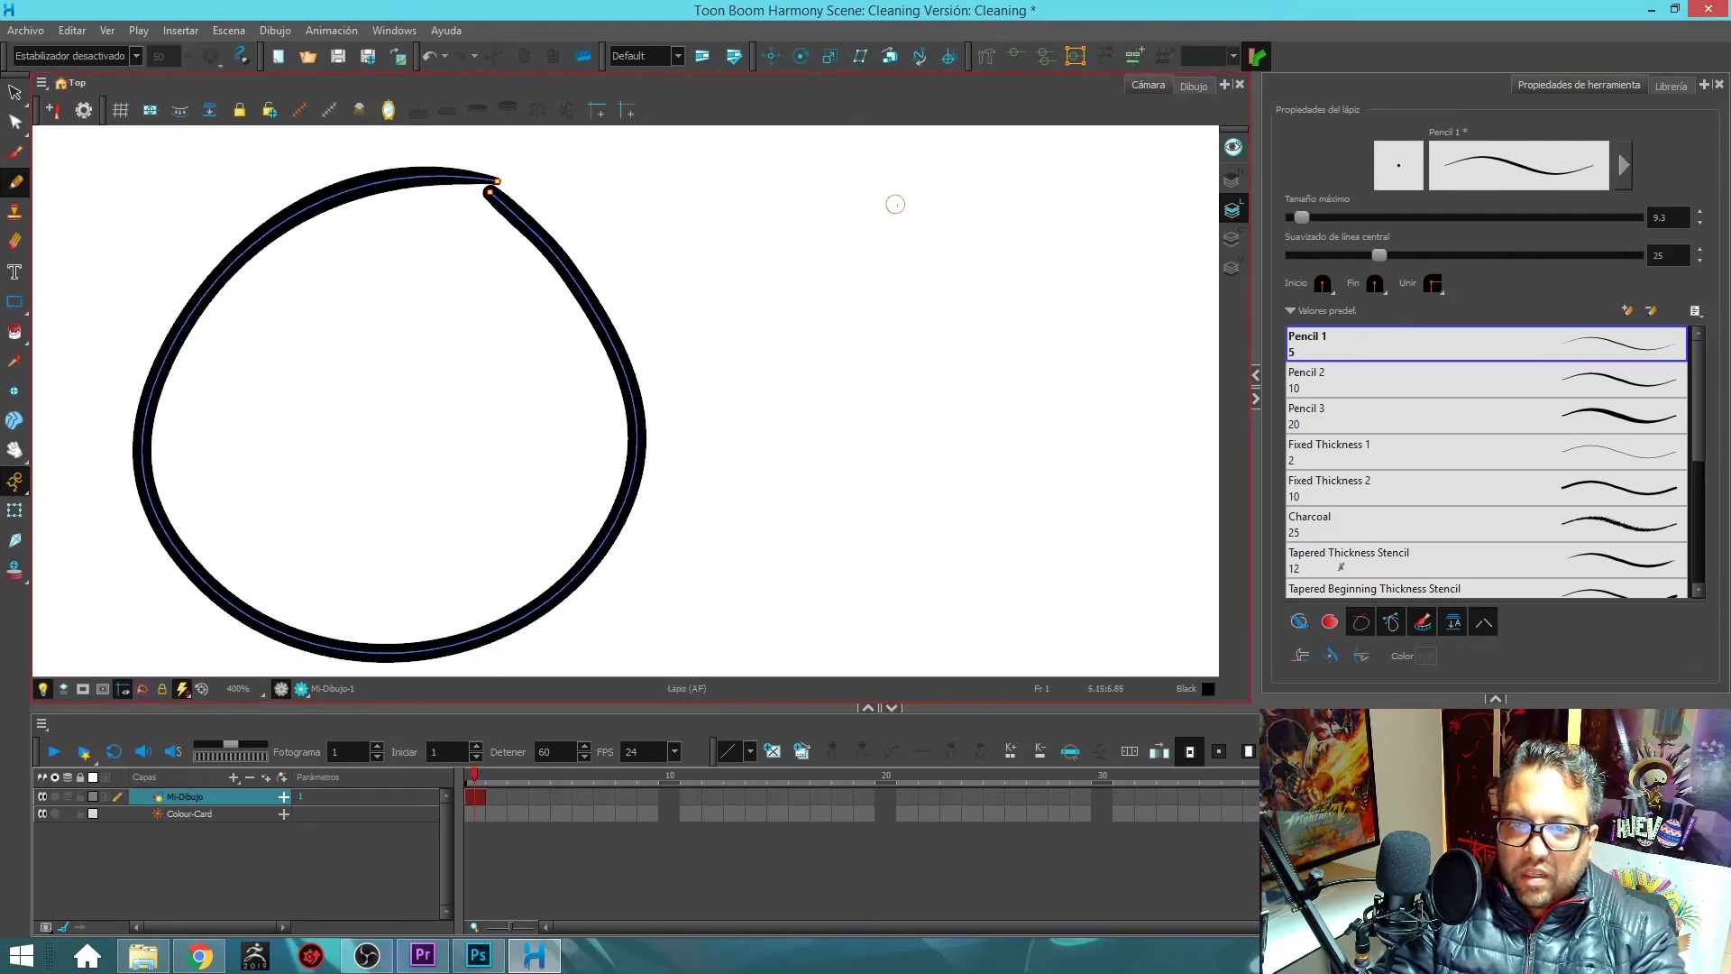
mouse_move(938, 178)
mouse_down()
mouse_move(804, 241)
mouse_move(738, 377)
mouse_move(795, 534)
mouse_move(1039, 560)
mouse_move(1166, 373)
mouse_move(1092, 249)
mouse_move(905, 191)
mouse_up()
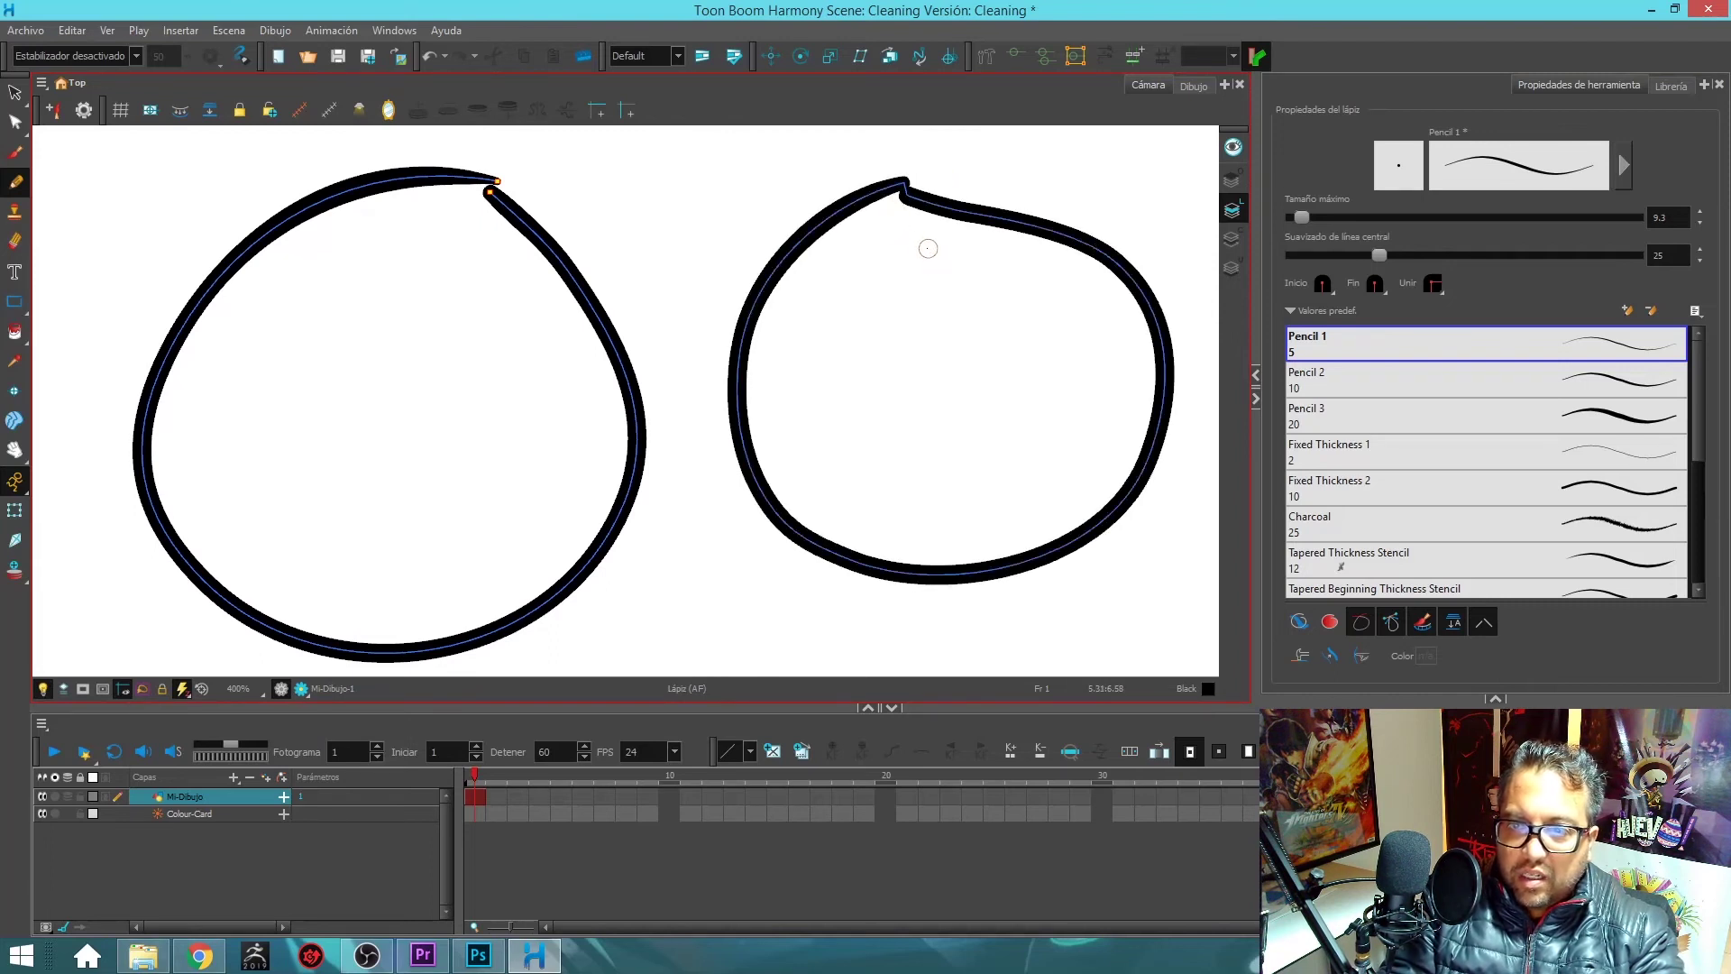
- Examine how the ends of the second loop meet, compared with the open gap in the first loop
key(shift+t)
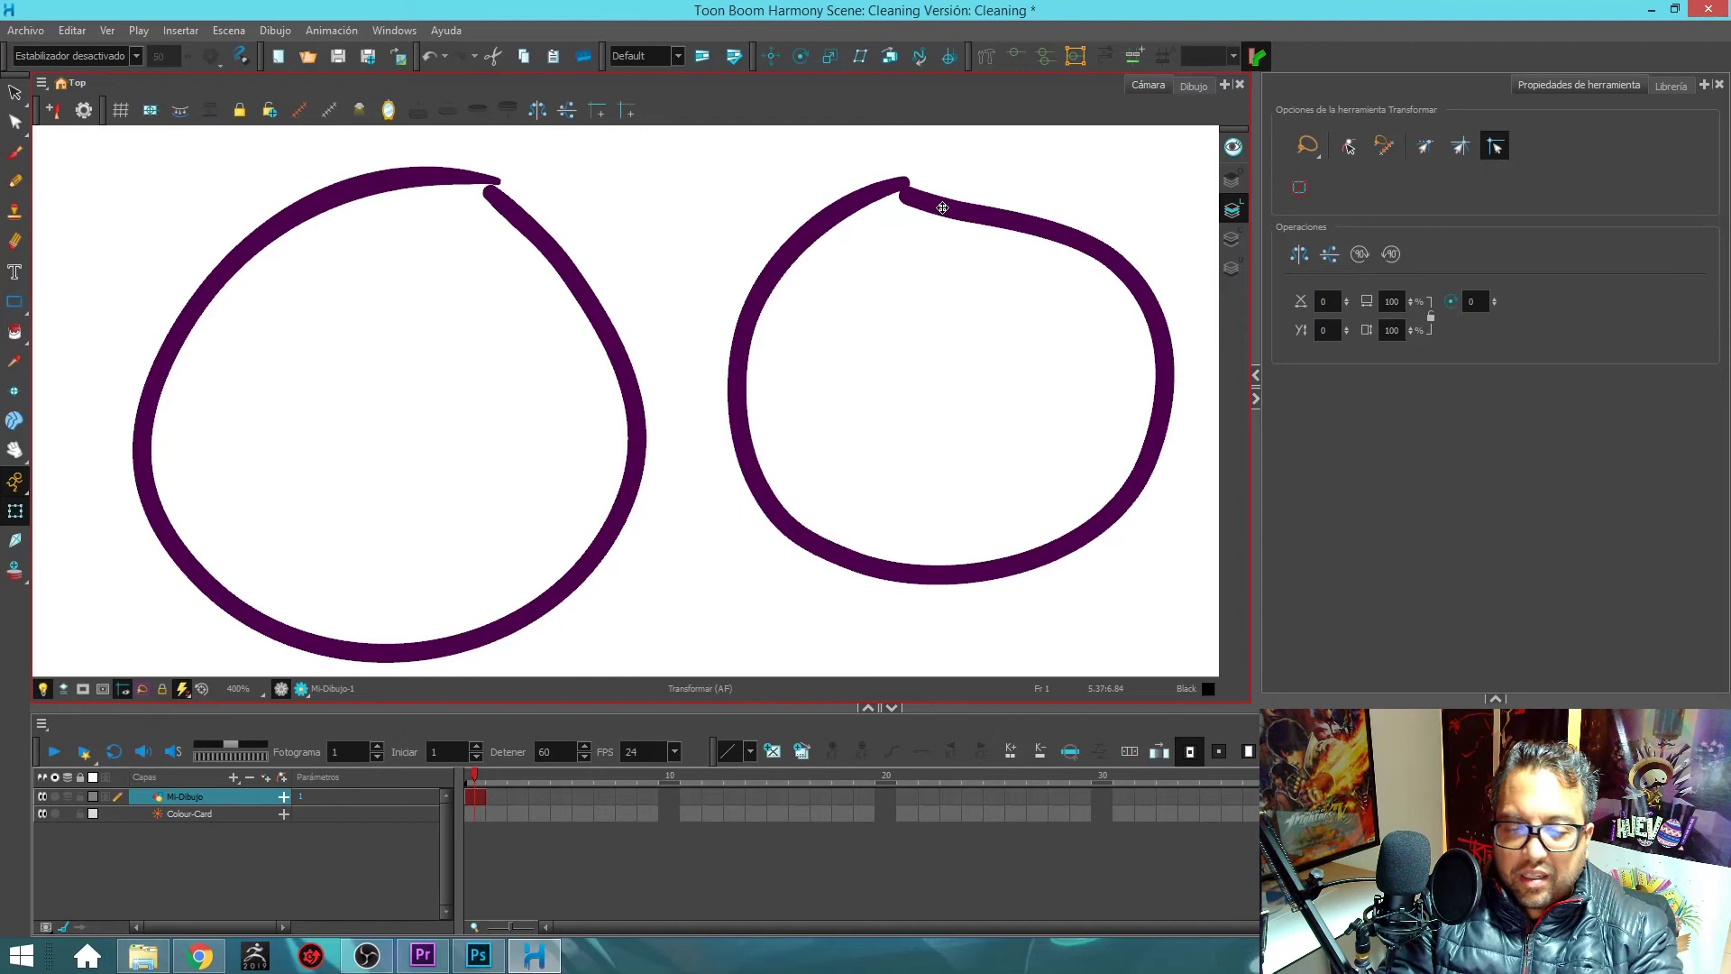
key(alt+s)
key(ctrl+a)
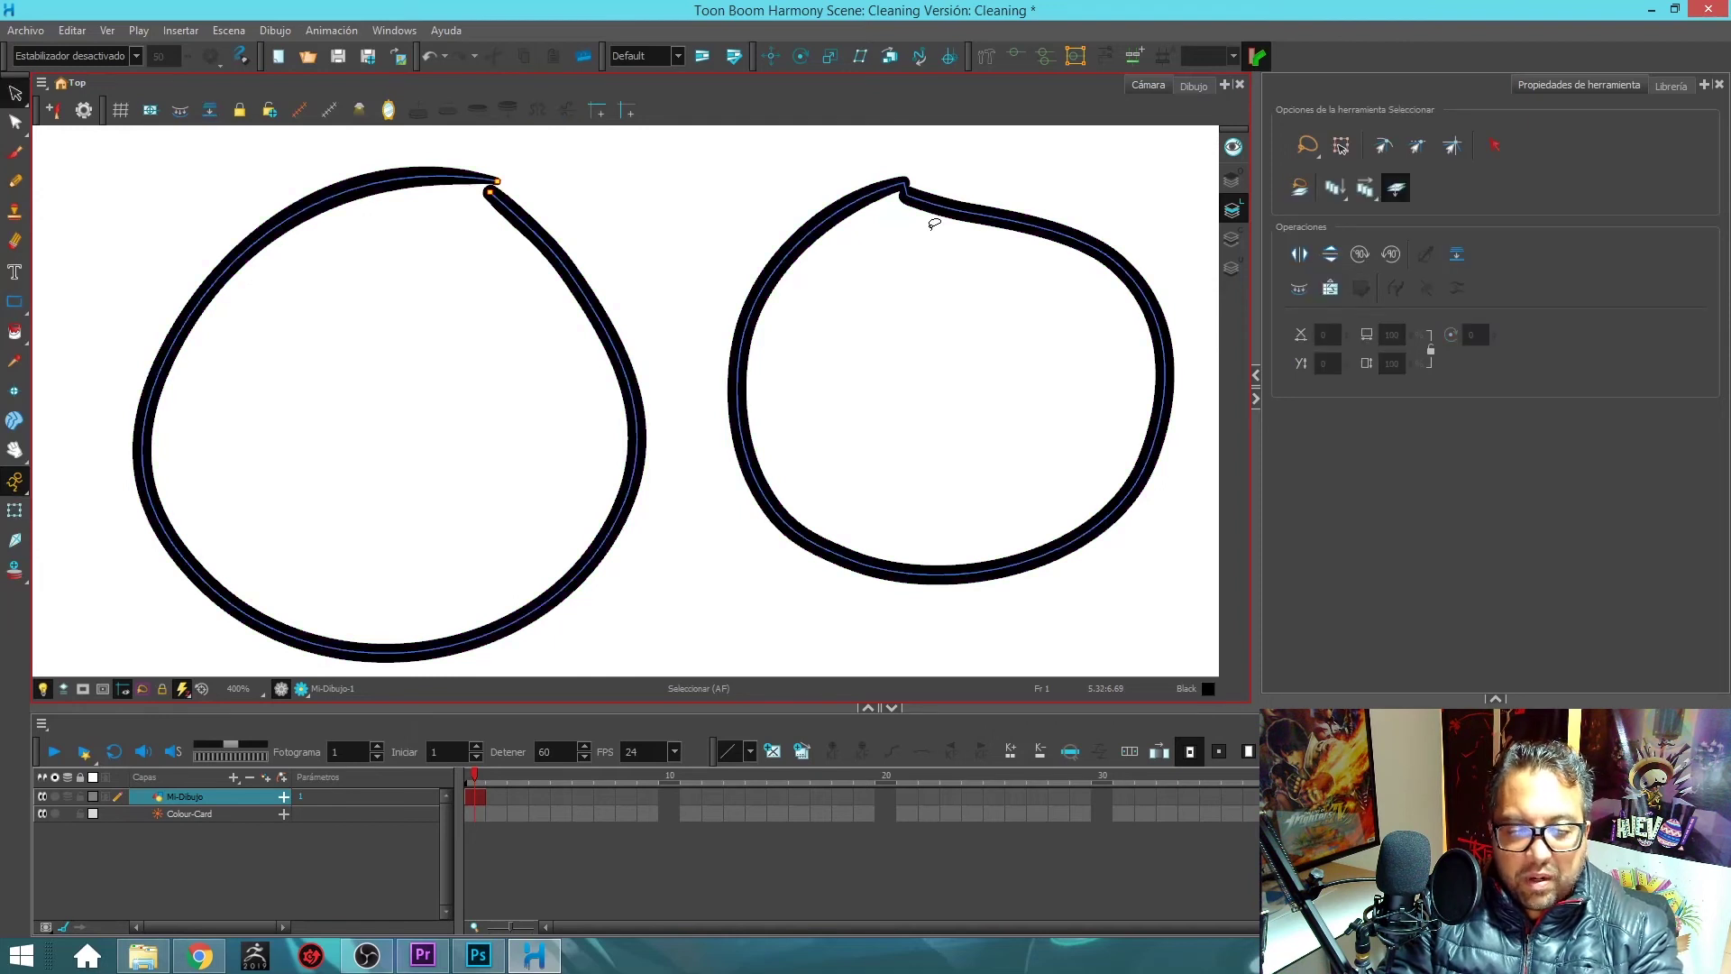
key(2)
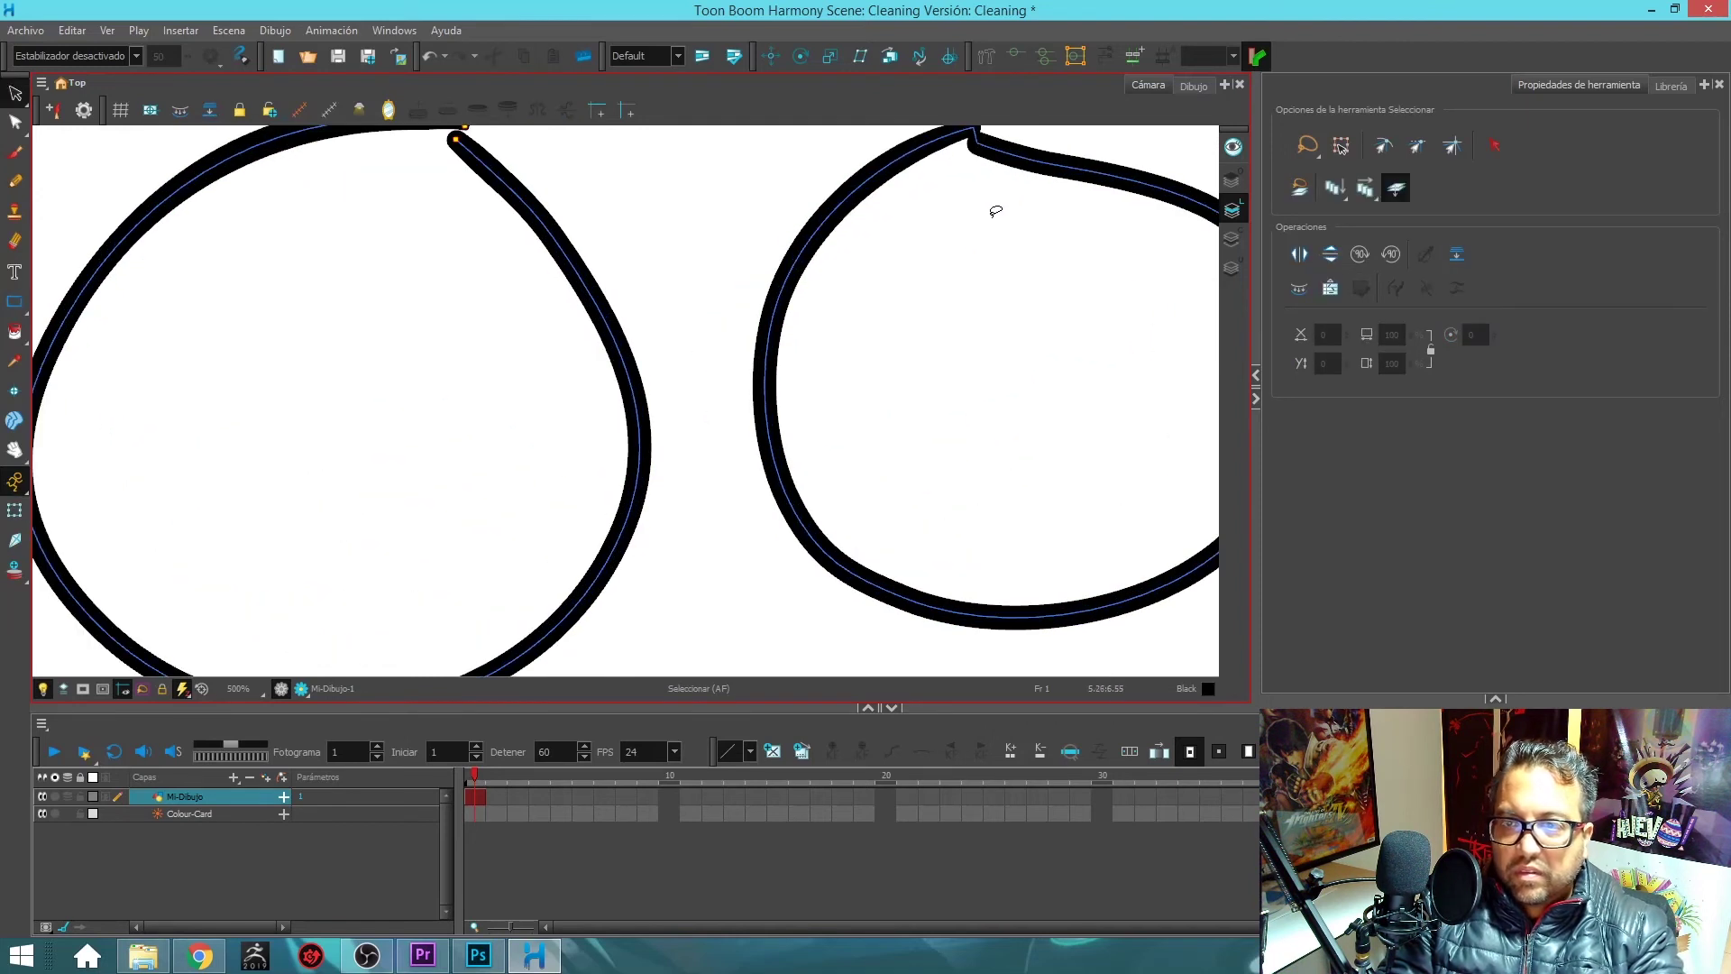
key(2)
scroll(983, 234, up, 3)
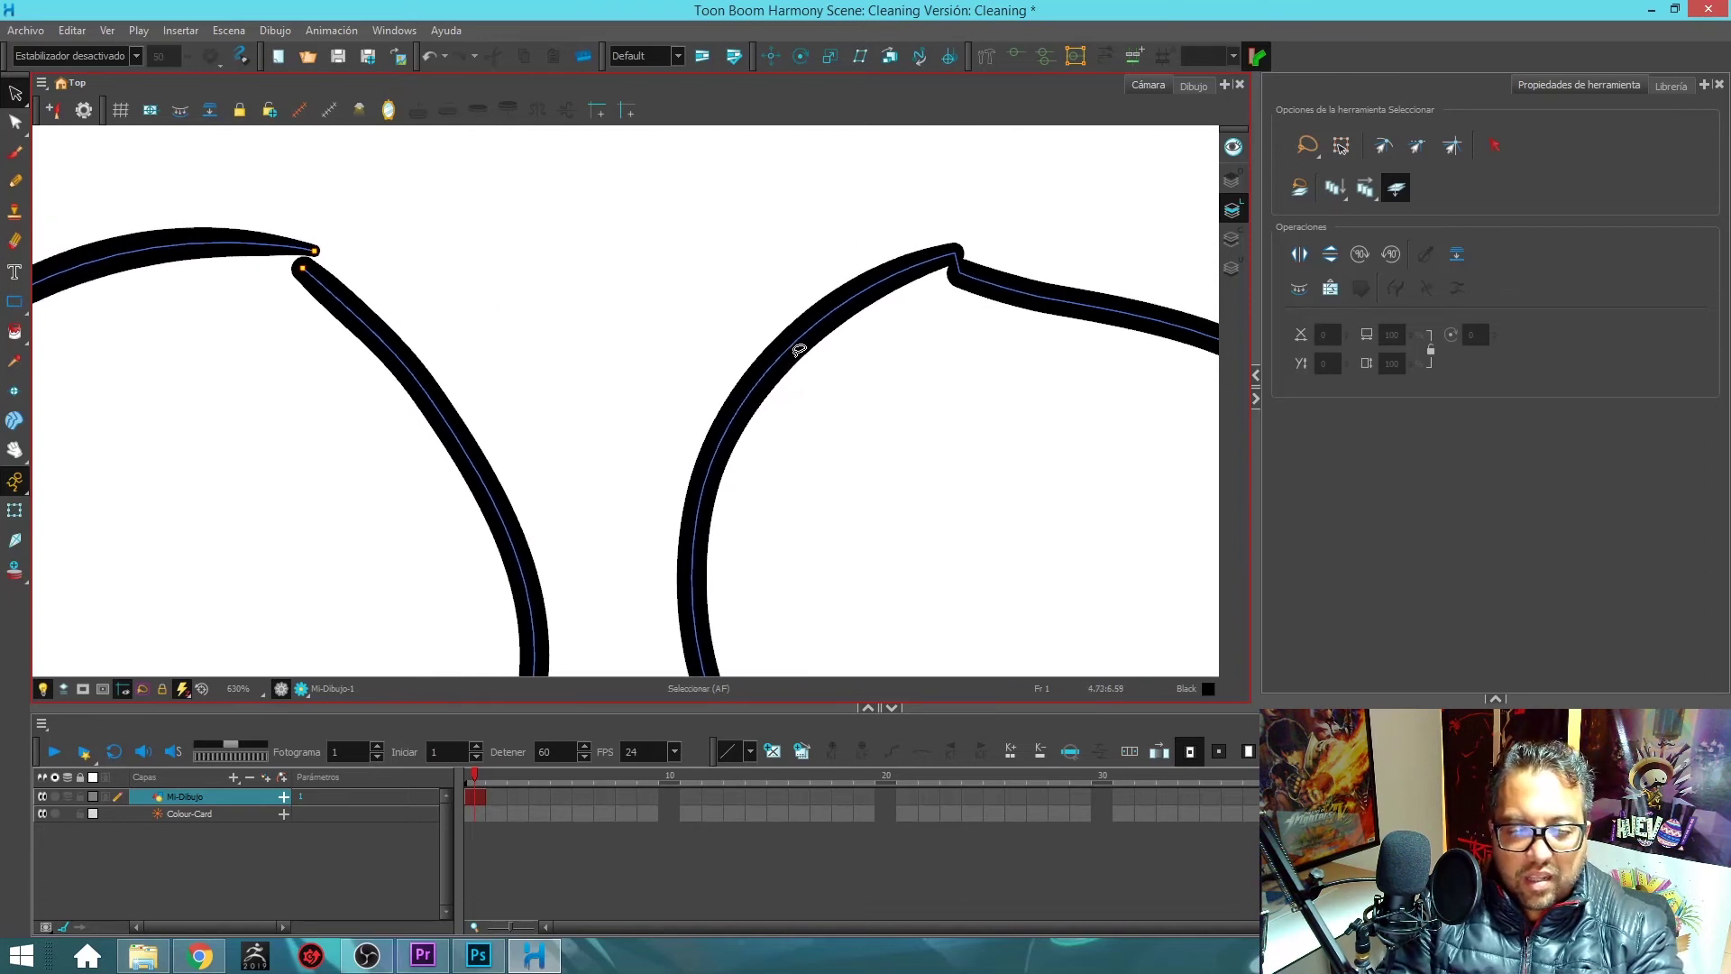
scroll(799, 350, down, 4)
scroll(792, 355, up, 2)
scroll(792, 355, down, 1)
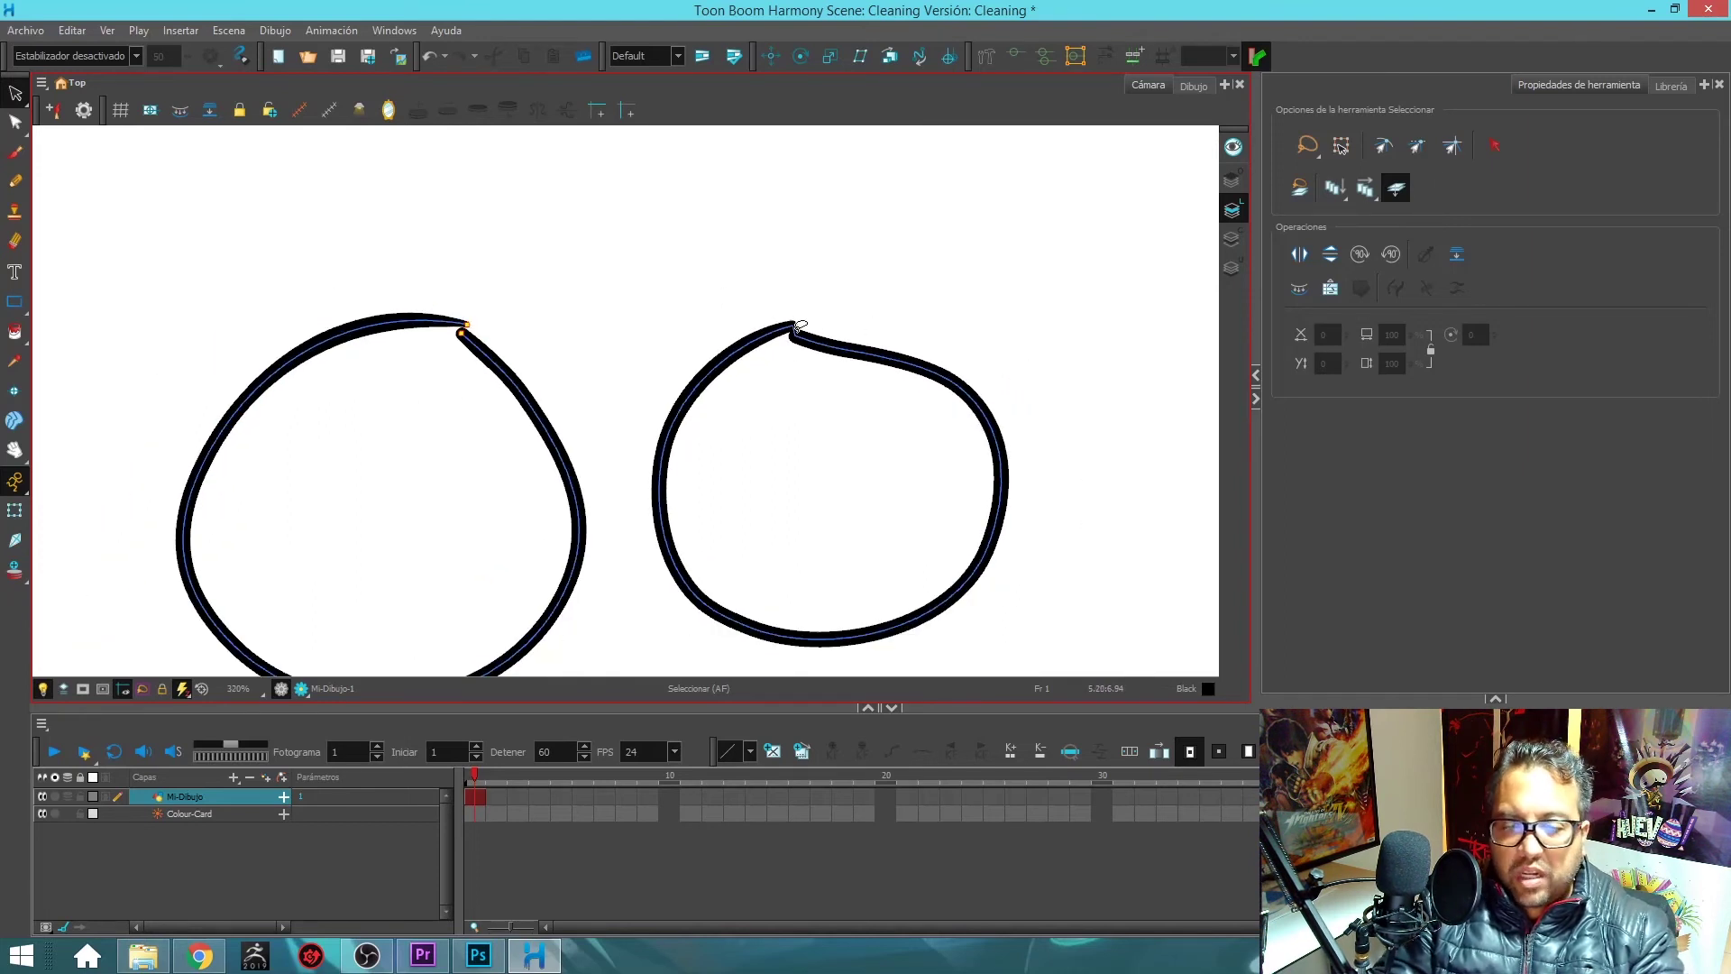
- Reshape the second loop's upper join with the Contour Editor, moving nearby points to smooth the kink and removing the end notch
key(alt+q)
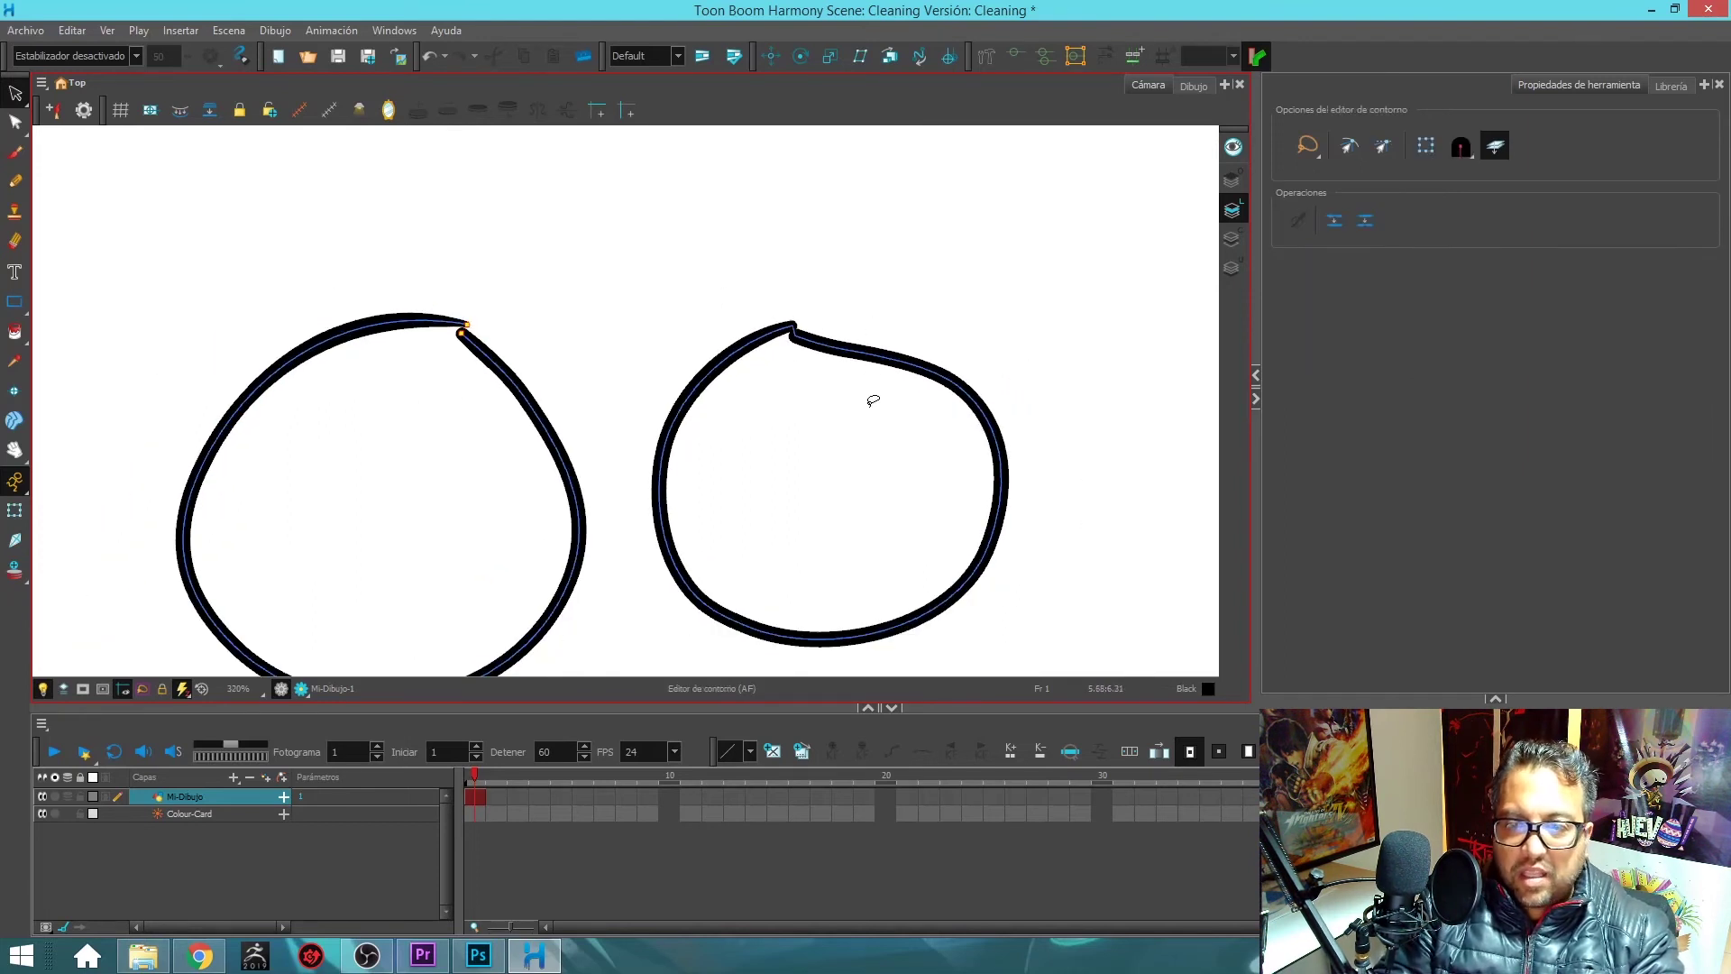
click(809, 343)
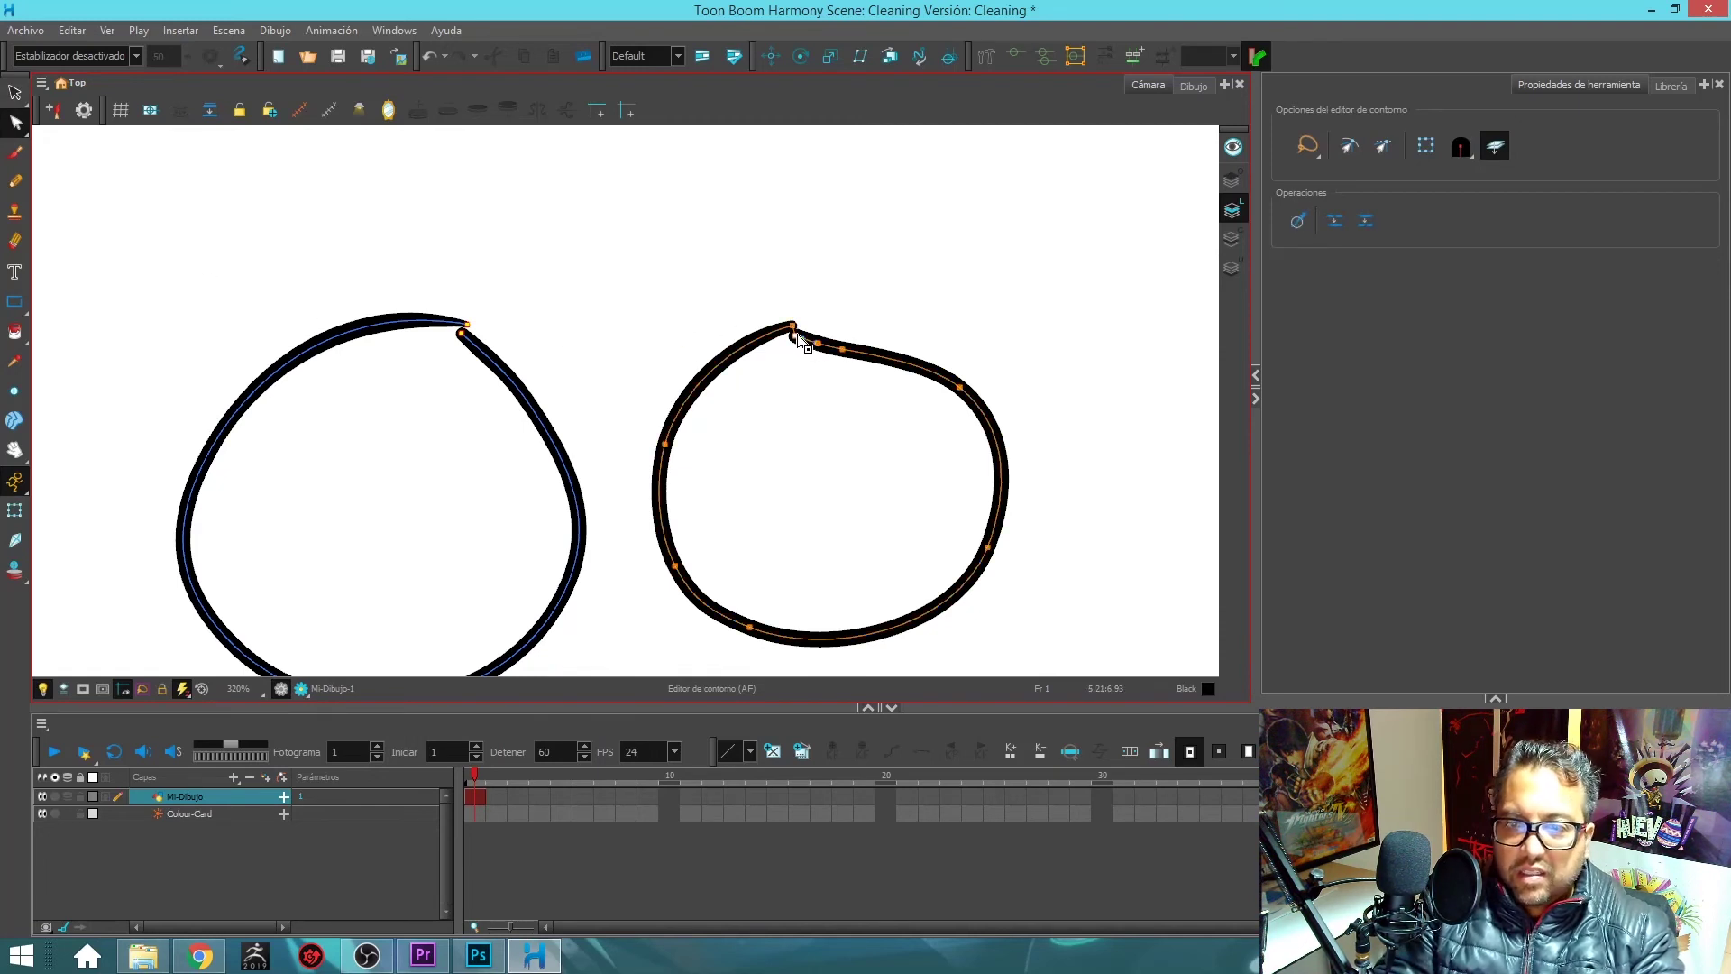
click(831, 353)
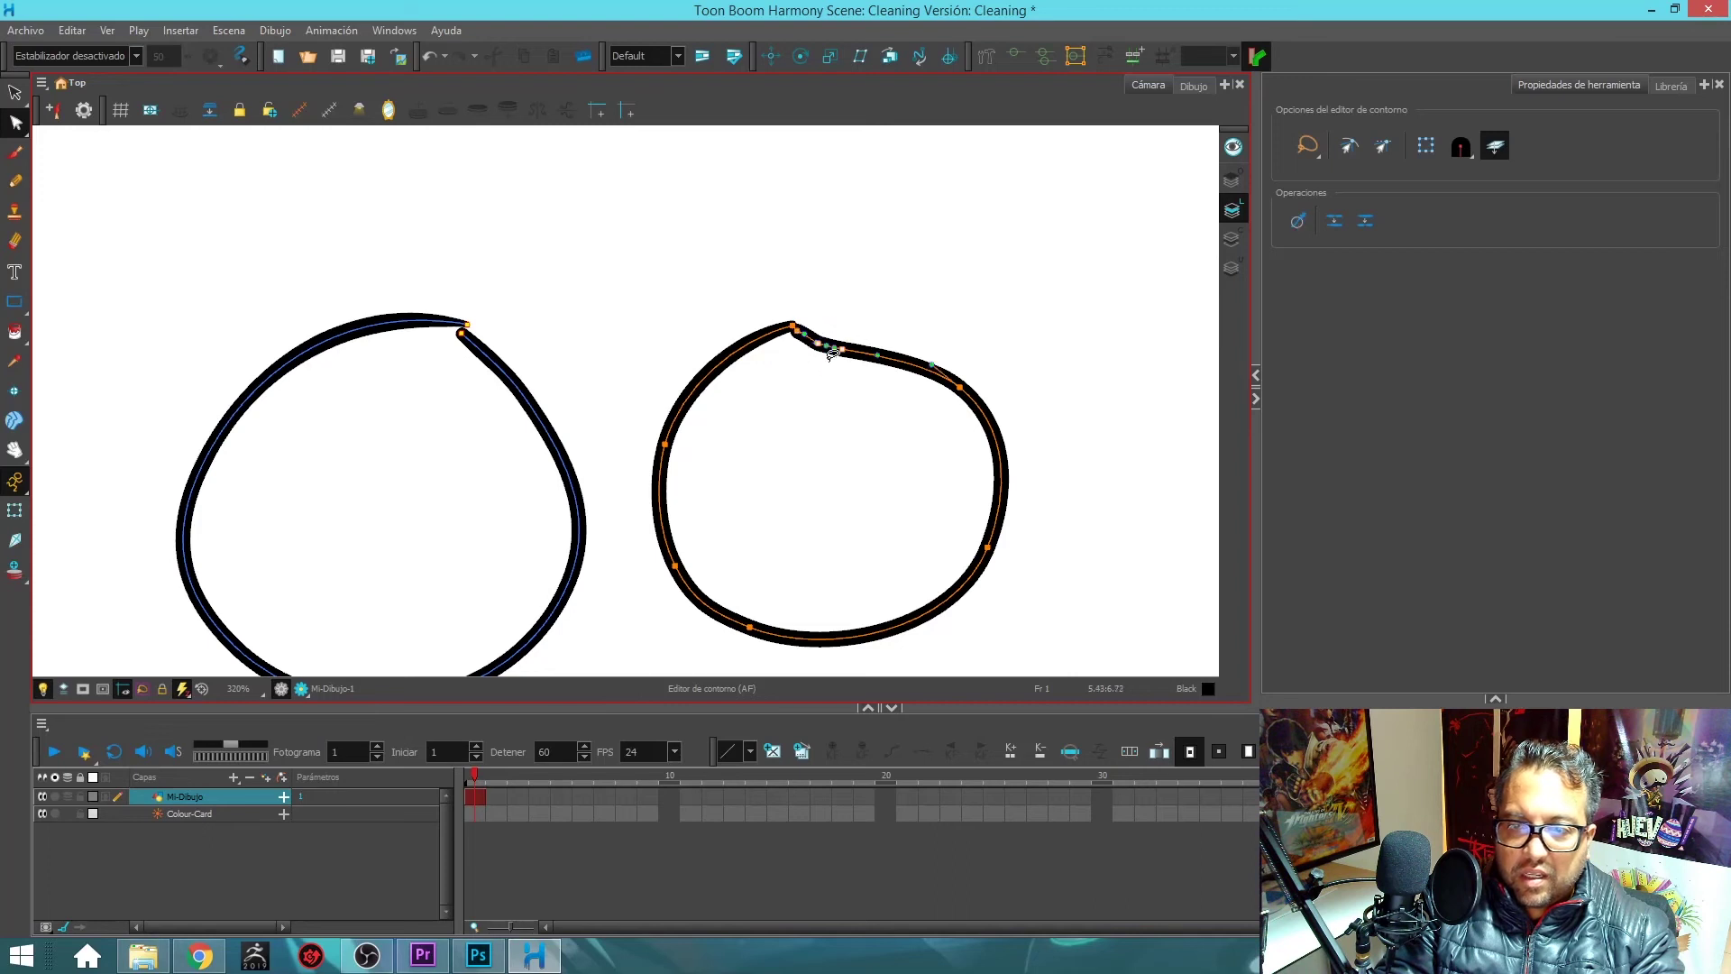
drag(831, 353, 839, 343)
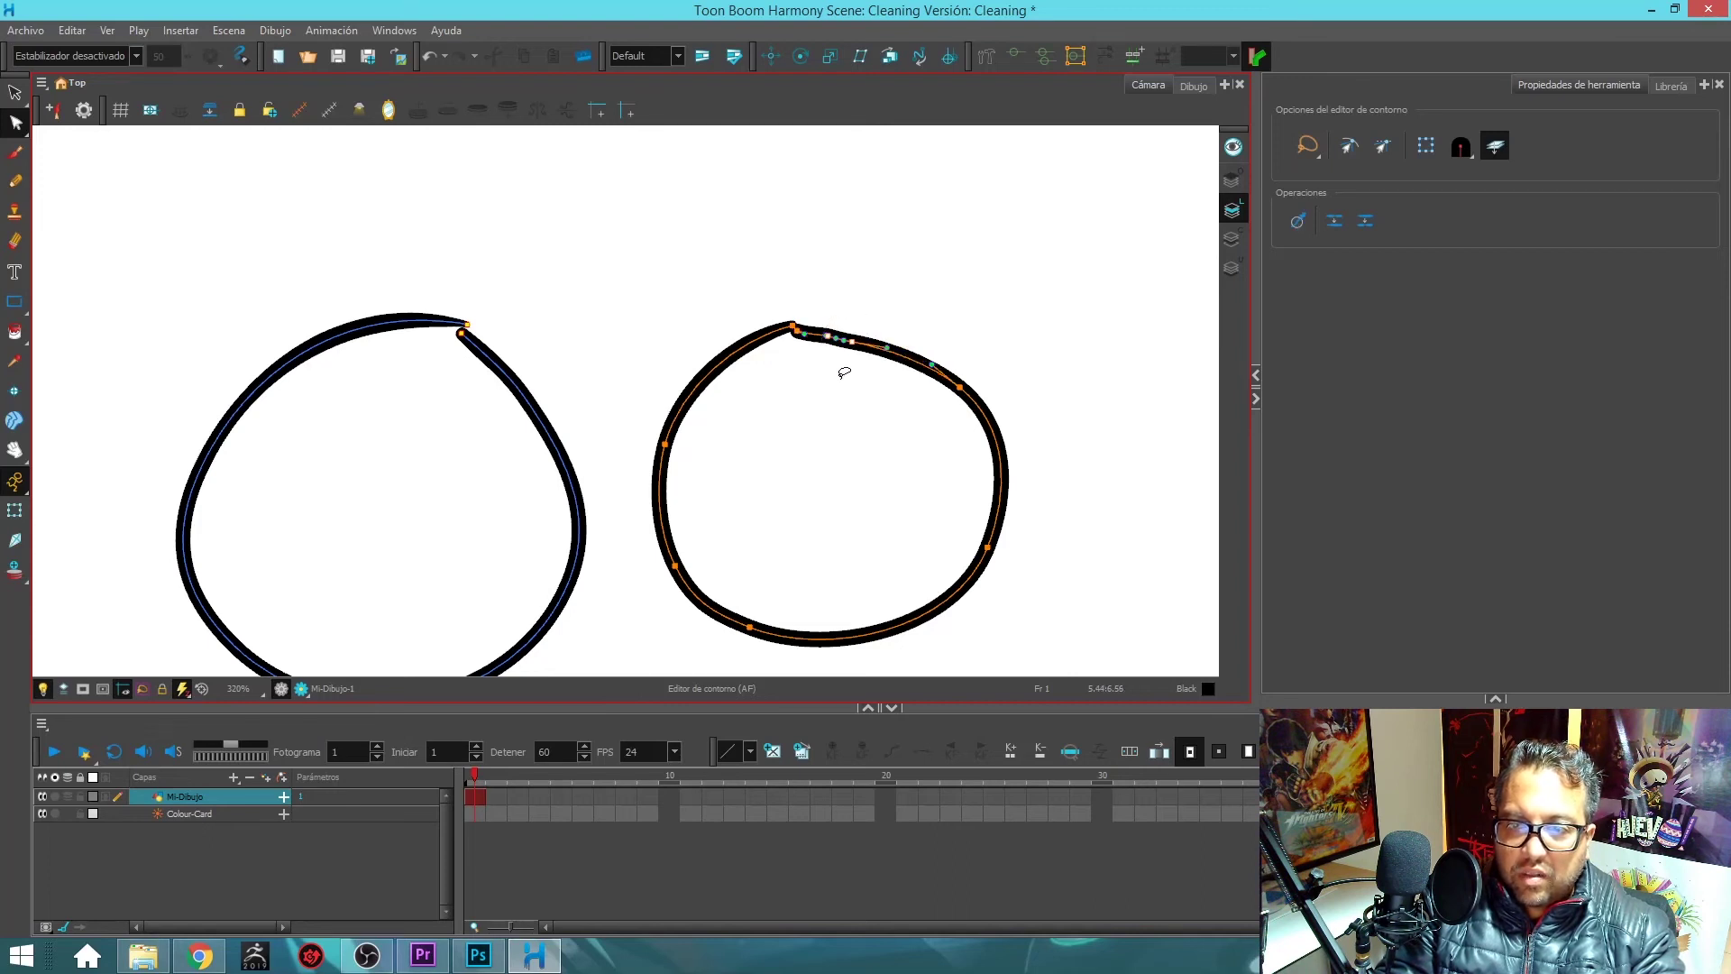
click(800, 336)
click(797, 337)
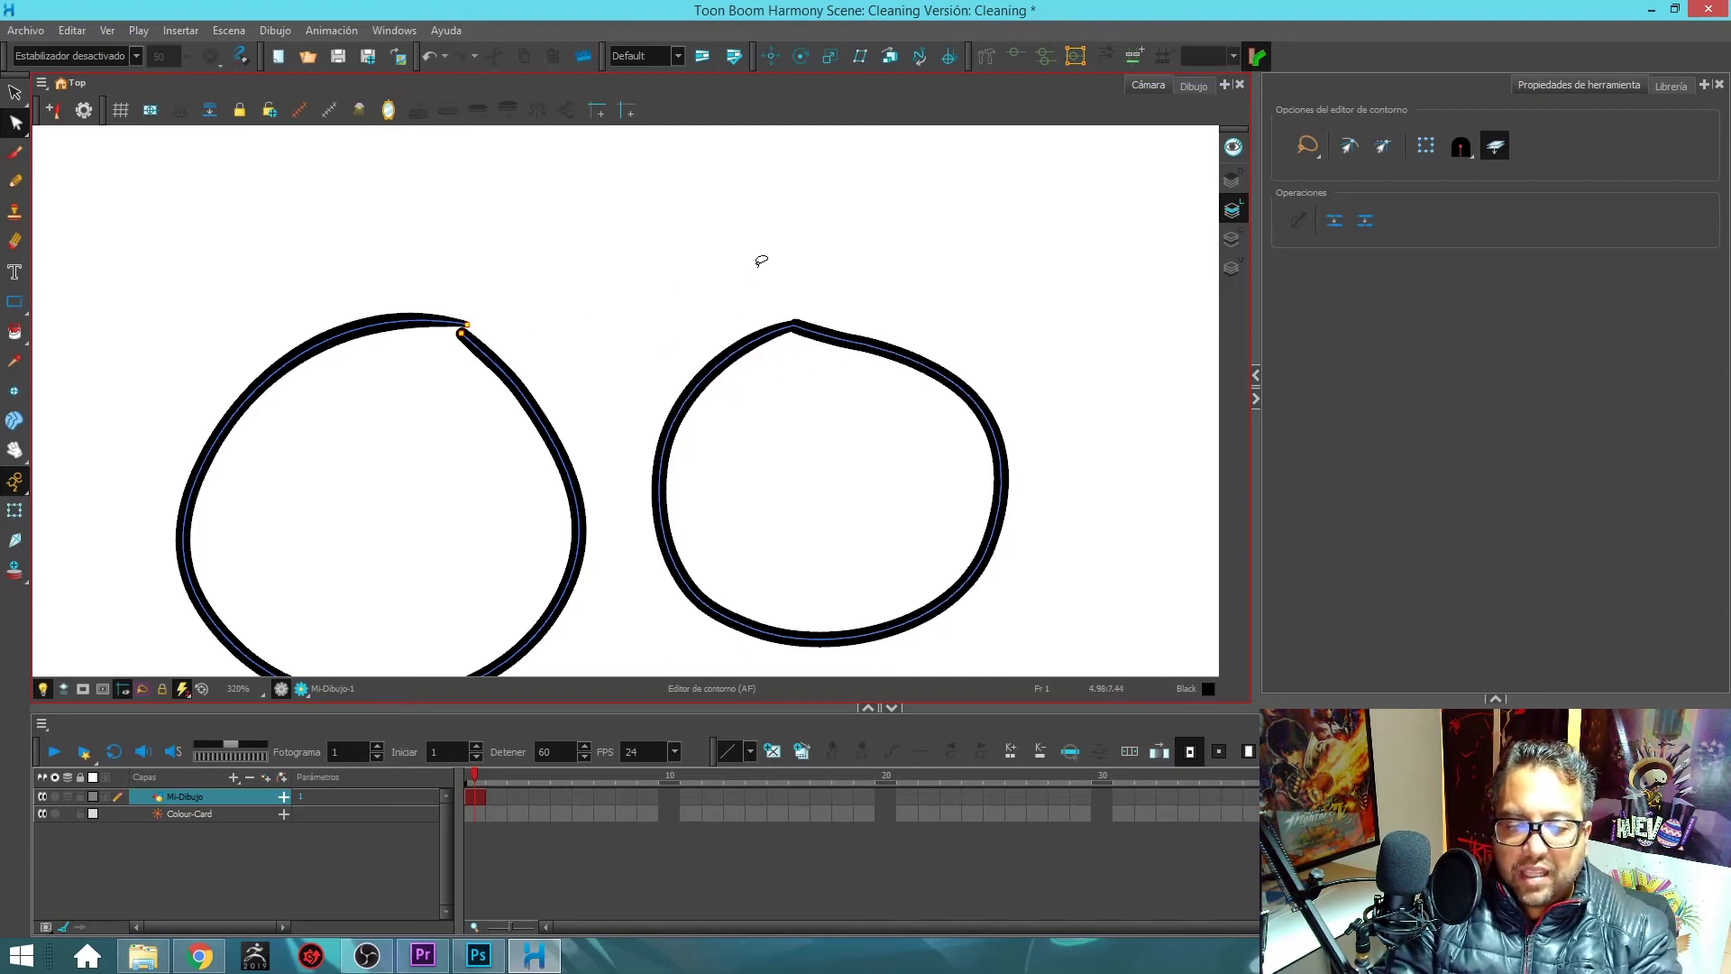
- Return to the Pencil tool and turn off its automatic flattening and automatic gap closing
key(alt+/)
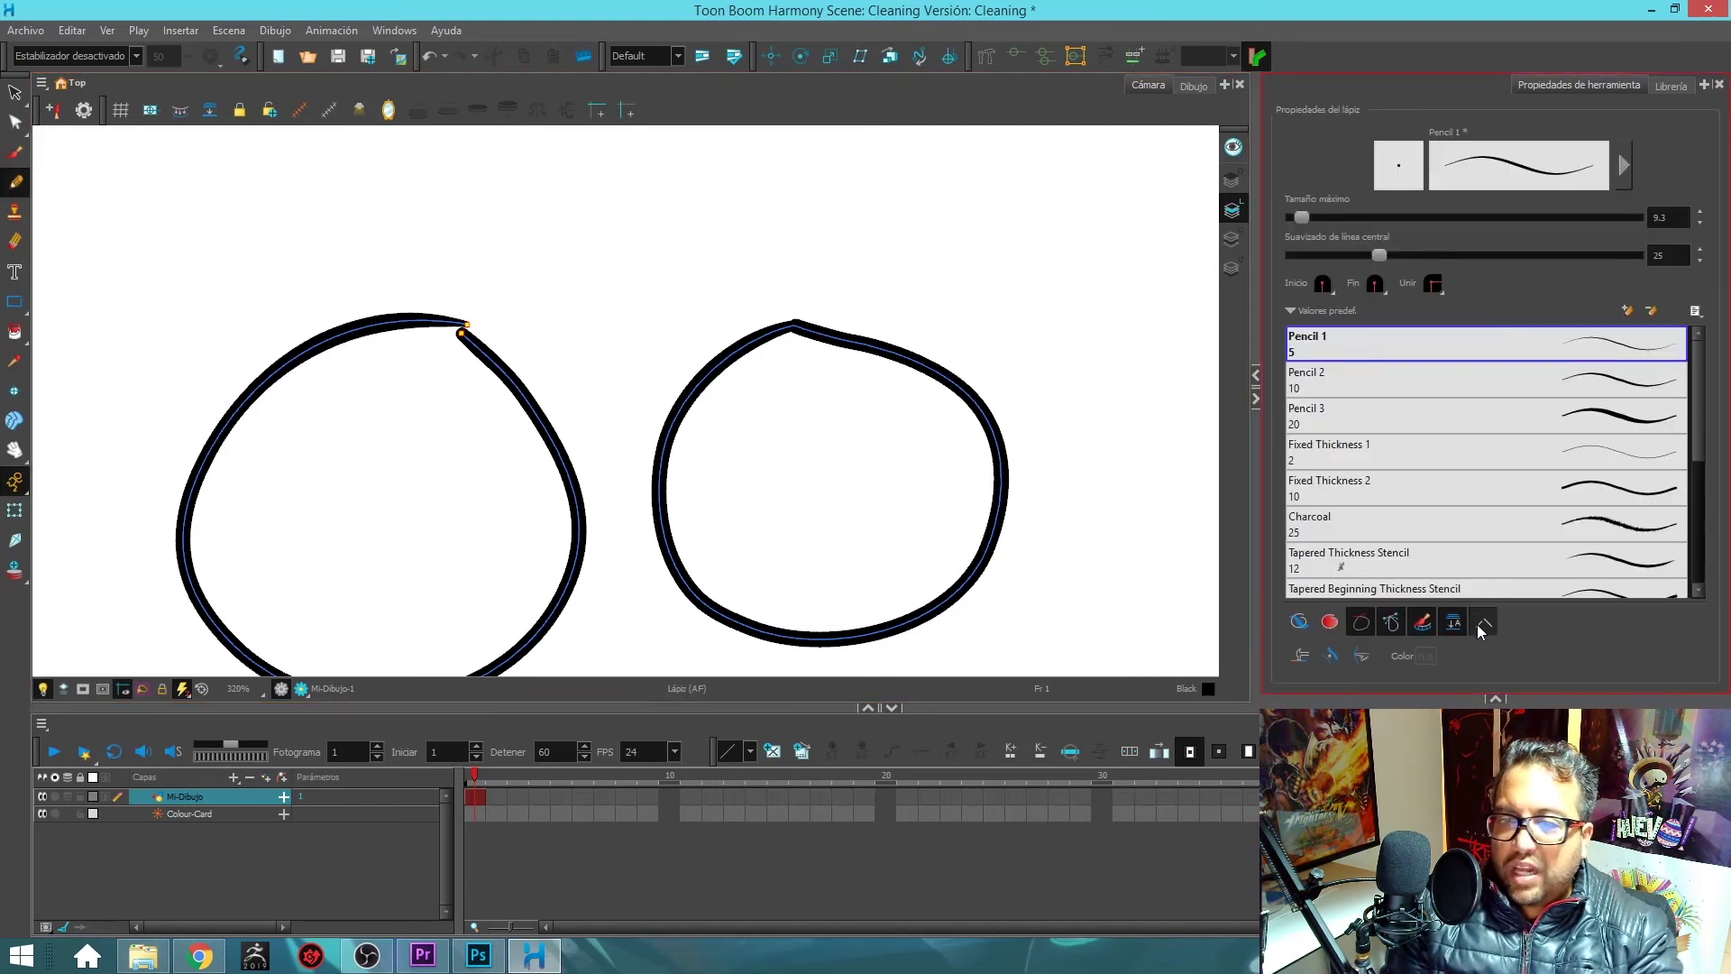
drag(830, 208, 838, 337)
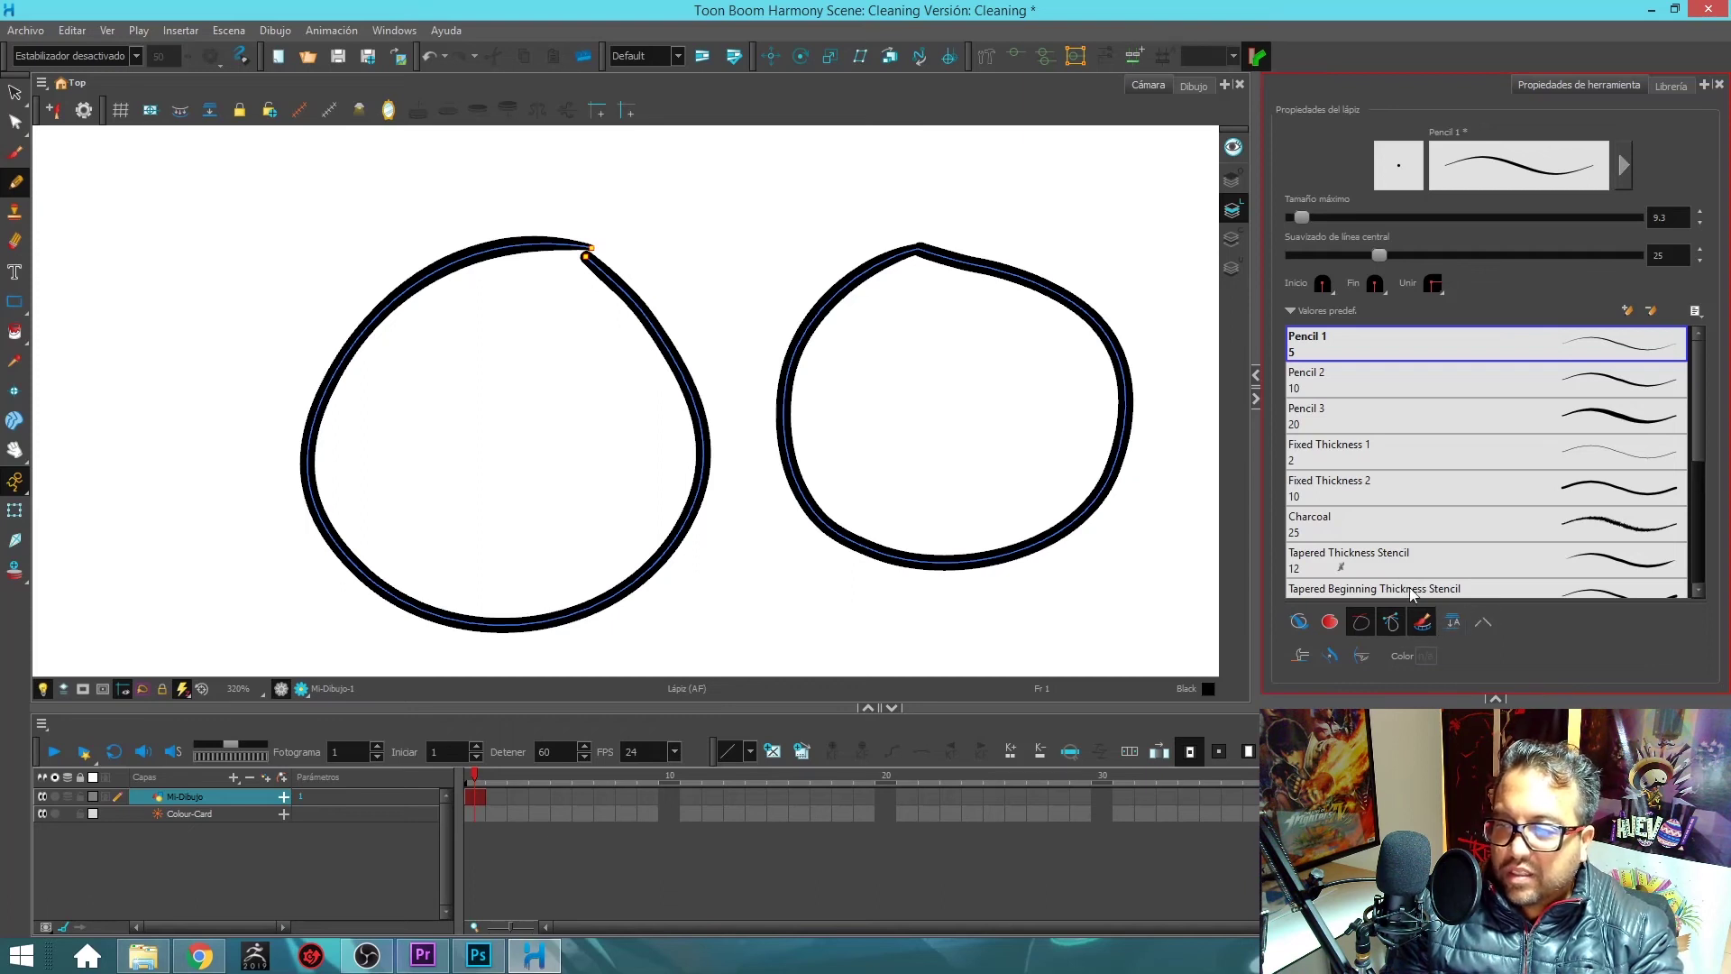
click(1330, 655)
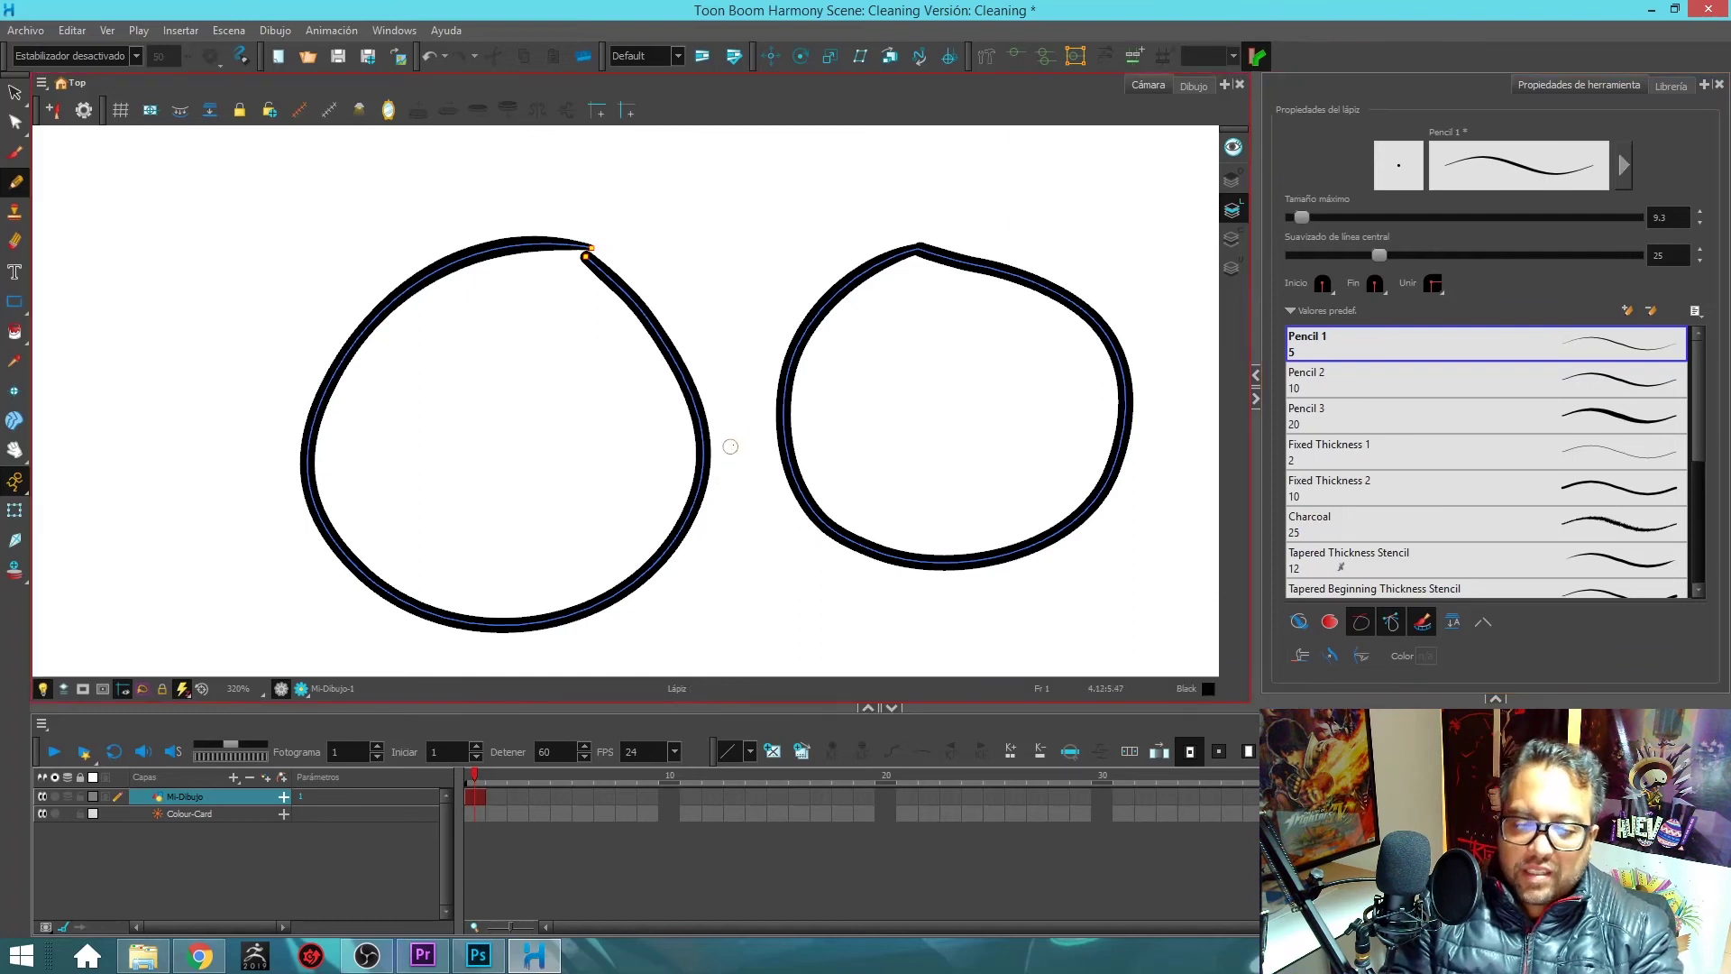
- Select and delete both loops and the stray point left behind, then return to the Pencil tool
key(alt+s)
mouse_move(131, 388)
mouse_down()
mouse_move(927, 451)
mouse_move(989, 487)
mouse_up()
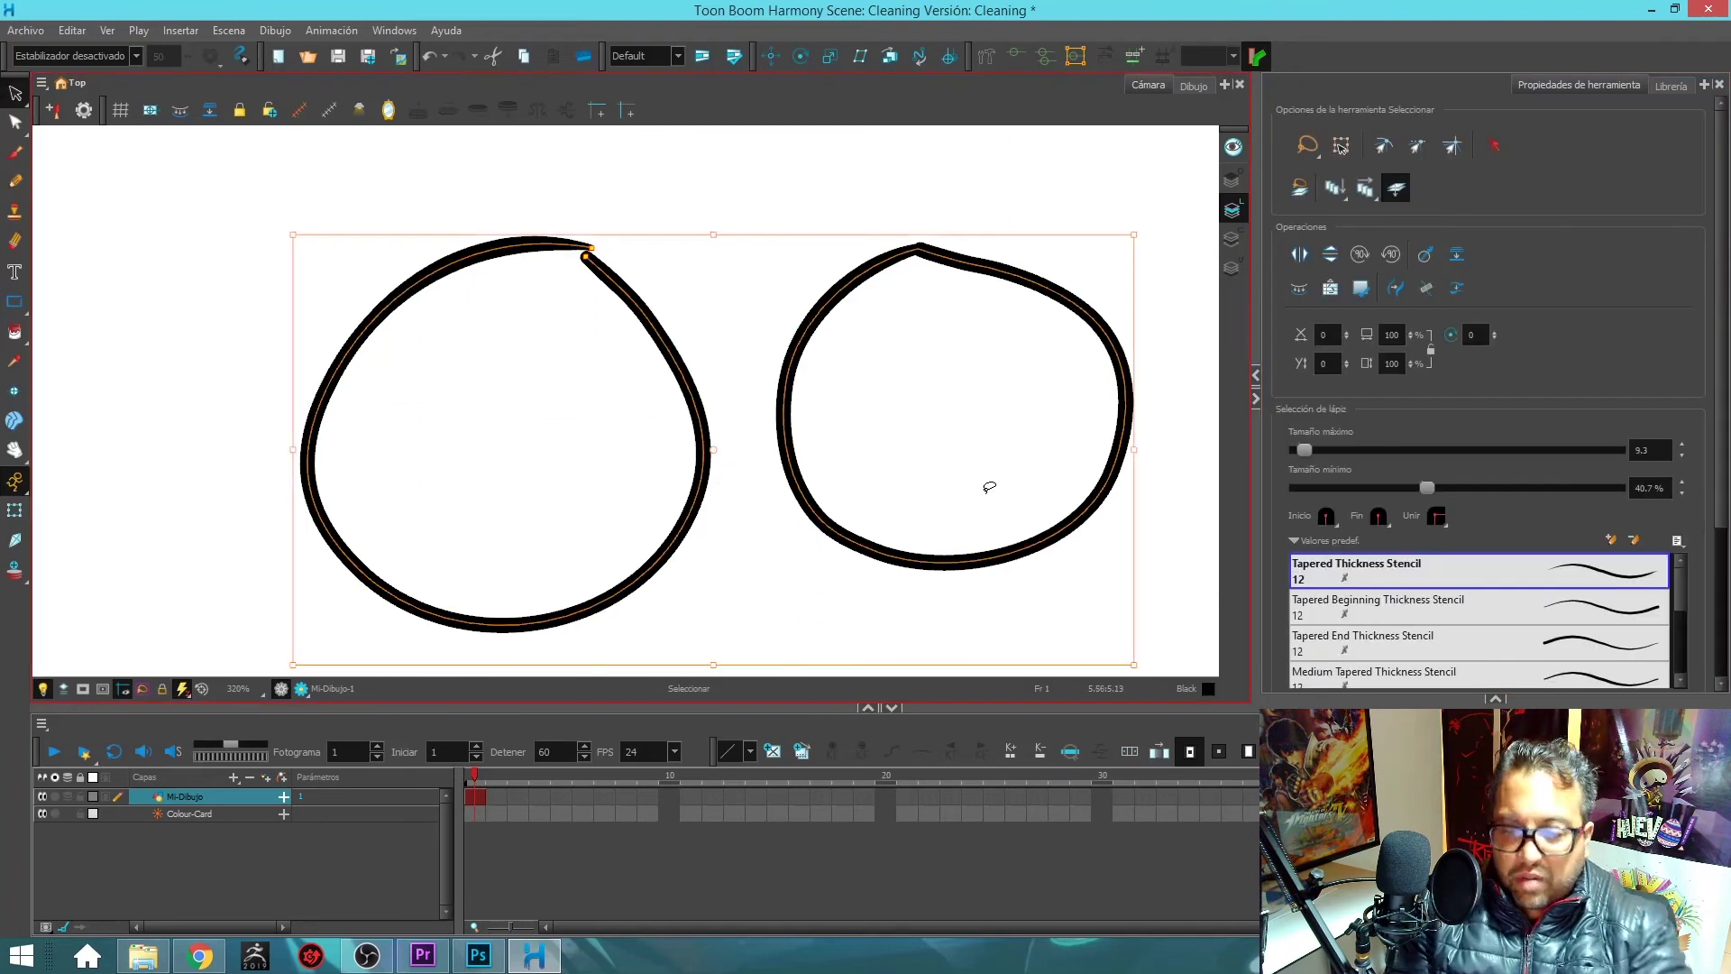
key(Delete)
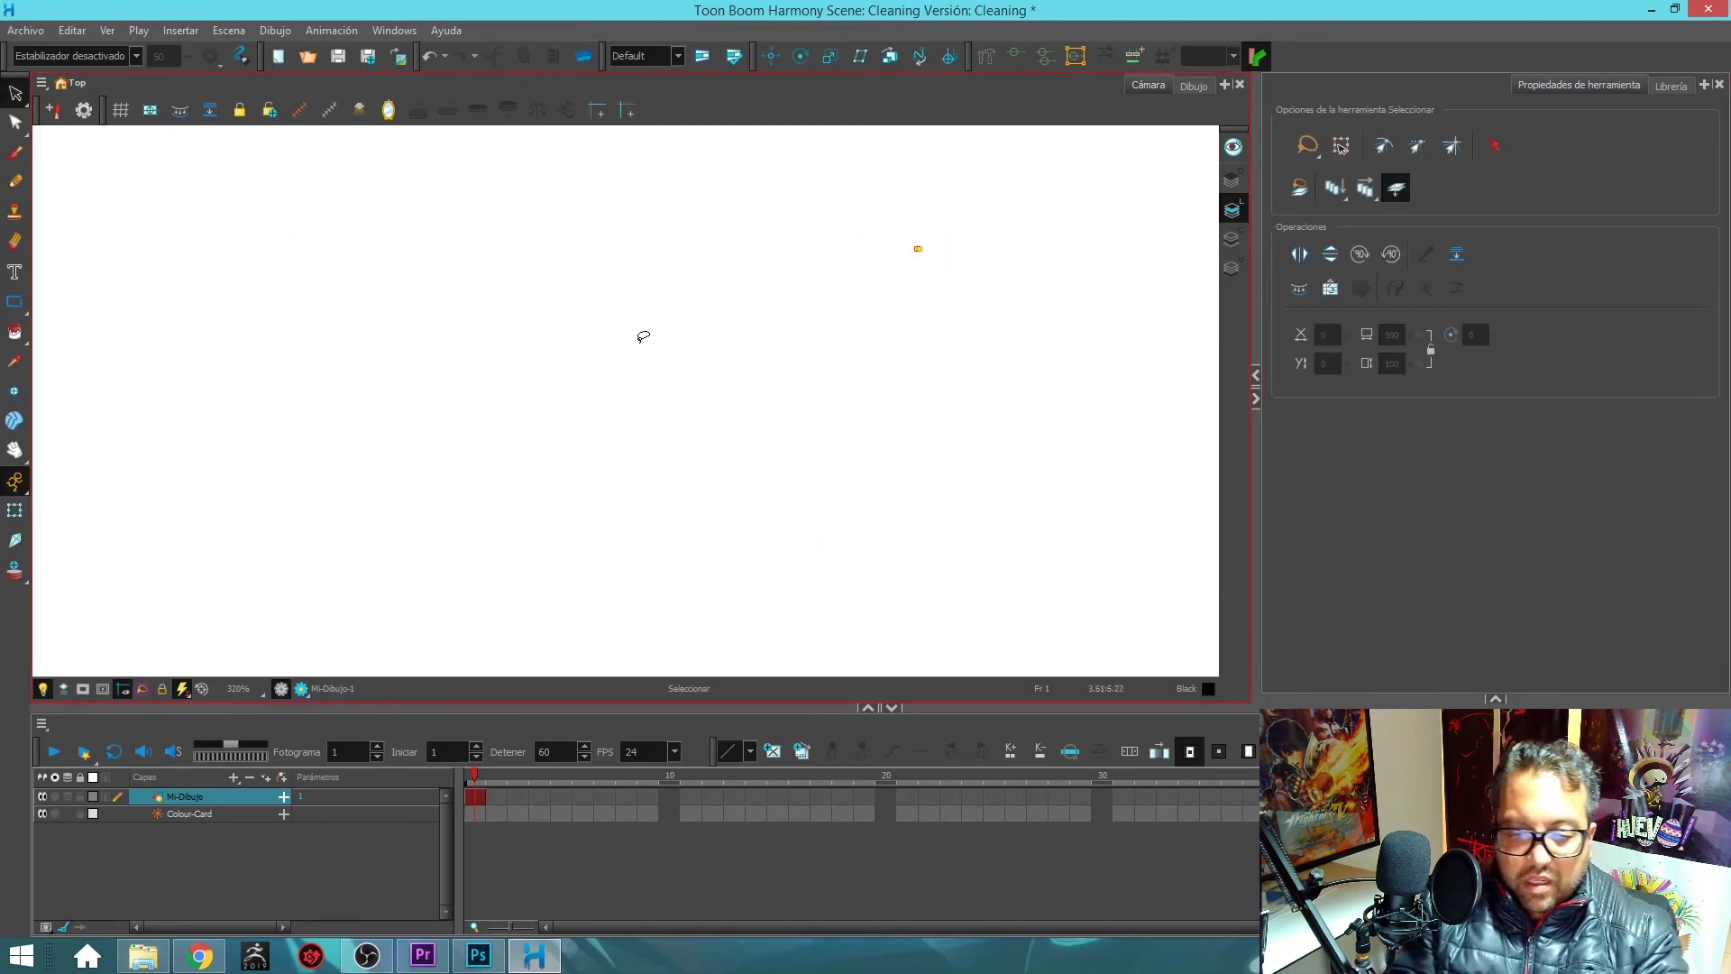
key(alt+slash)
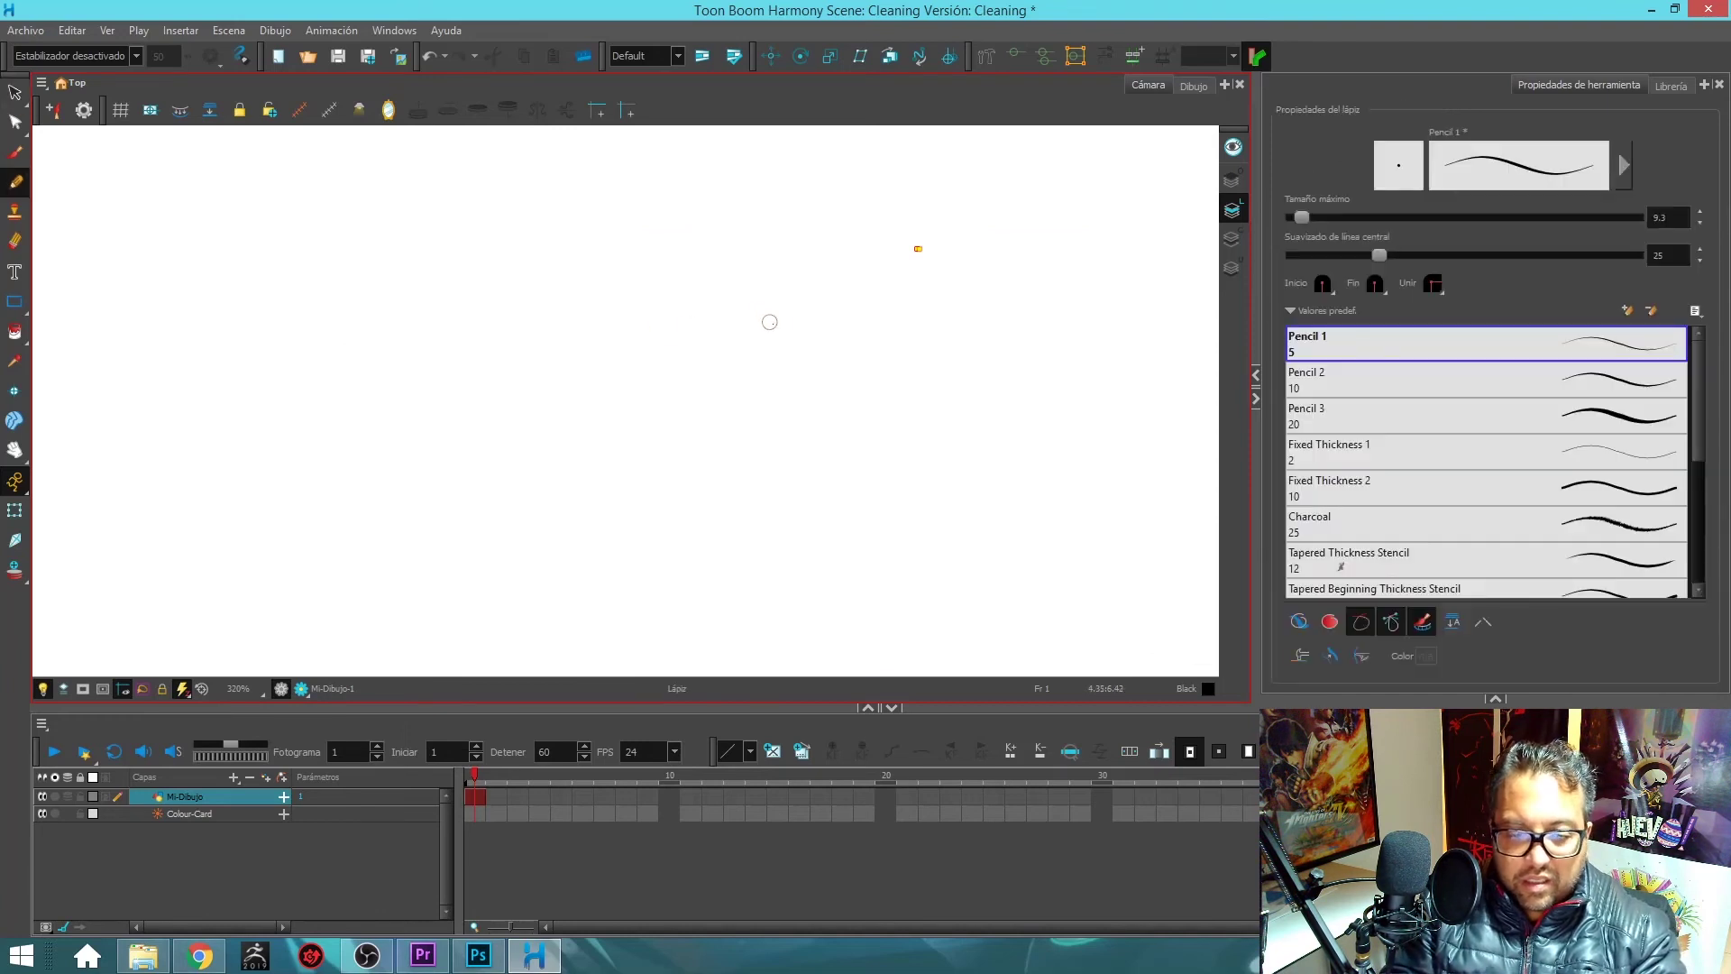
key(alt+s)
mouse_move(962, 283)
mouse_down()
mouse_move(869, 212)
mouse_move(892, 280)
mouse_up()
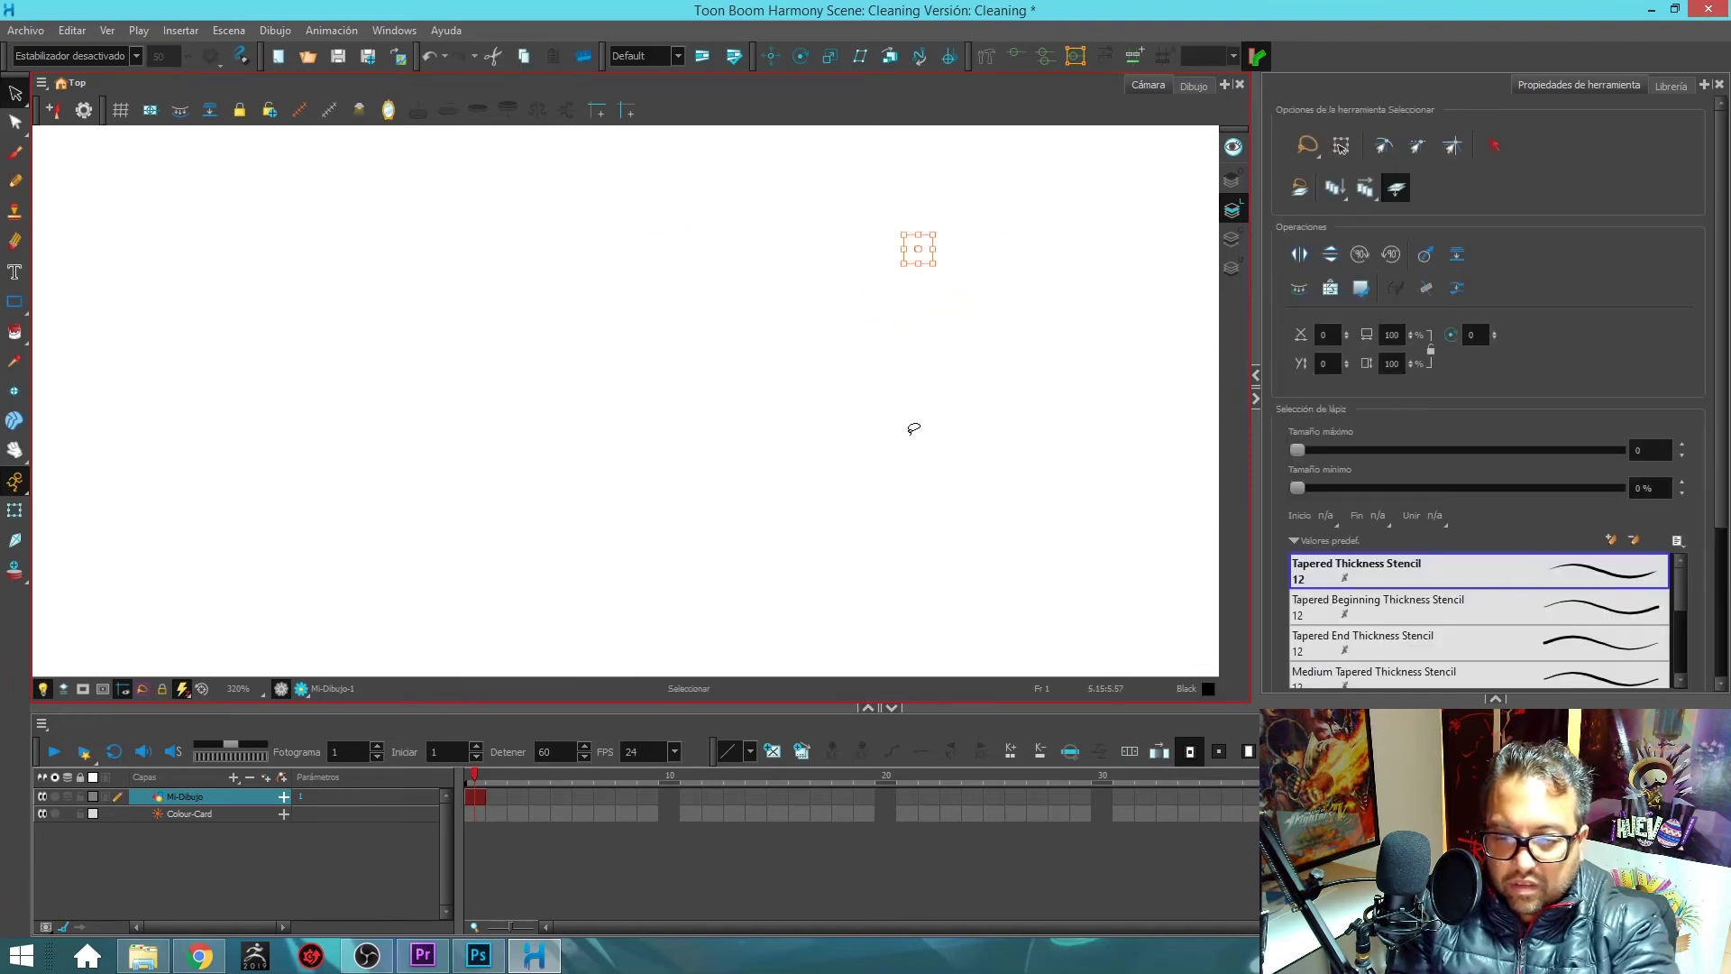
key(Delete)
key(alt+slash)
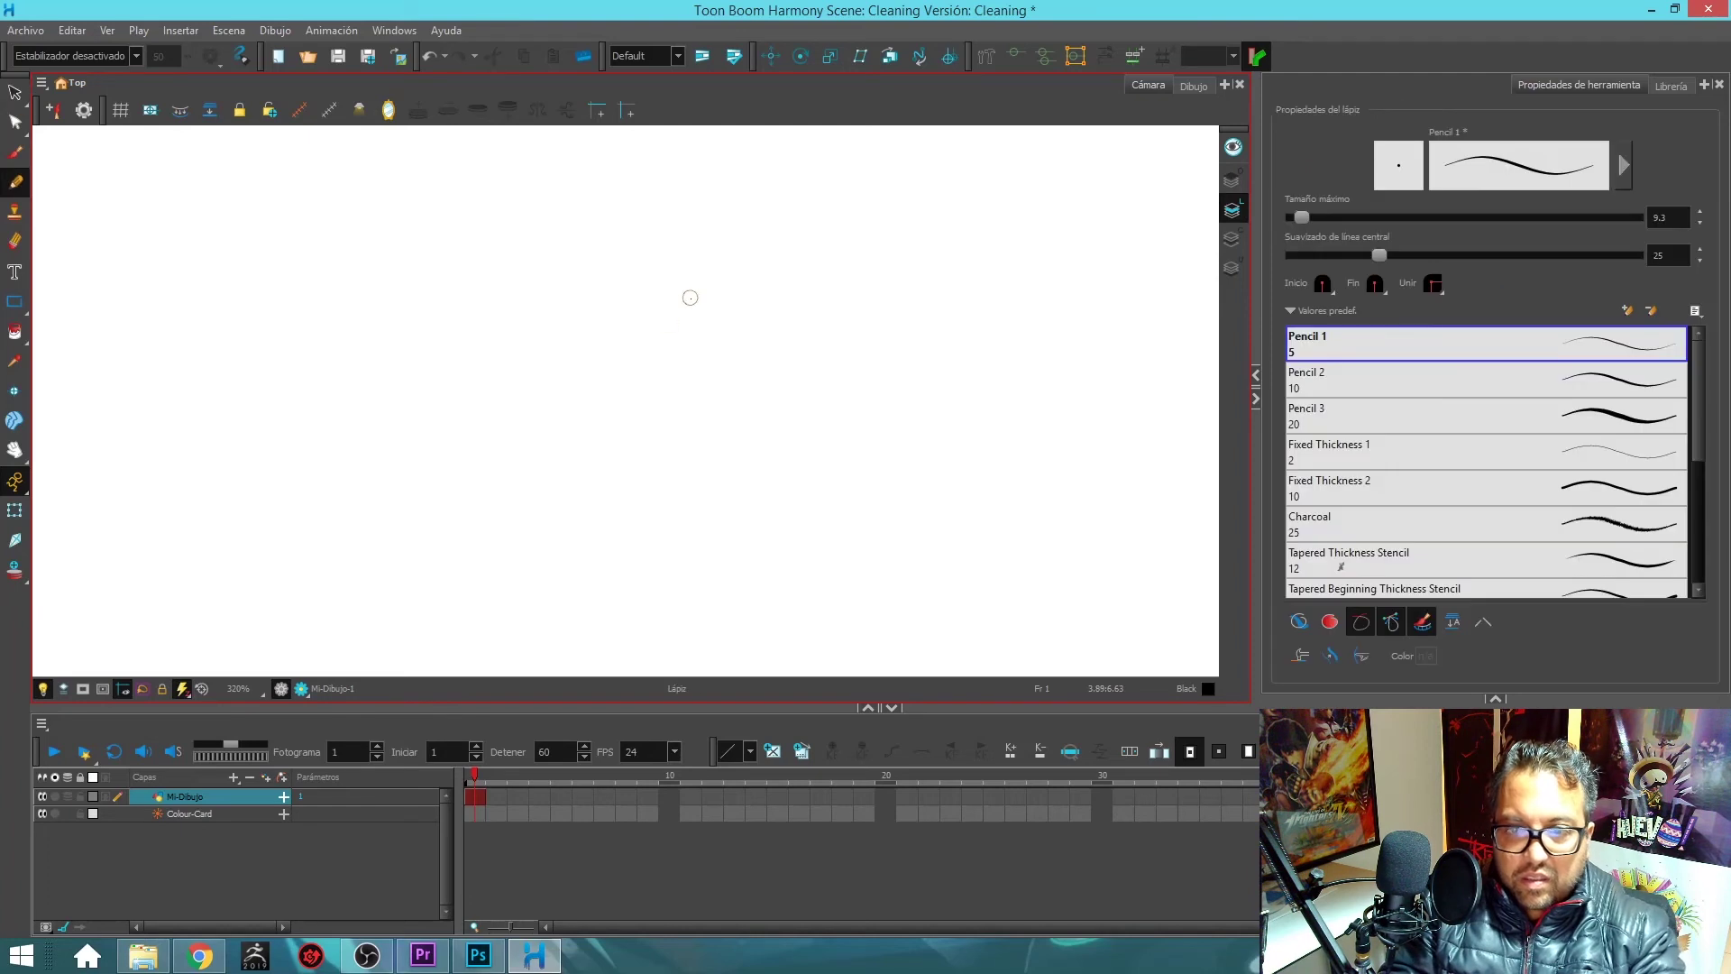
- Draw a gently arched line from three consecutive separate pencil strokes, undoing and redrawing the last one
mouse_move(359, 431)
mouse_down()
mouse_move(577, 361)
mouse_move(742, 349)
mouse_move(945, 366)
mouse_up()
key(ctrl+z)
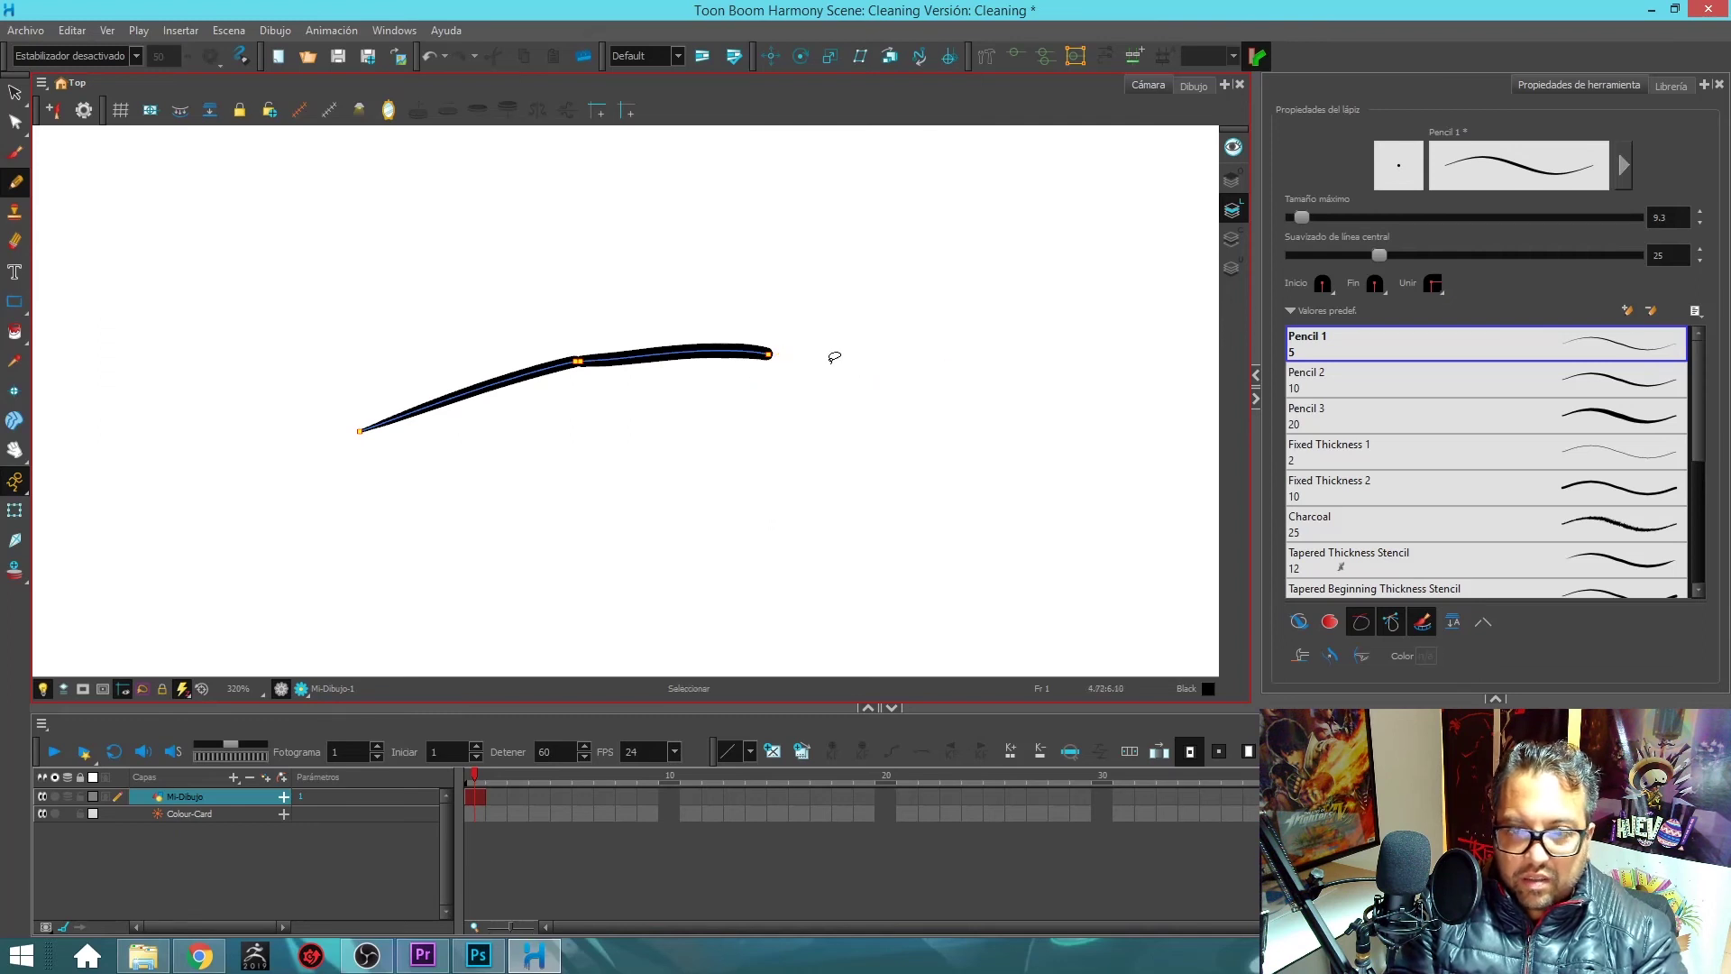
drag(774, 352, 929, 363)
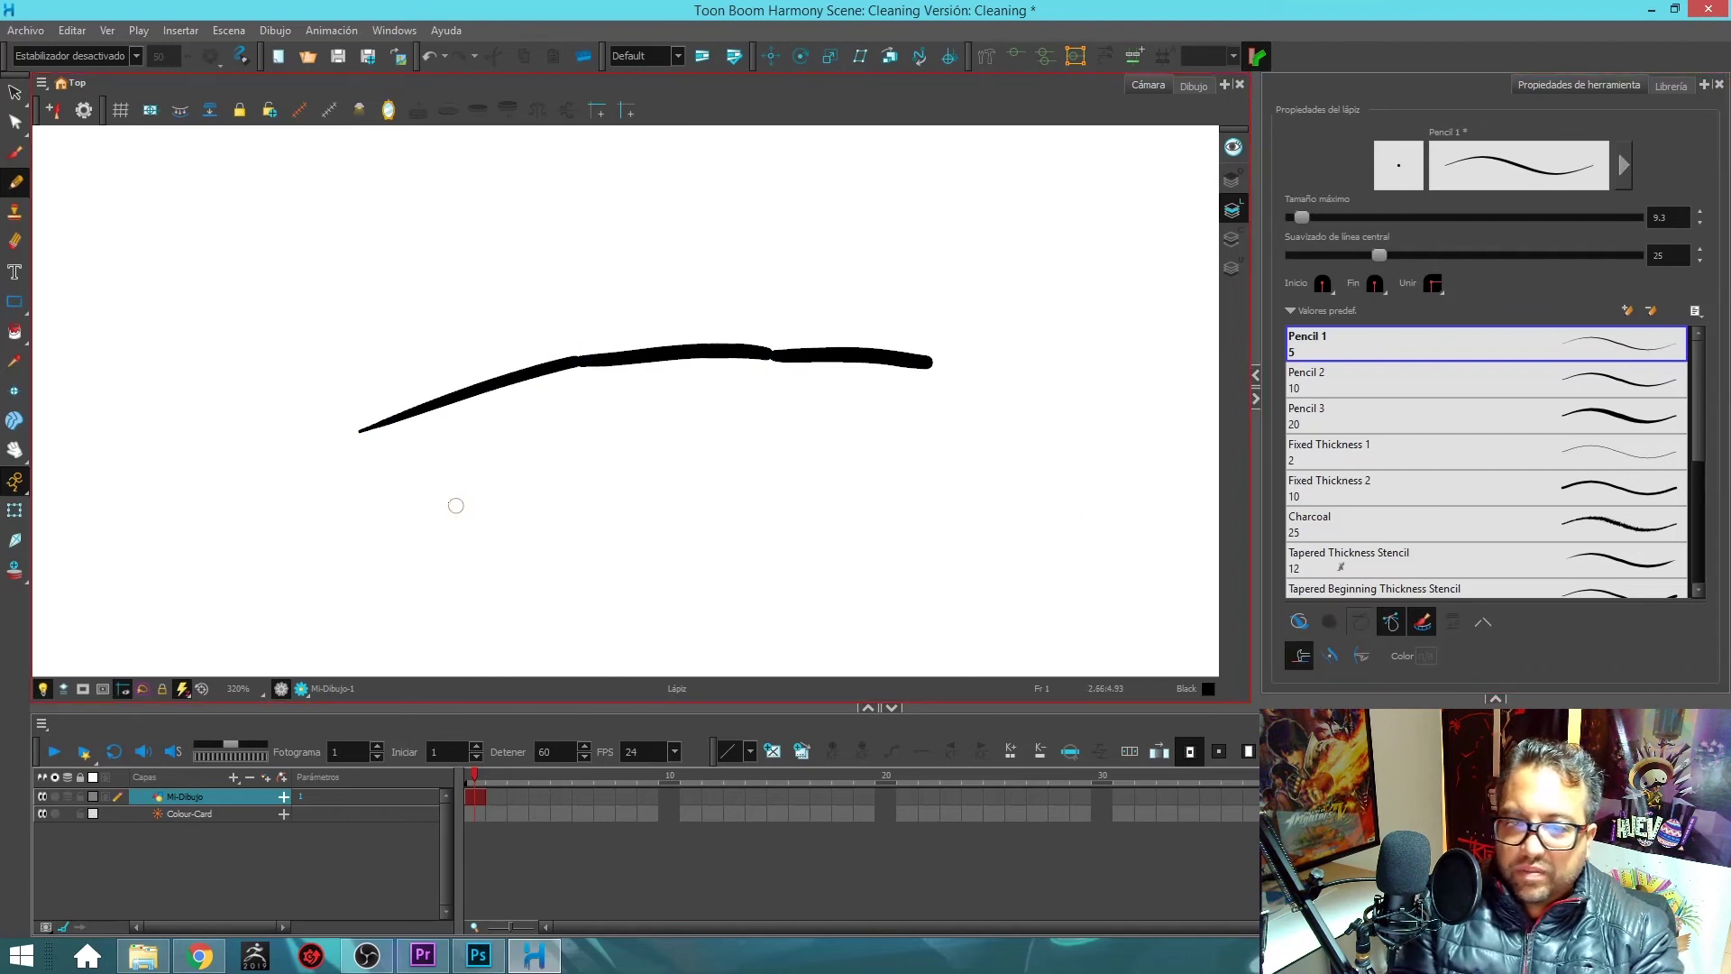
- Draw a second line below in line-building mode, extend it with a downward corner, and add an upward stroke to the first line's end
mouse_move(374, 505)
mouse_down()
mouse_move(580, 433)
mouse_move(760, 439)
mouse_move(933, 417)
mouse_up()
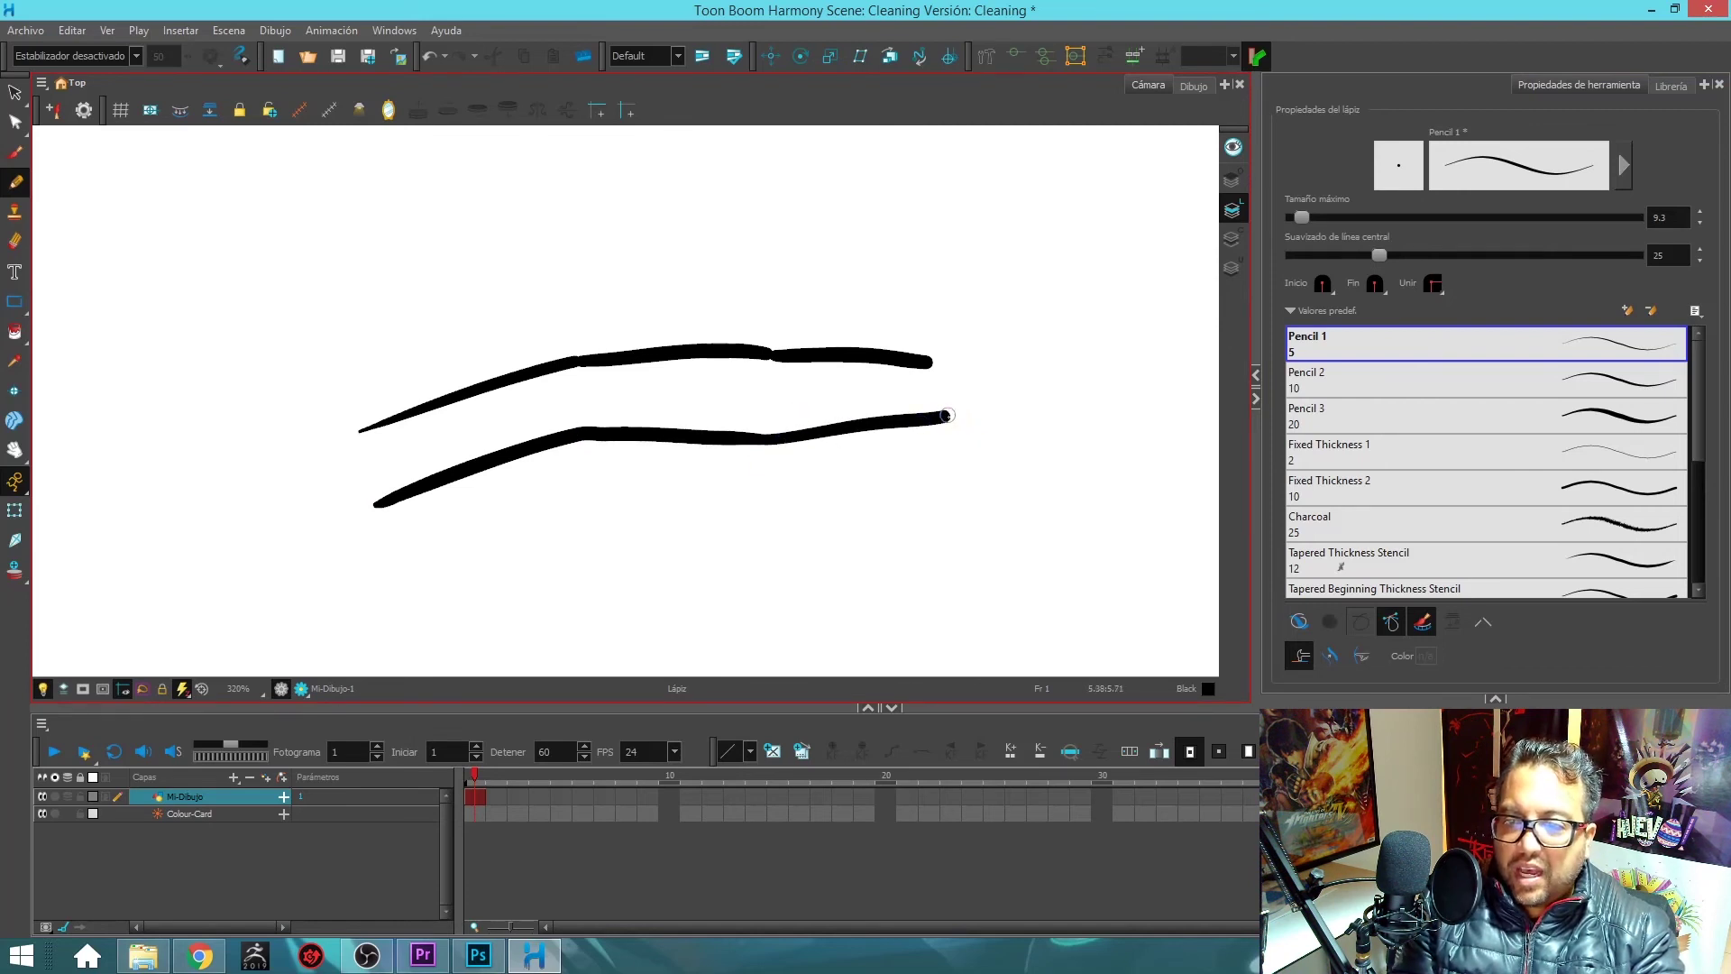
drag(947, 418, 1079, 413)
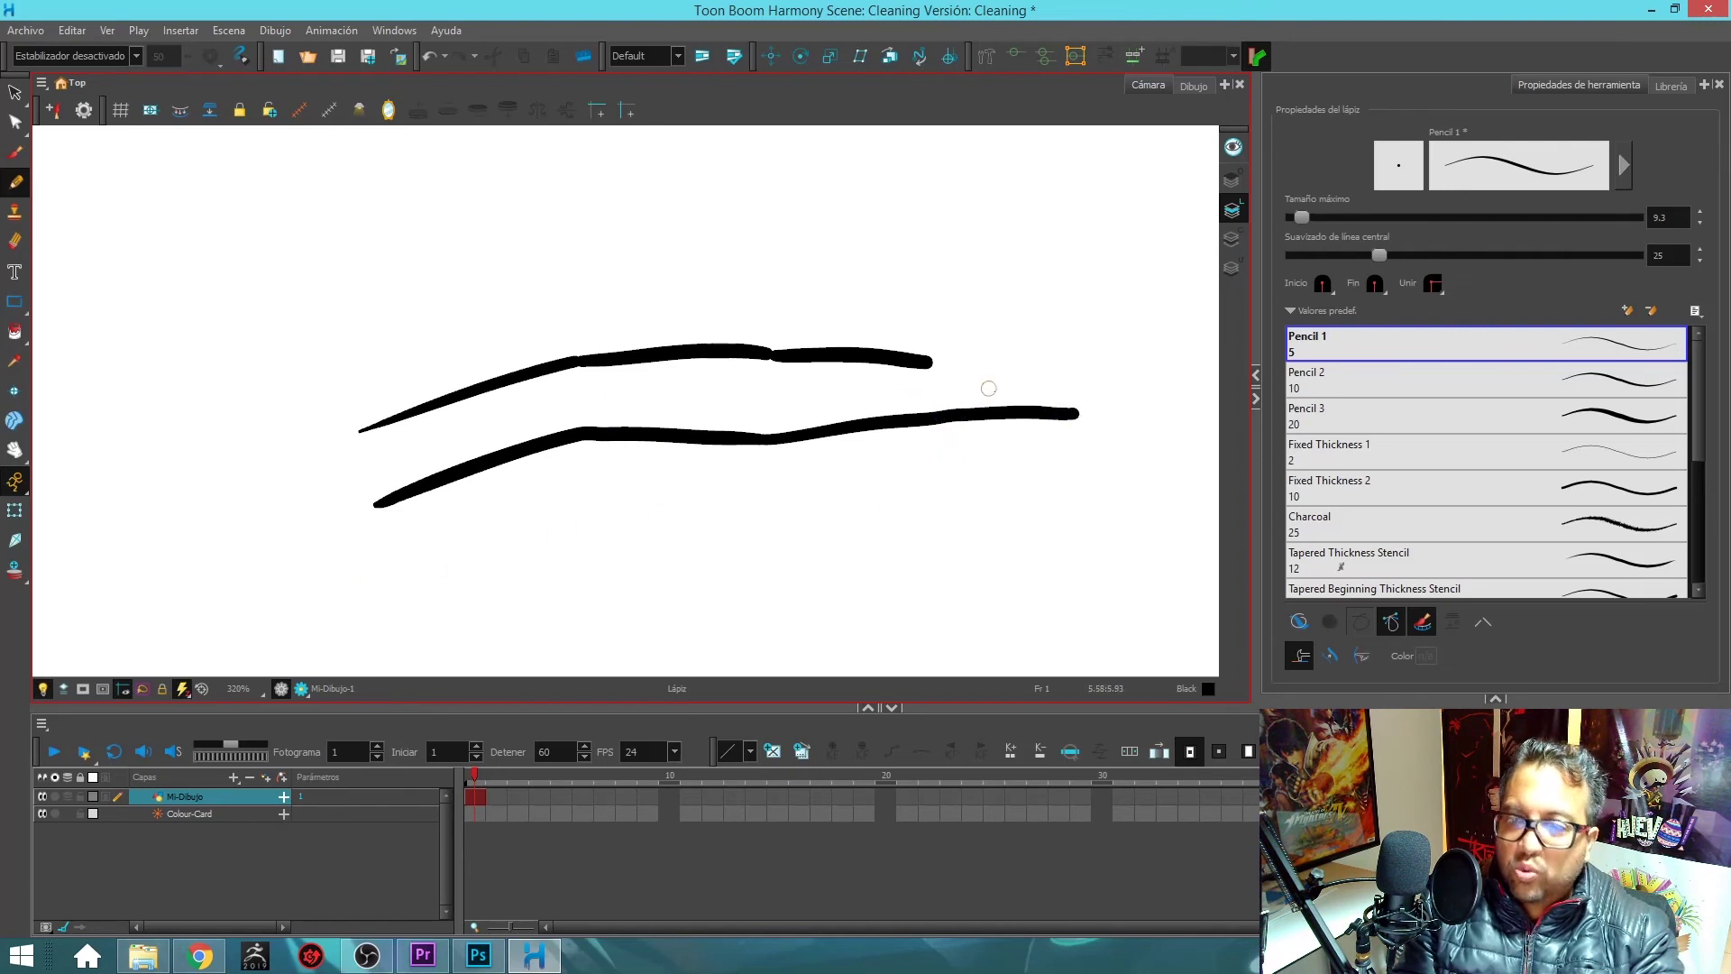
mouse_move(1073, 415)
mouse_down()
mouse_move(1074, 482)
mouse_move(1035, 545)
mouse_up()
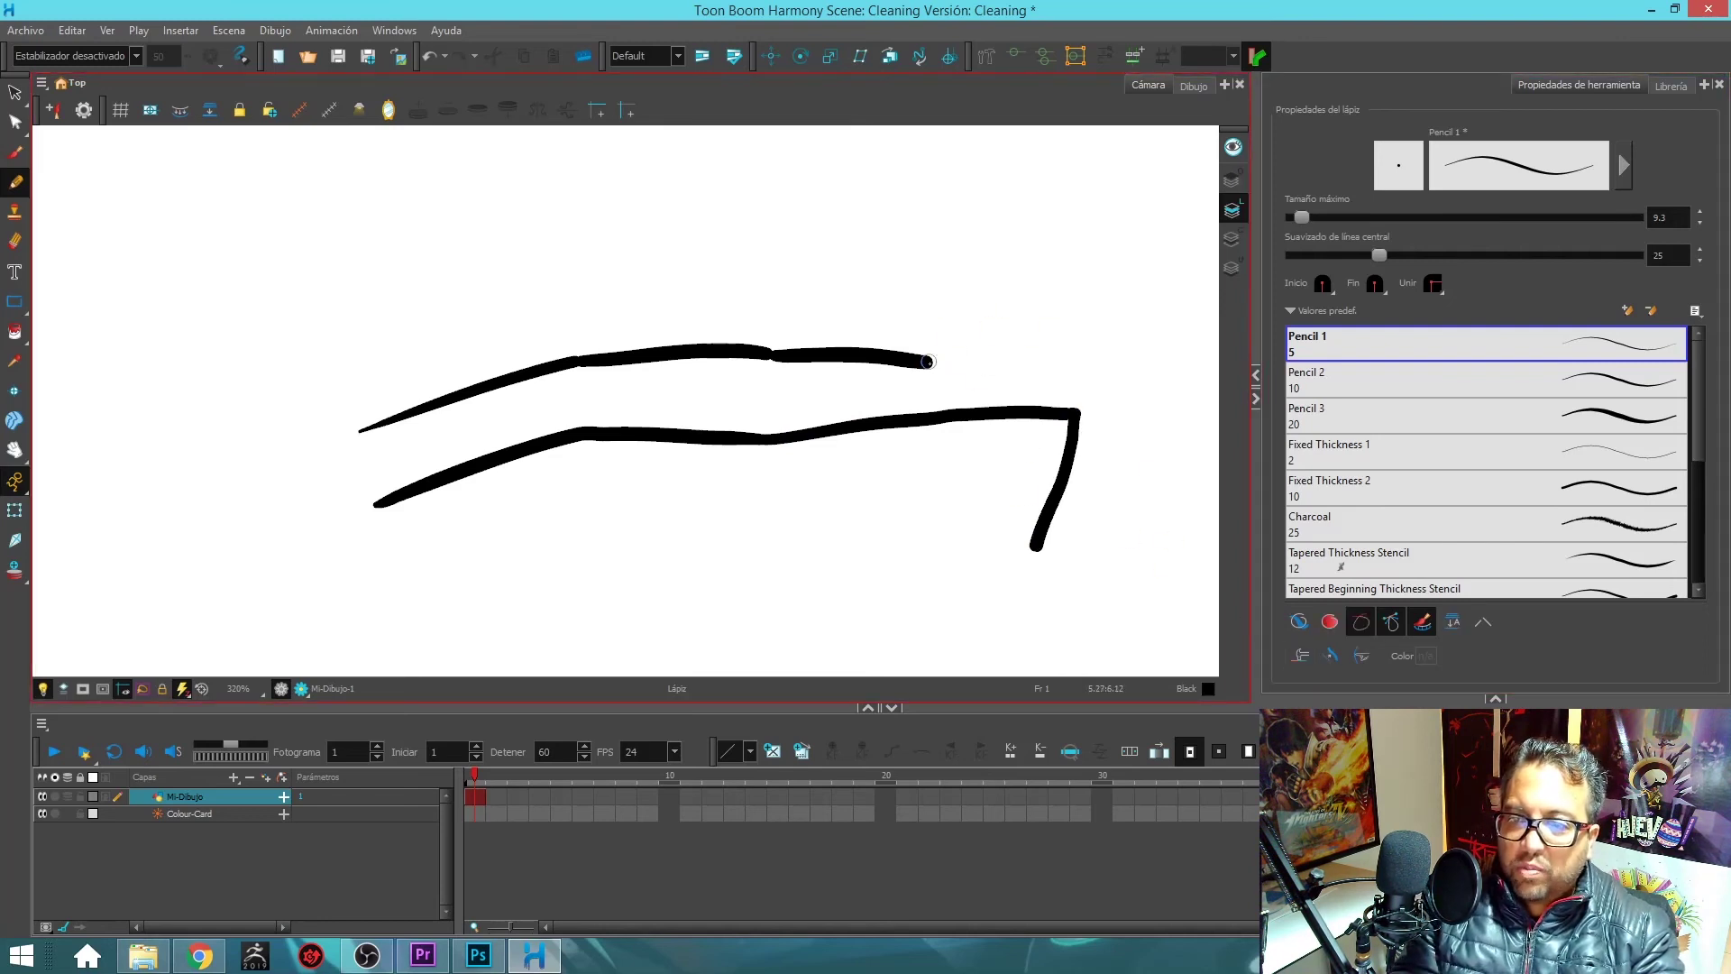
drag(930, 363, 958, 268)
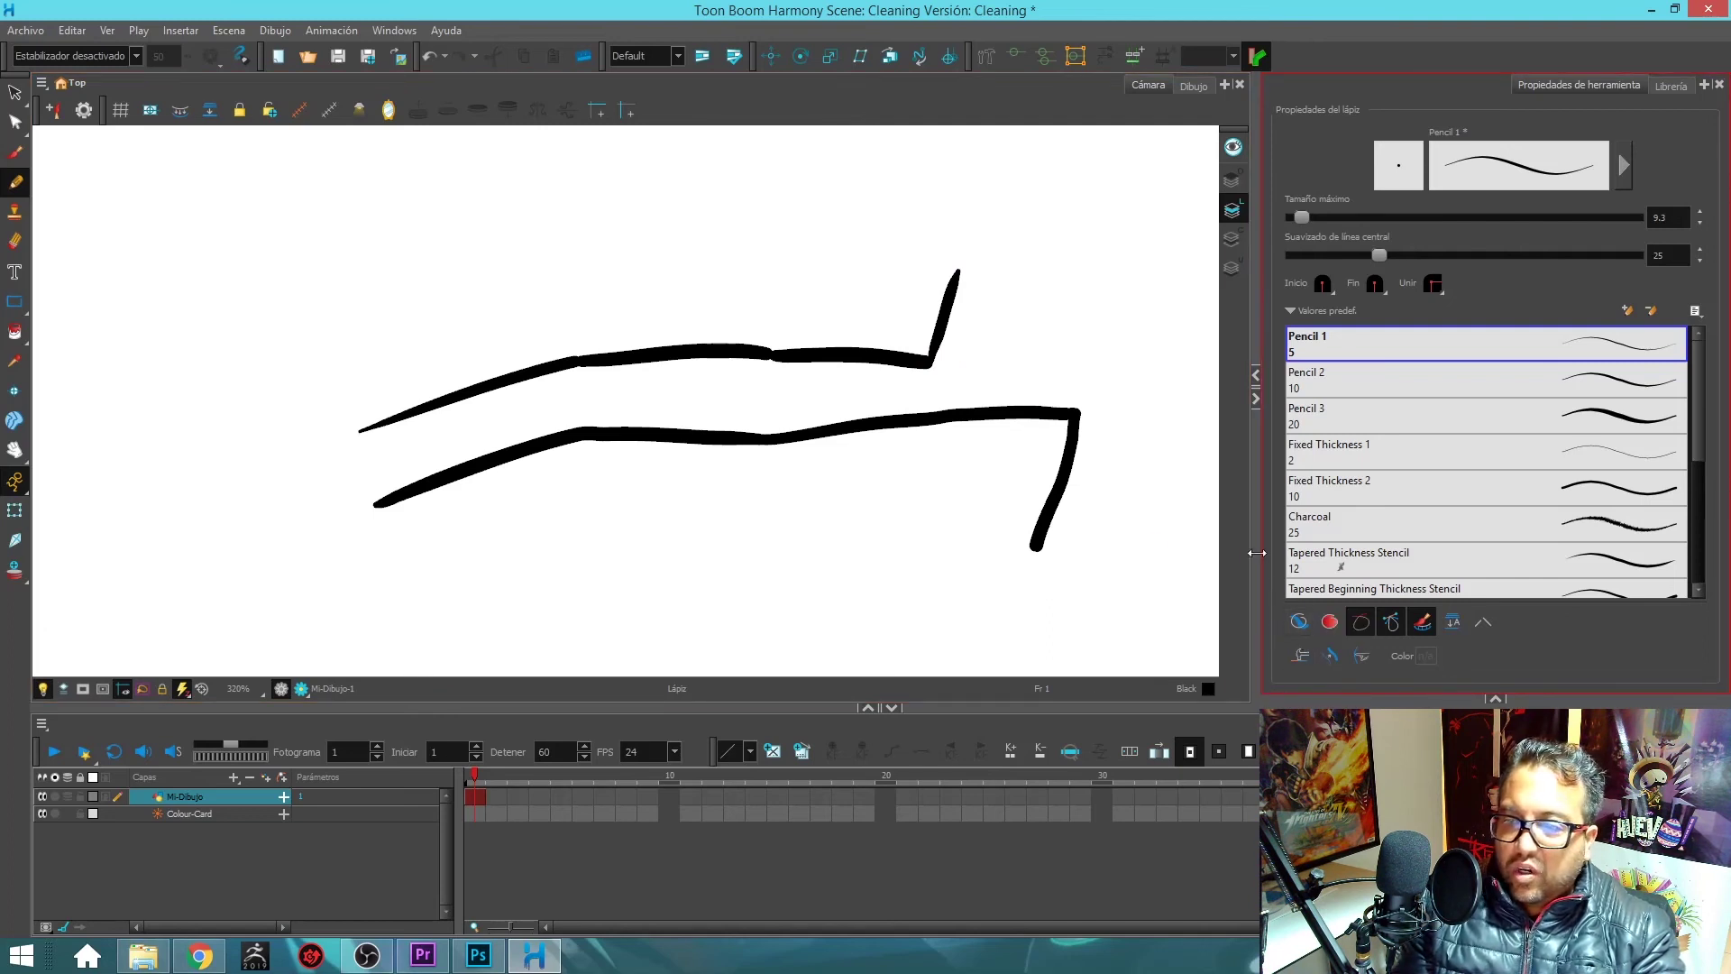
- Select all the drawn lines and delete them
key(alt+s)
mouse_move(938, 276)
mouse_down()
mouse_move(560, 611)
mouse_move(1003, 364)
mouse_up()
key(Delete)
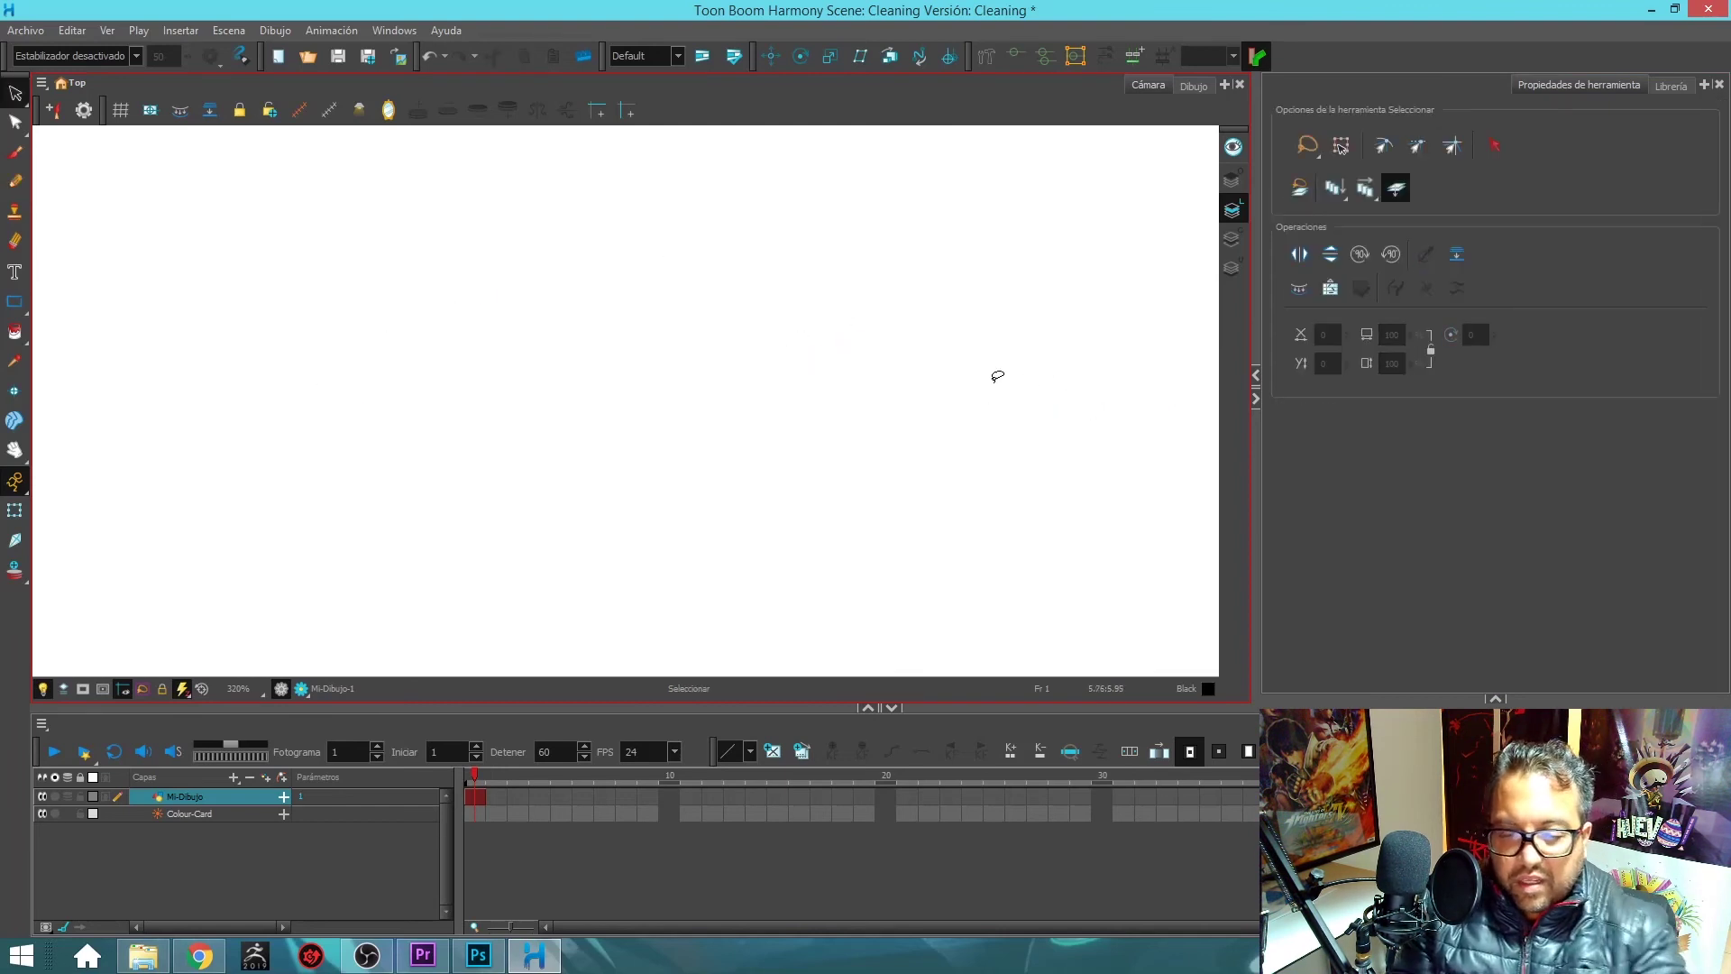
- Draw a large S-shaped pencil curve, undoing the first attempt and redrawing it
key(alt+p)
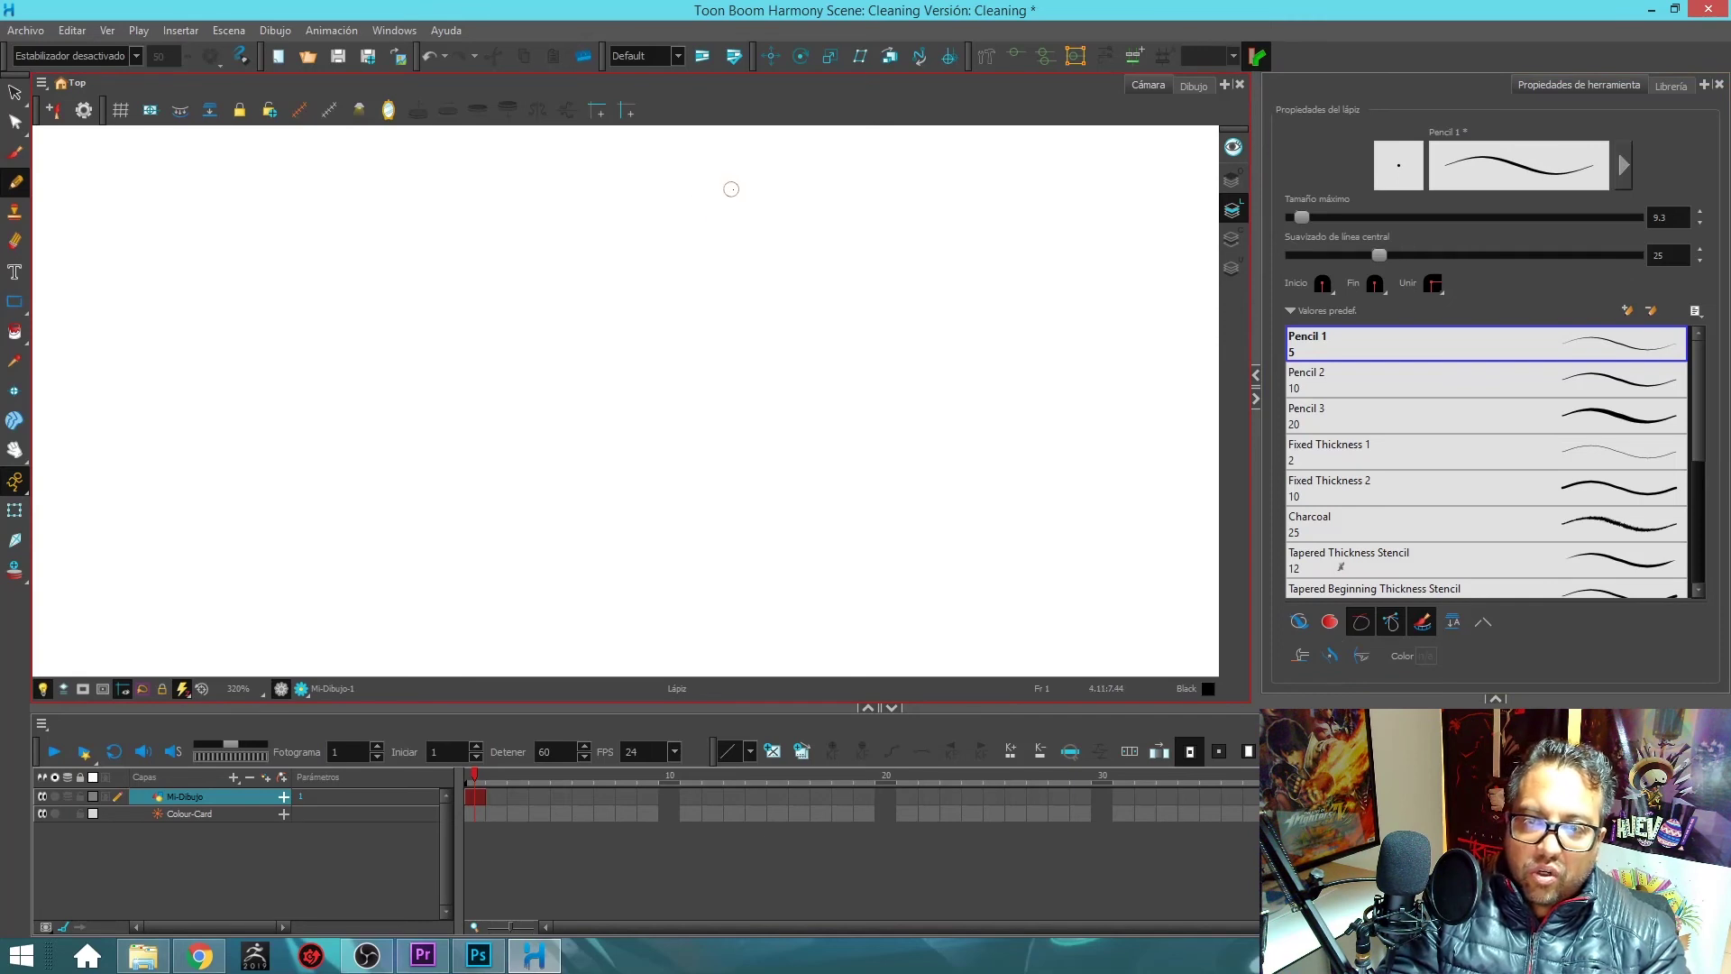
mouse_move(708, 202)
mouse_down()
mouse_move(645, 244)
mouse_move(607, 335)
mouse_move(749, 342)
mouse_move(825, 466)
mouse_move(614, 561)
mouse_up()
key(ctrl+z)
mouse_move(742, 210)
mouse_down()
mouse_move(675, 296)
mouse_move(812, 291)
mouse_move(900, 411)
mouse_move(646, 488)
mouse_up()
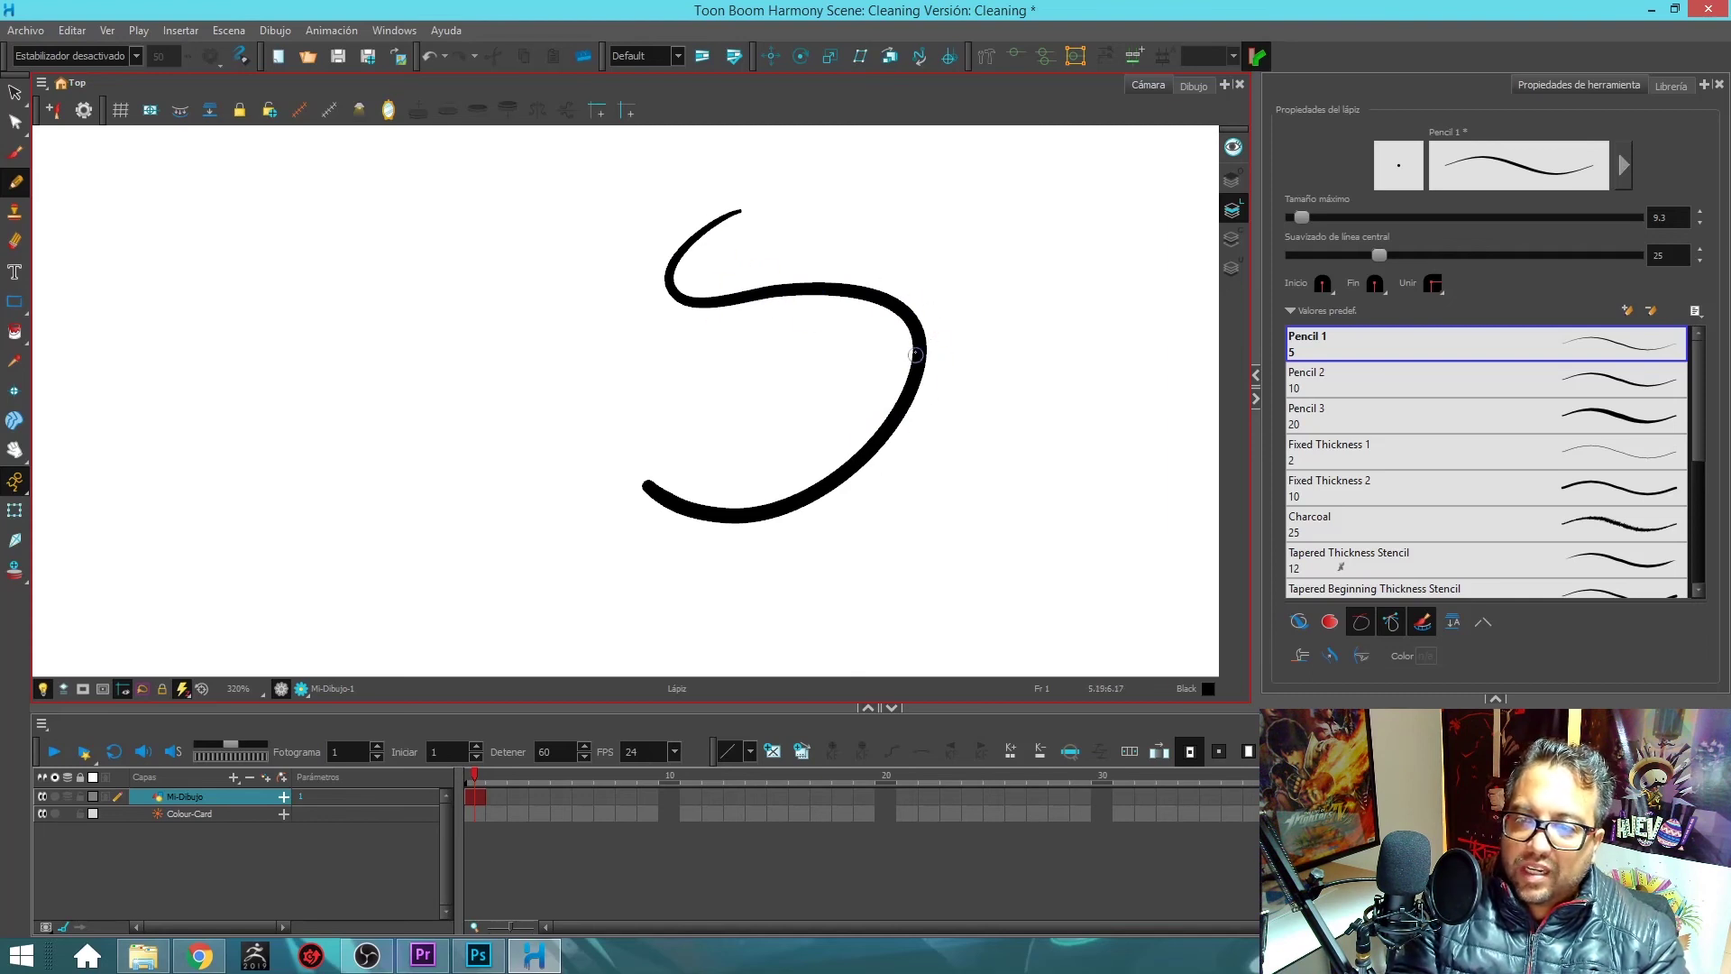
- Thicken the outer bend of the S curve by painting over it in the pencil's yellow-marked thickening mode, then leave that mode
click(1330, 658)
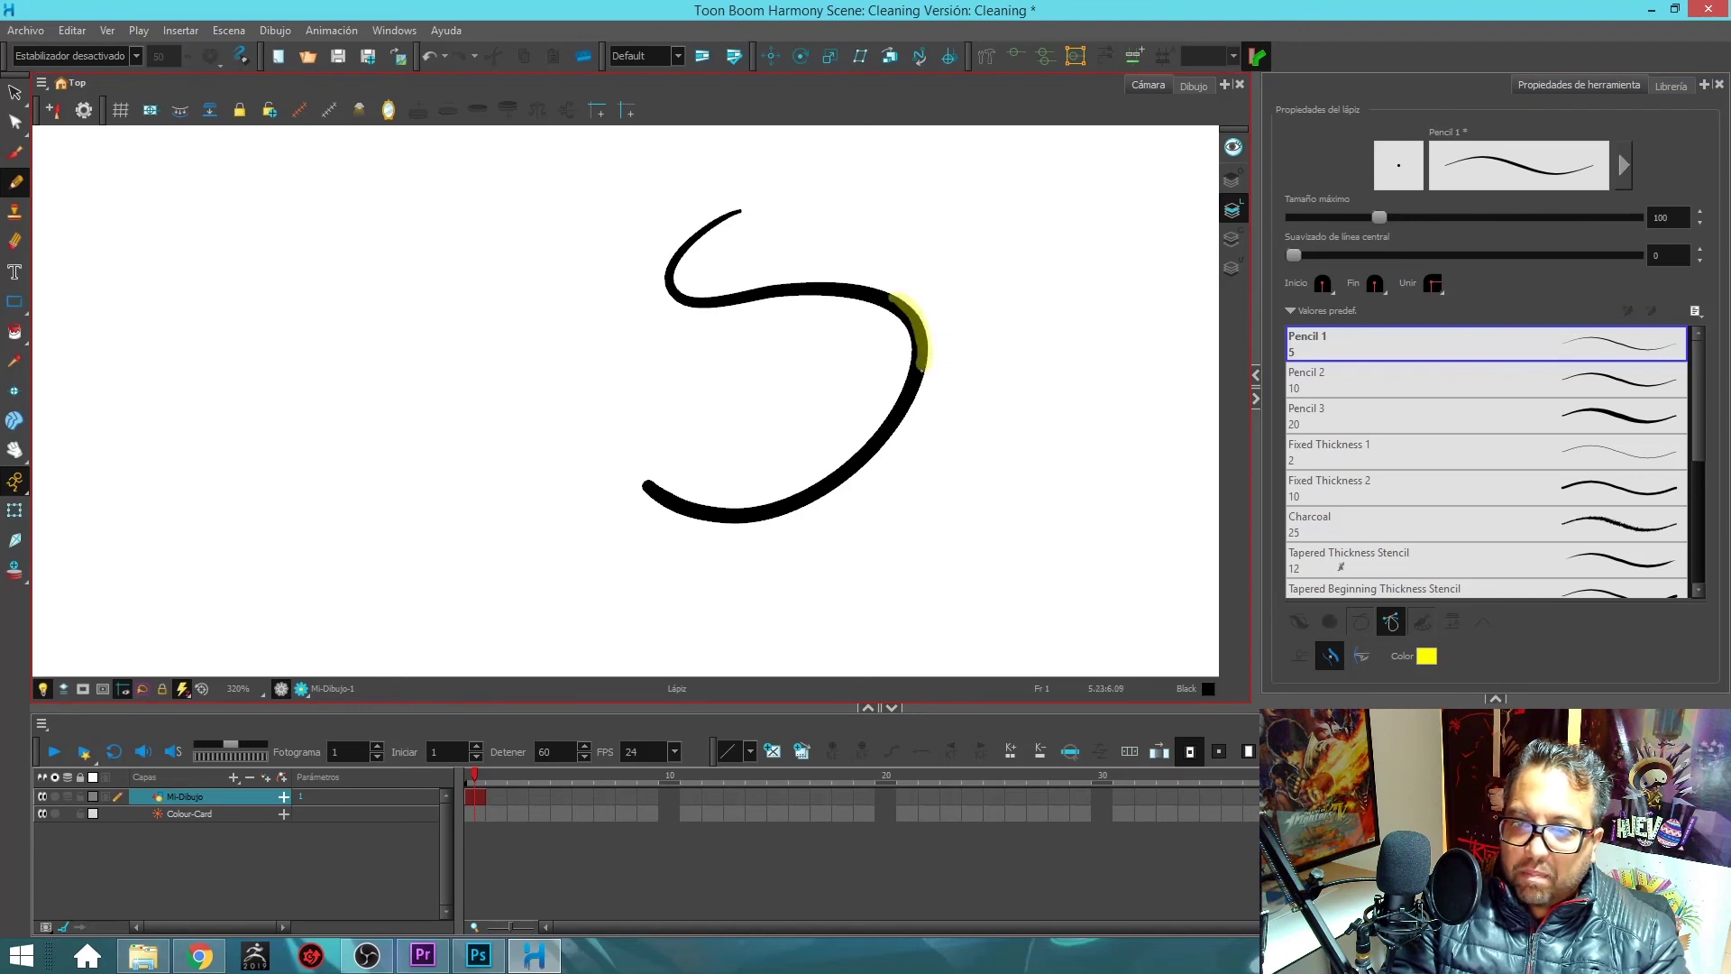
drag(919, 340, 900, 305)
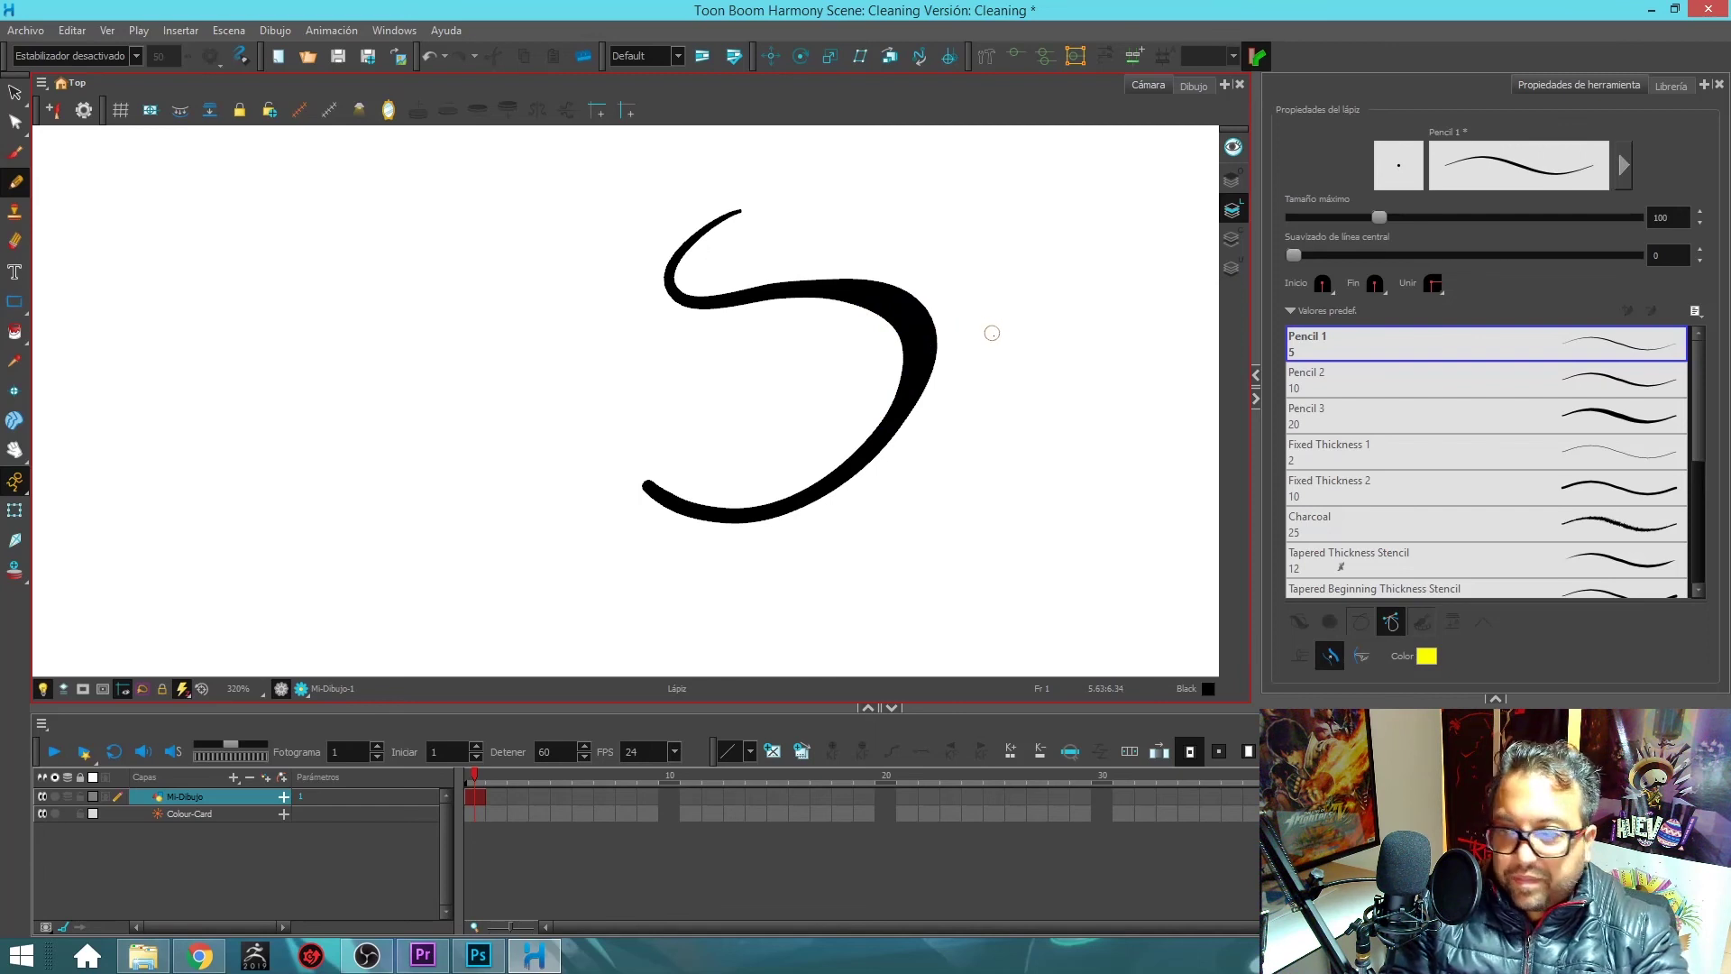
click(1331, 658)
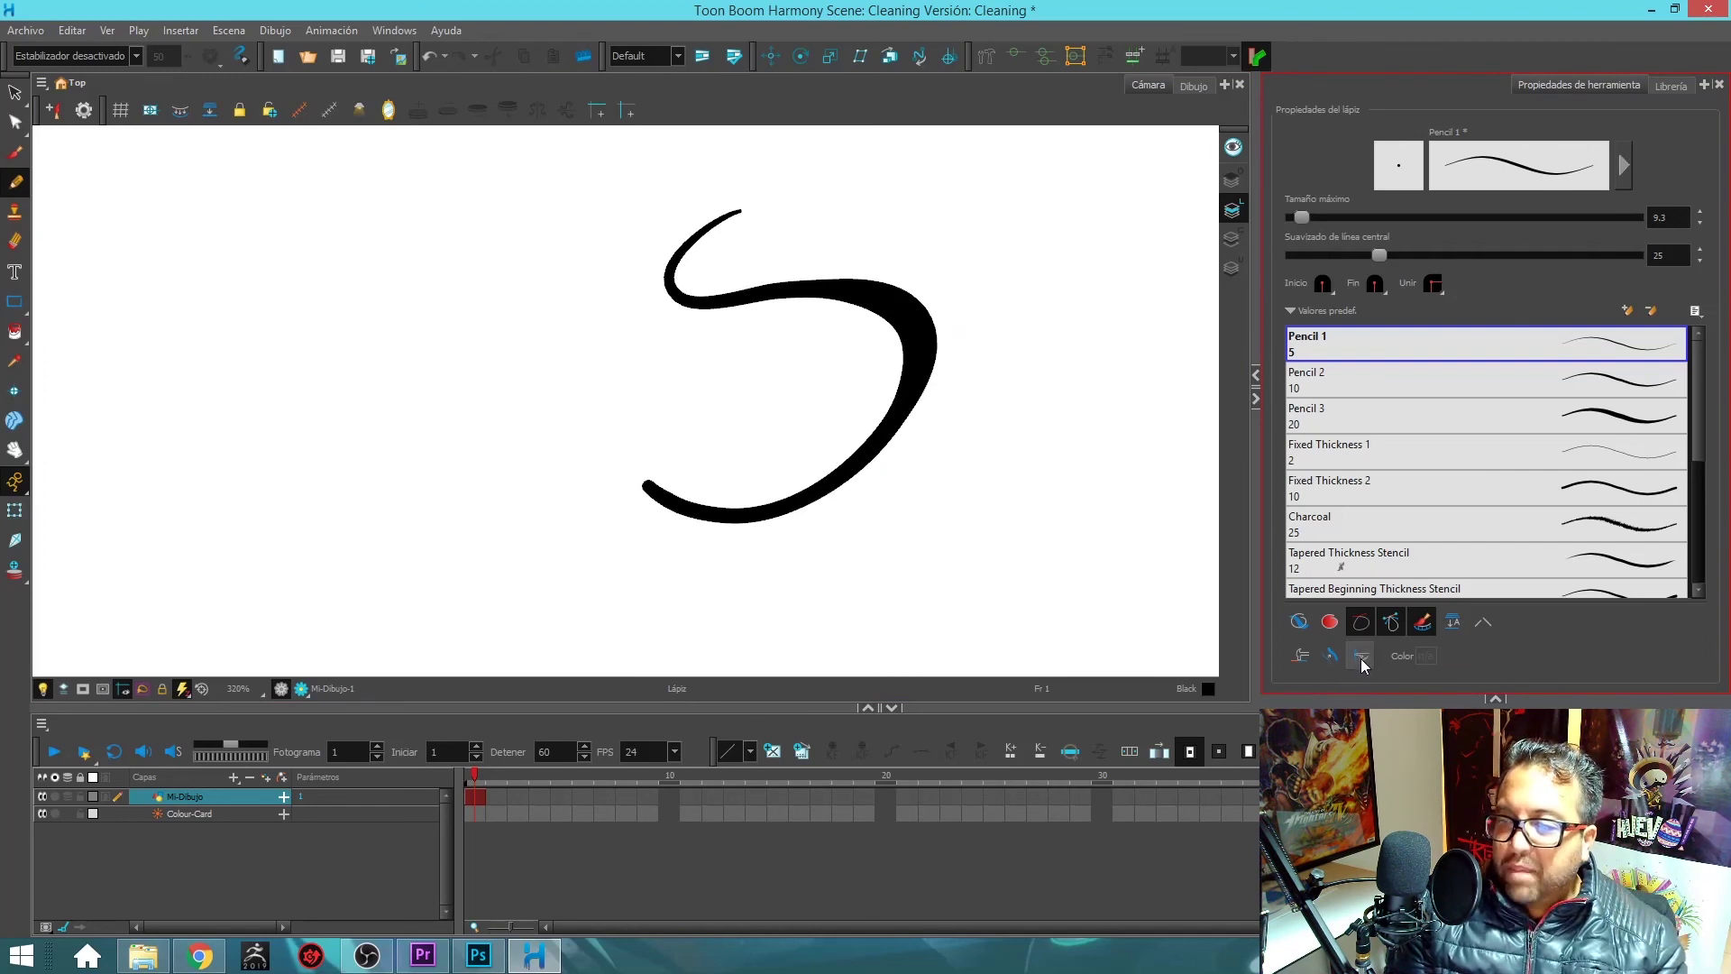
- Push the right-hand bend of the S curve farther outward with several short strokes in the pencil's line-pushing mode
click(1361, 658)
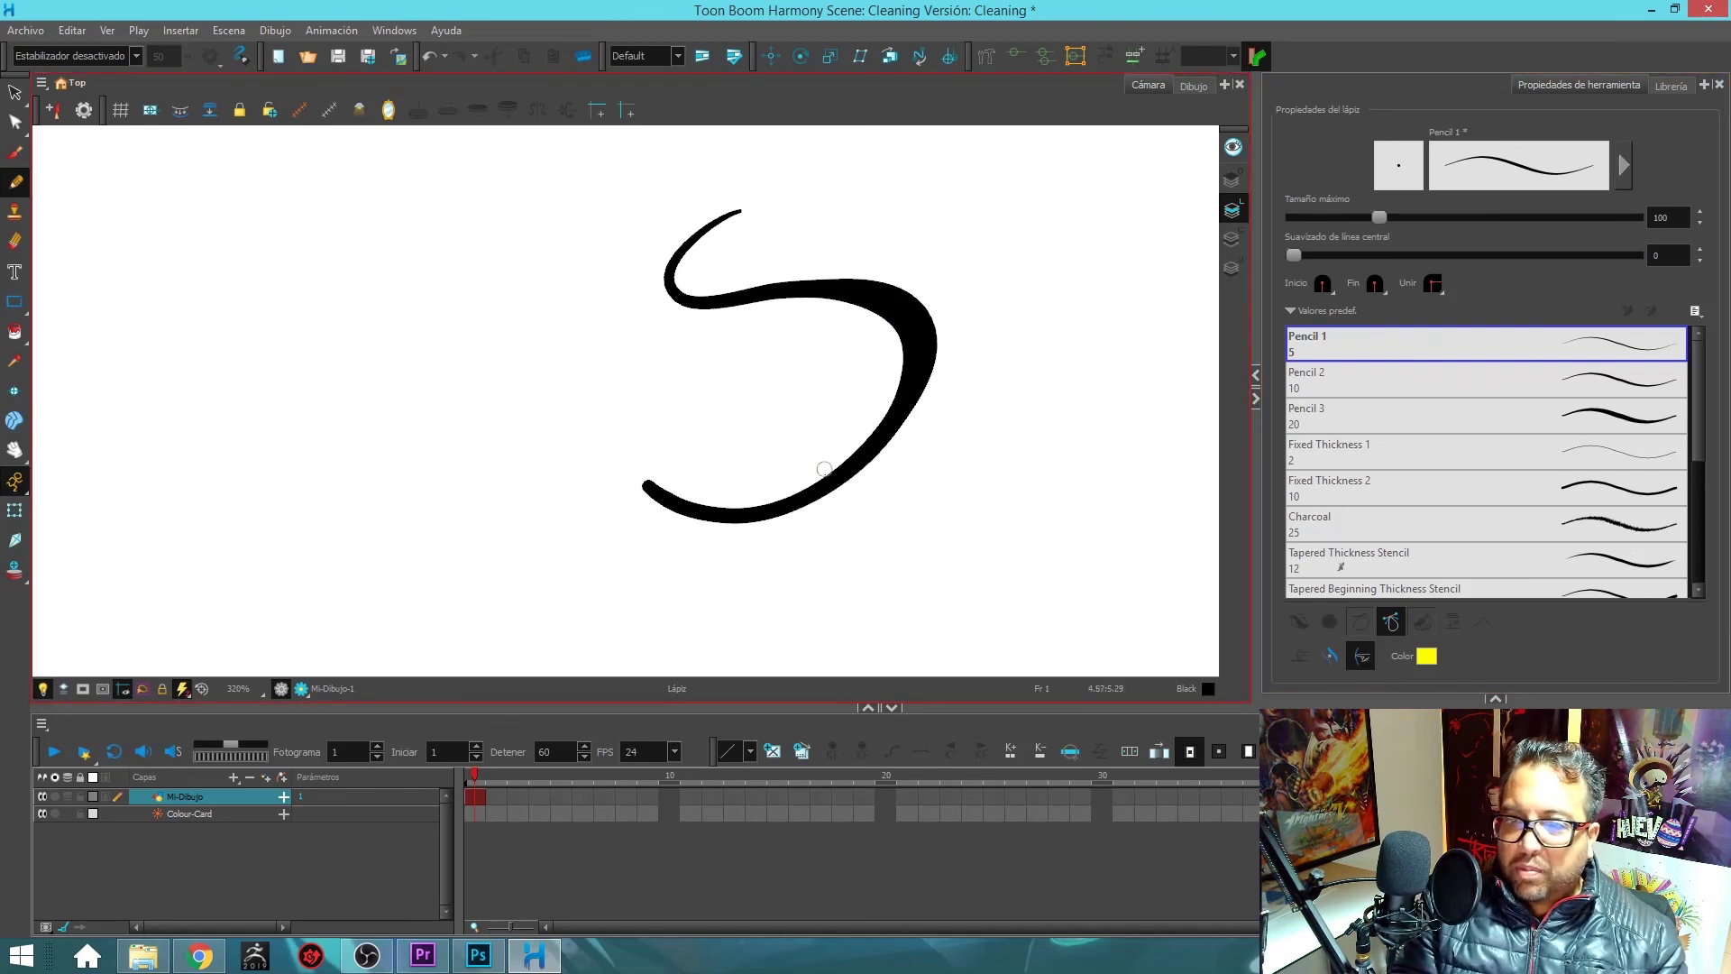
mouse_move(913, 312)
mouse_down()
mouse_move(891, 344)
mouse_move(935, 328)
mouse_move(925, 354)
mouse_move(900, 351)
mouse_move(957, 328)
mouse_move(898, 356)
mouse_move(965, 329)
mouse_up()
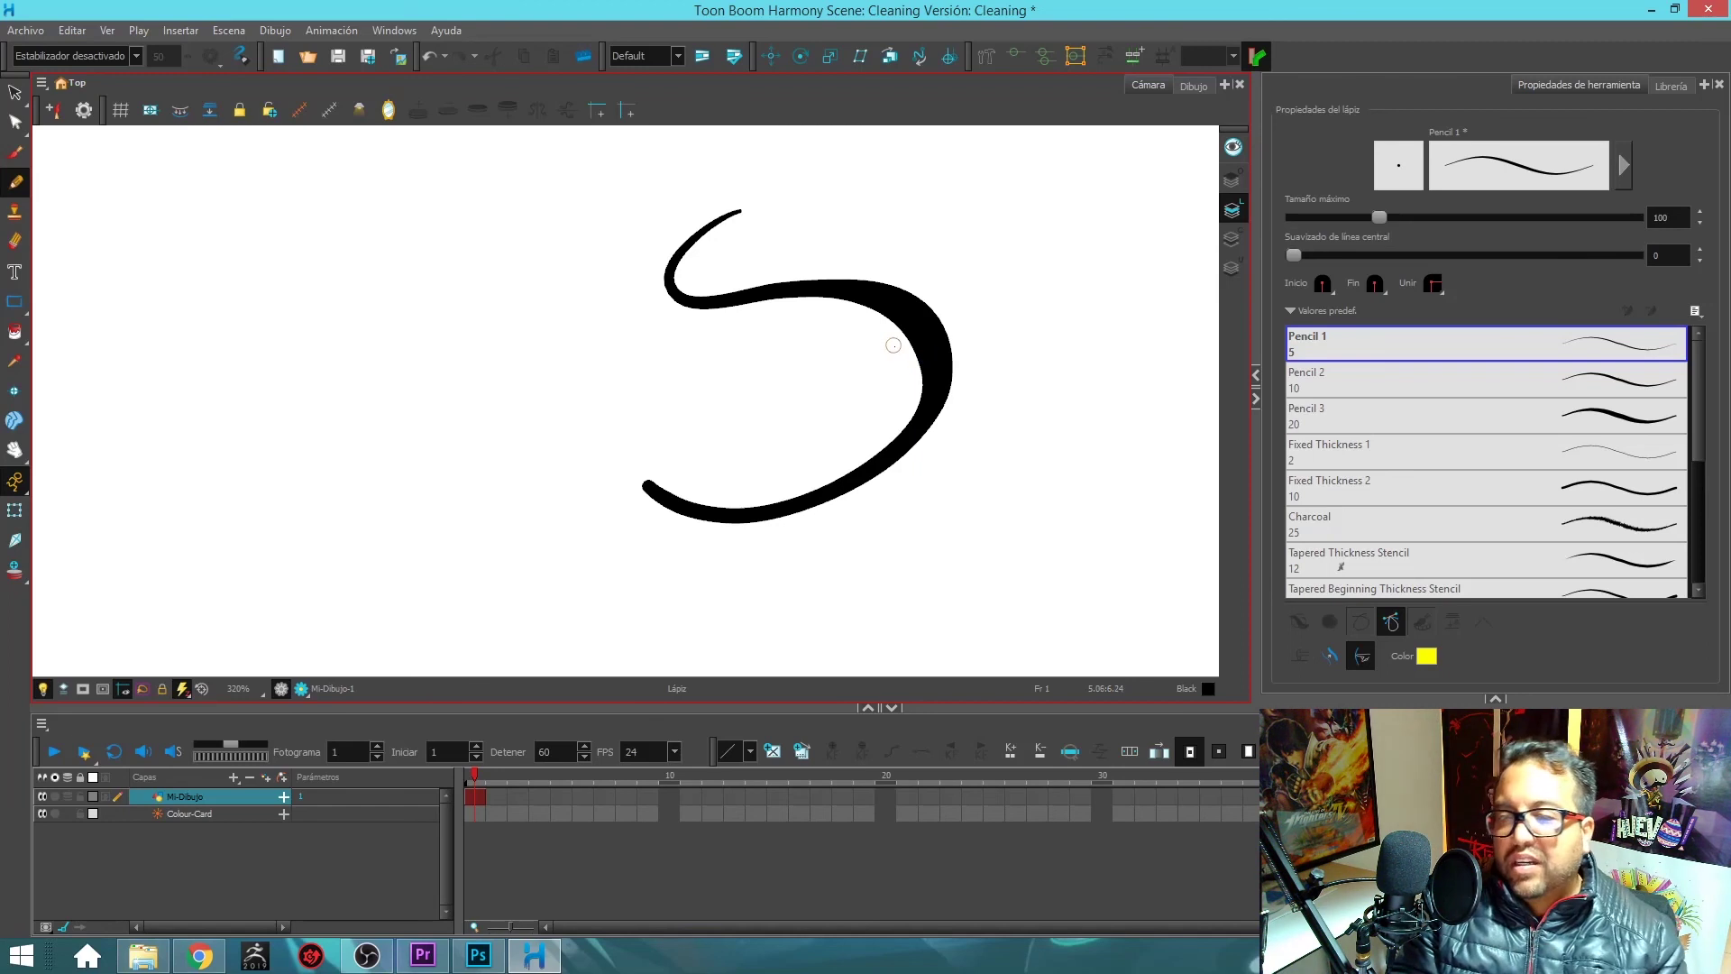
drag(903, 350, 904, 356)
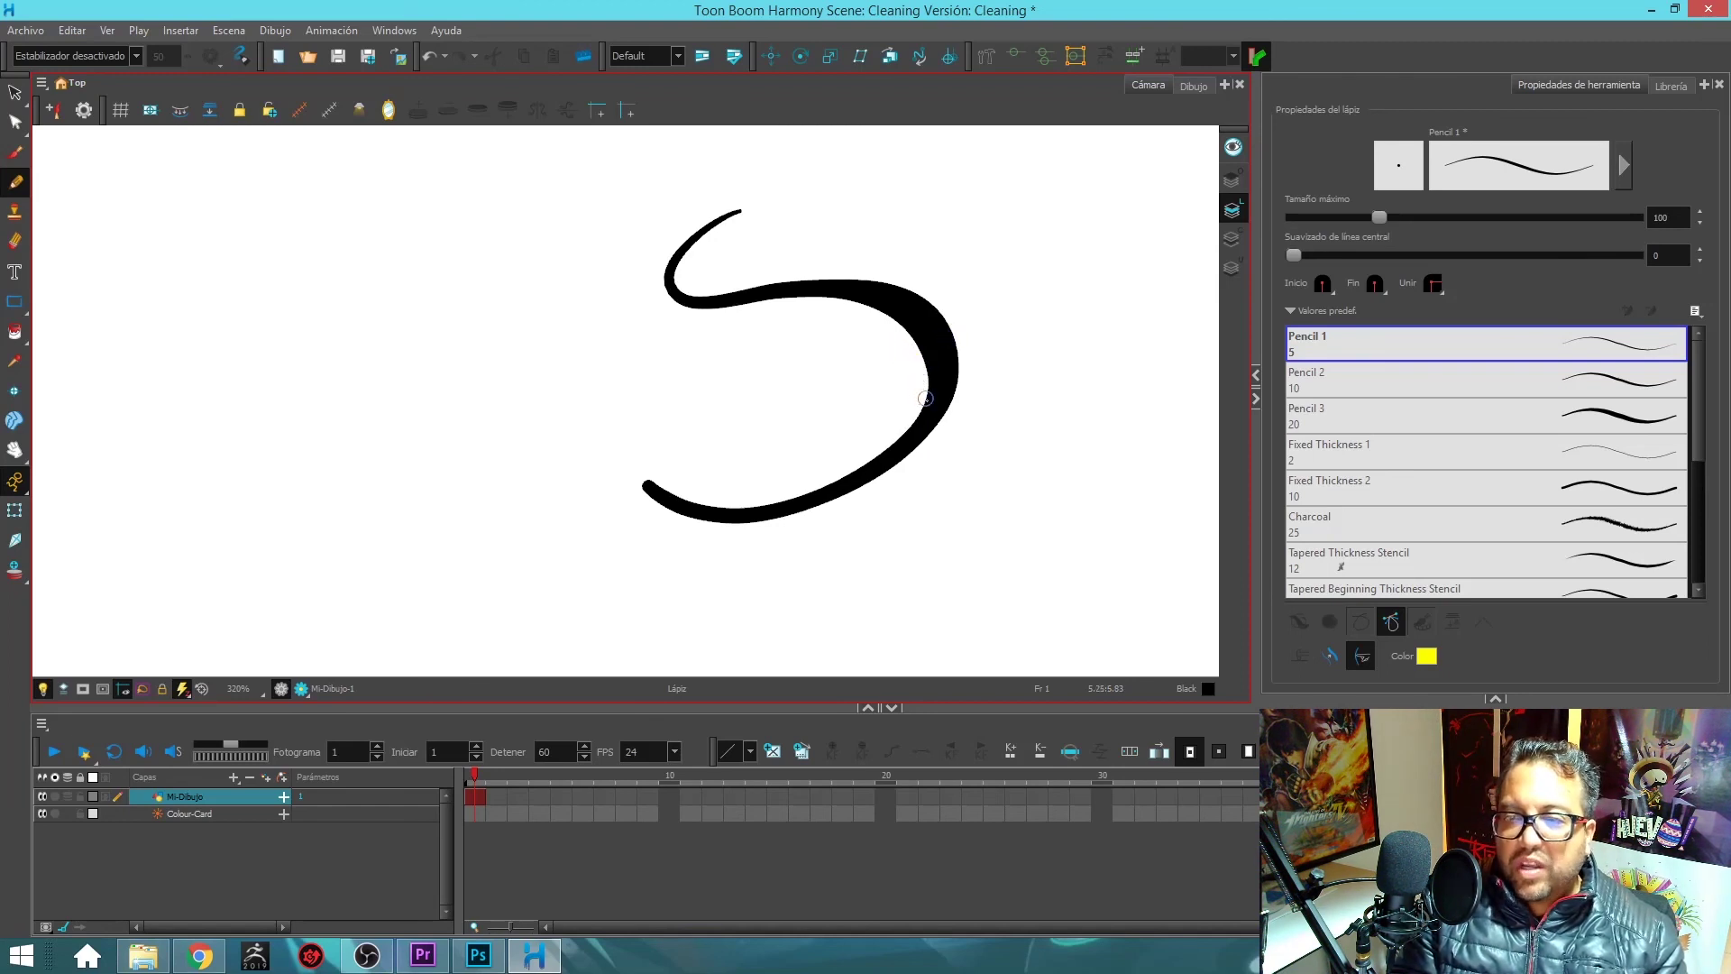
drag(901, 370, 961, 345)
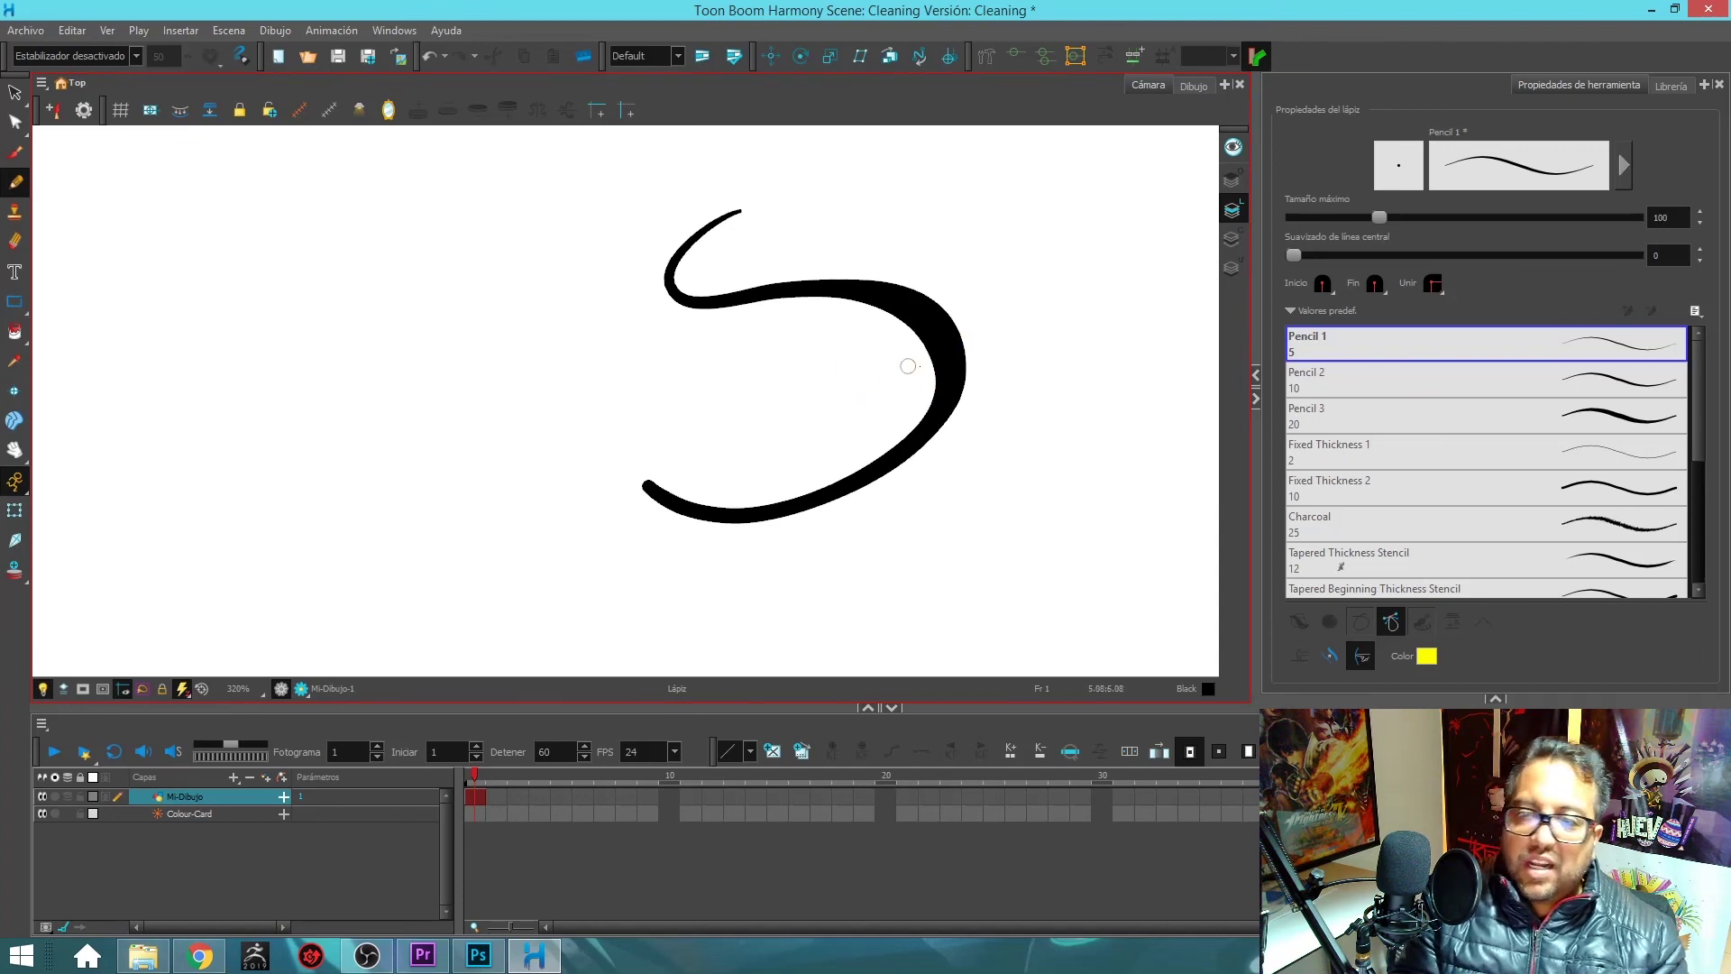
- Set the line-pushing marker colour to red, push the S curve's right-hand bend outward once more, and leave that mode
click(1430, 654)
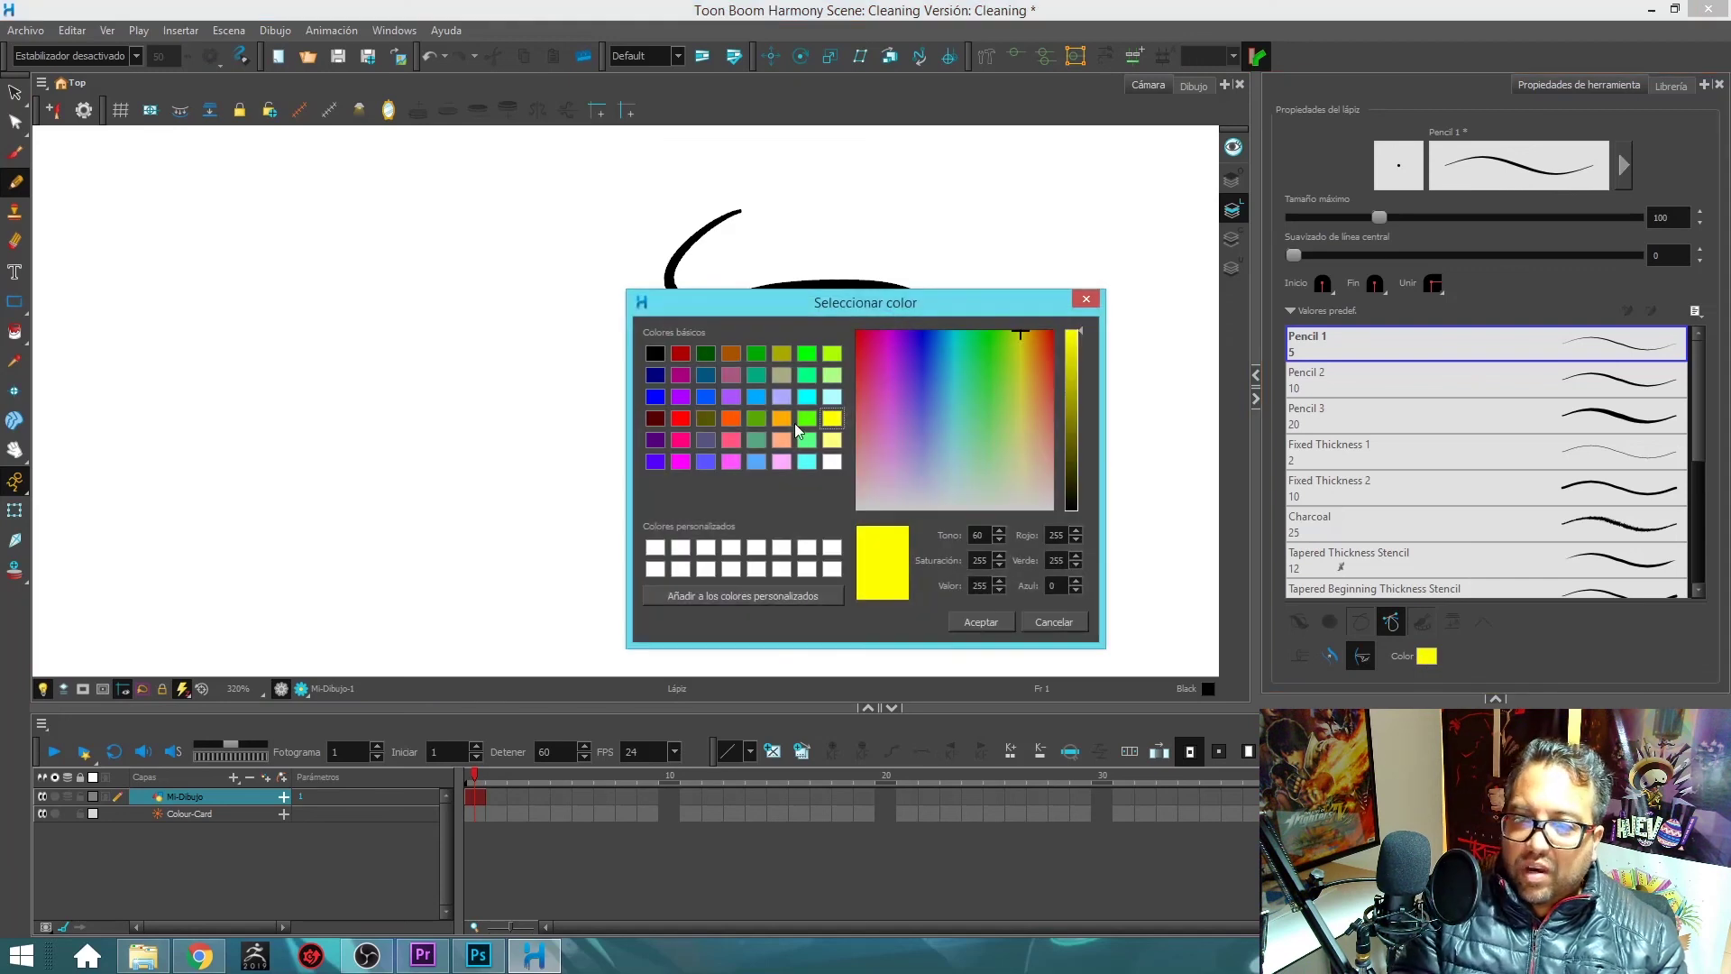
click(681, 418)
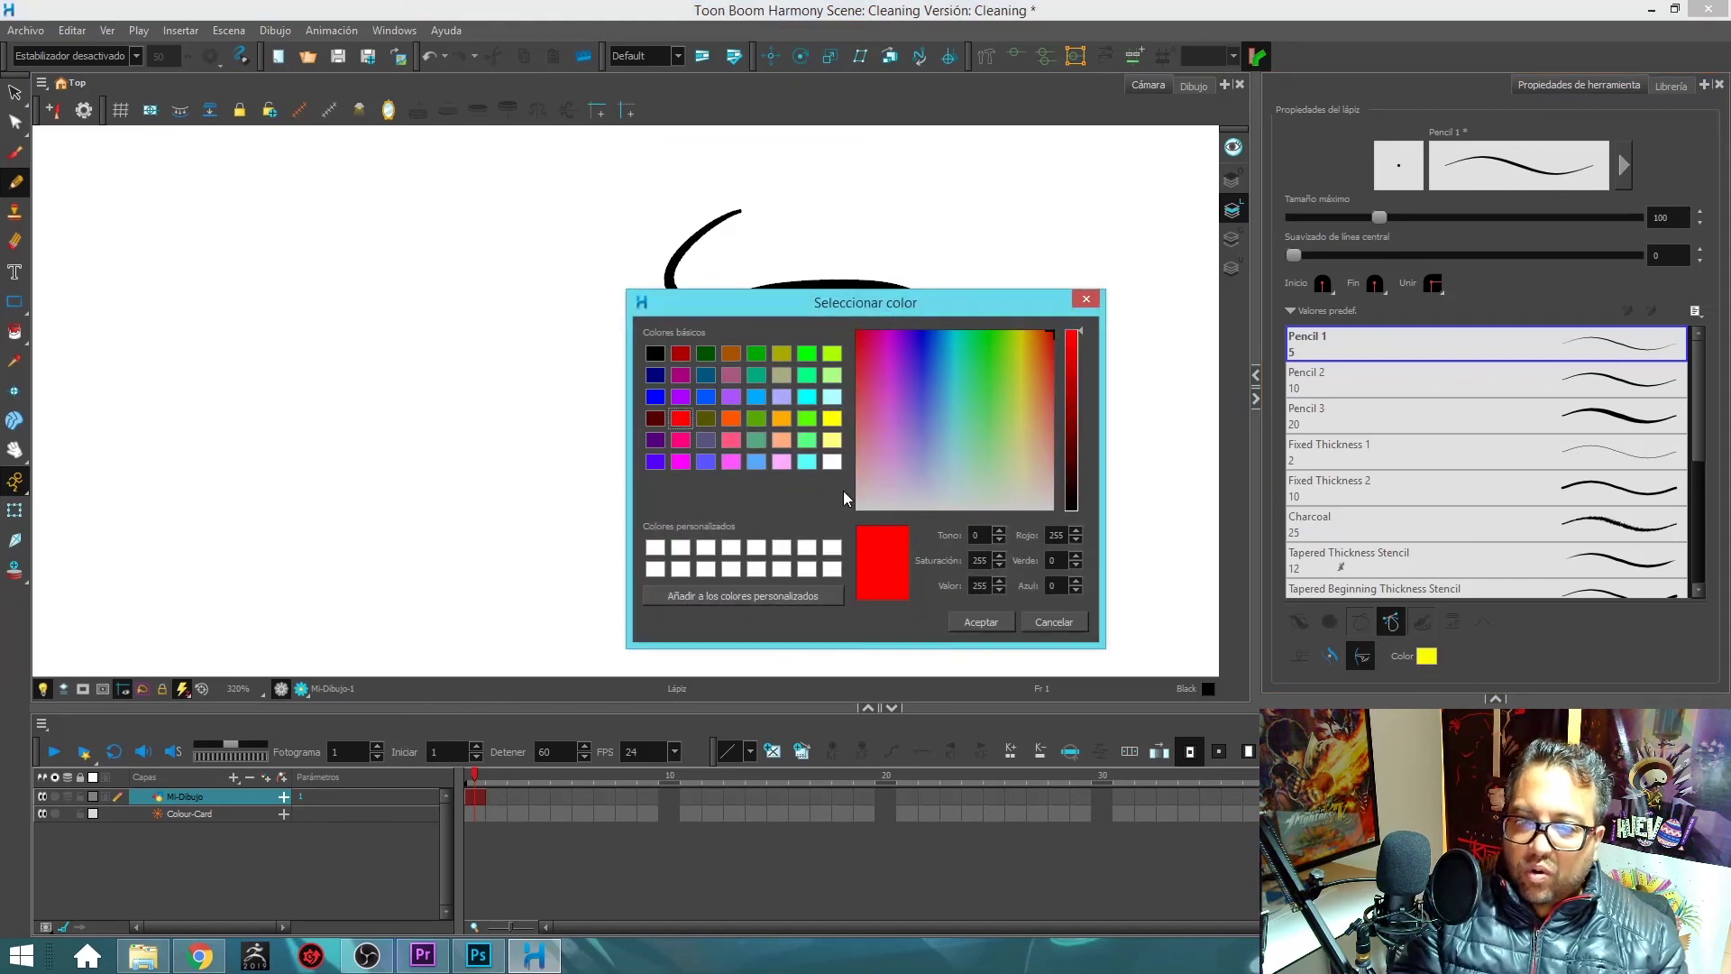
click(981, 622)
drag(901, 367, 988, 349)
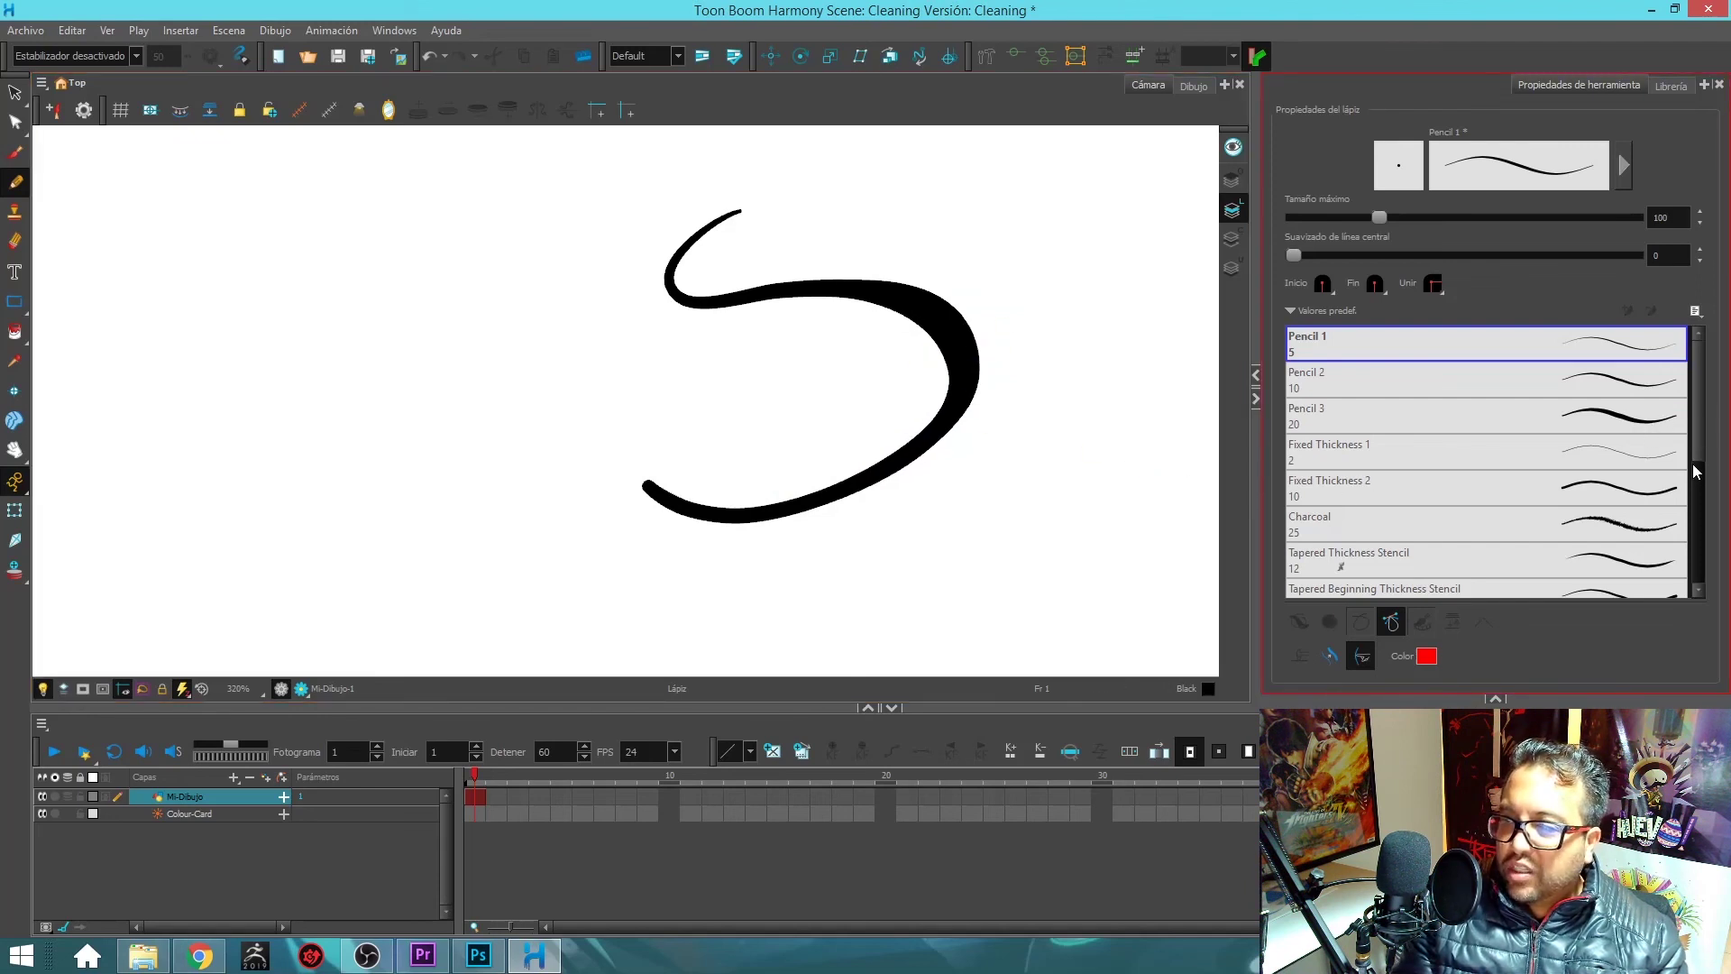
click(1362, 656)
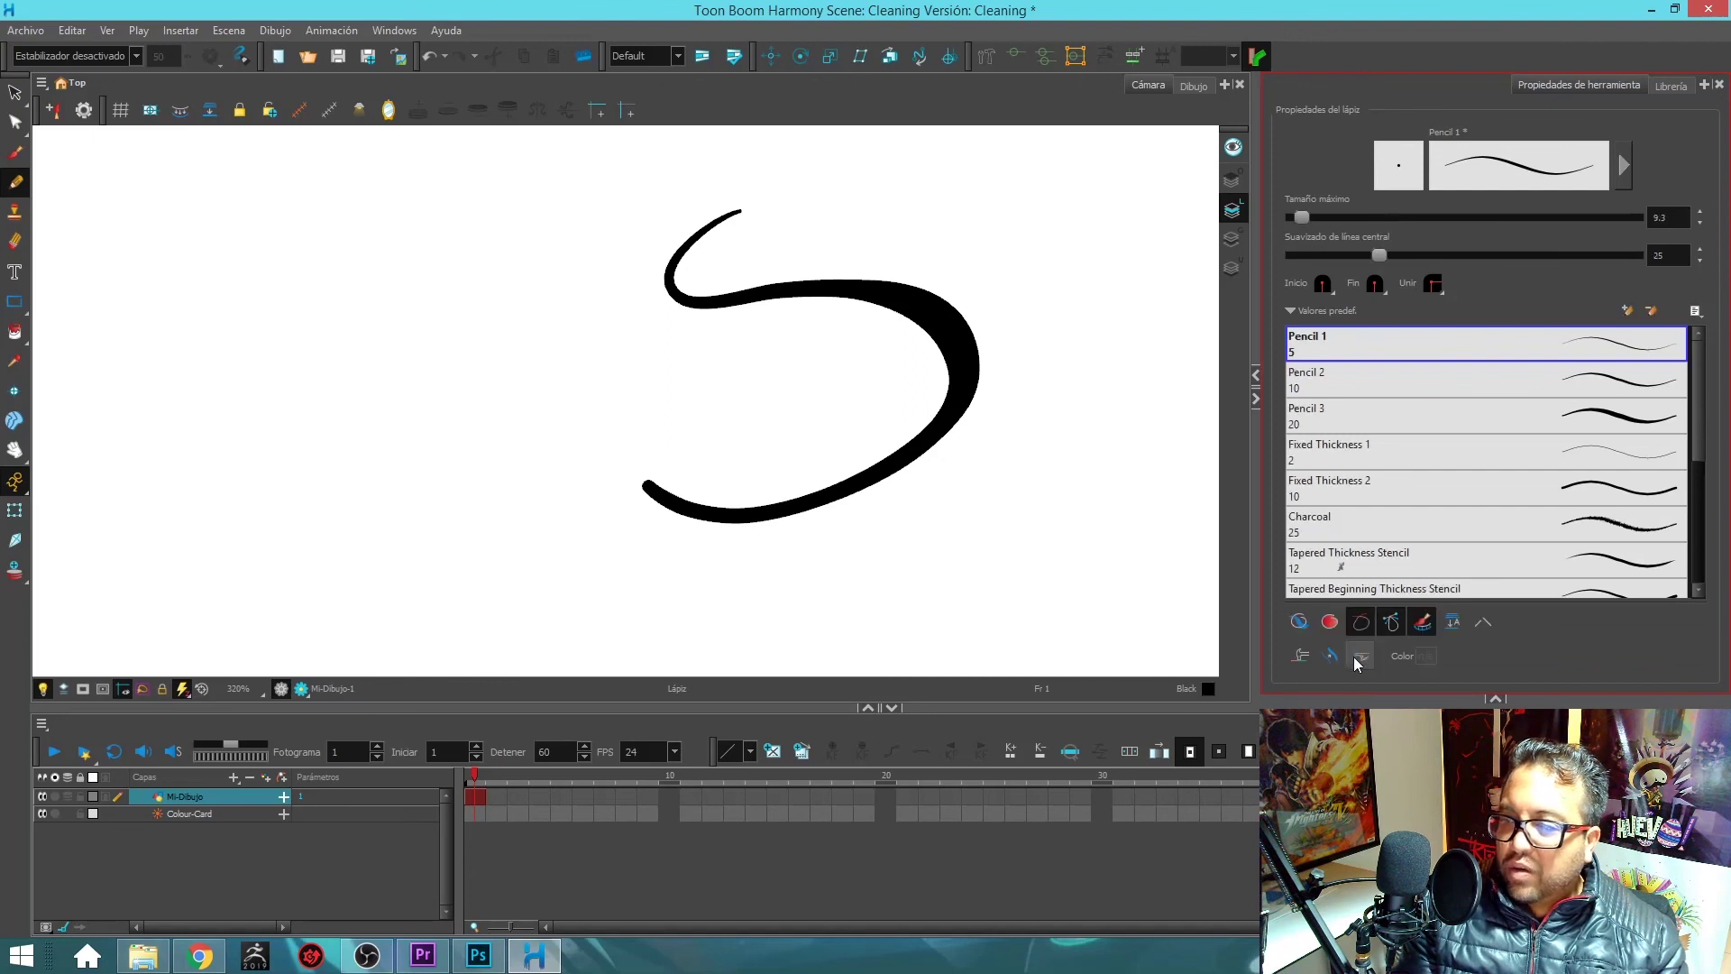